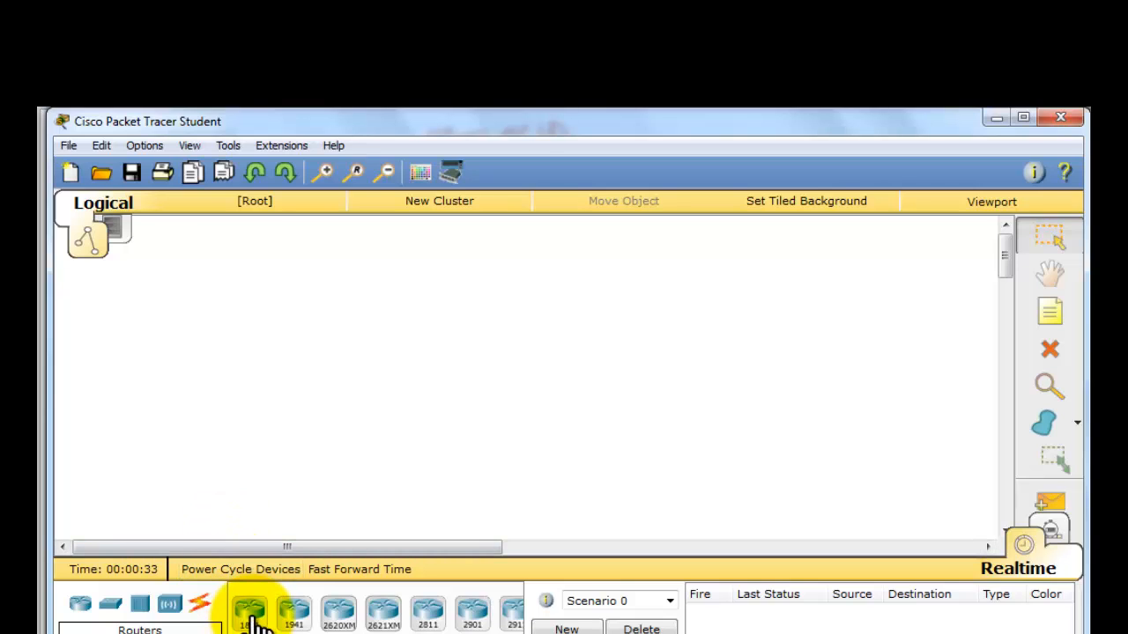
- Place three 1841 routers in a horizontal row across the middle of the workspace
left_click(252, 616)
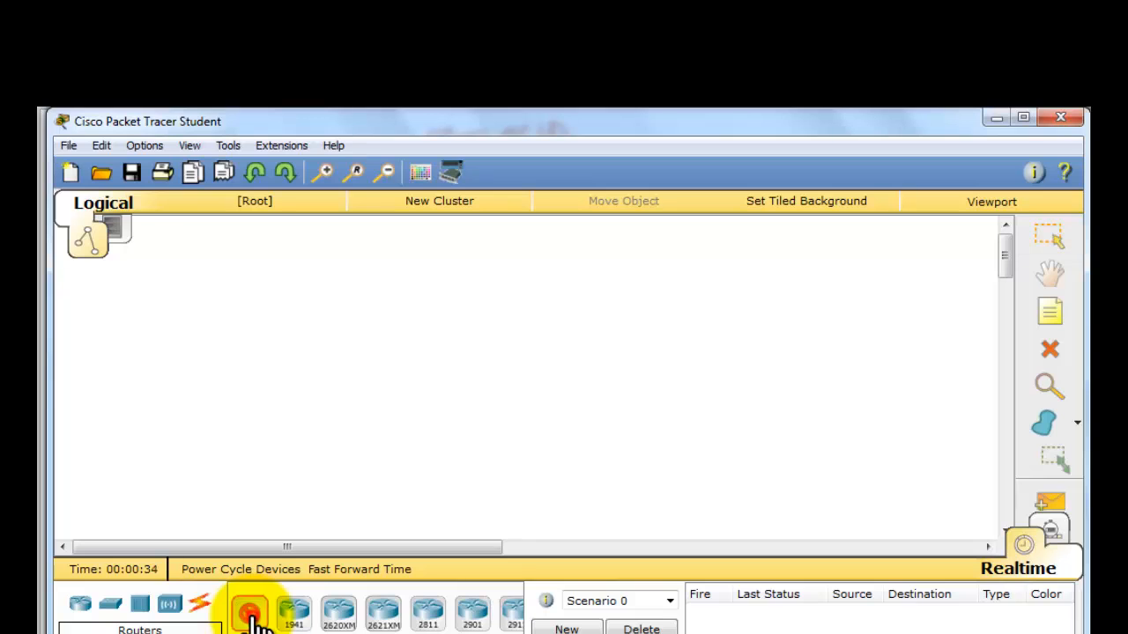
left_click(340, 355)
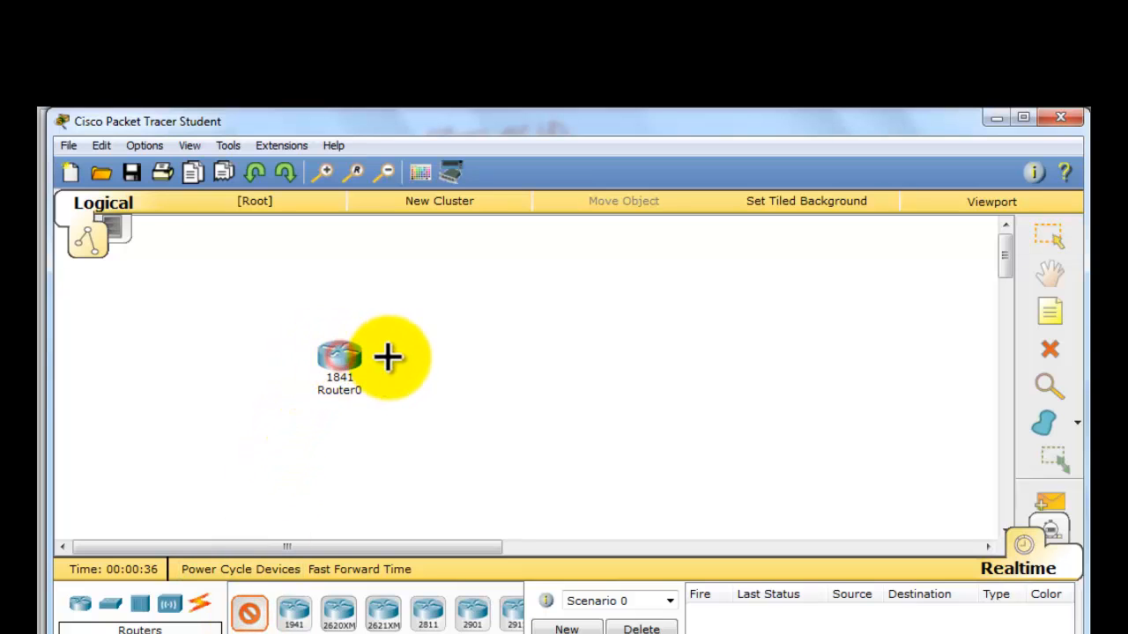
left_click(467, 359)
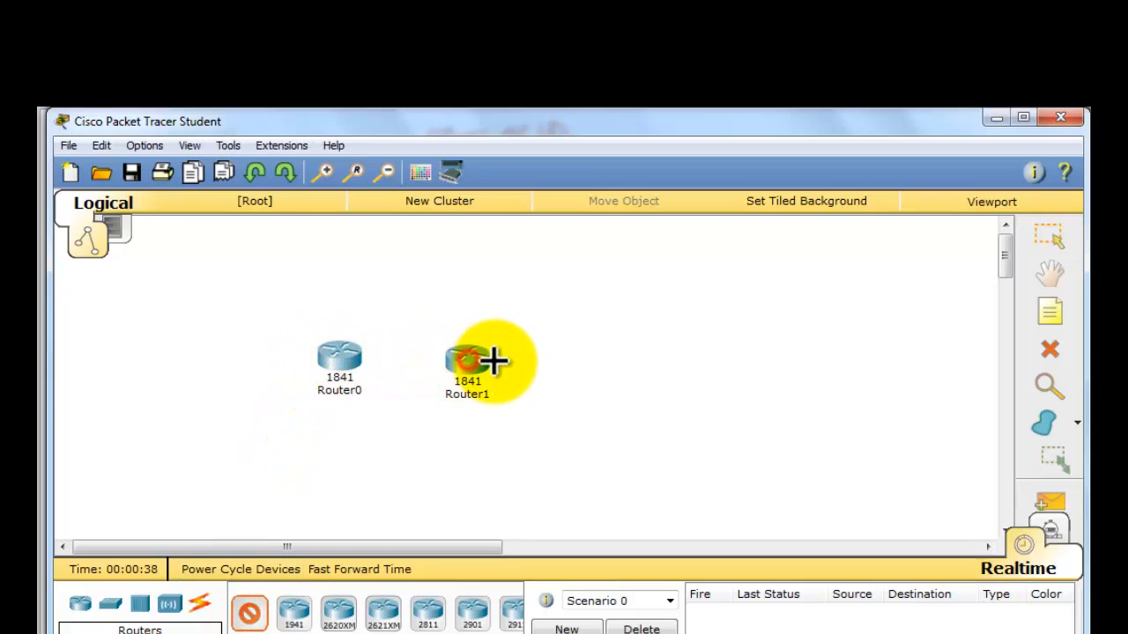
left_click(576, 364)
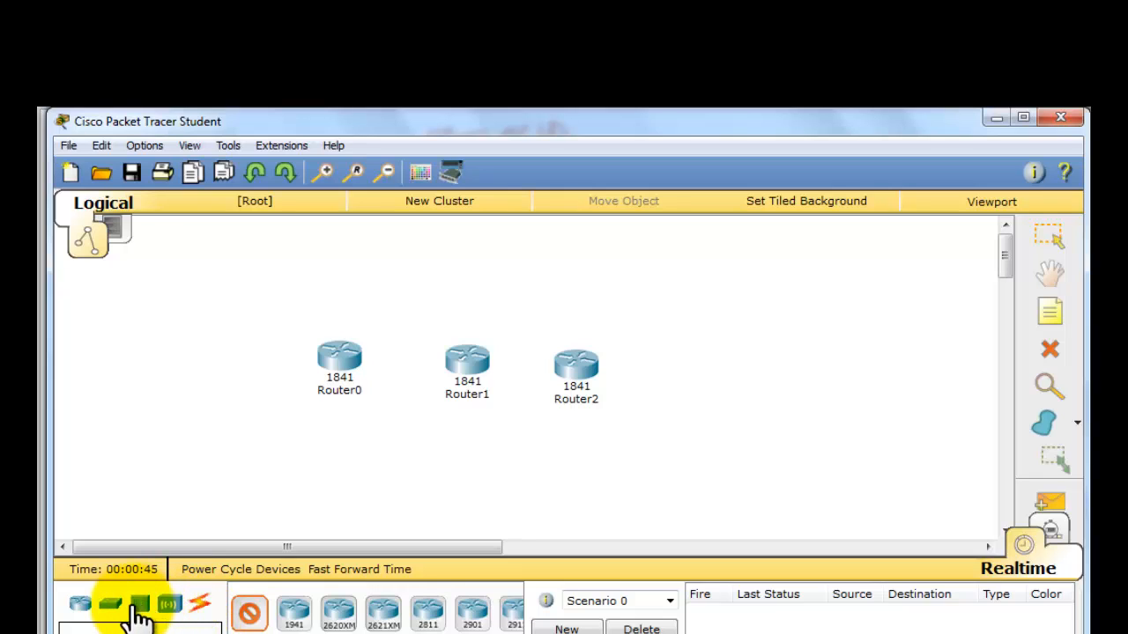
- Add three 2950-24 switches: one up and left of Router0, one below Router0 and one to the right of Router2
left_click(111, 606)
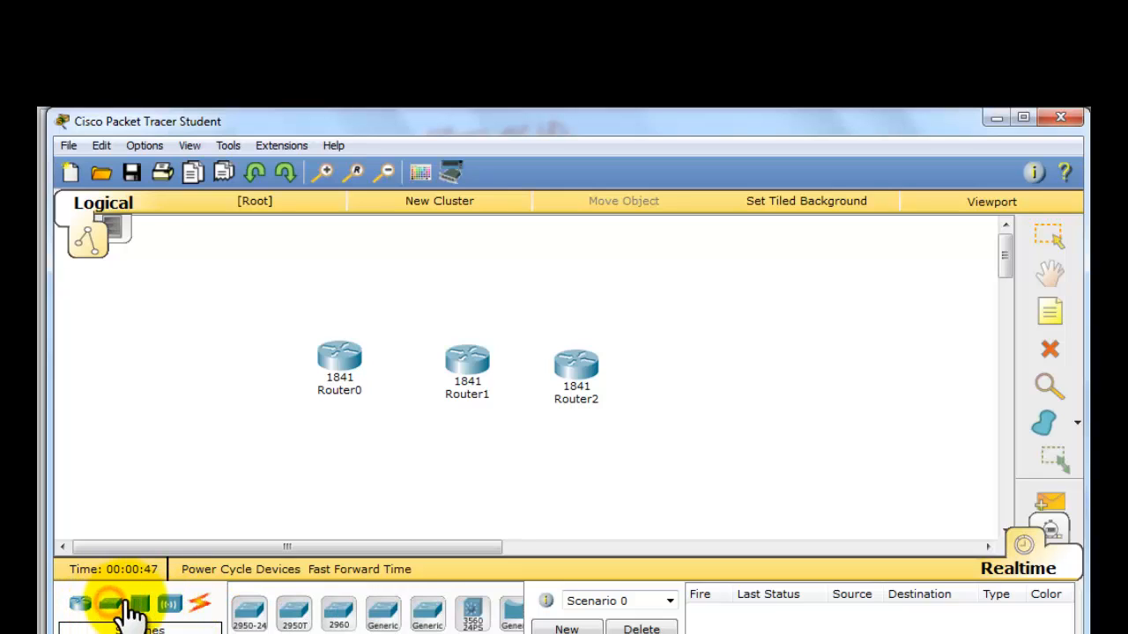
left_click(249, 615)
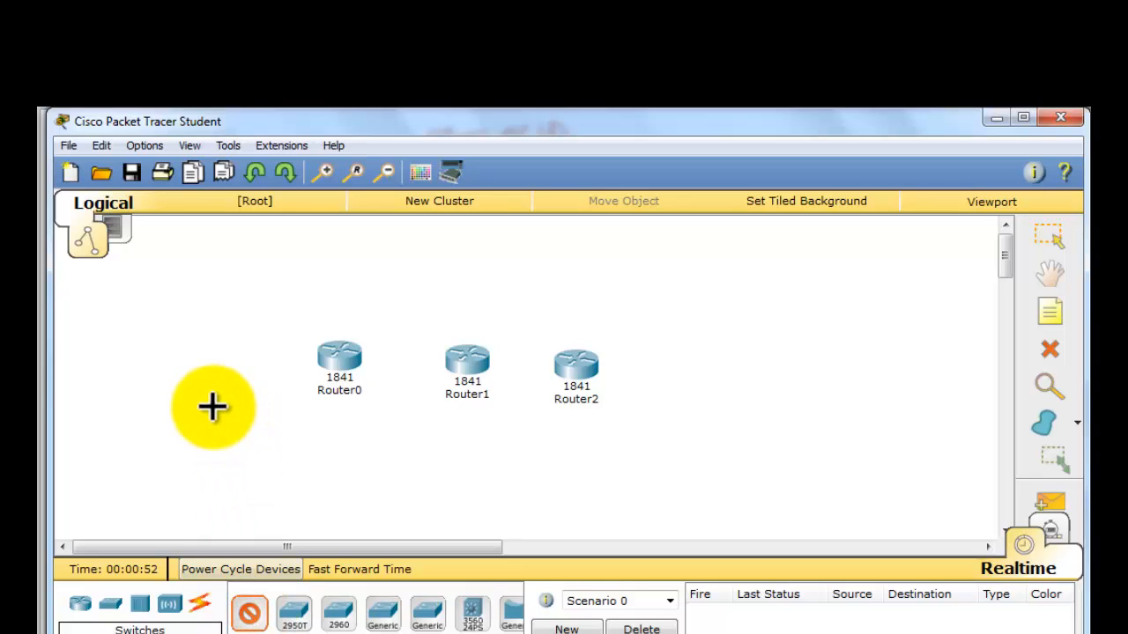
left_click(216, 315)
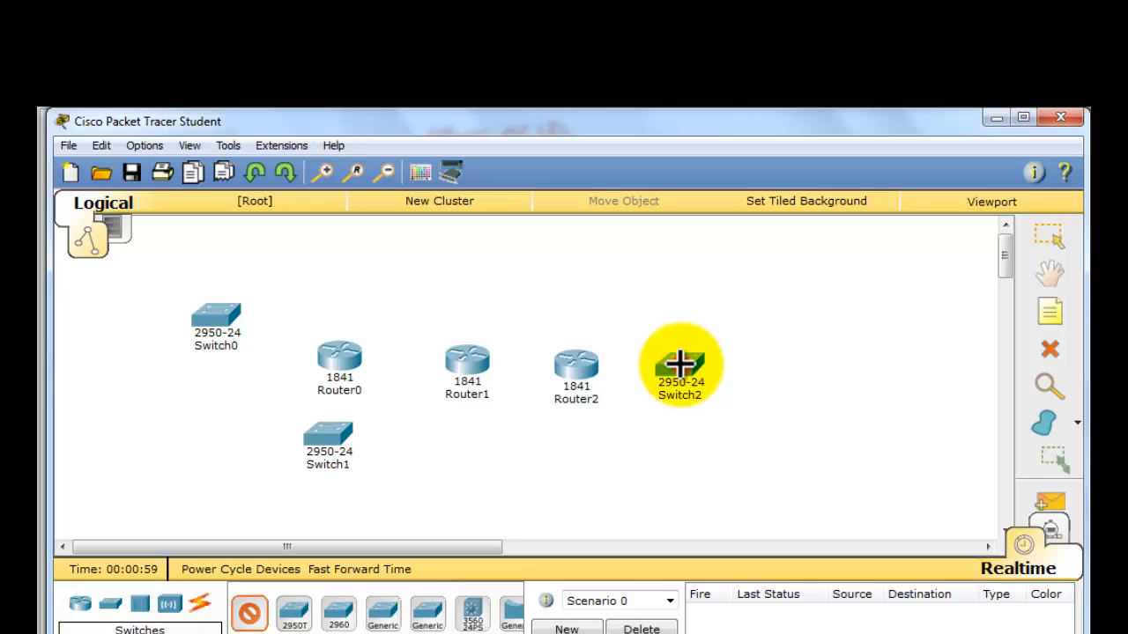
mouse_move(679, 363)
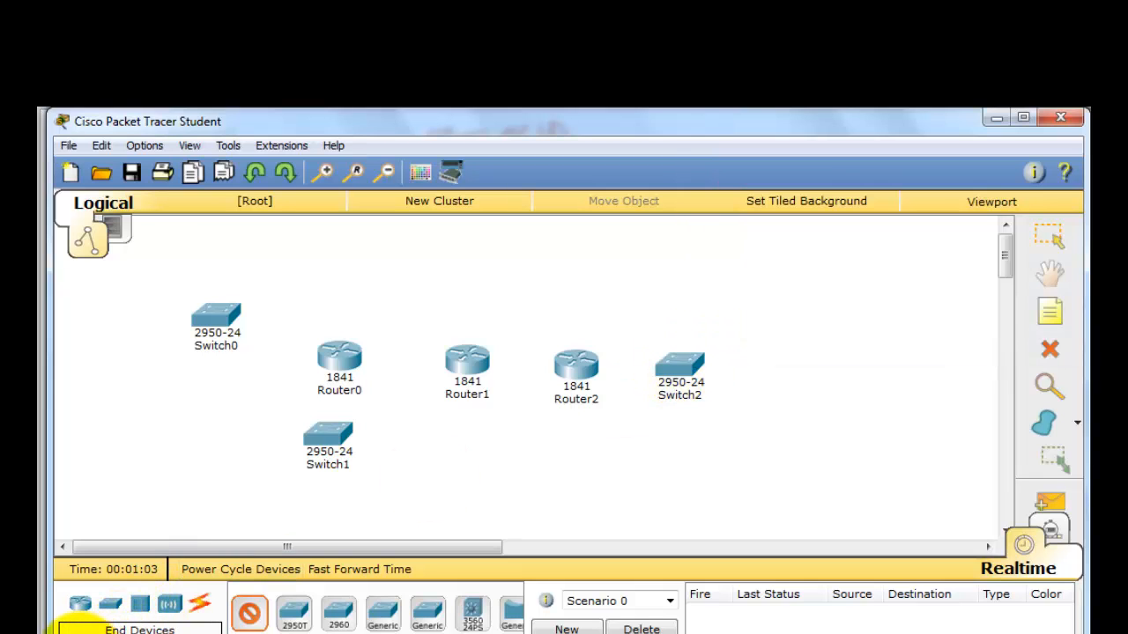
- Place six generic PCs, two near each switch, and a generic server above Switch2
left_click(70, 628)
left_click(250, 614)
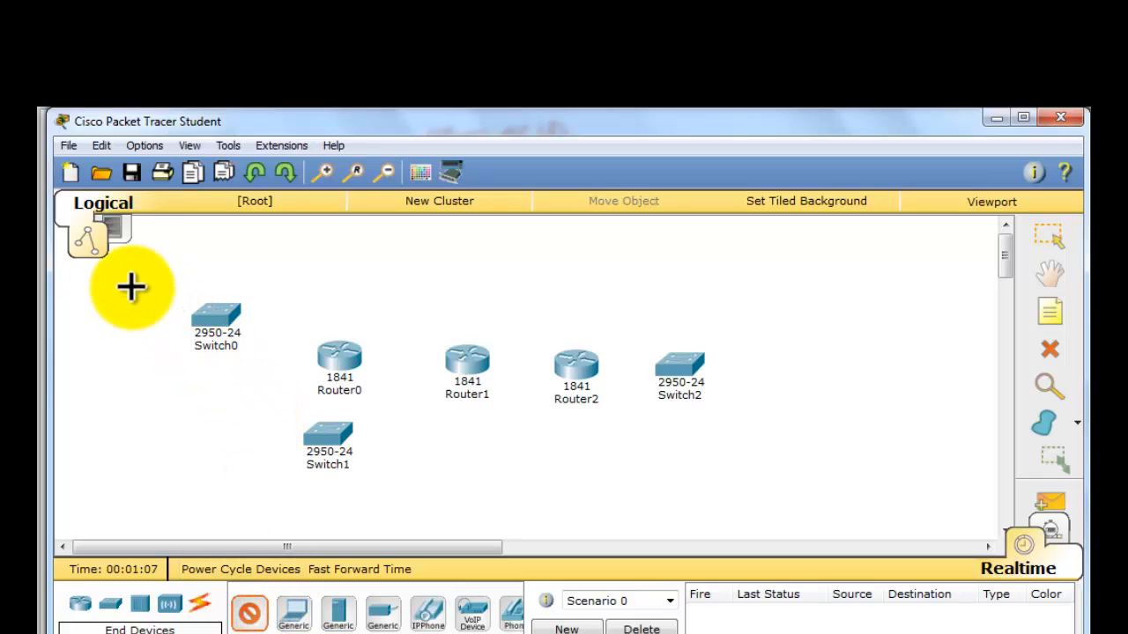
left_click(131, 354)
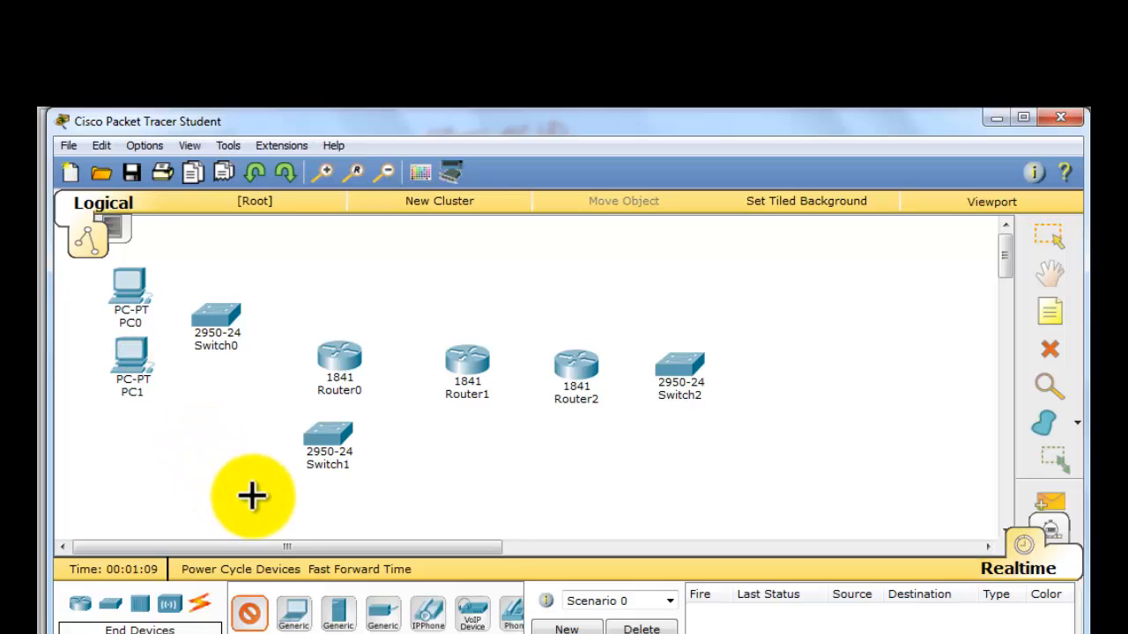
left_click(279, 507)
left_click(358, 506)
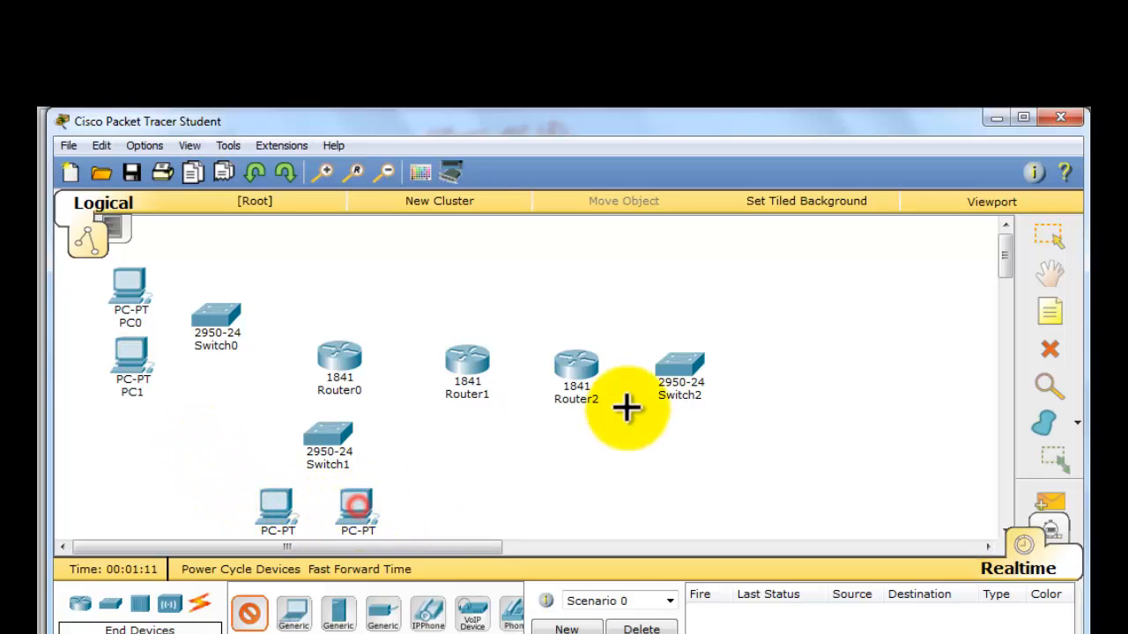
left_click(766, 397)
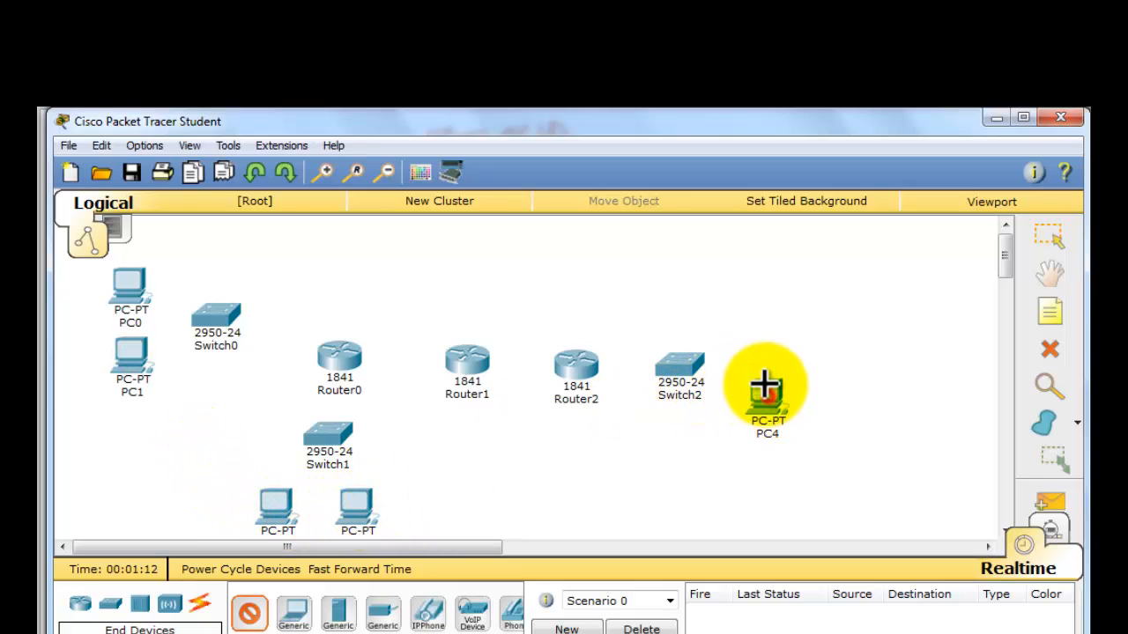
left_click(765, 331)
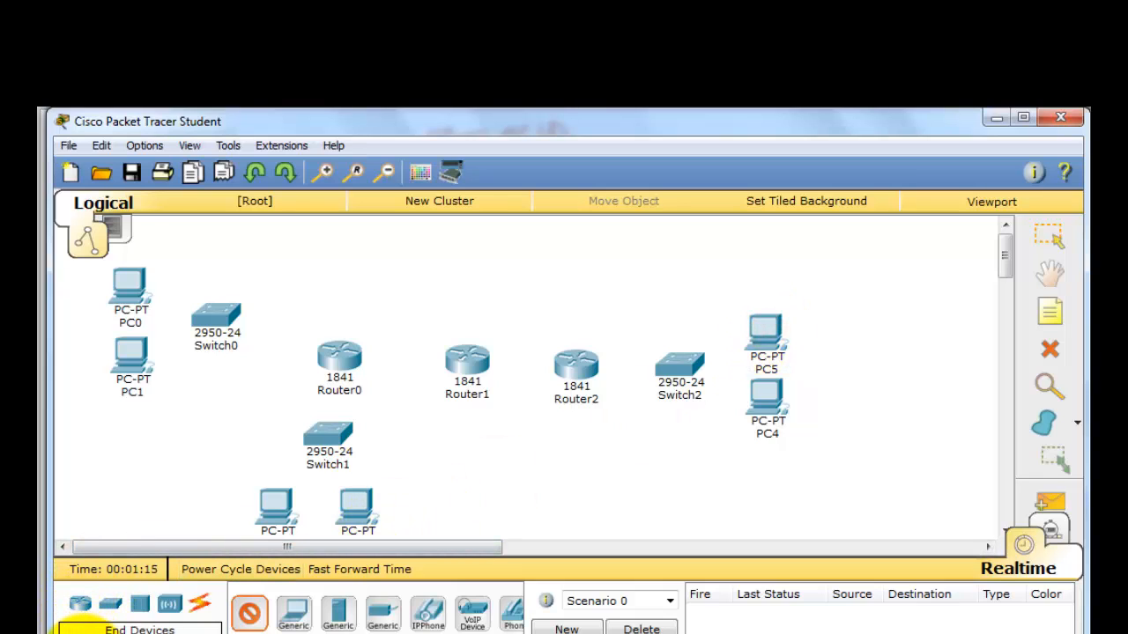
left_click(339, 615)
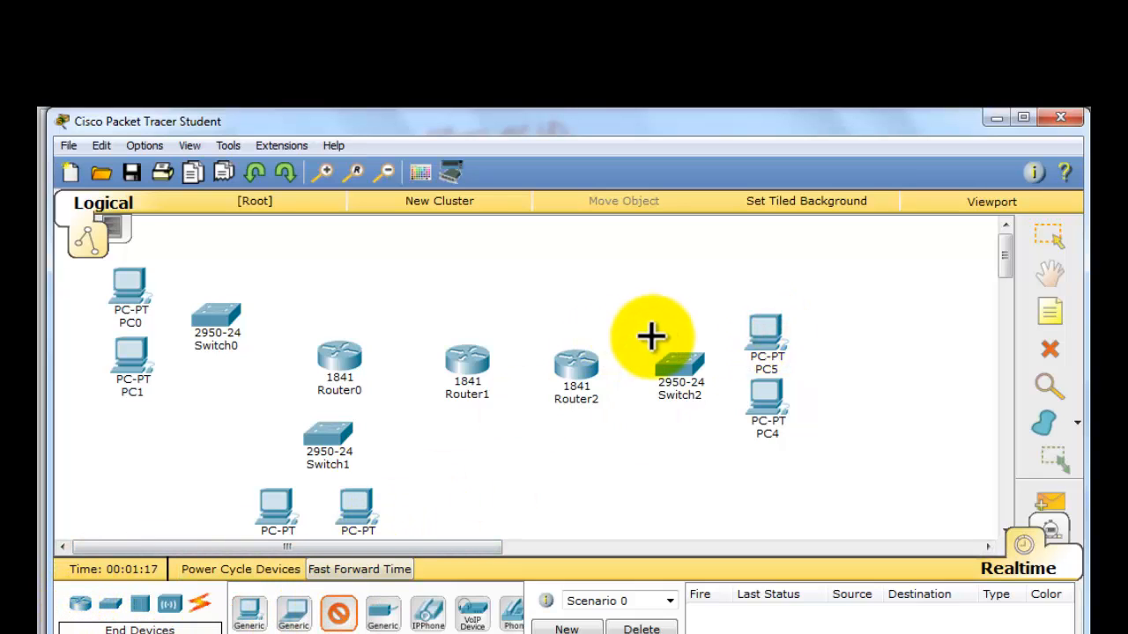
left_click(701, 254)
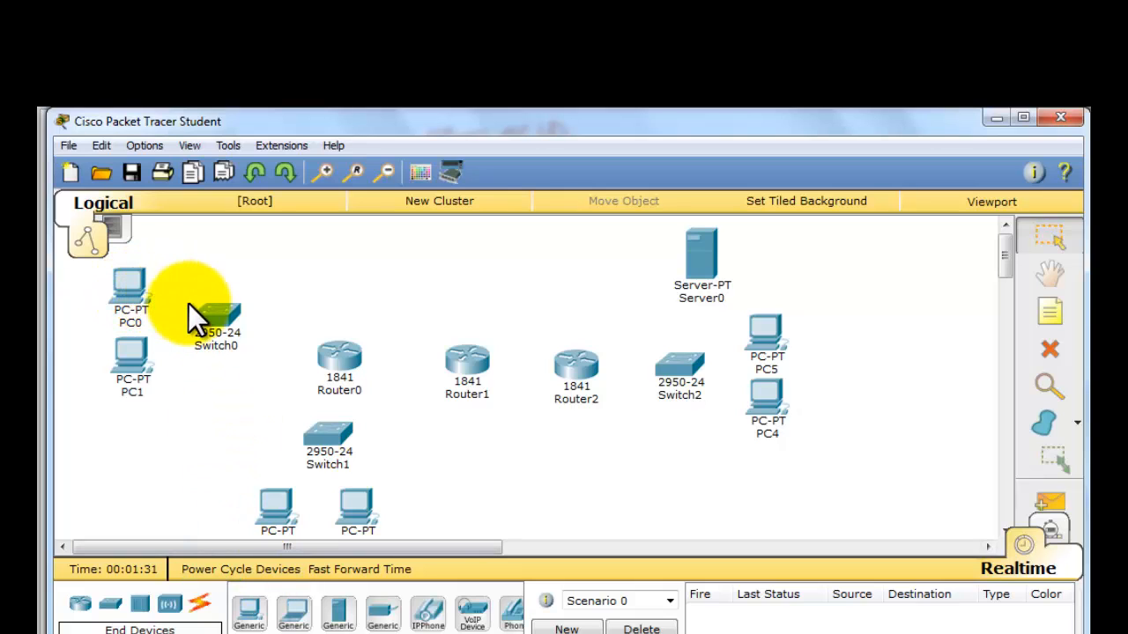
- Connect PC0's FastEthernet0 to Switch0's FastEthernet0/1 with a copper straight-through cable
left_click(199, 608)
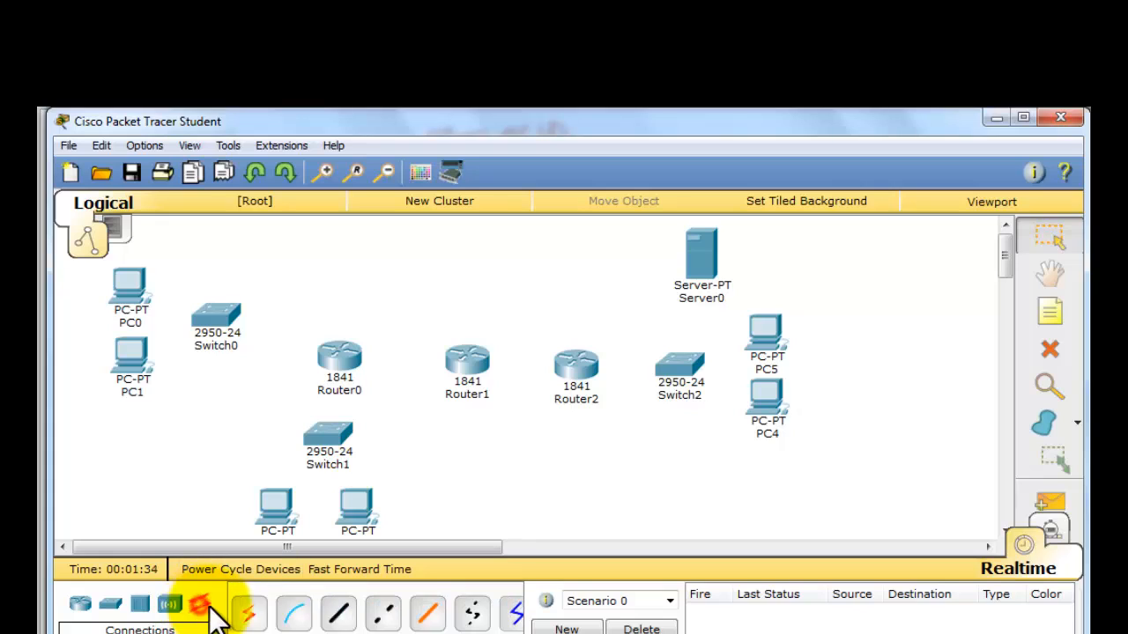
left_click(339, 616)
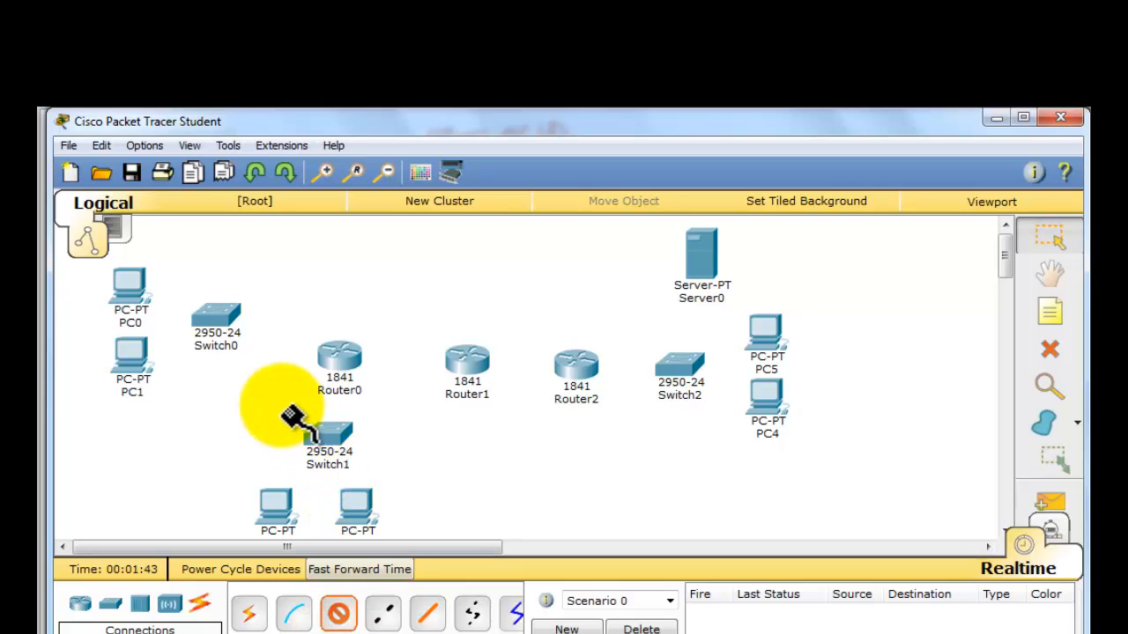
left_click(136, 285)
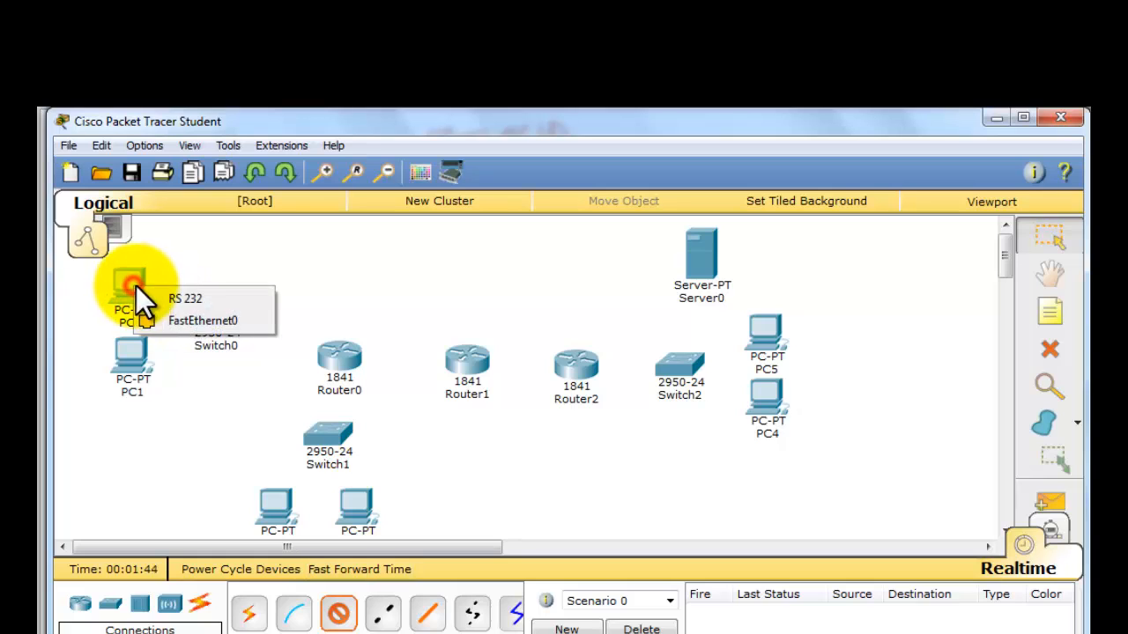
left_click(173, 321)
left_click(211, 319)
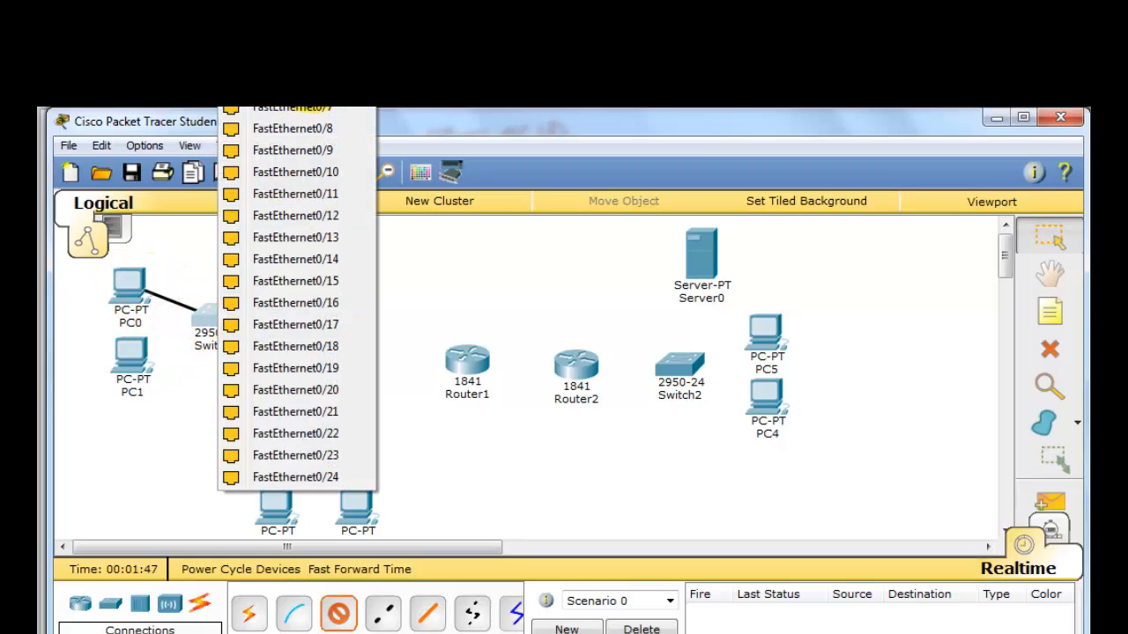
left_click(255, 107)
- Connect Switch0's FastEthernet0/2 to PC1's FastEthernet0 with a copper straight-through cable
left_click(216, 319)
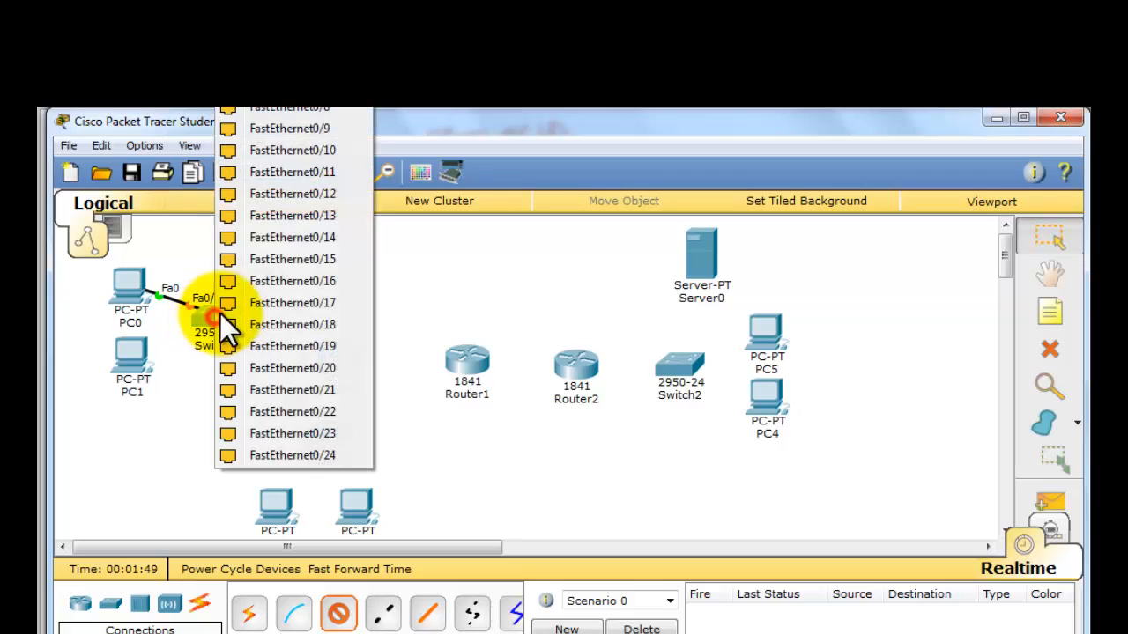
left_click(255, 106)
left_click(138, 354)
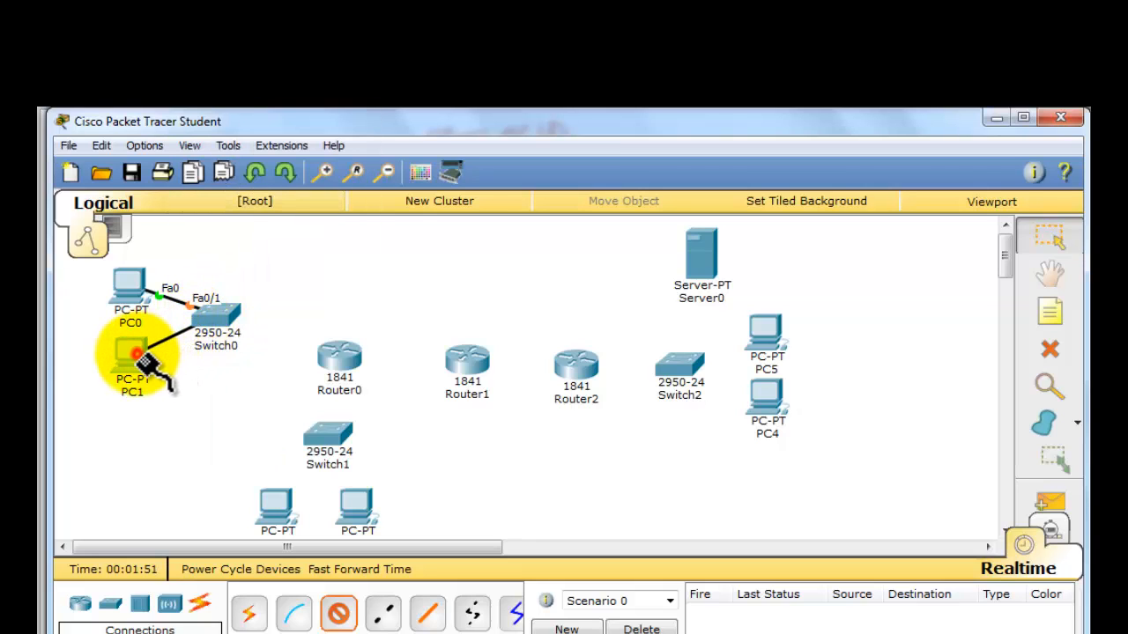
left_click(173, 388)
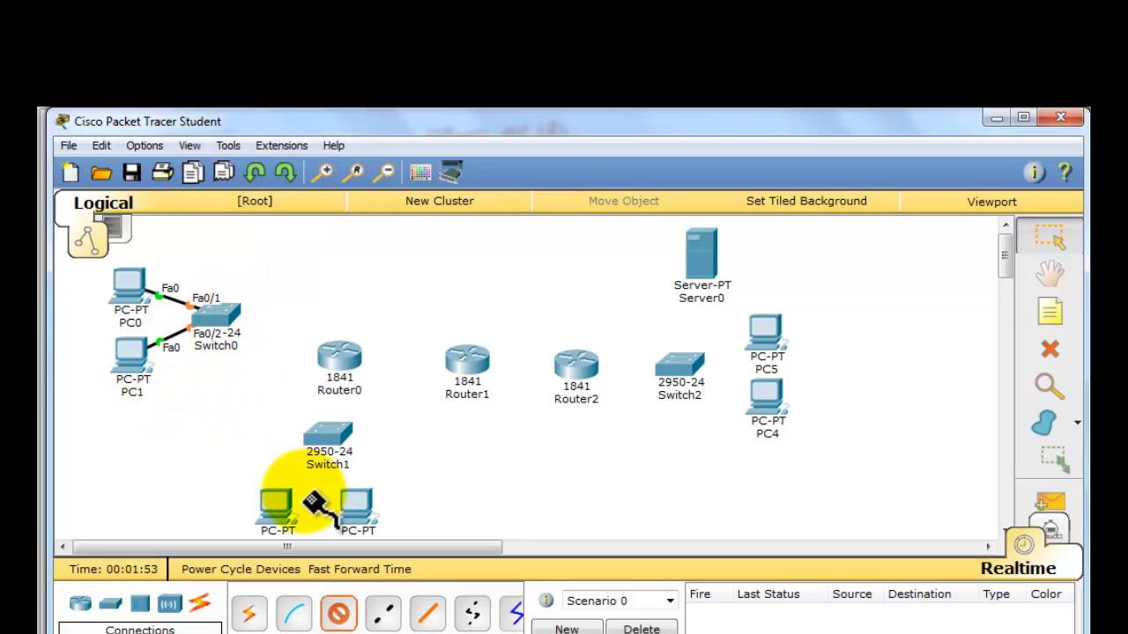
- Cable Switch1's FastEthernet0/1 to FastEthernet0 of the left PC below it, using copper straight-through
left_click(315, 437)
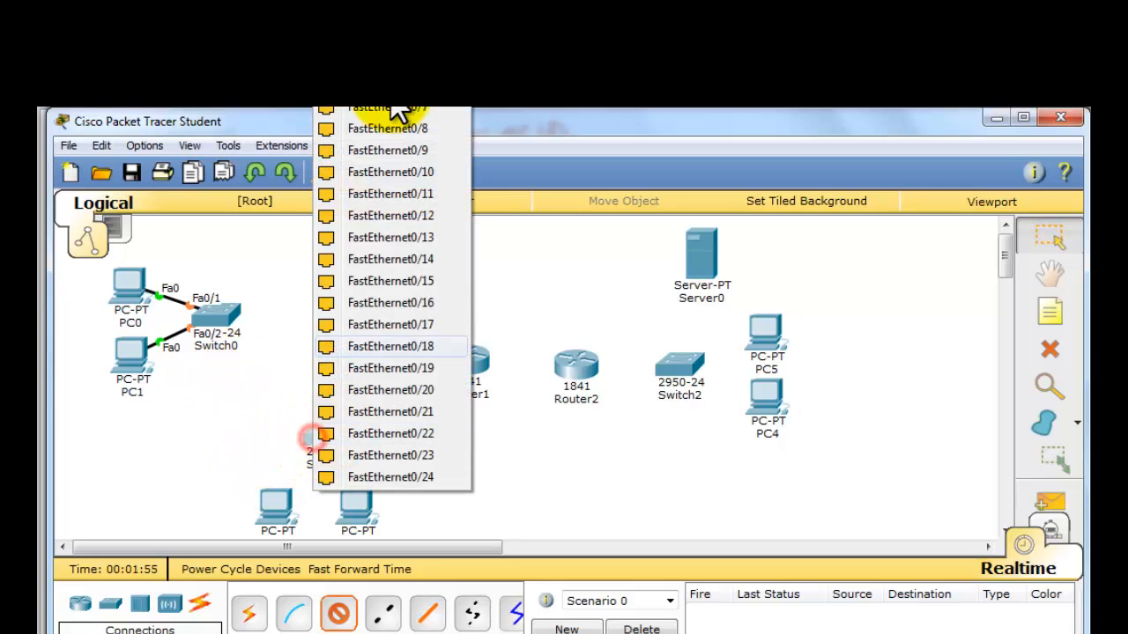
left_click(370, 106)
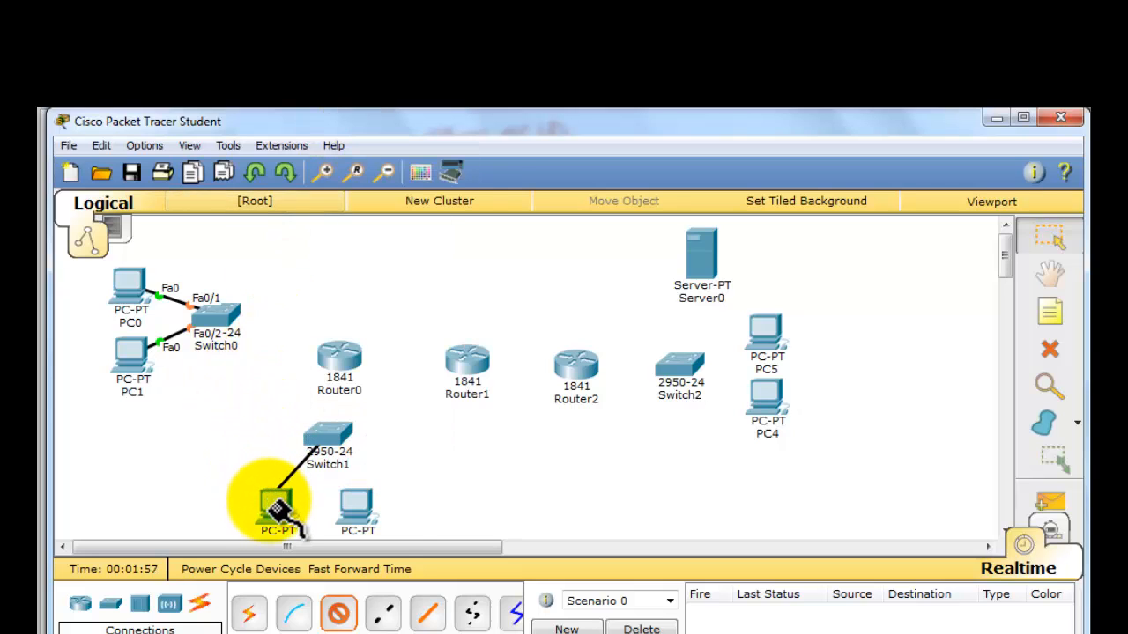
left_click(270, 501)
left_click(323, 531)
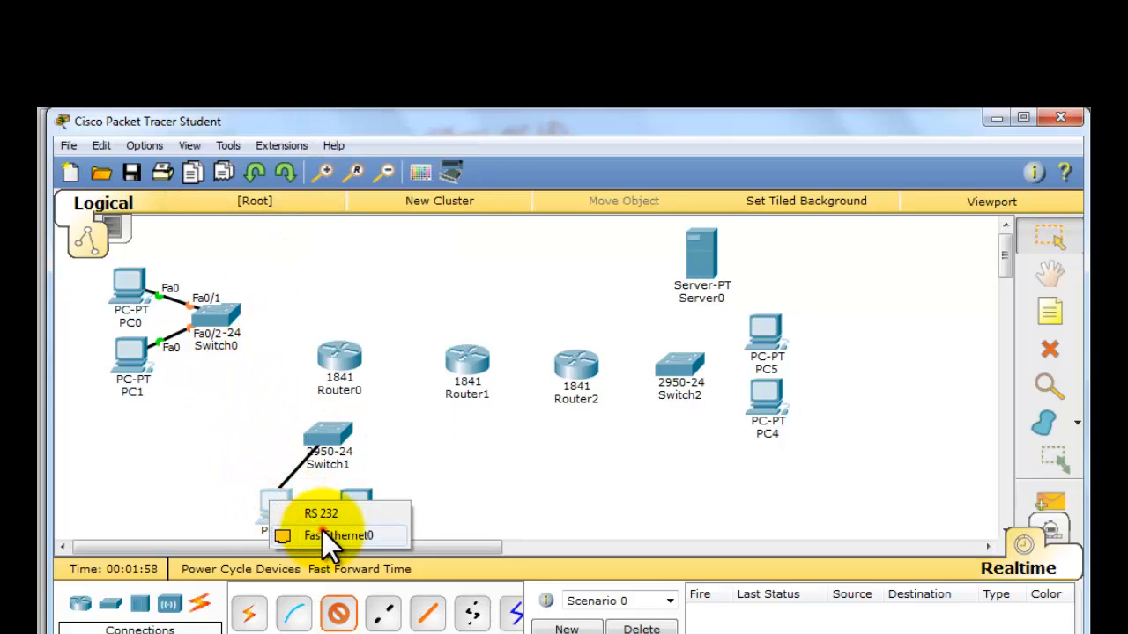
- Cable Switch1's FastEthernet0/2 to FastEthernet0 of the right PC below it, using copper straight-through
left_click(324, 440)
left_click(370, 189)
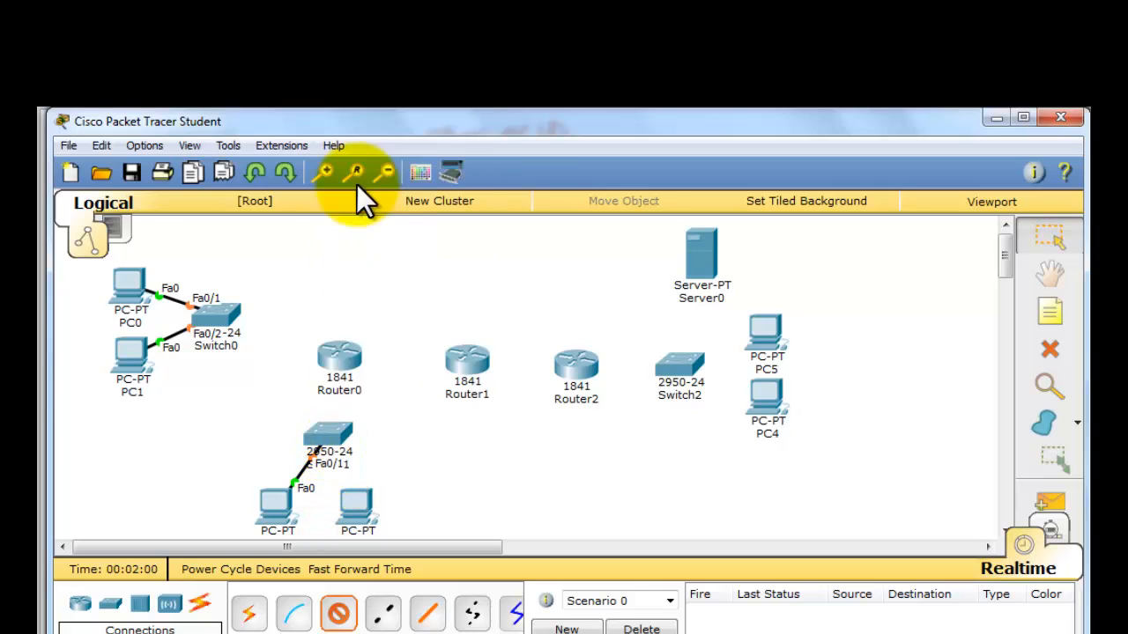
left_click(364, 513)
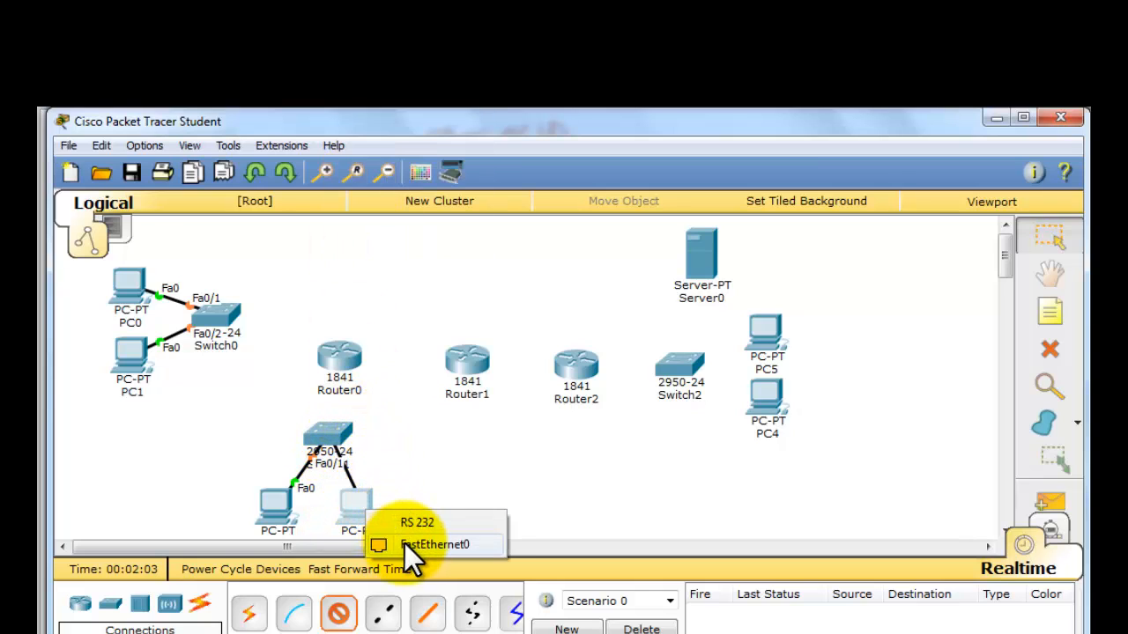
left_click(405, 543)
- Connect Server0's FastEthernet0 to Switch2's FastEthernet0/1 with a copper straight-through cable
left_click(692, 260)
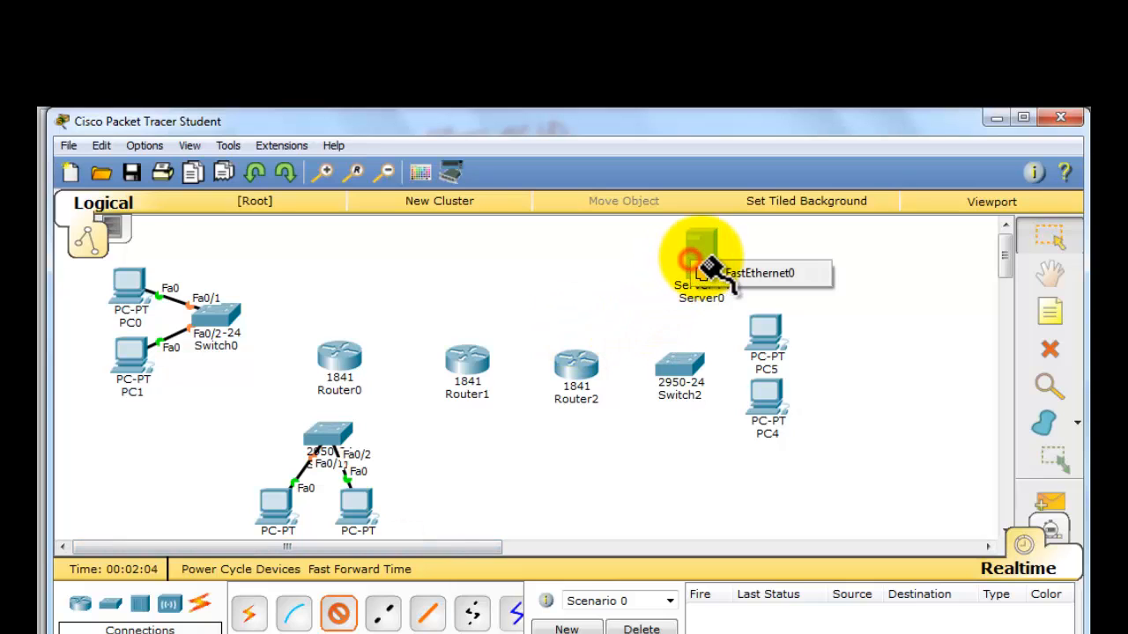
left_click(717, 289)
left_click(704, 267)
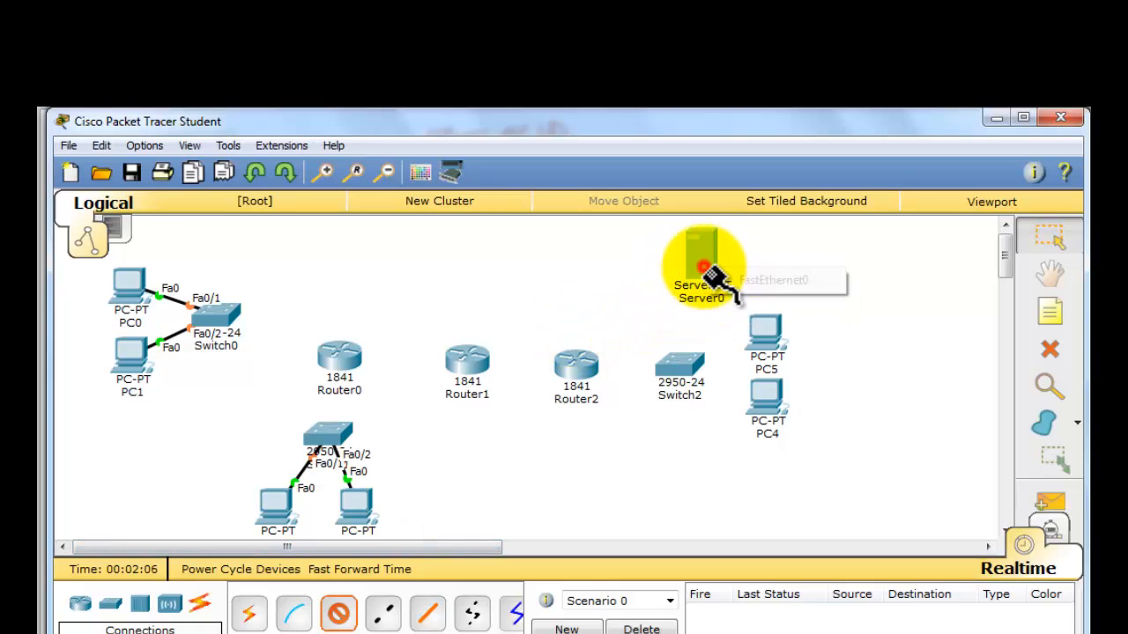
left_click(736, 280)
left_click(691, 371)
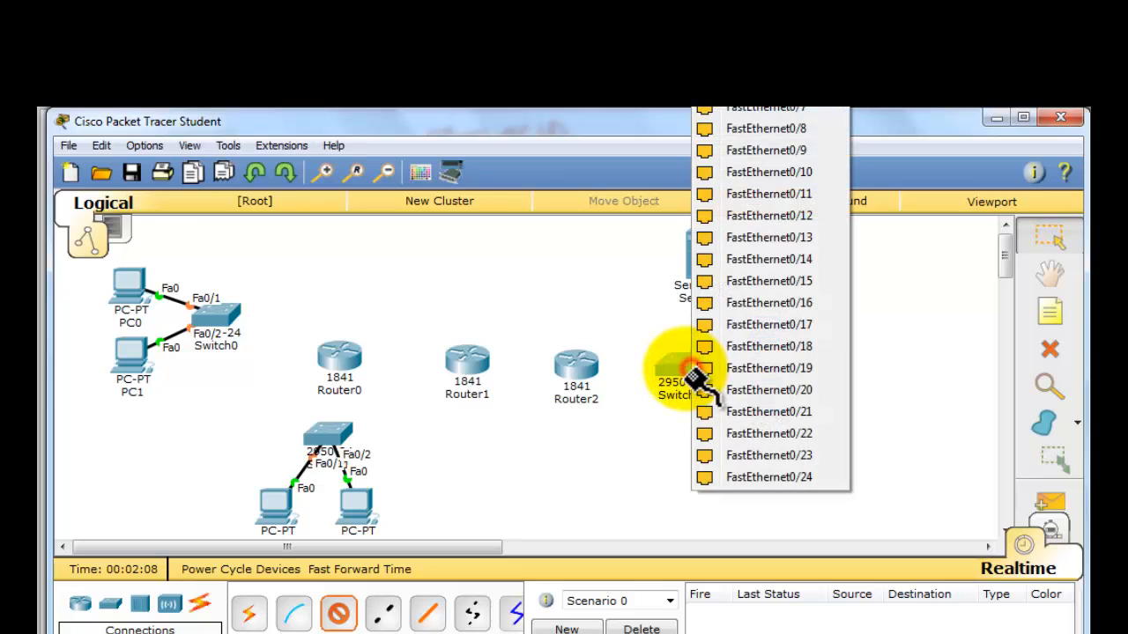
left_click(762, 0)
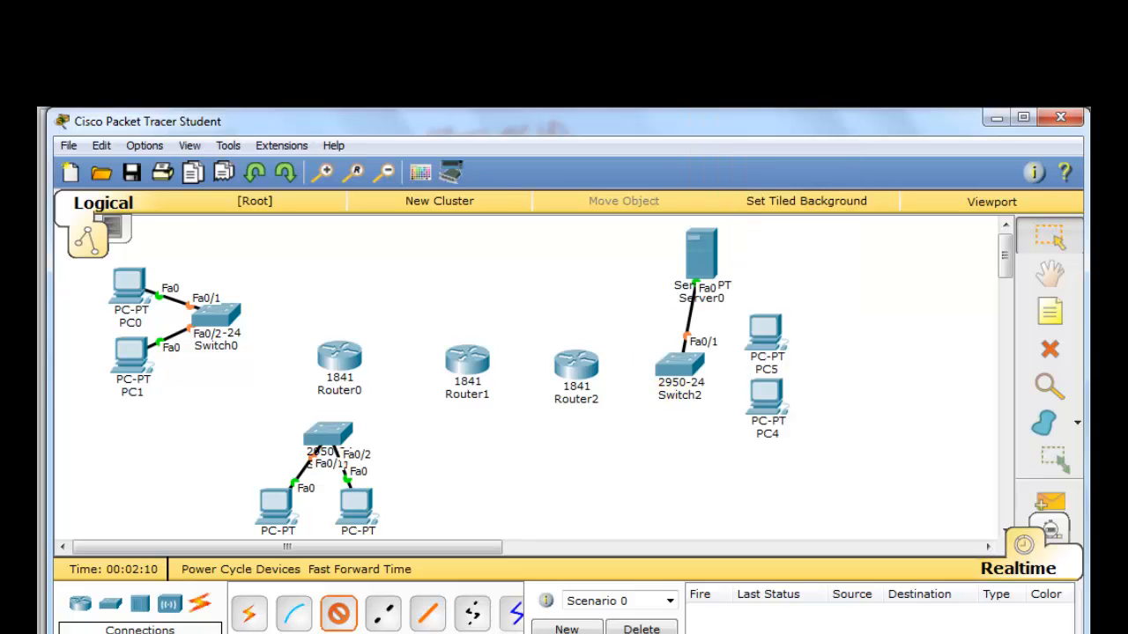
- Connect PC5's FastEthernet0 to Switch2's FastEthernet0/2 with a copper straight-through cable
left_click(754, 329)
left_click(798, 363)
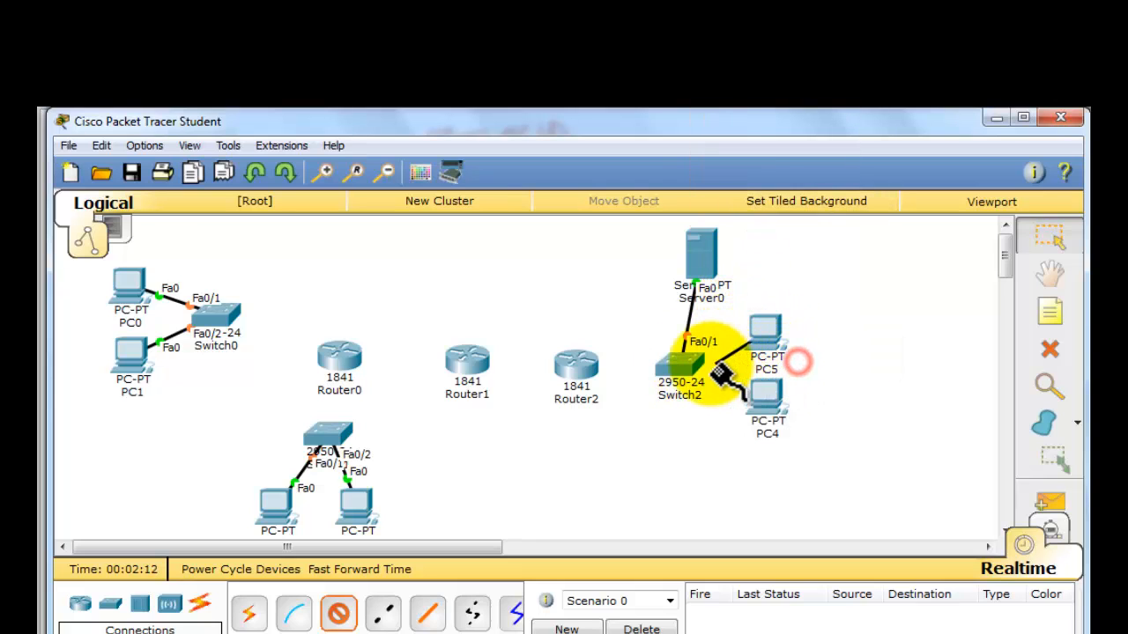
left_click(681, 370)
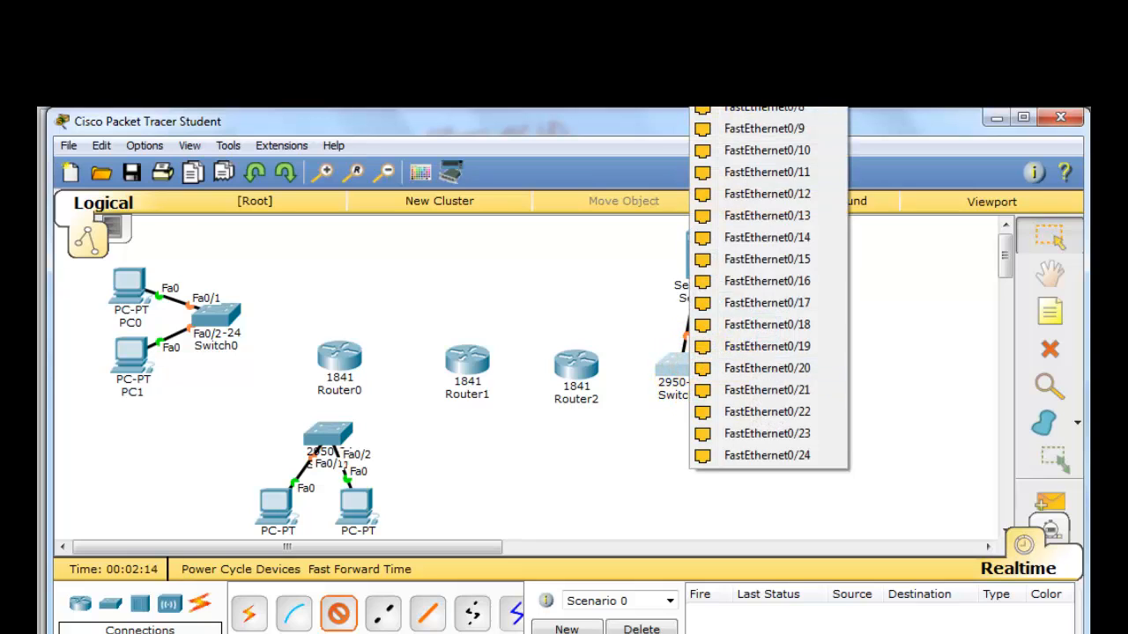
left_click(758, 0)
- Connect PC4's FastEthernet0 to Switch2's FastEthernet0/3 with a copper straight-through cable
left_click(771, 397)
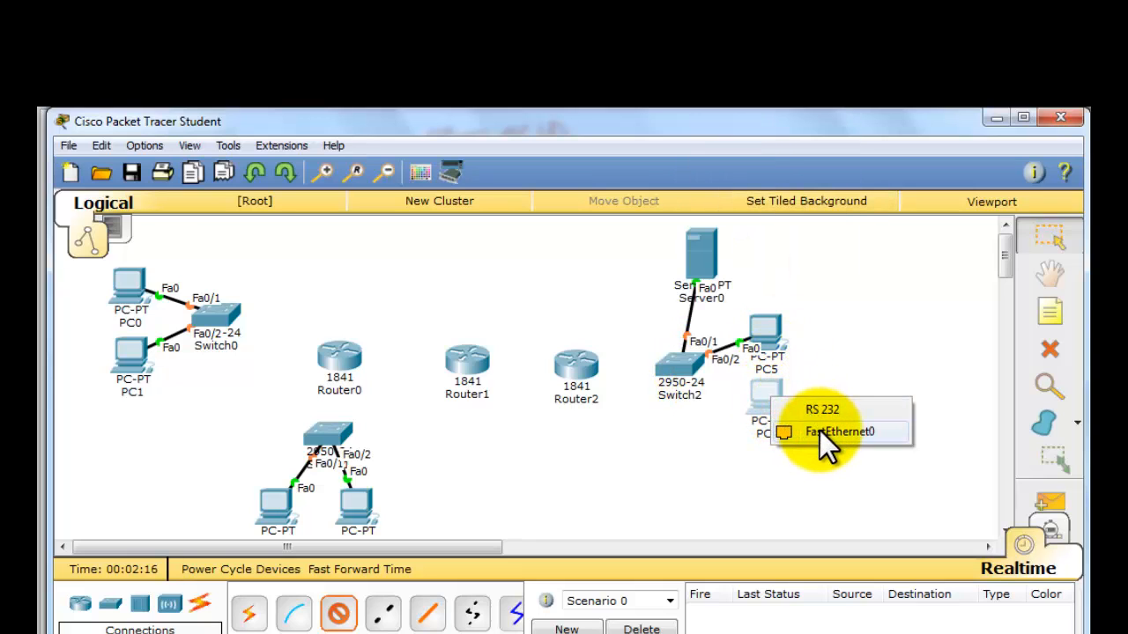
left_click(820, 432)
left_click(679, 374)
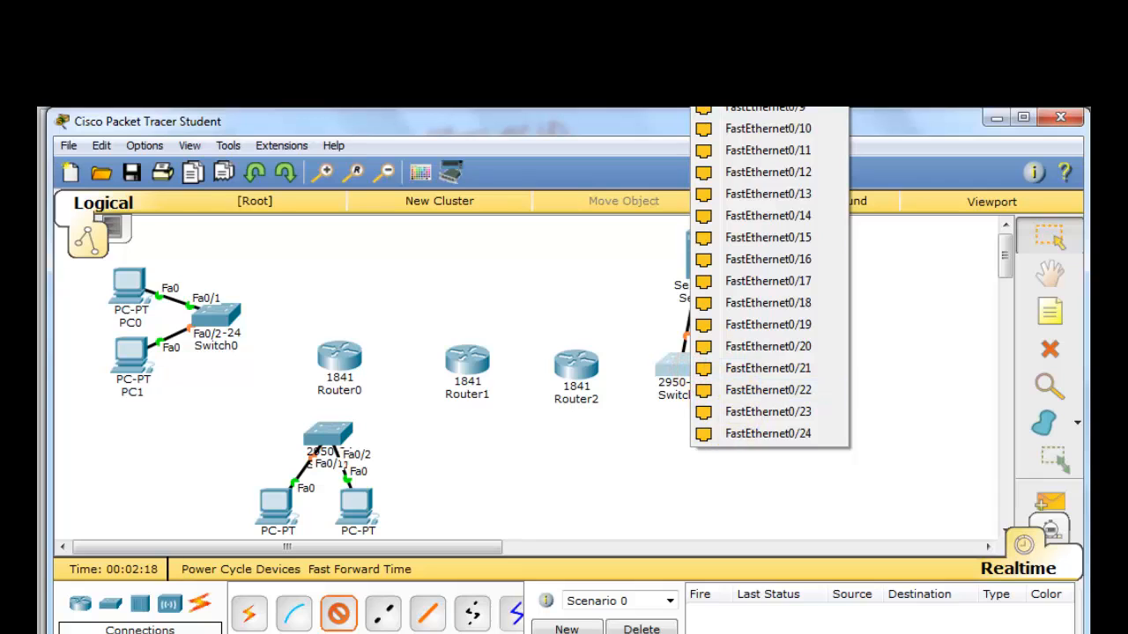
left_click(757, 0)
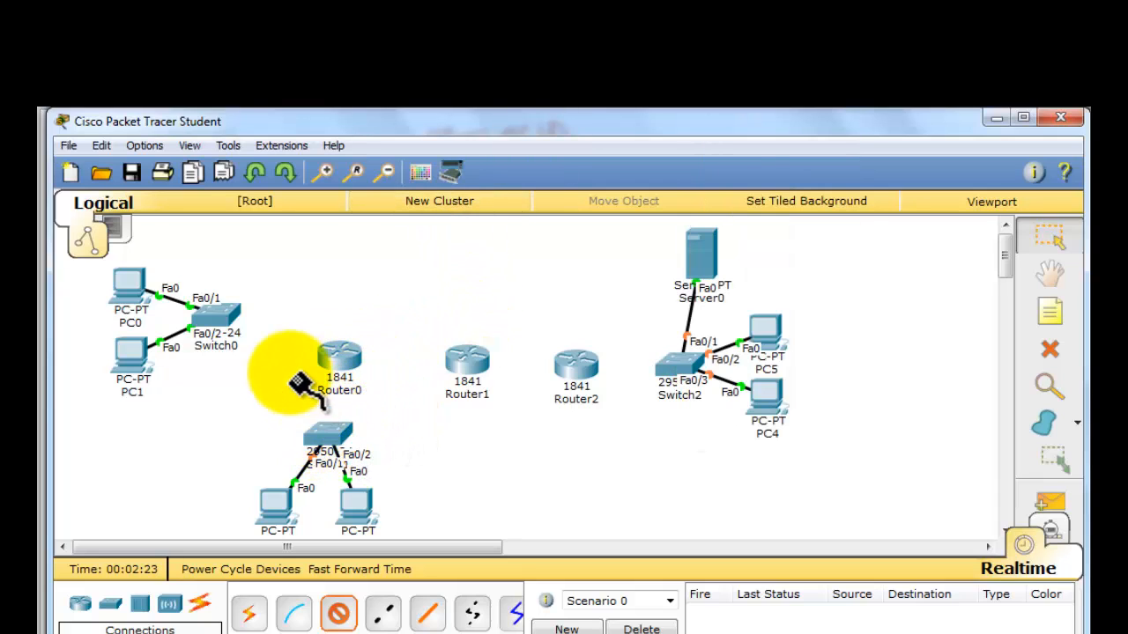
- Cable Switch0's FastEthernet0/3 to Router0's FastEthernet0/0, using copper straight-through
left_click(234, 328)
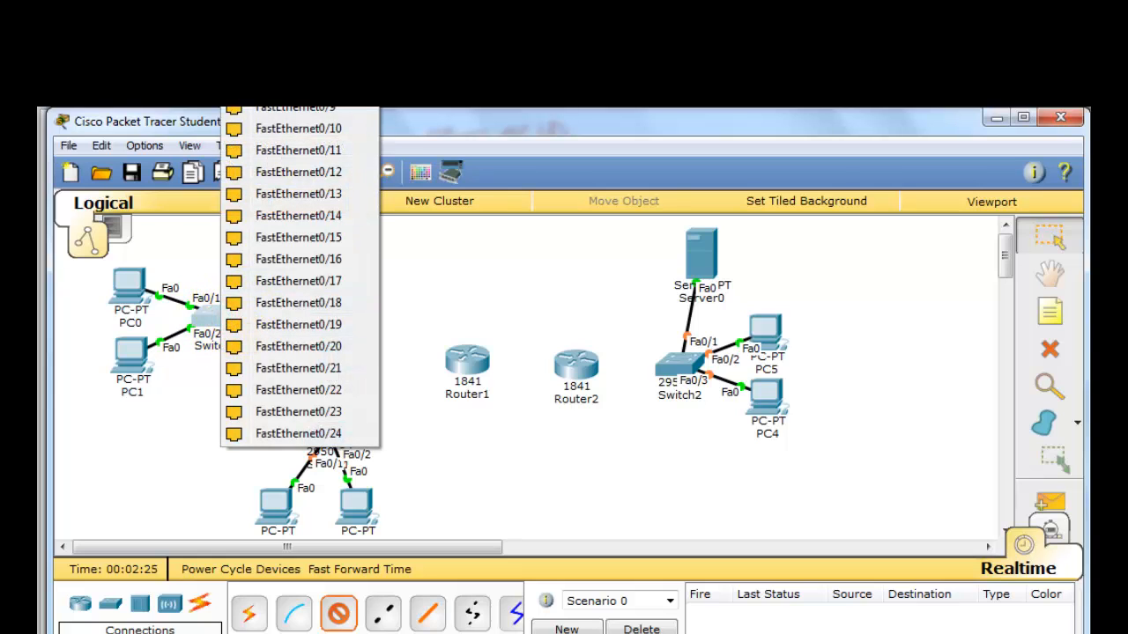
left_click(298, 433)
left_click(330, 361)
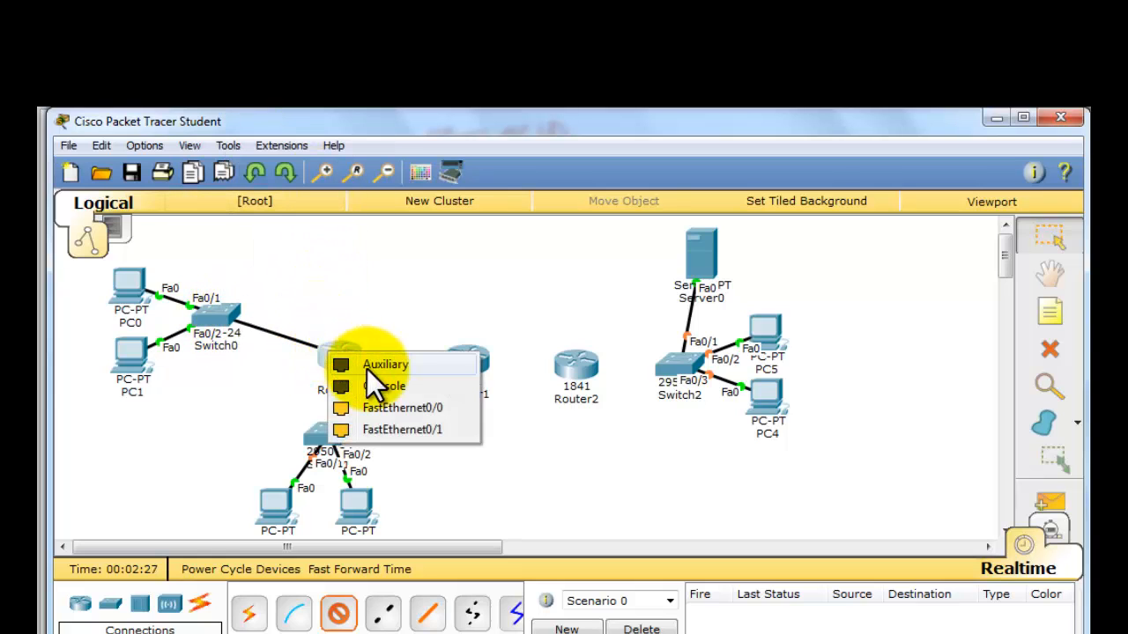
left_click(428, 408)
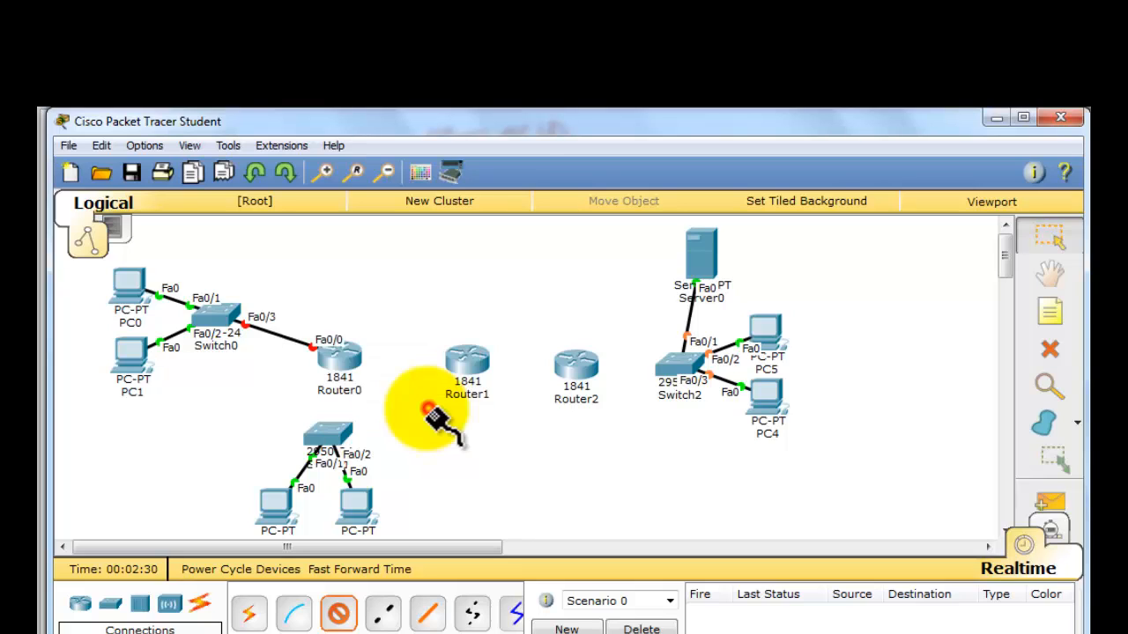
- Connect Router0's FastEthernet0/1 to FastEthernet0/3 of the switch below it with a copper straight-through cable
left_click(344, 366)
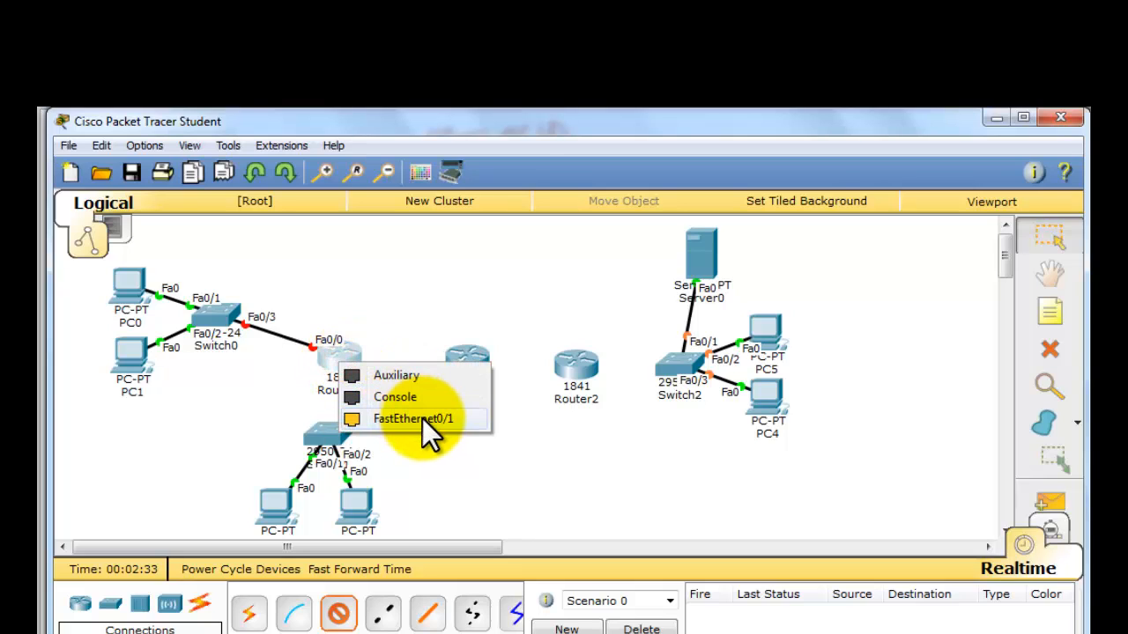
left_click(422, 419)
left_click(331, 433)
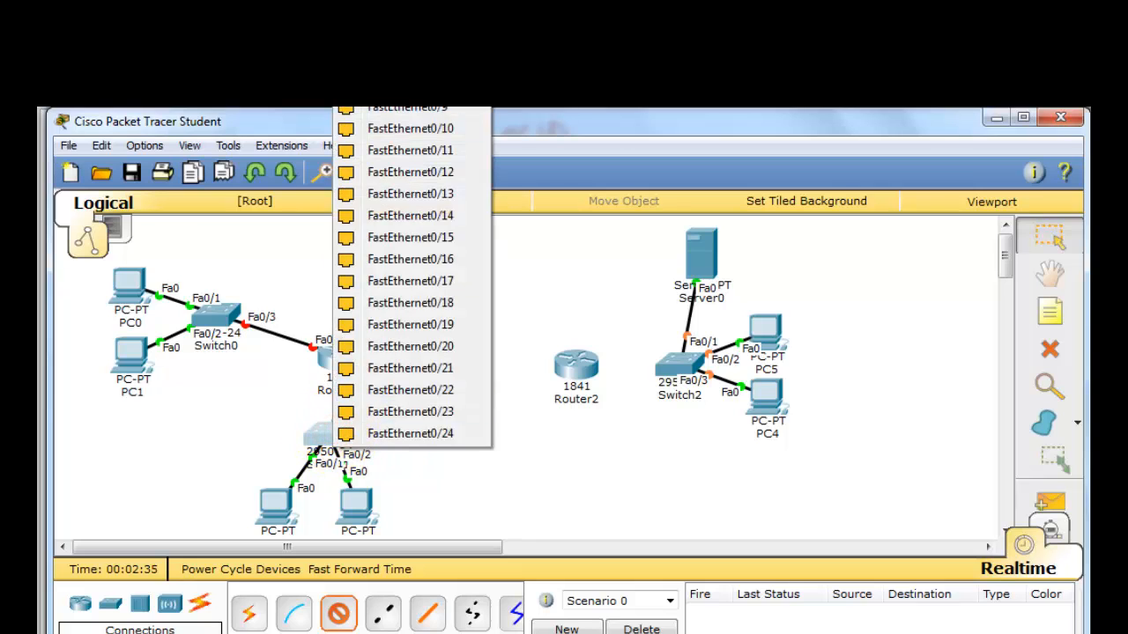
left_click(410, 2)
- Cable Switch2's FastEthernet0/4 to Router2's FastEthernet0/0, using copper straight-through, and leave cabling mode
left_click(671, 363)
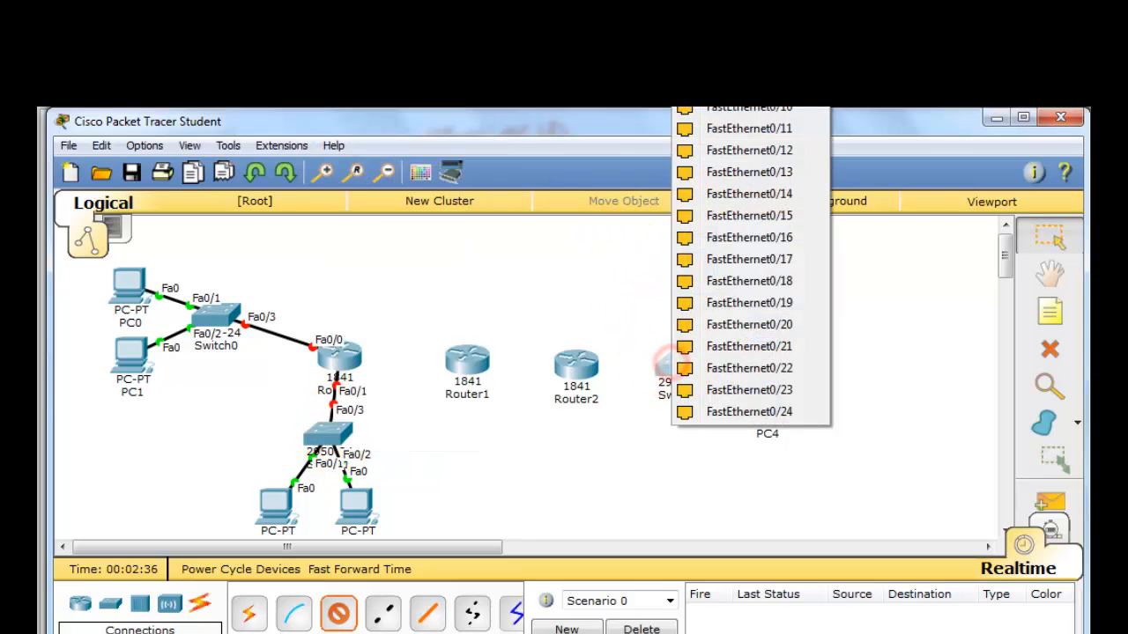
left_click(715, 2)
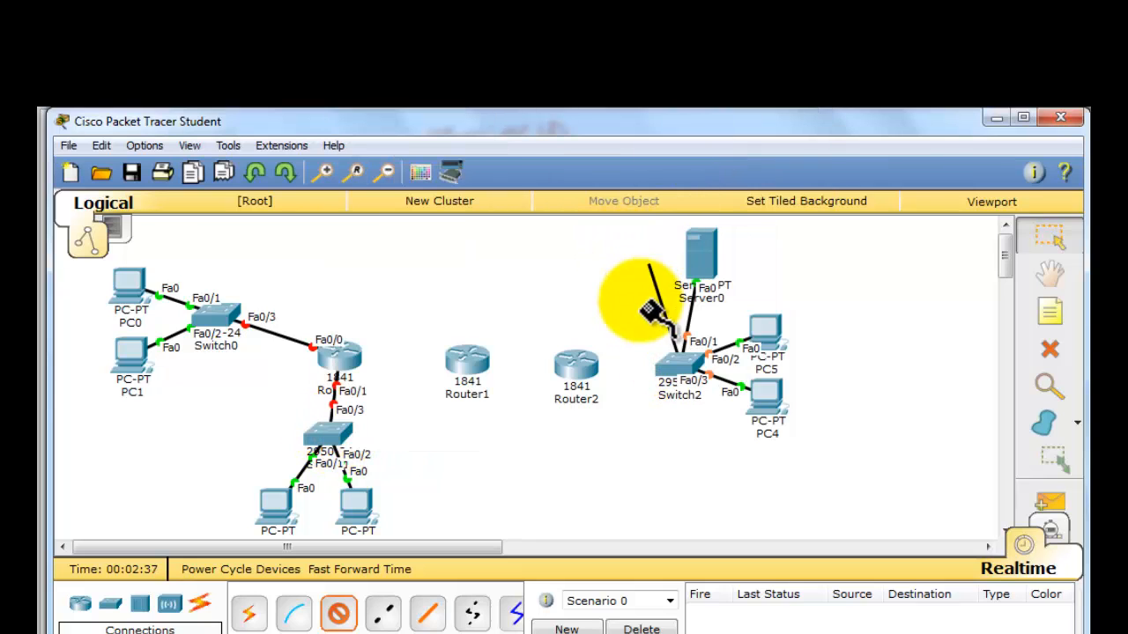
left_click(579, 365)
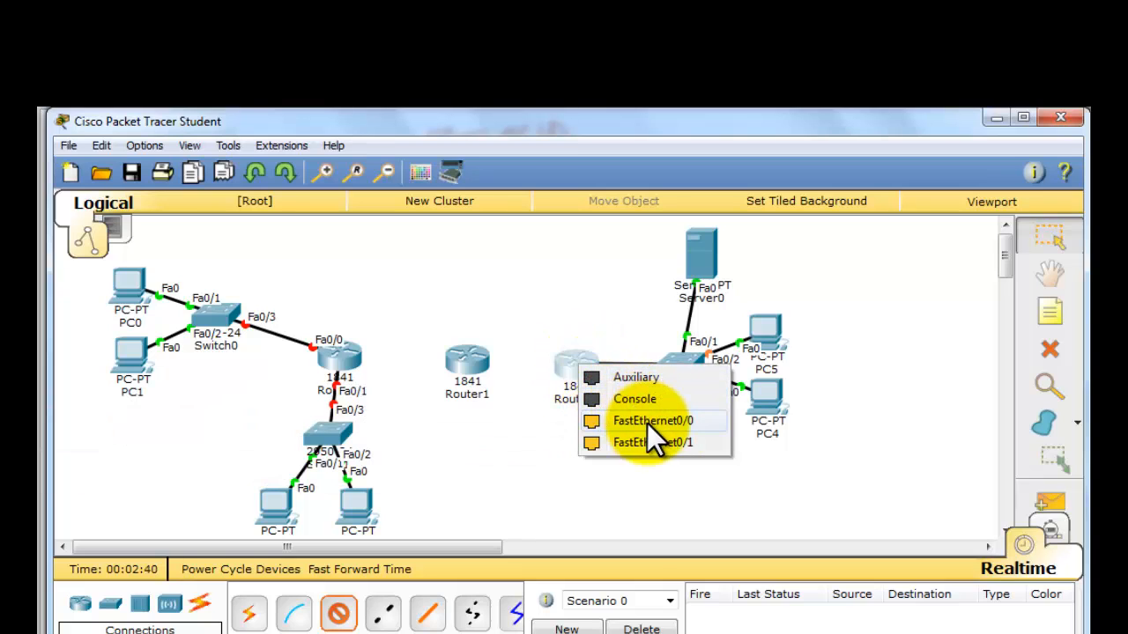
left_click(647, 423)
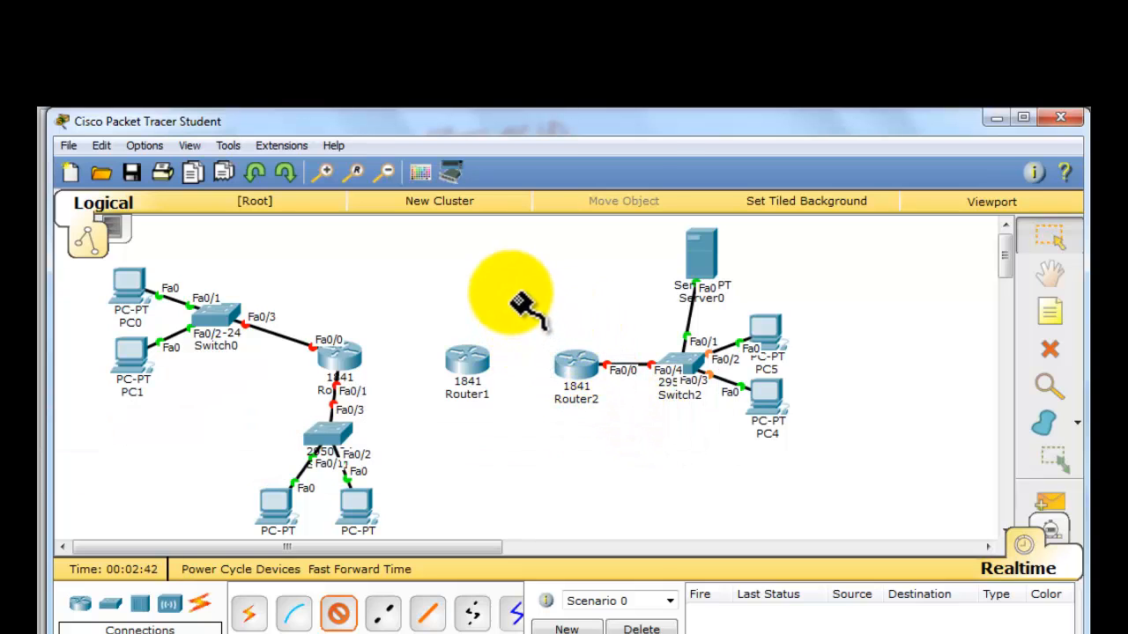
left_click(1046, 231)
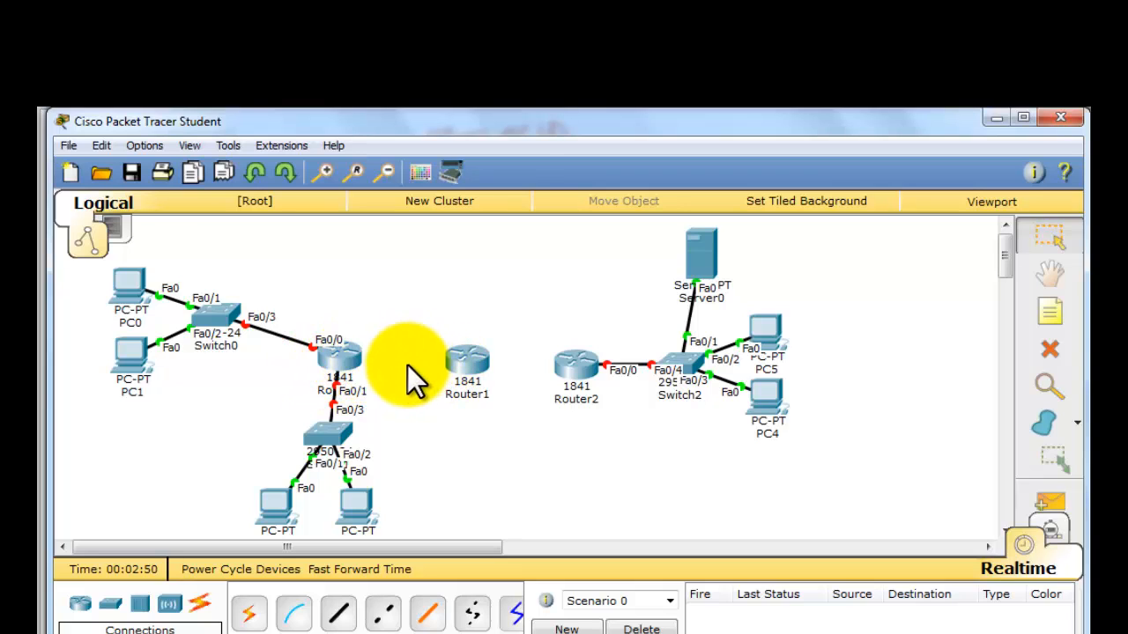
- Power off Router0, install a WIC-2T module in its left expansion slot, and power it back on
left_click(350, 374)
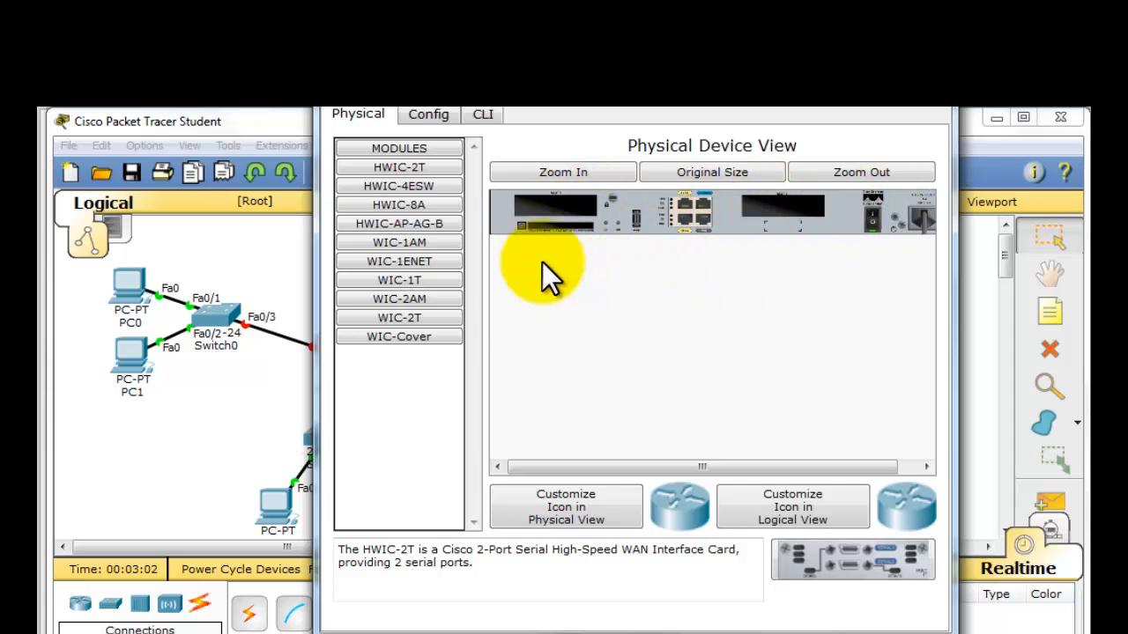
left_click(870, 223)
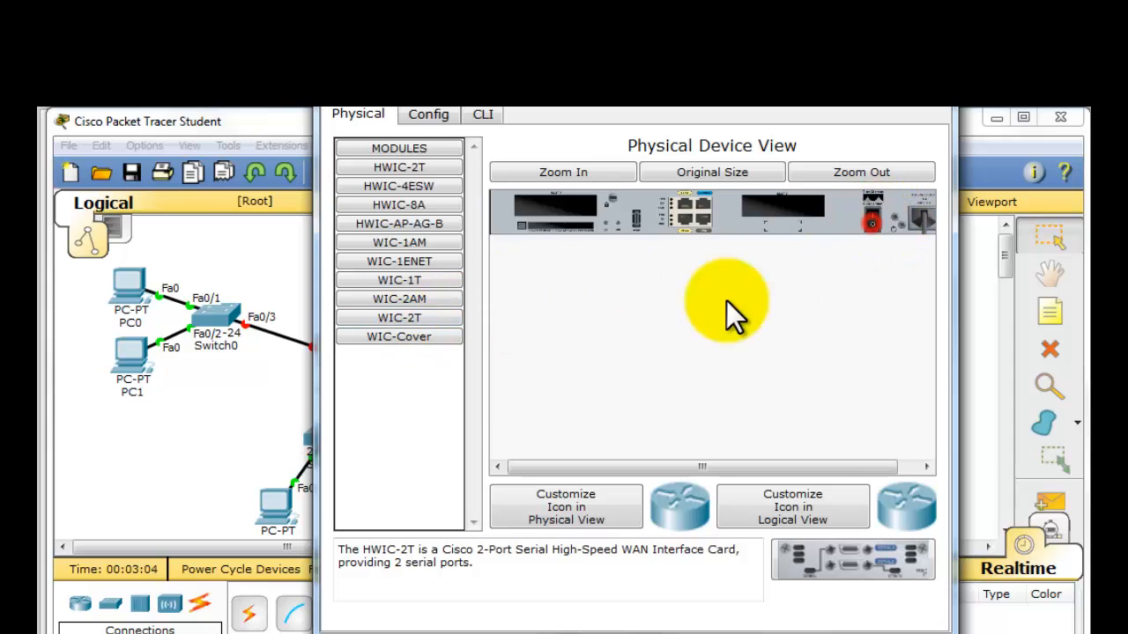
left_click(390, 319)
left_click_drag(390, 318, 557, 207)
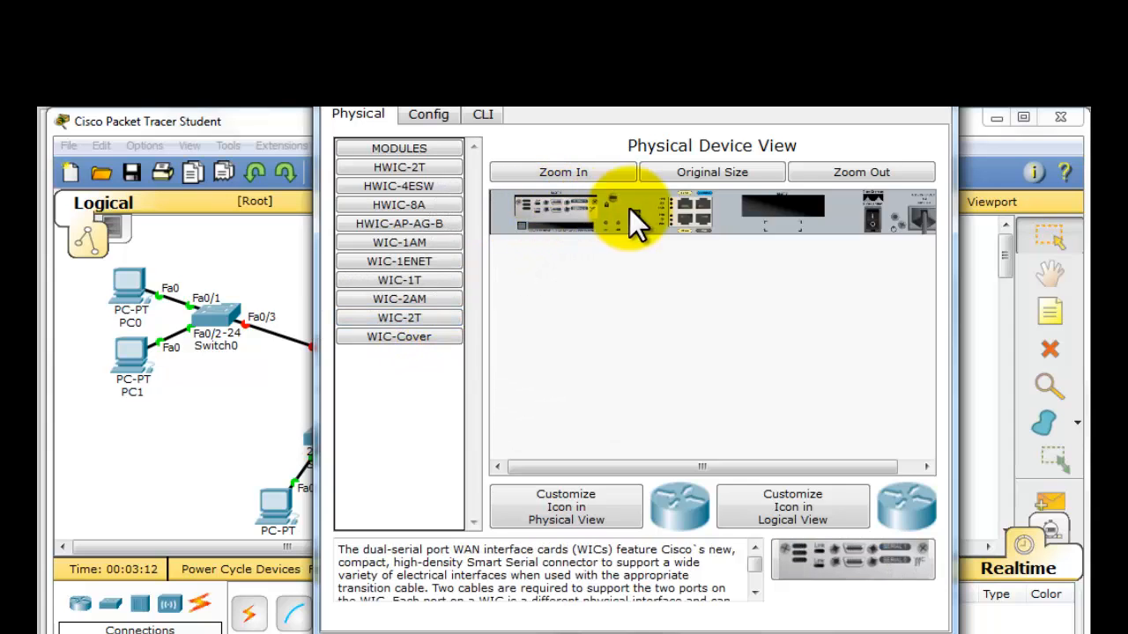
left_click(871, 226)
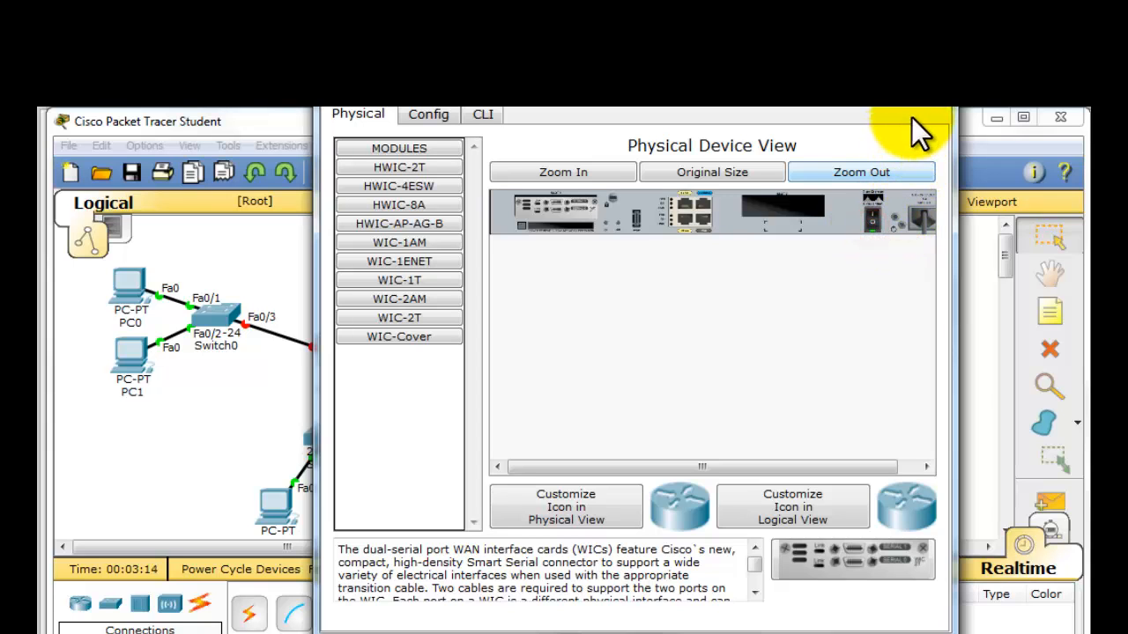
left_click(929, 93)
- Install a WIC-2T module in Router1's left expansion slot with the power off, then restore the power
left_click(470, 365)
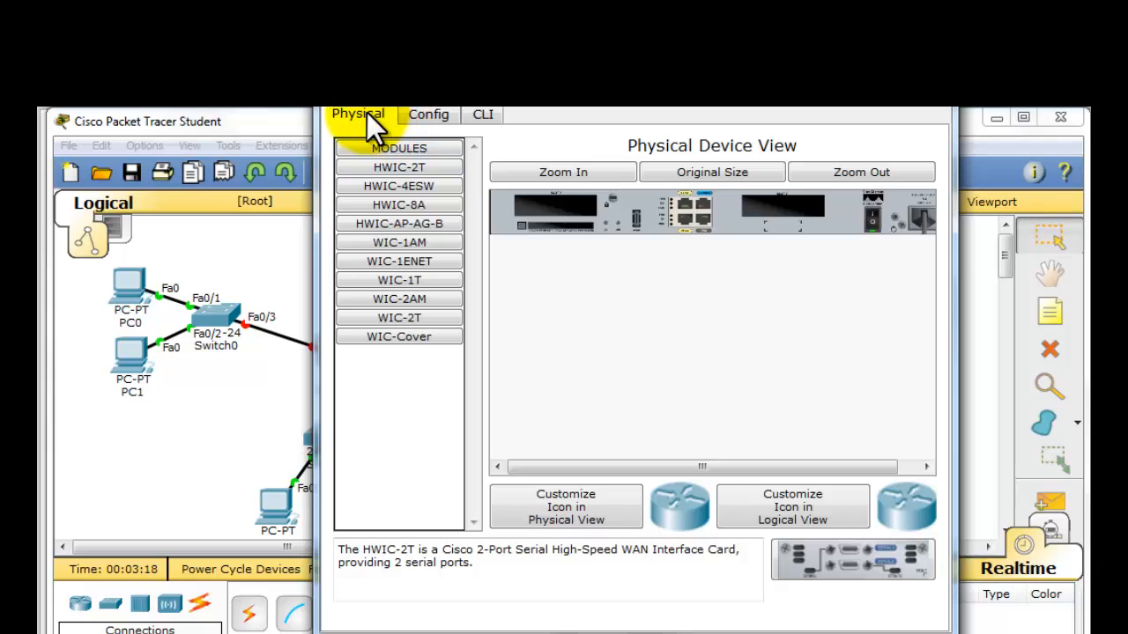
left_click(871, 224)
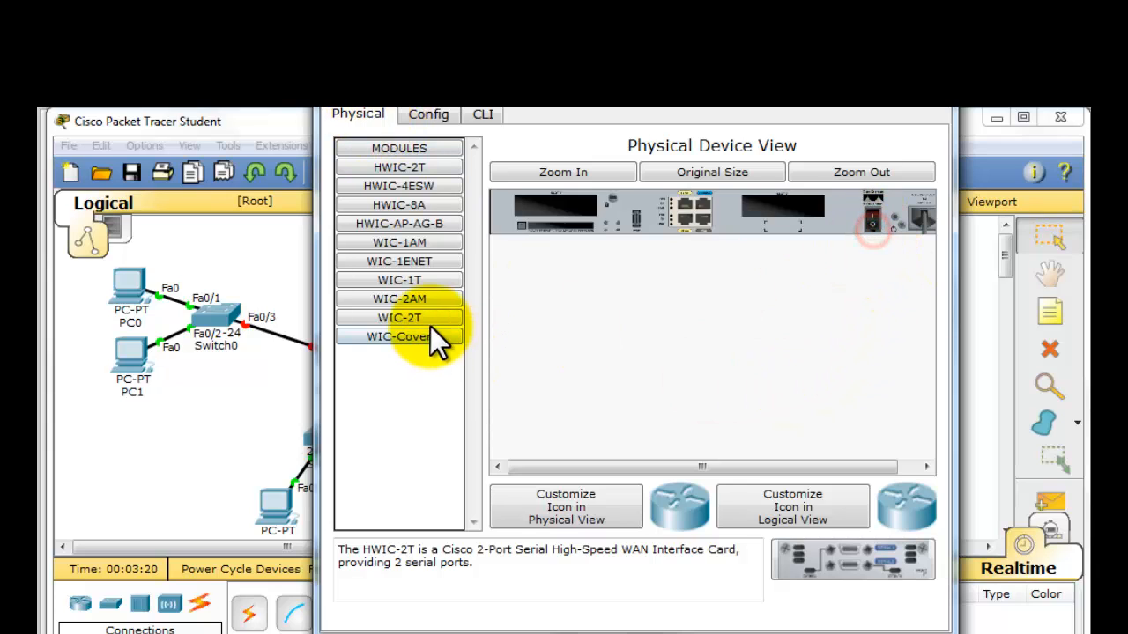
left_click_drag(430, 322, 552, 212)
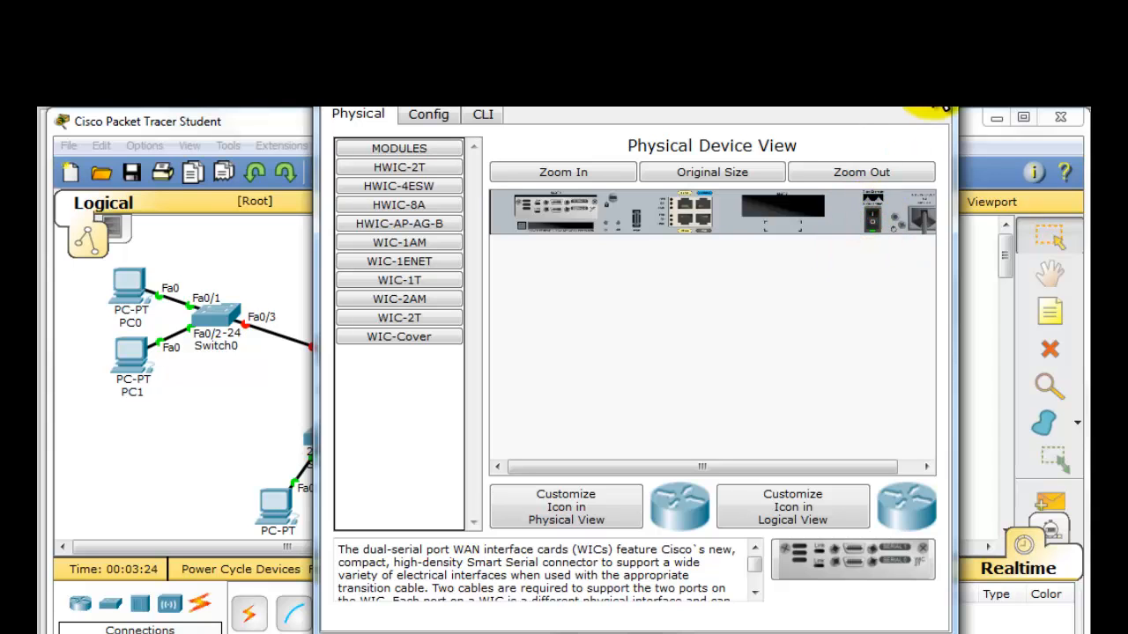
left_click(937, 111)
- Switch Router2 off, add a WIC-2T module to its left expansion slot, and switch it on again
left_click(565, 370)
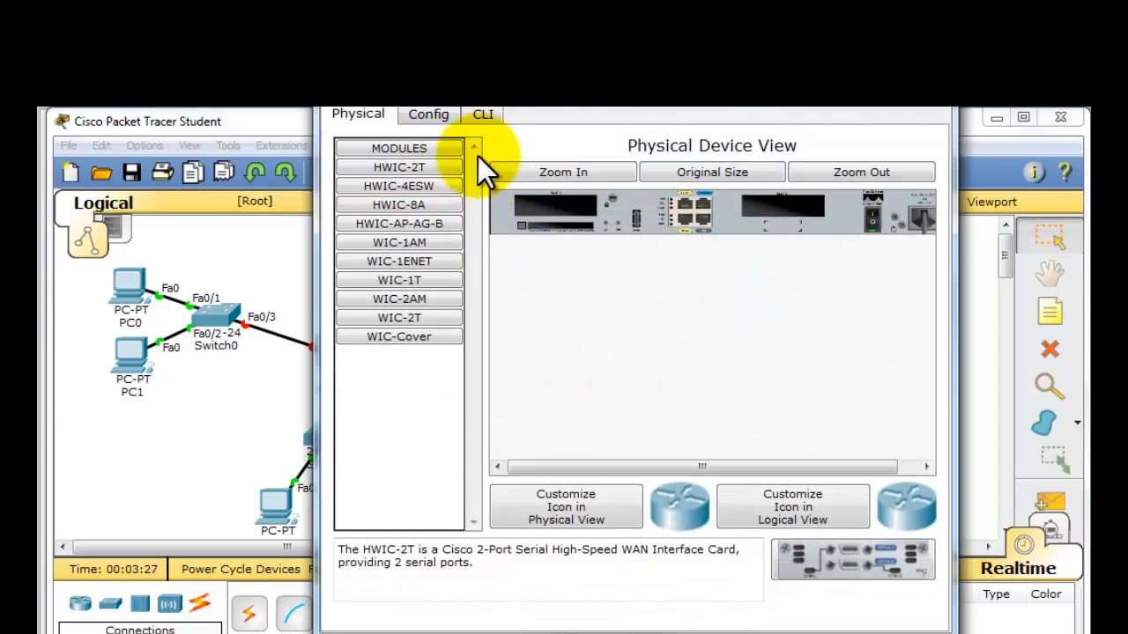
left_click(868, 222)
left_click_drag(445, 319, 556, 212)
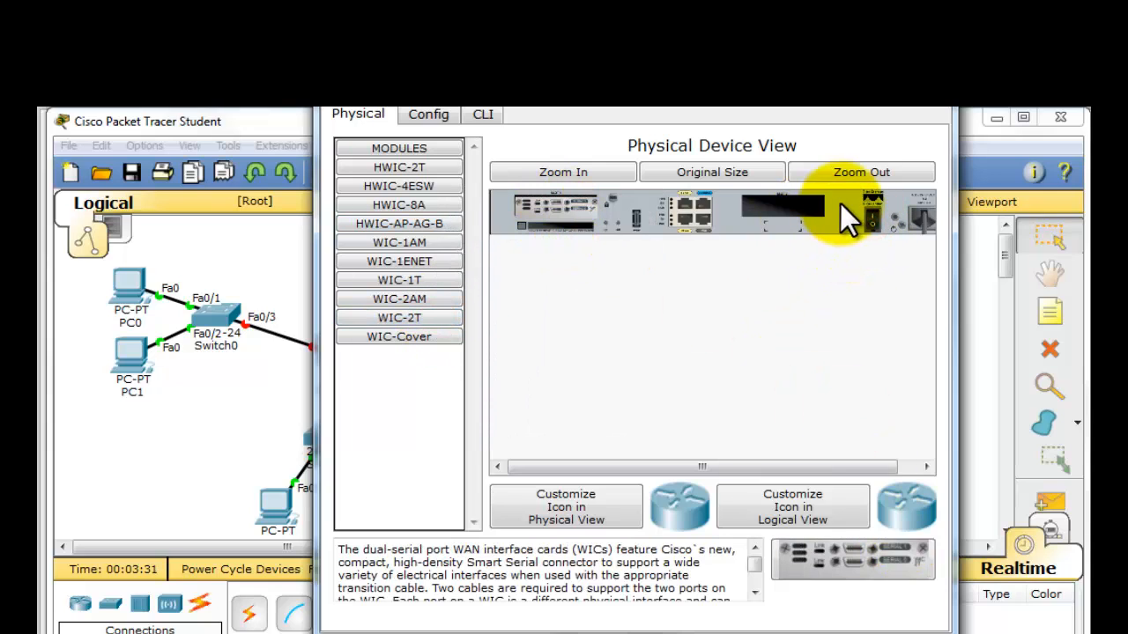
left_click(869, 223)
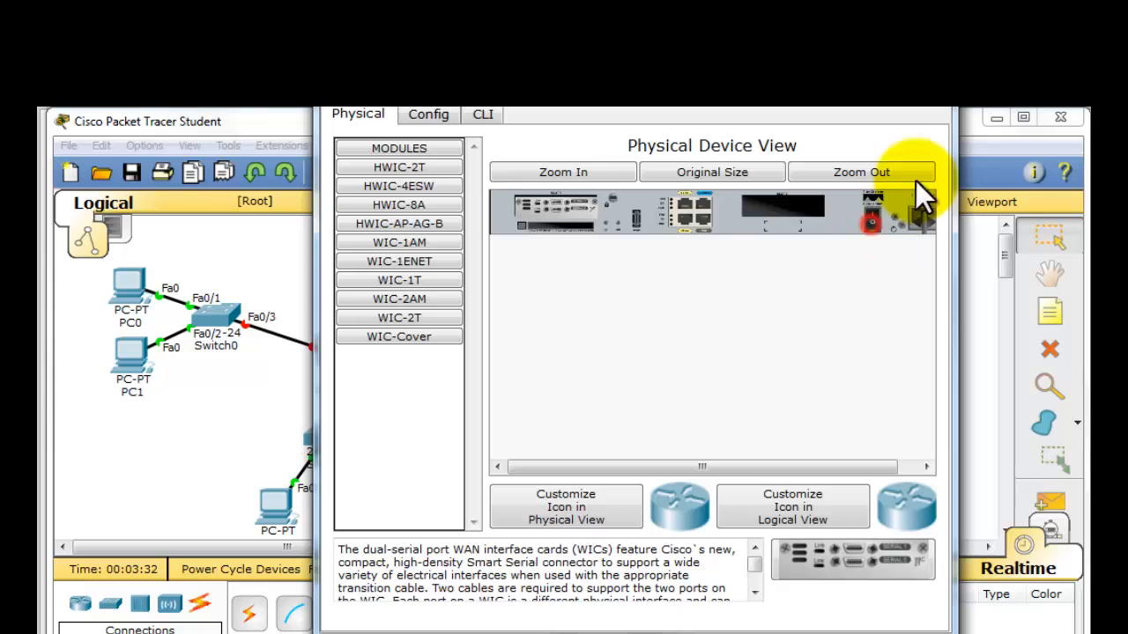
left_click(939, 113)
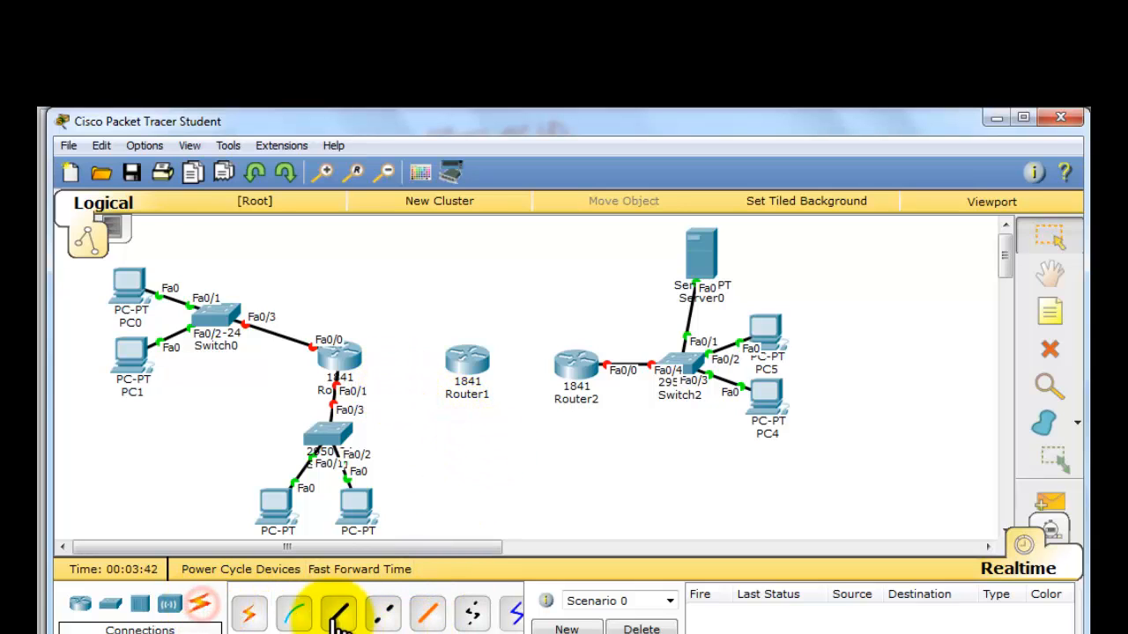
- Connect Router0's Serial0/1/0 to Router1's Serial0/1/0 with a serial DCE cable, making Router0 the clock side
left_click_drag(316, 633, 383, 633)
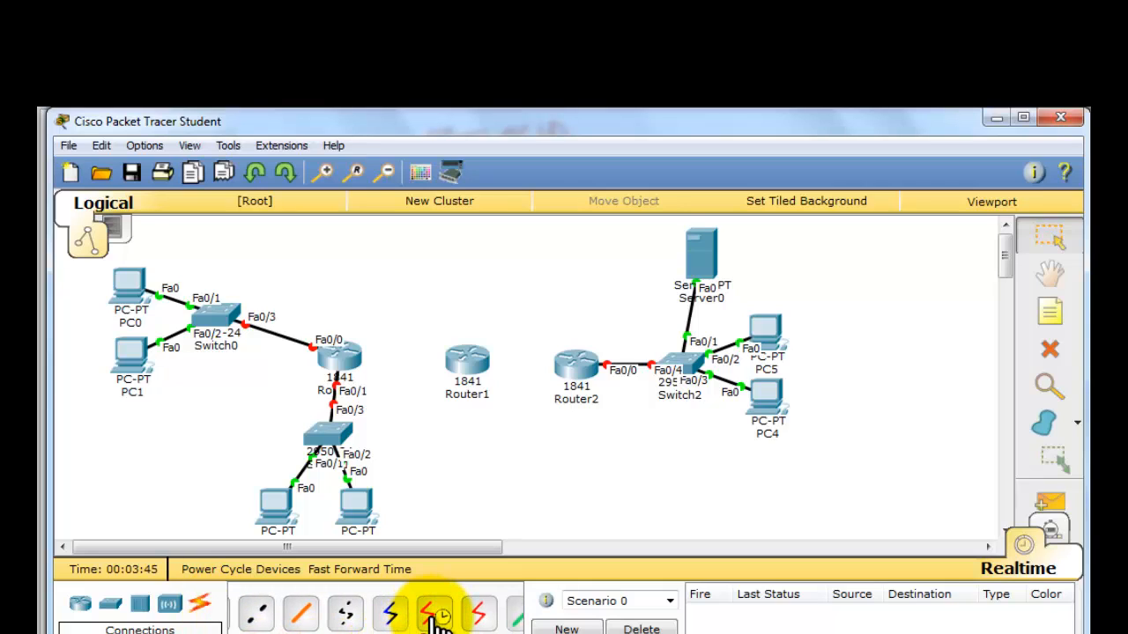
left_click(1051, 240)
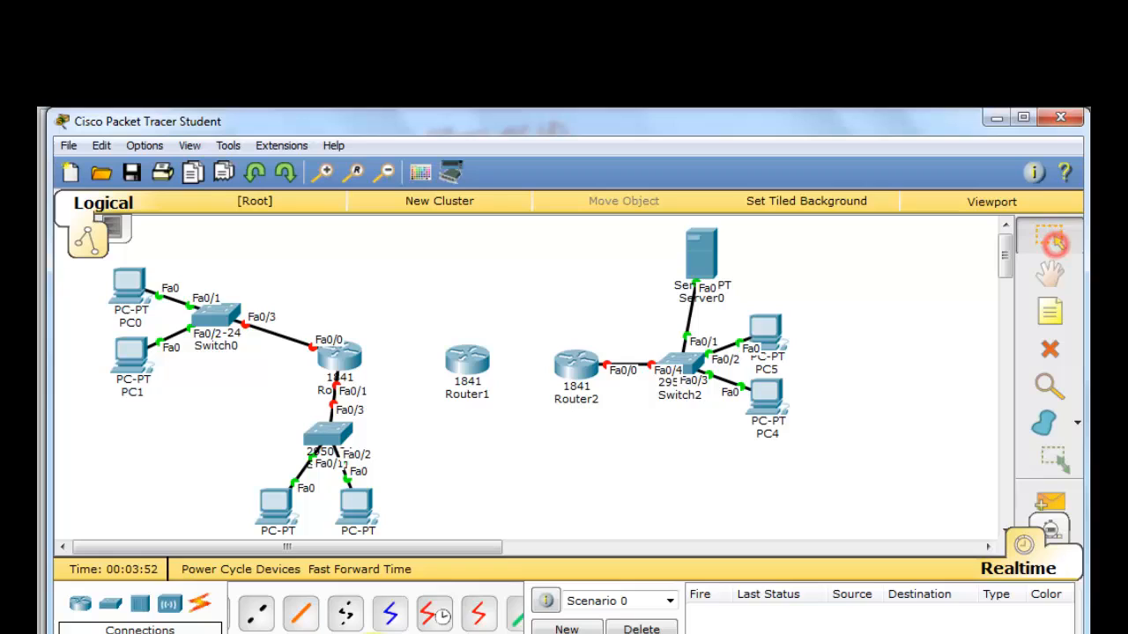
left_click(436, 617)
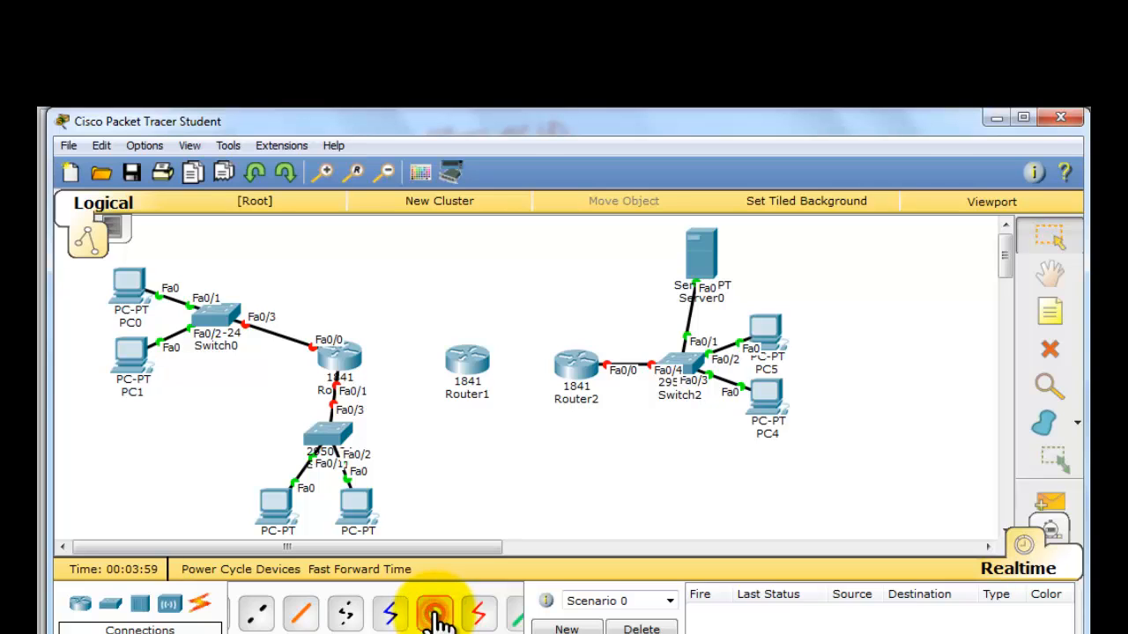
mouse_move(351, 363)
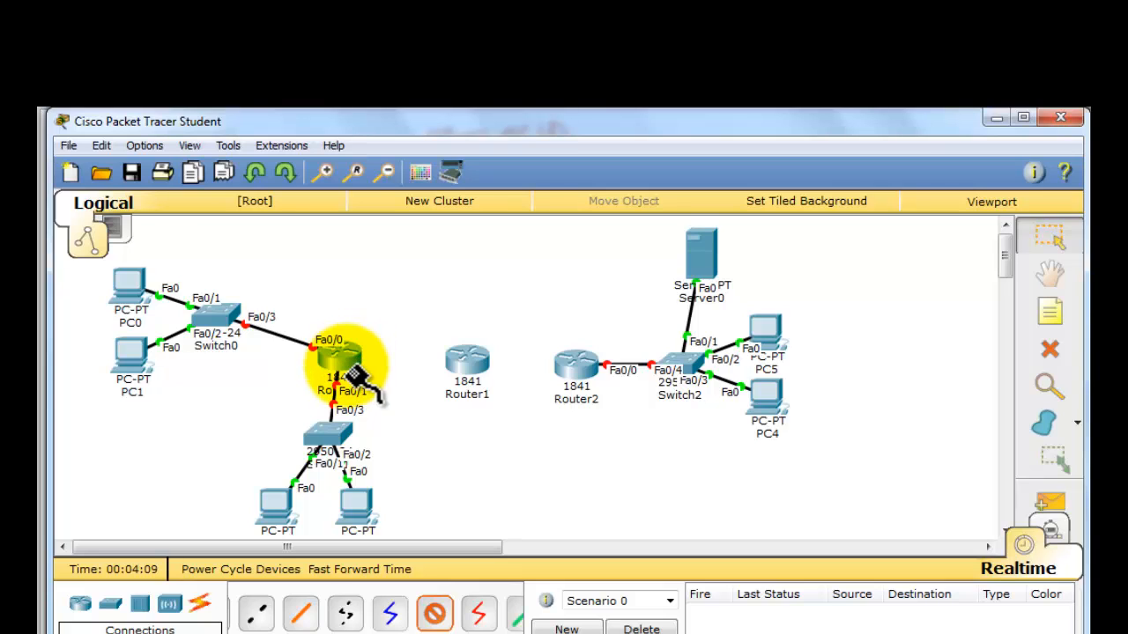
left_click(350, 360)
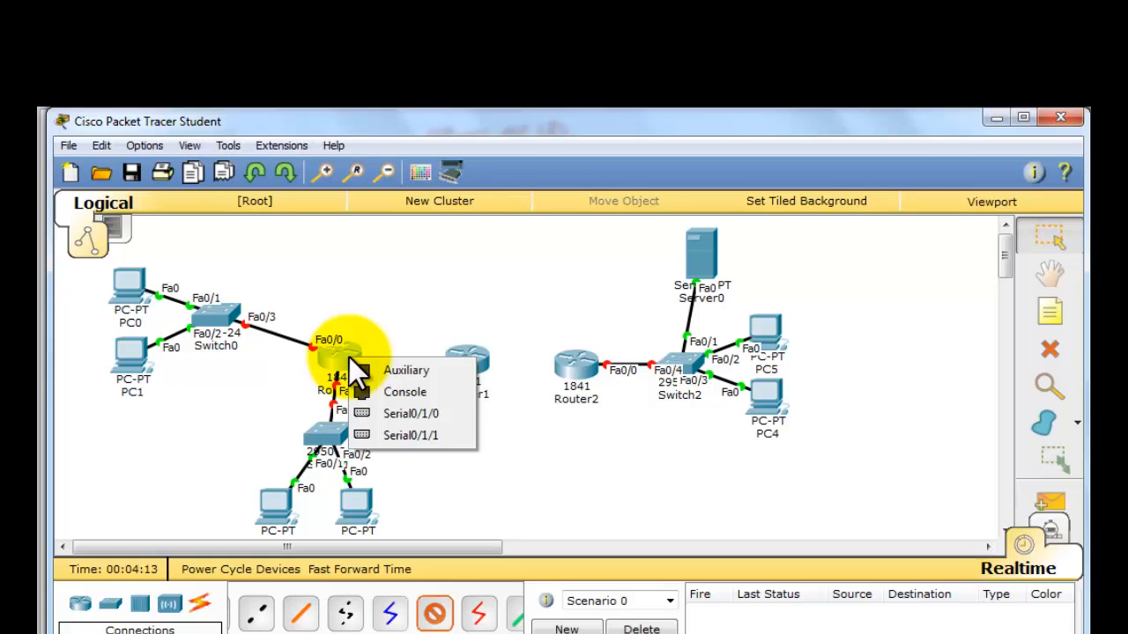
left_click(405, 420)
left_click(460, 366)
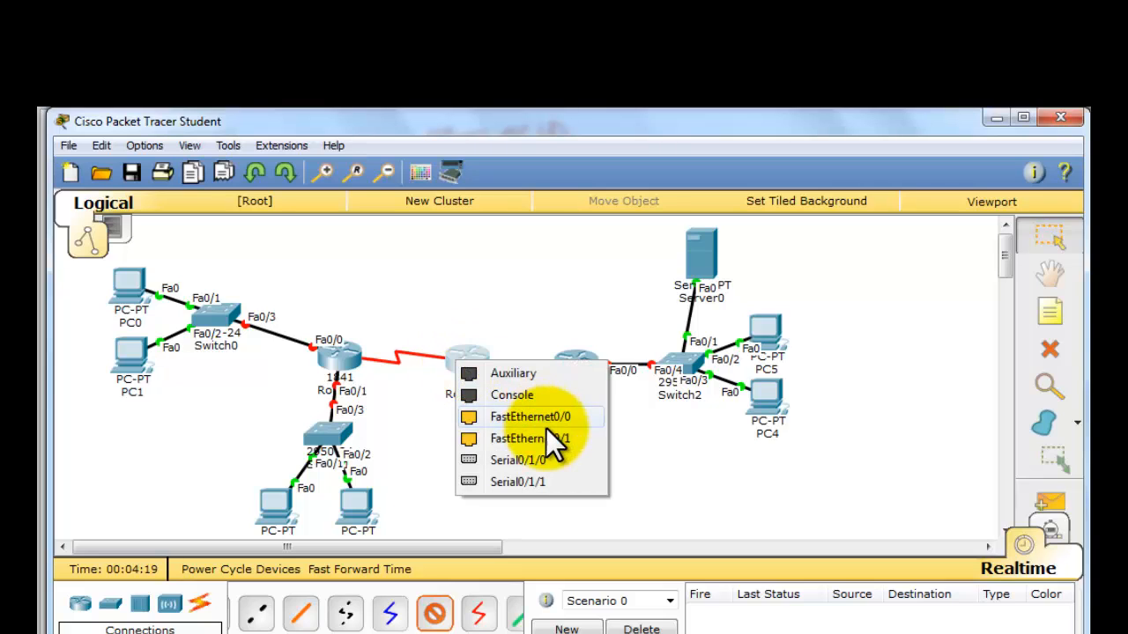
left_click(552, 458)
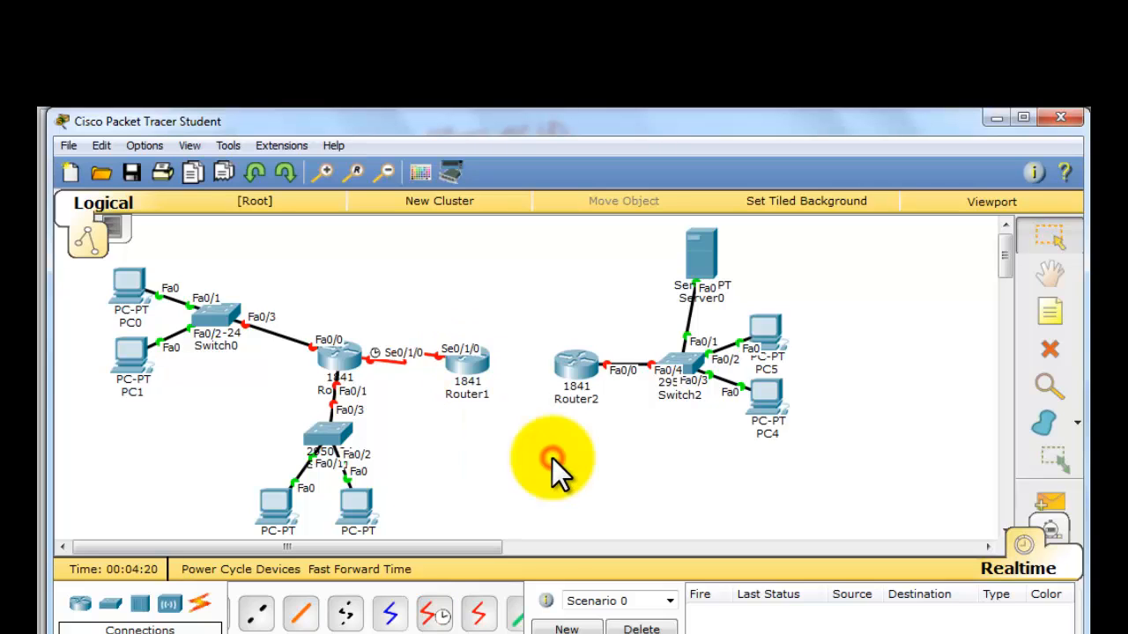
- Connect Router1's Serial0/1/1 to Router2's Serial0/1/1 with a serial DCE cable, making Router1 the clock side
left_click(433, 614)
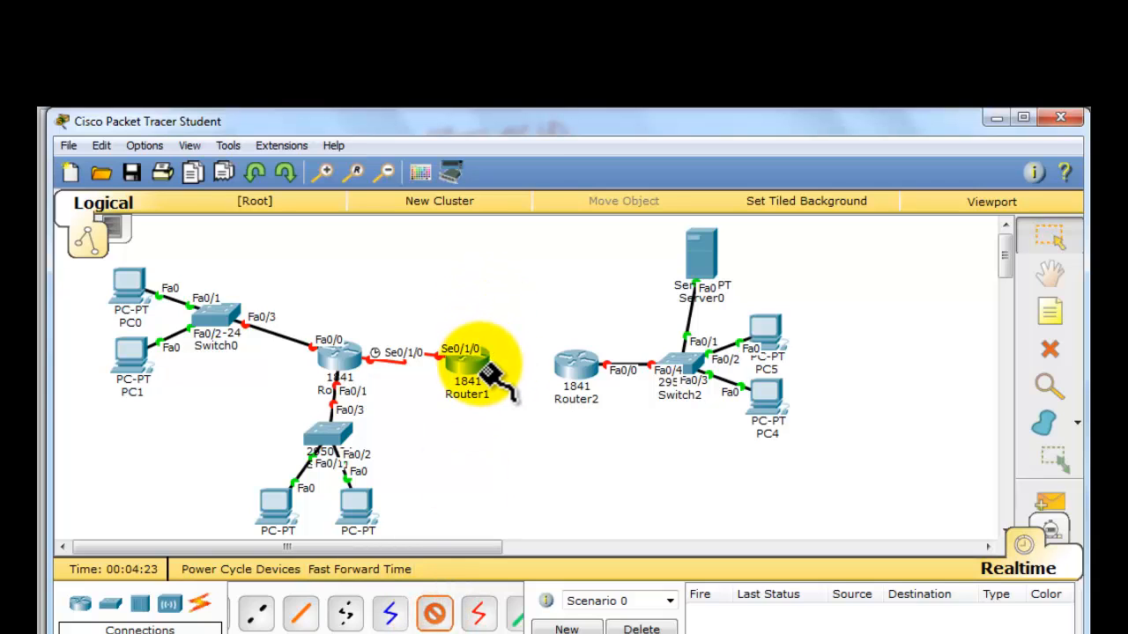
mouse_move(490, 374)
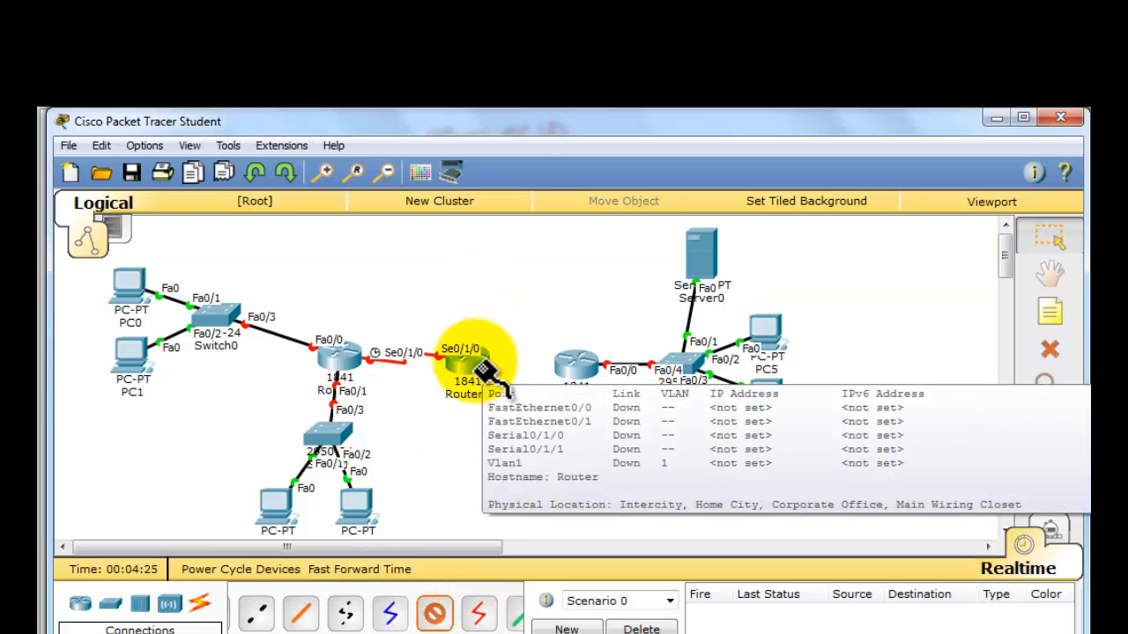
left_click(488, 373)
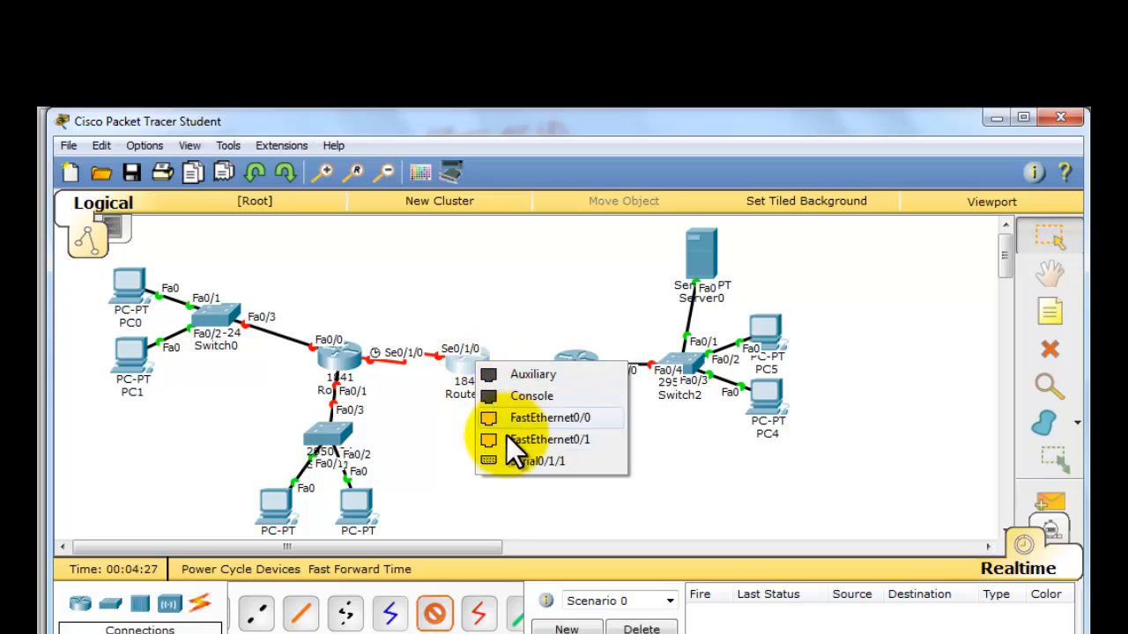
left_click(519, 460)
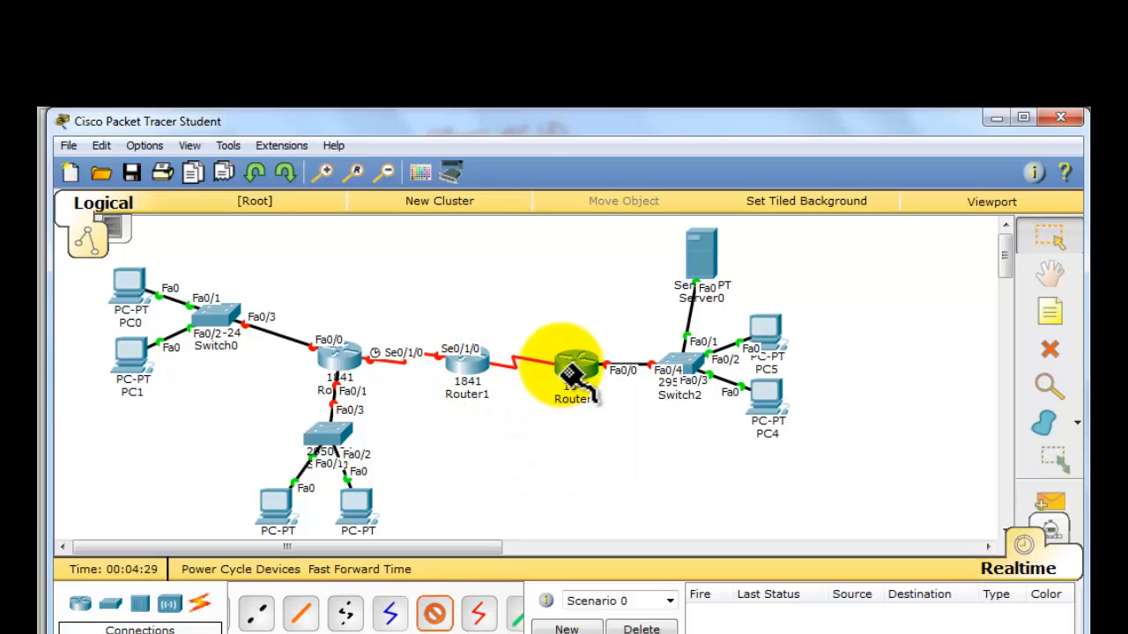
left_click(575, 374)
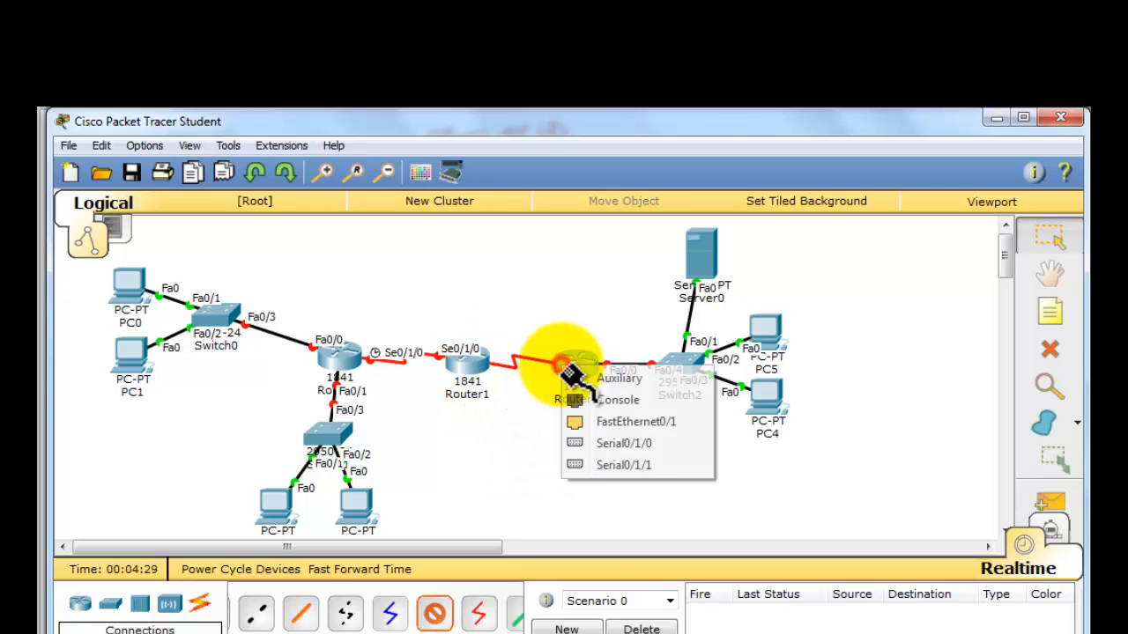
left_click(621, 464)
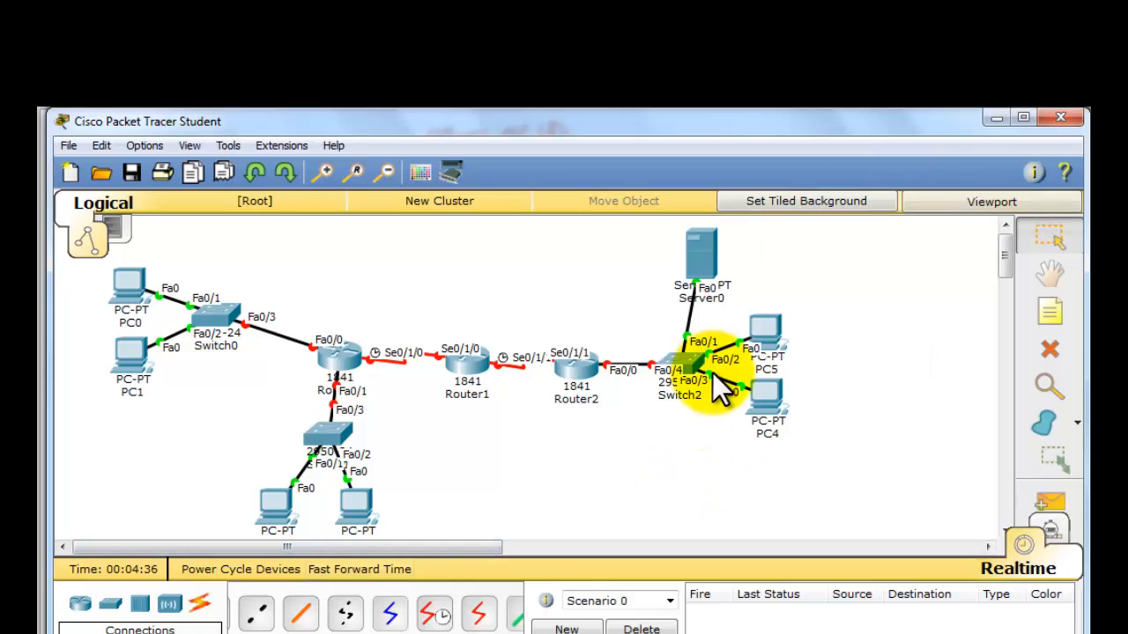
- Move PC4 and PC5 slightly lower beside Switch2 to space out their port labels
left_click_drag(753, 395, 749, 432)
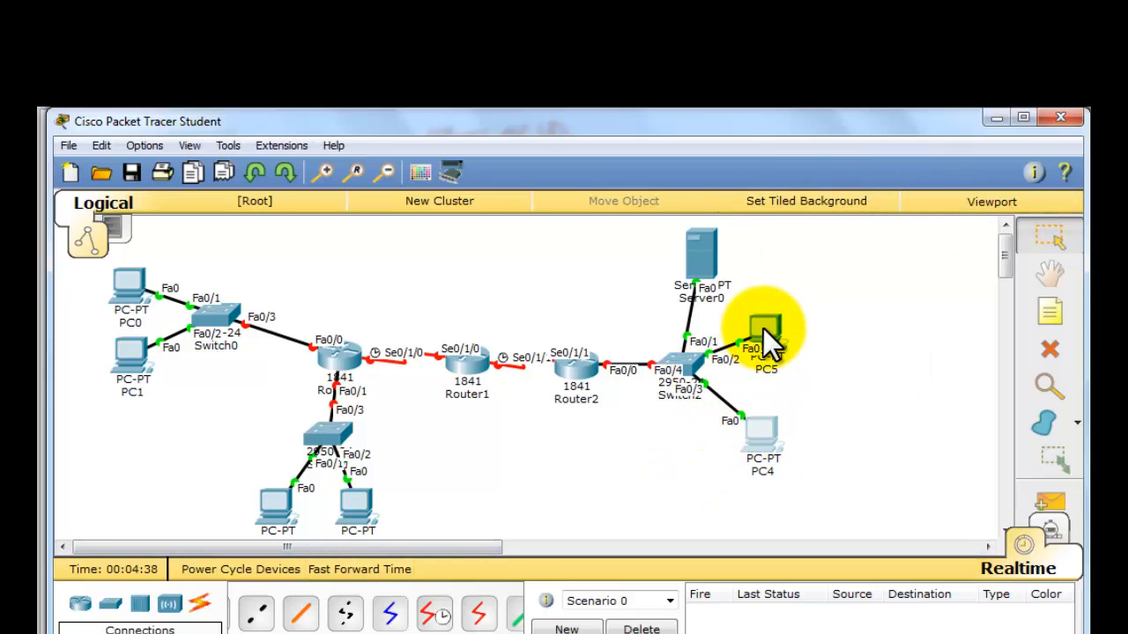
left_click_drag(763, 328, 765, 338)
left_click(801, 331)
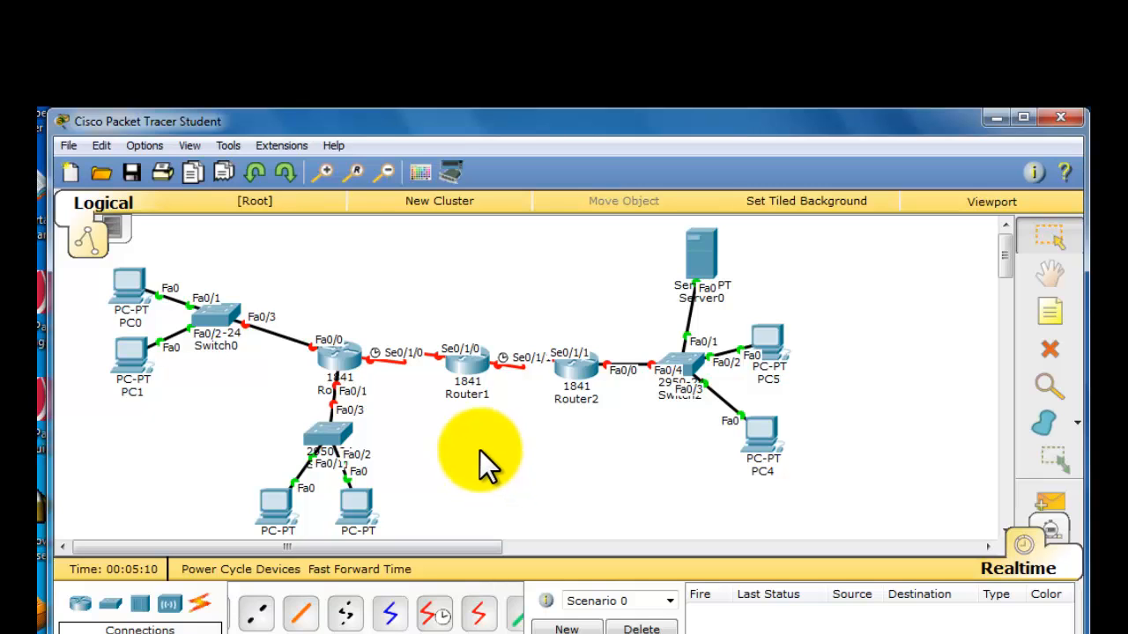
- Add a note reading 192.168.1.0/24 above Switch0's LAN and copy its text for reuse
mouse_move(340, 364)
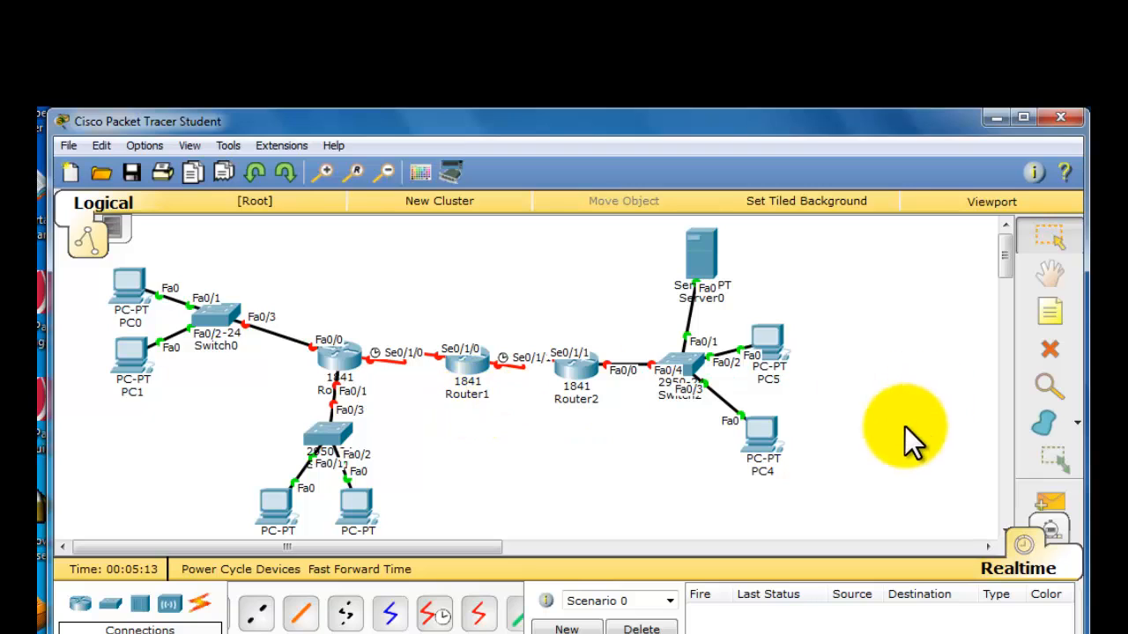
left_click(1049, 309)
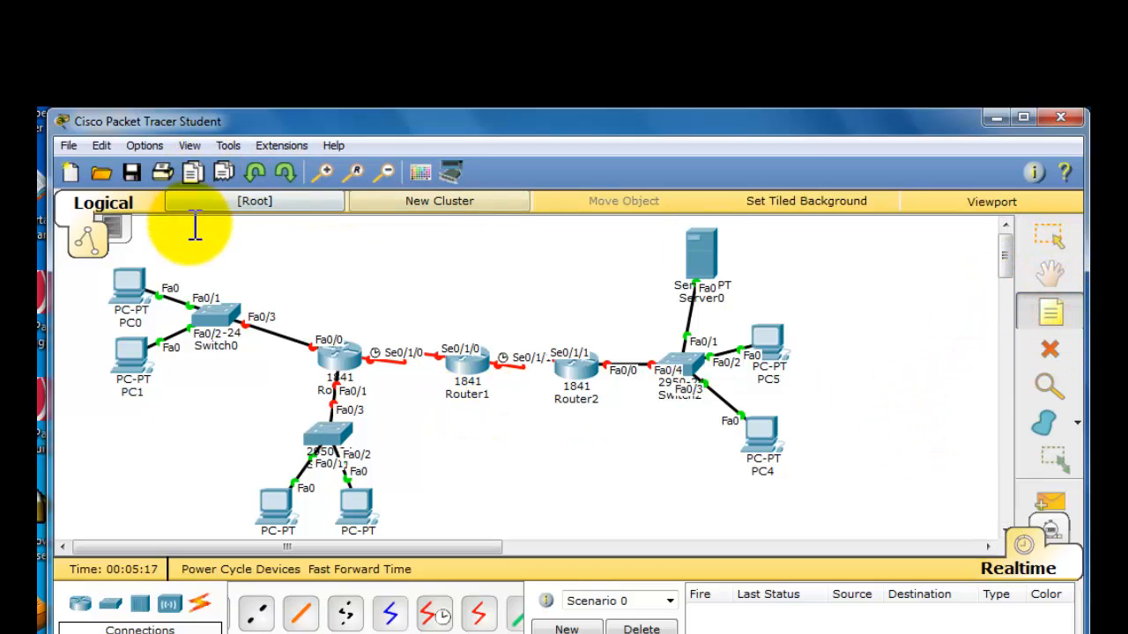
left_click(185, 255)
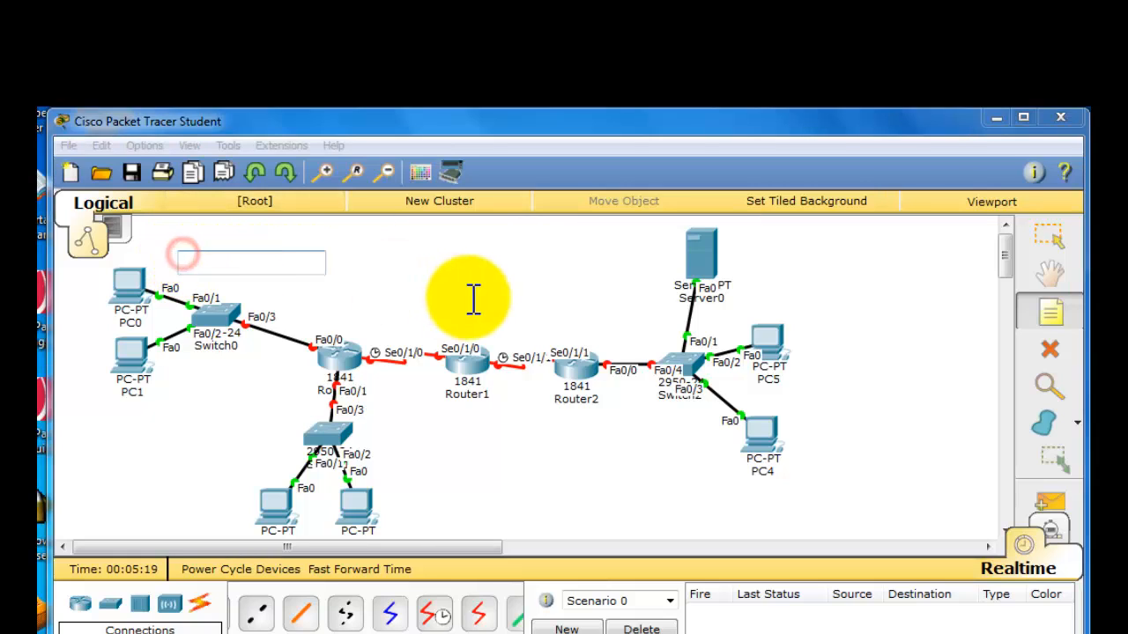
type("192.168.1.0/2")
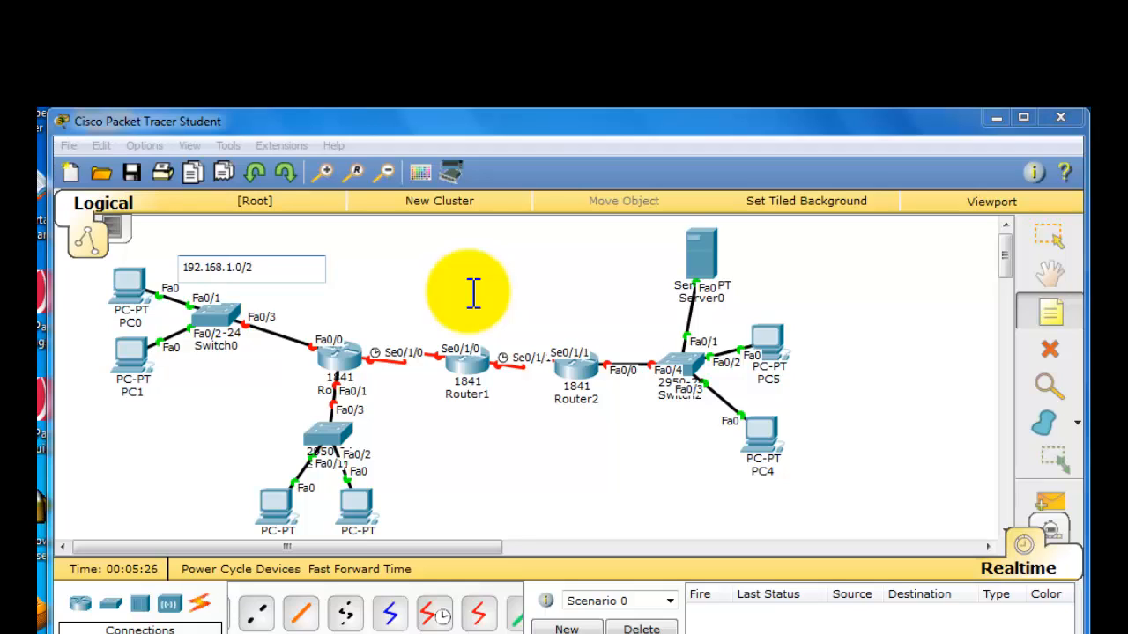
type("4")
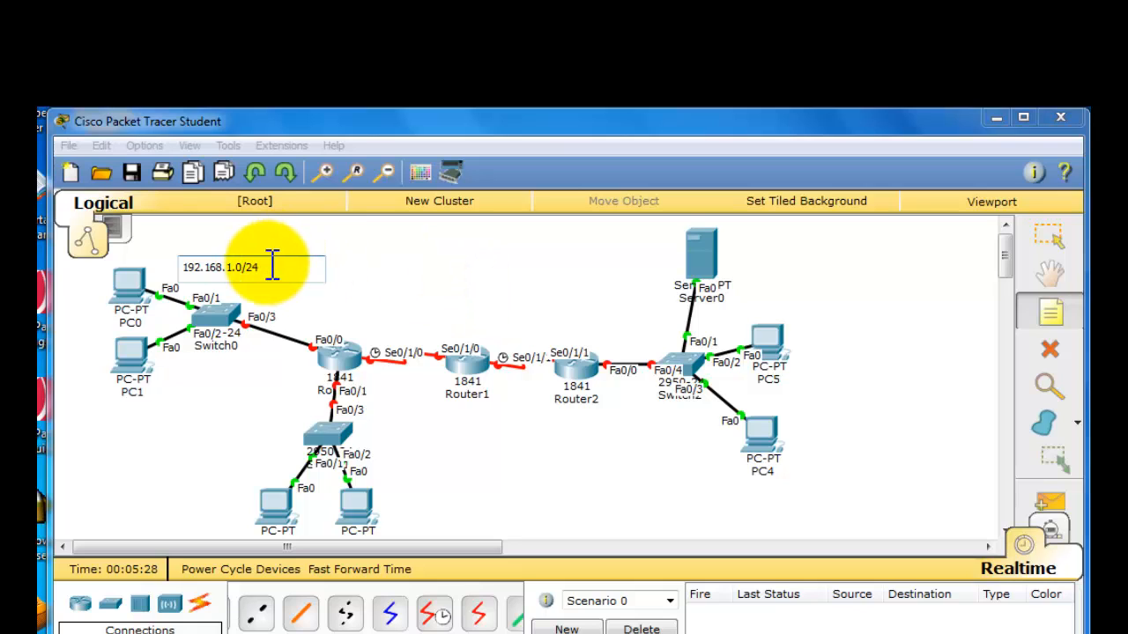
left_click_drag(260, 267, 190, 273)
key("ctrl+c")
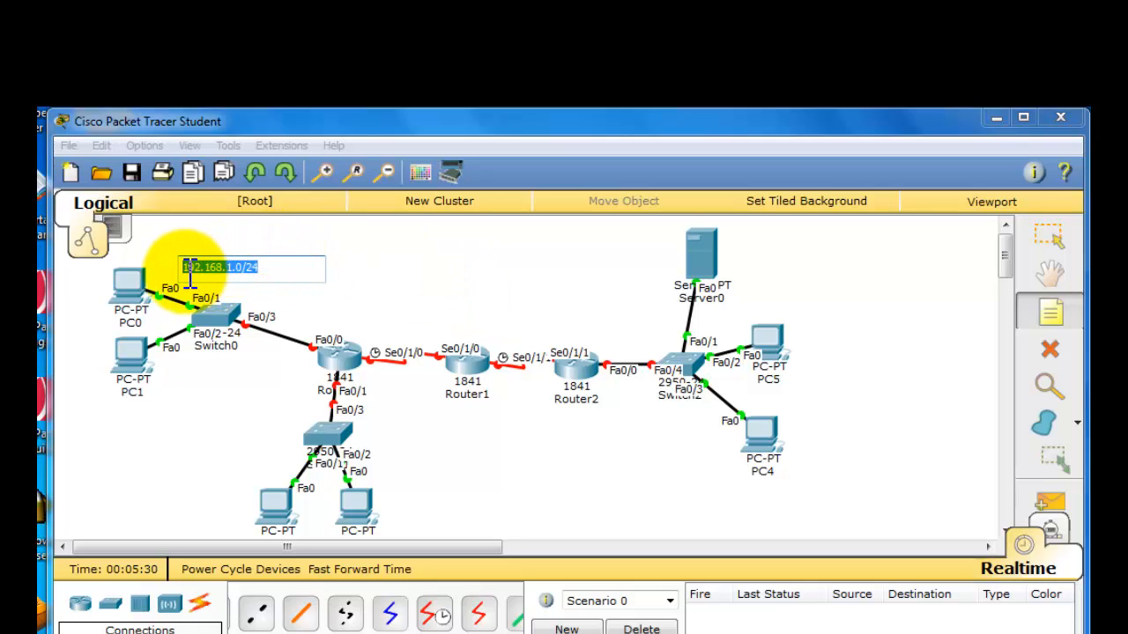
left_click(384, 276)
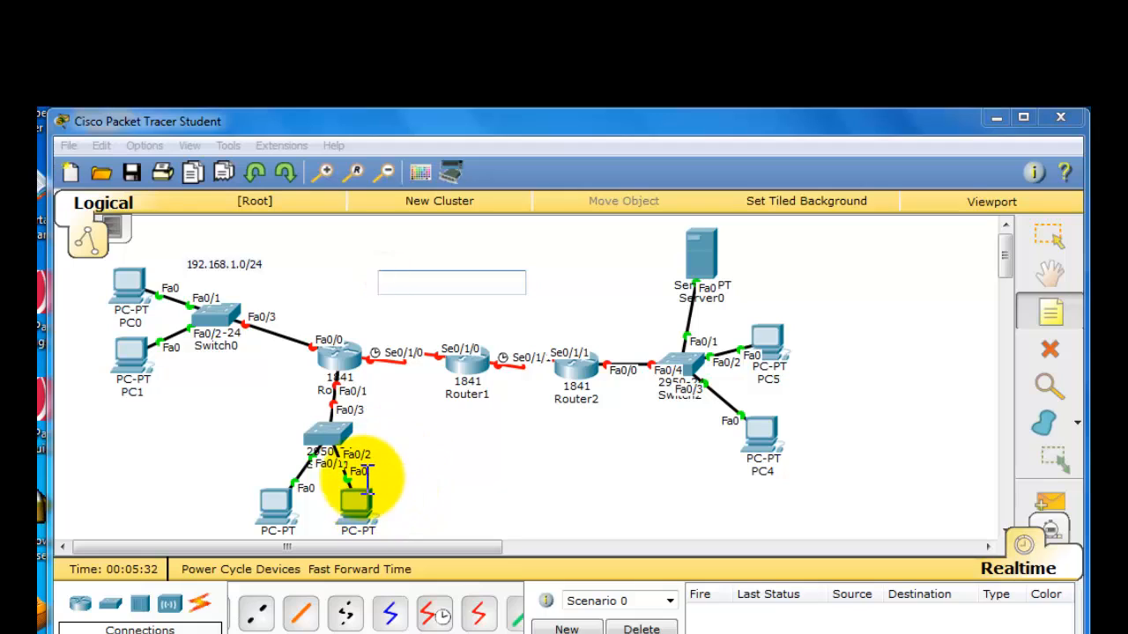
- Add a note 192.168.2.0/24 beside the LAN below Router0 and a note 192.168.5.0/24 beside Server0's LAN
left_click(397, 465)
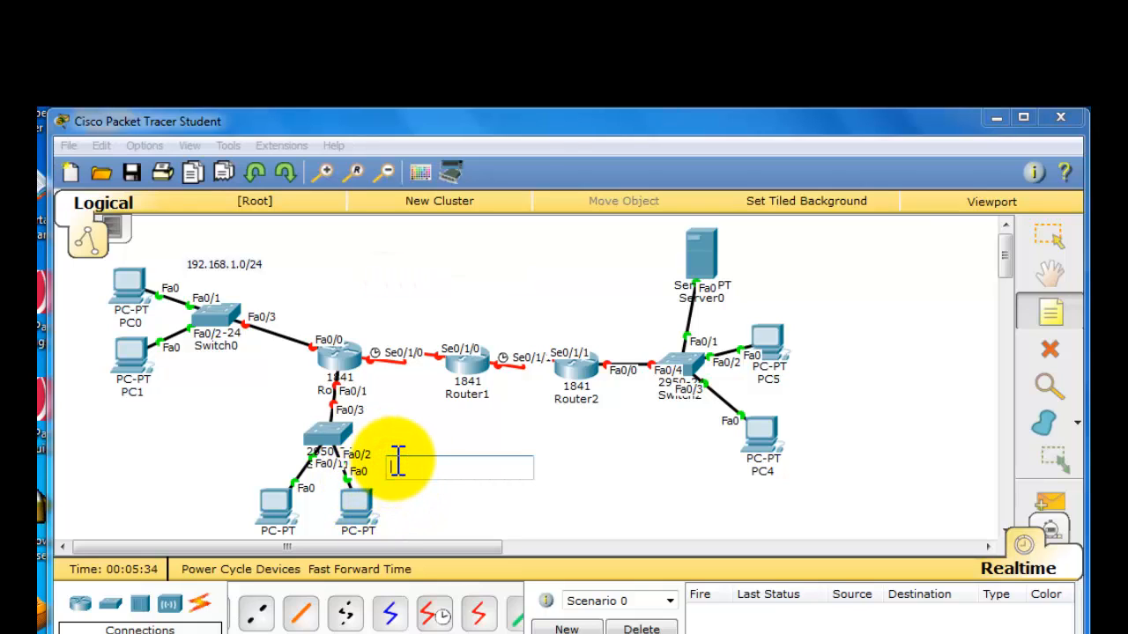
key("ctrl+v")
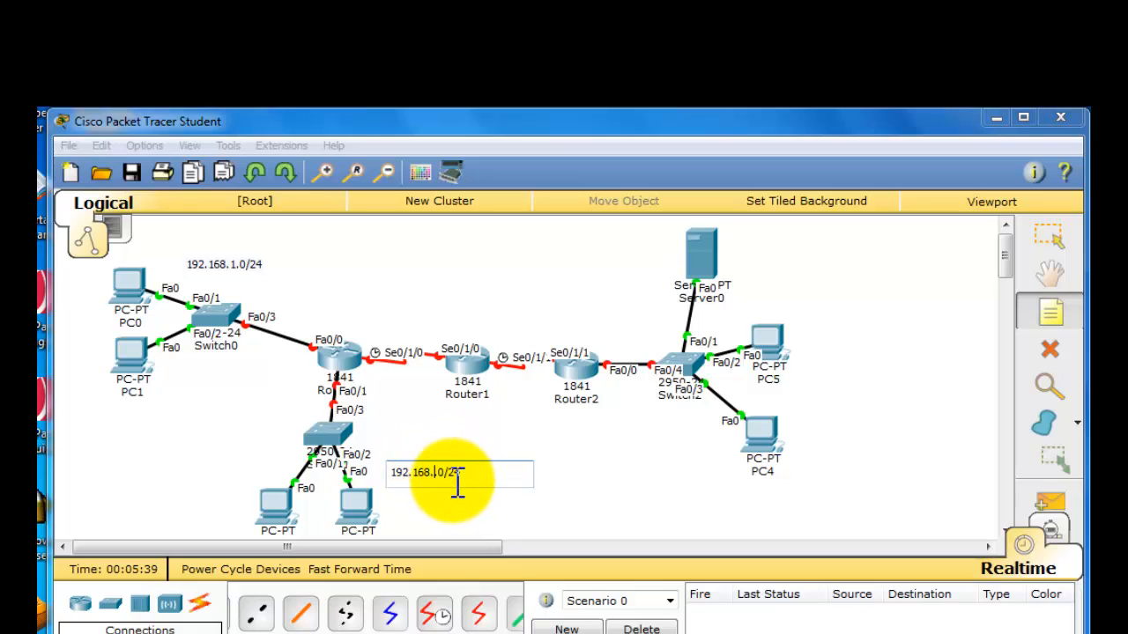
type("2")
left_click(781, 277)
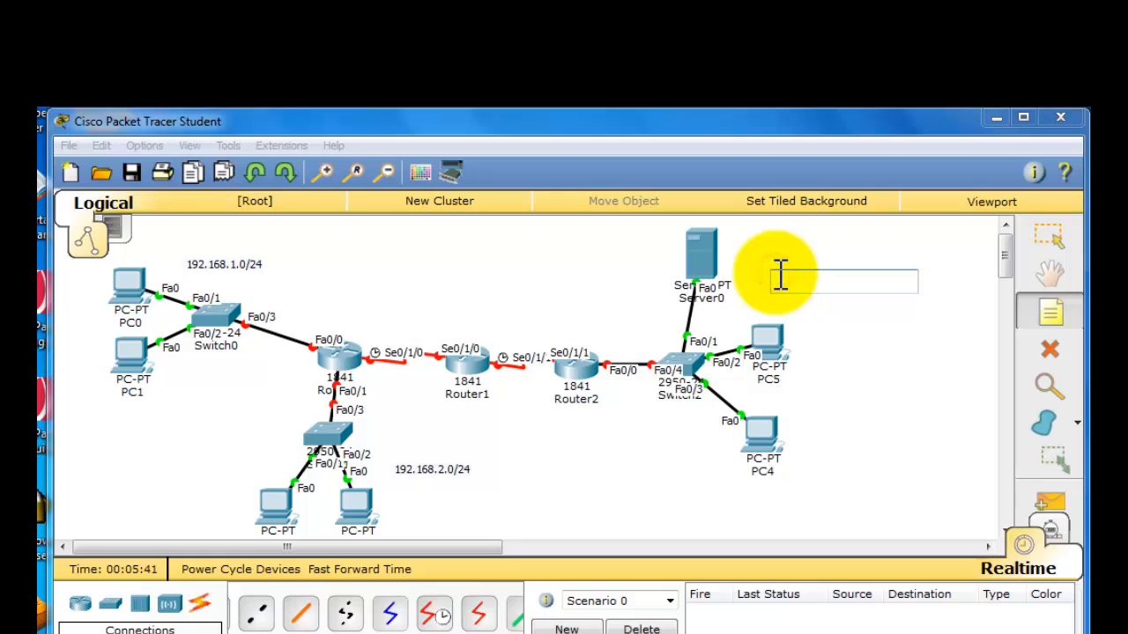
key("ctrl+v")
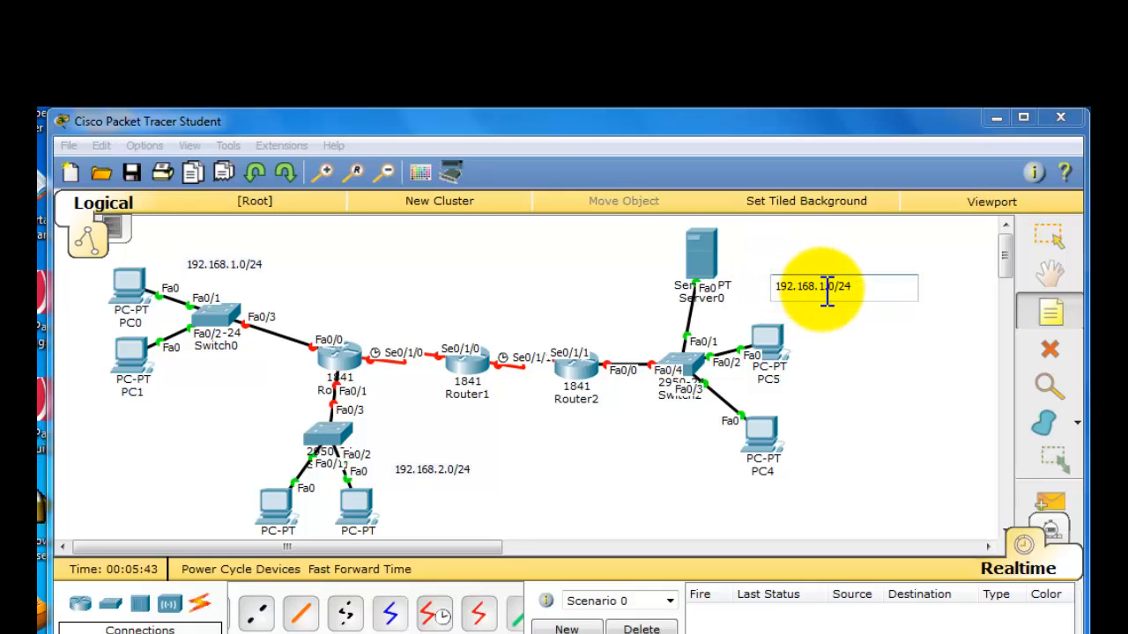
left_click(849, 348)
- Add a note reading 192.168.4.0/30 above the serial link between Router1 and Router2
left_click(520, 328)
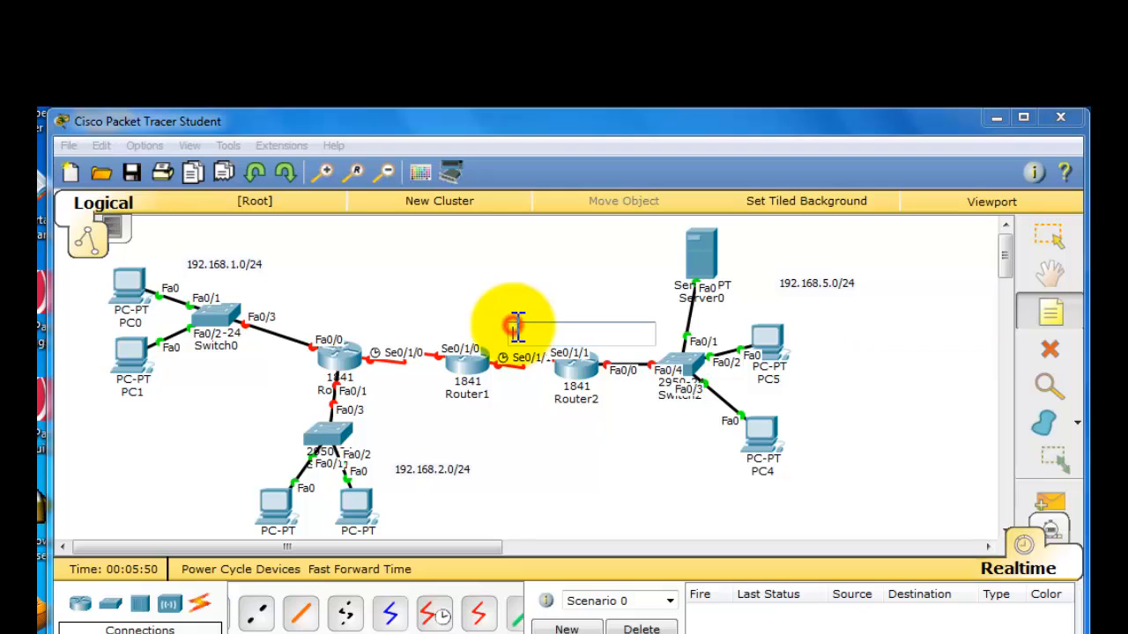
key("ctrl+v")
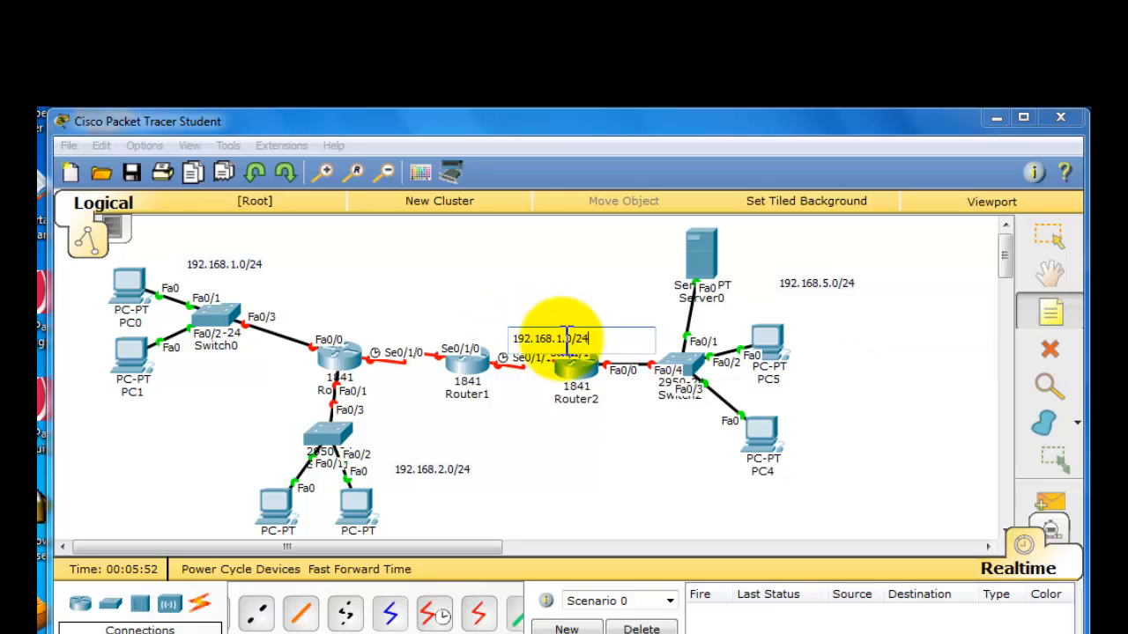
key("Left")
key("Left")
key("Left")
key("Left")
key("Left")
key("Left")
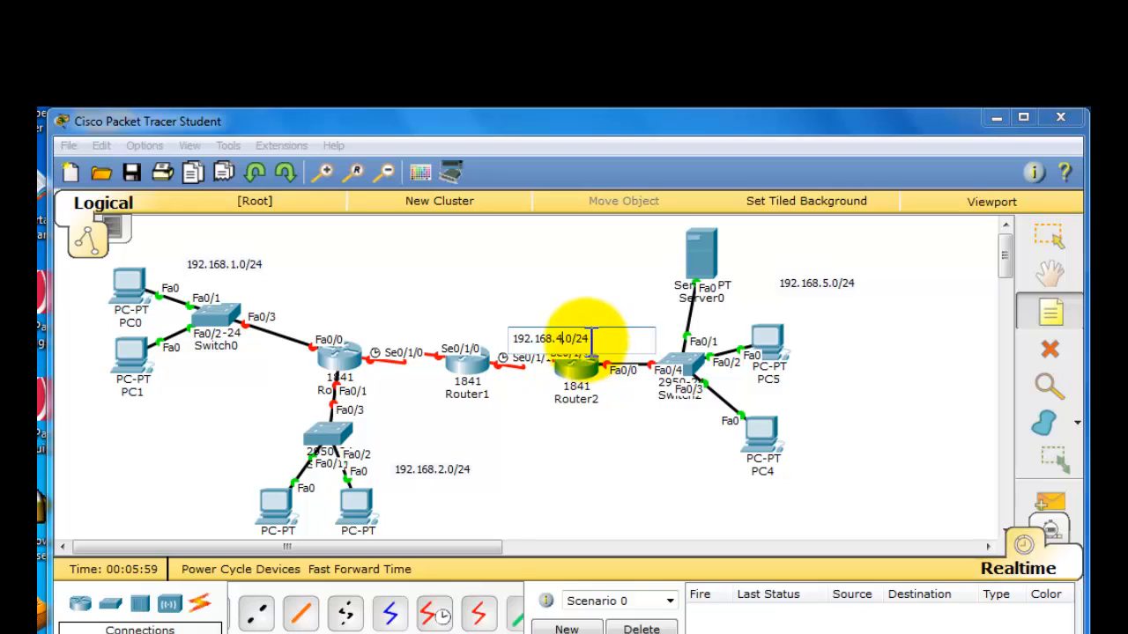
left_click(603, 349)
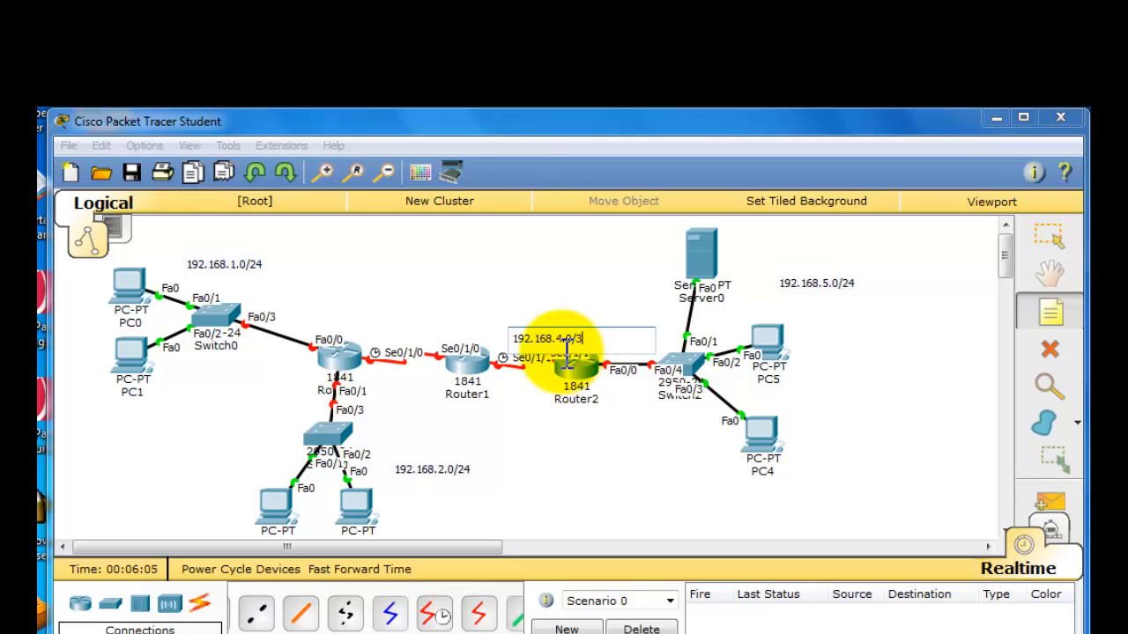
type("0")
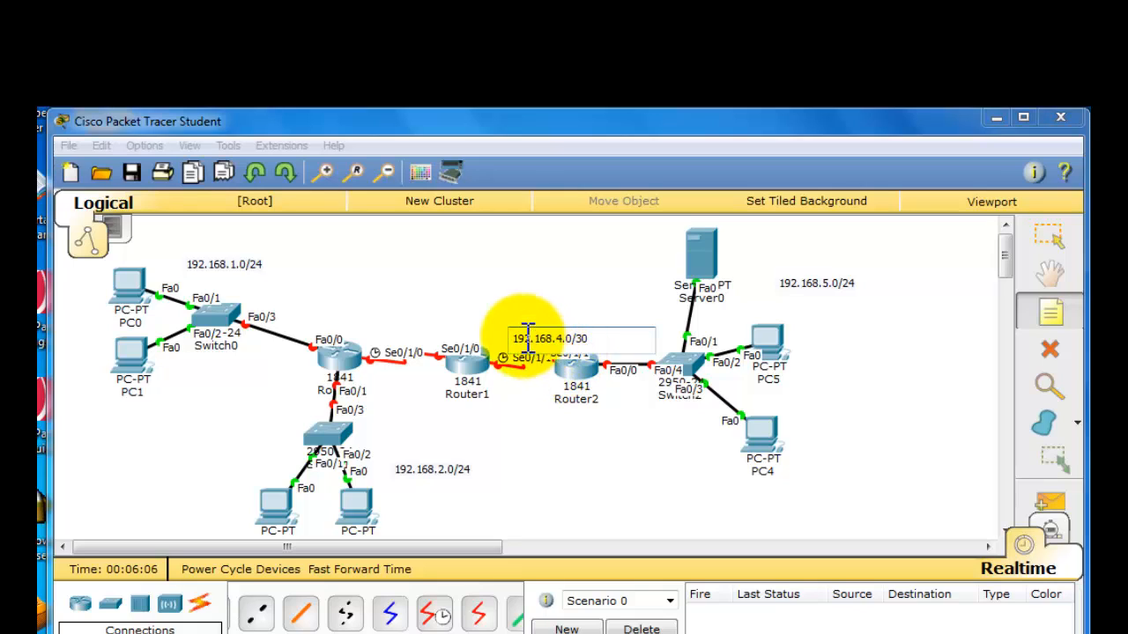
- Add a note reading 192.168.3.0/30 above the serial link between Router0 and Router1
left_click(392, 323)
type("192.168.3.0/24")
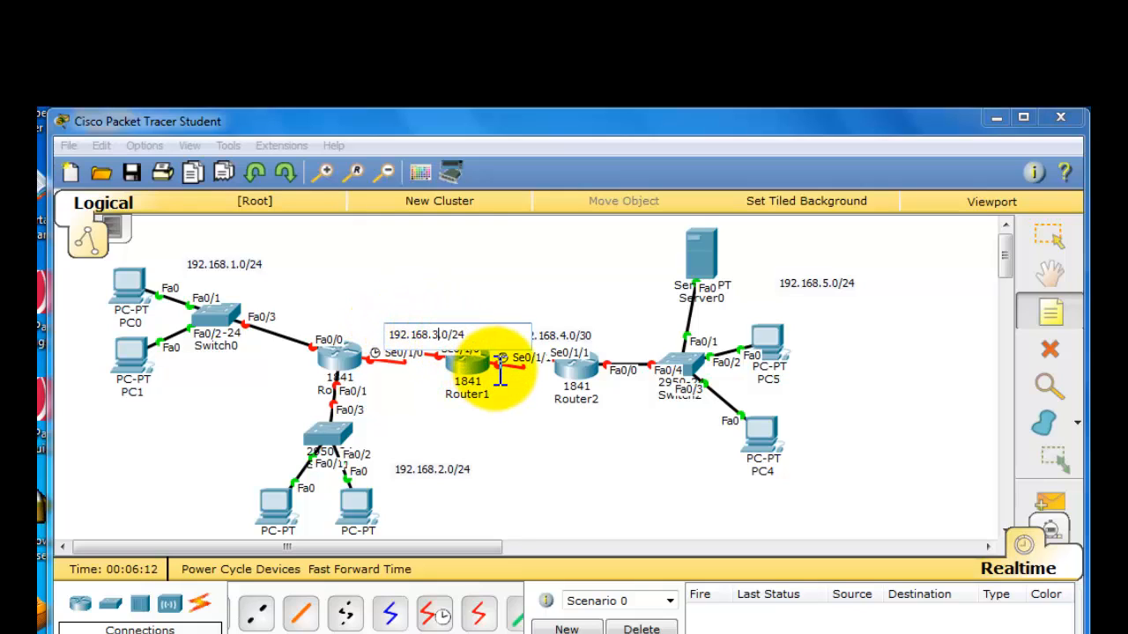
left_click(476, 335)
key("BackSpace")
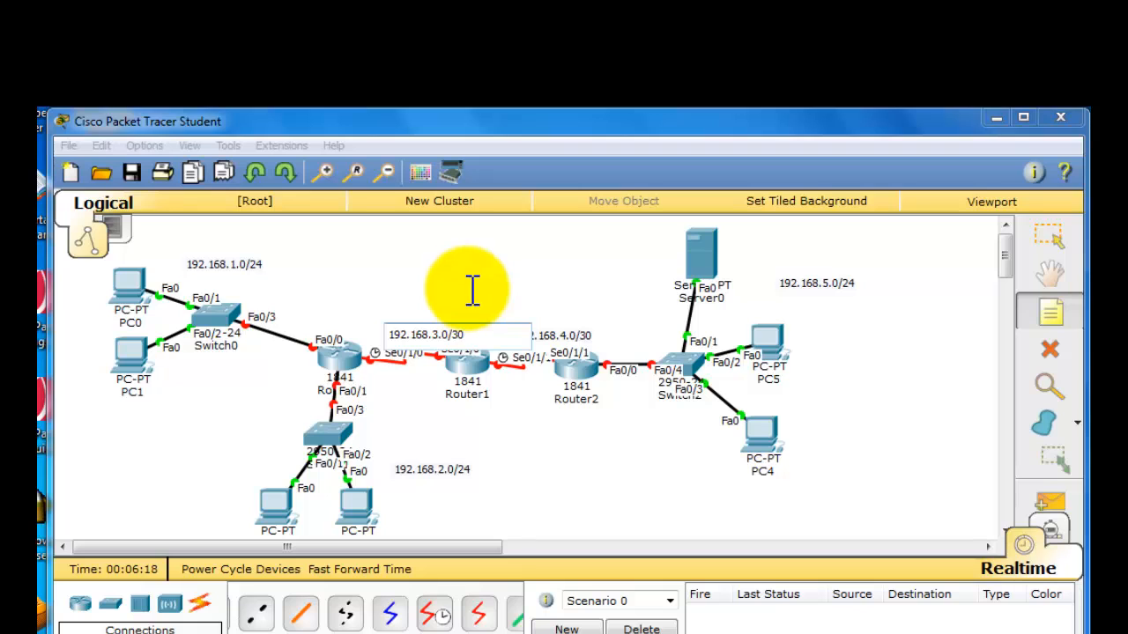
left_click(473, 291)
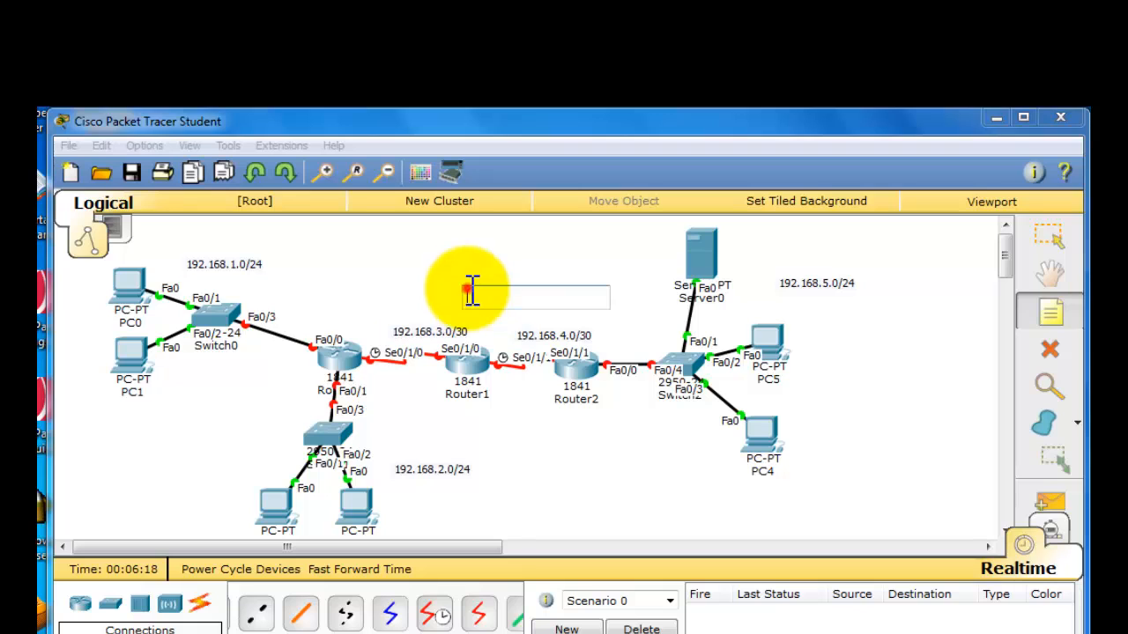
- Shift the 192.168.3.0/30 and 192.168.4.0/30 notes to sit centred over their serial links
left_click(1045, 249)
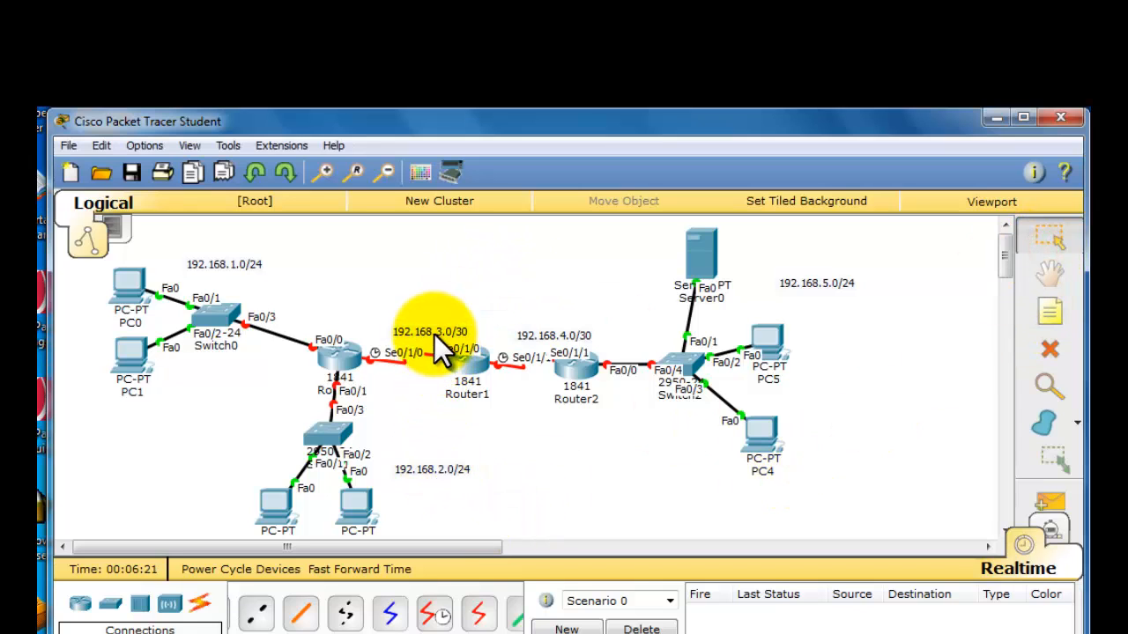
left_click_drag(435, 335, 406, 334)
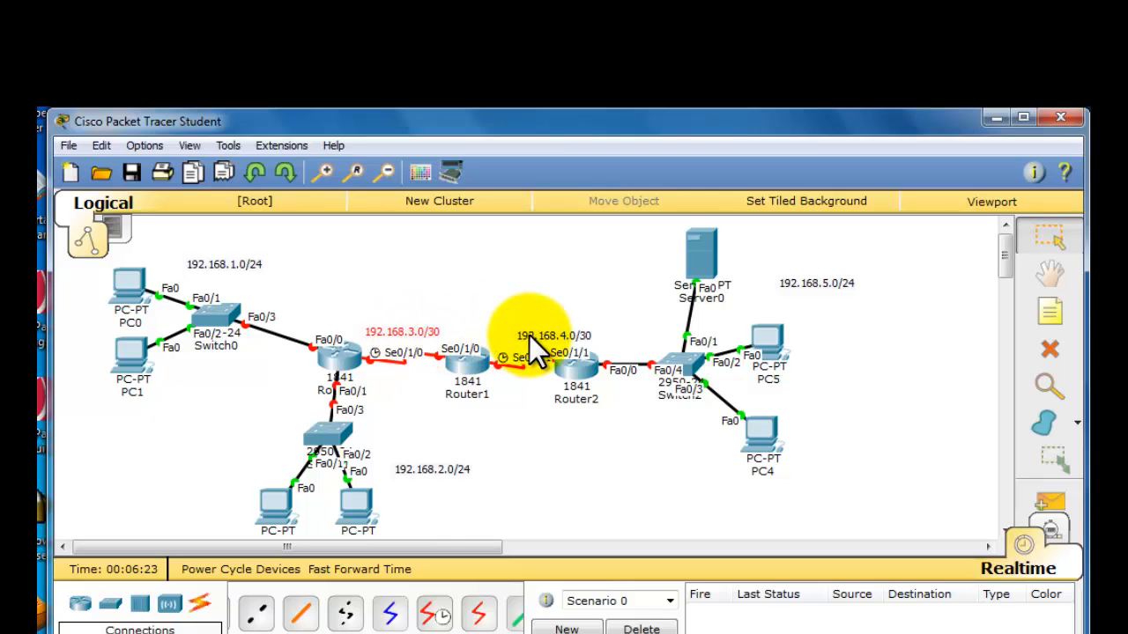
left_click_drag(529, 335, 511, 328)
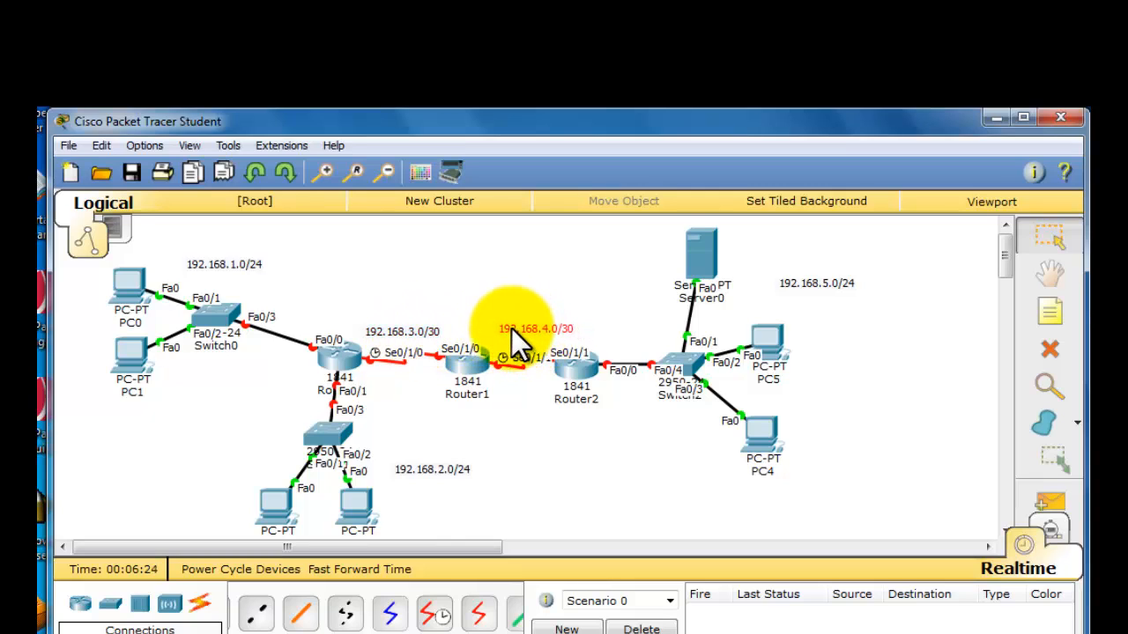
left_click(526, 424)
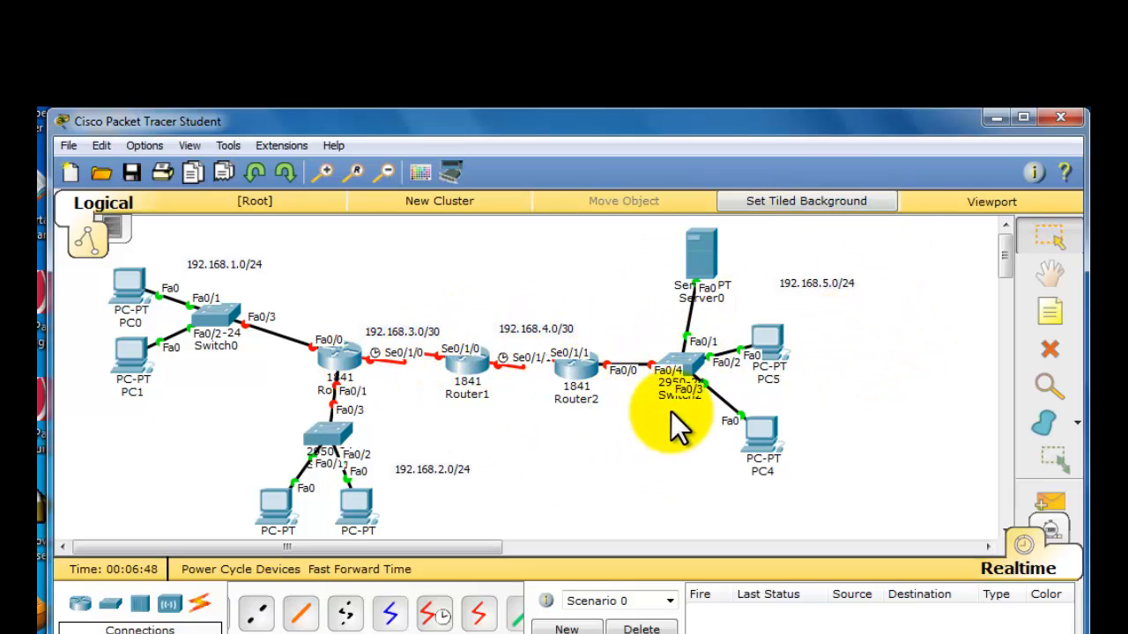
- Open Router0's device window, move it fully into view, and show its global configuration settings
mouse_move(348, 357)
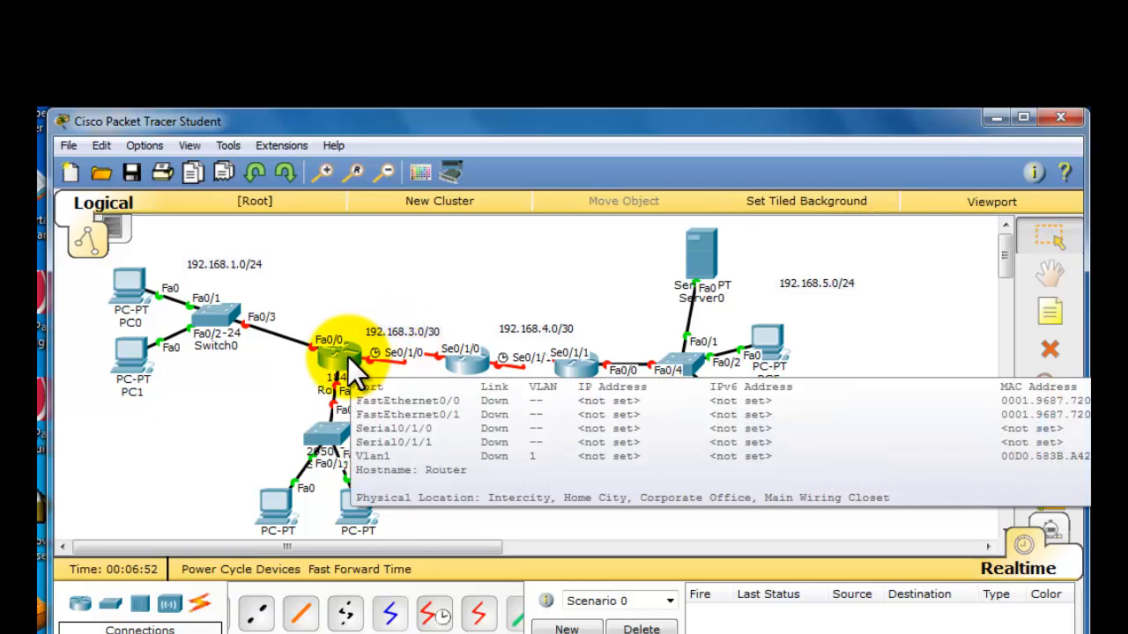
left_click(348, 357)
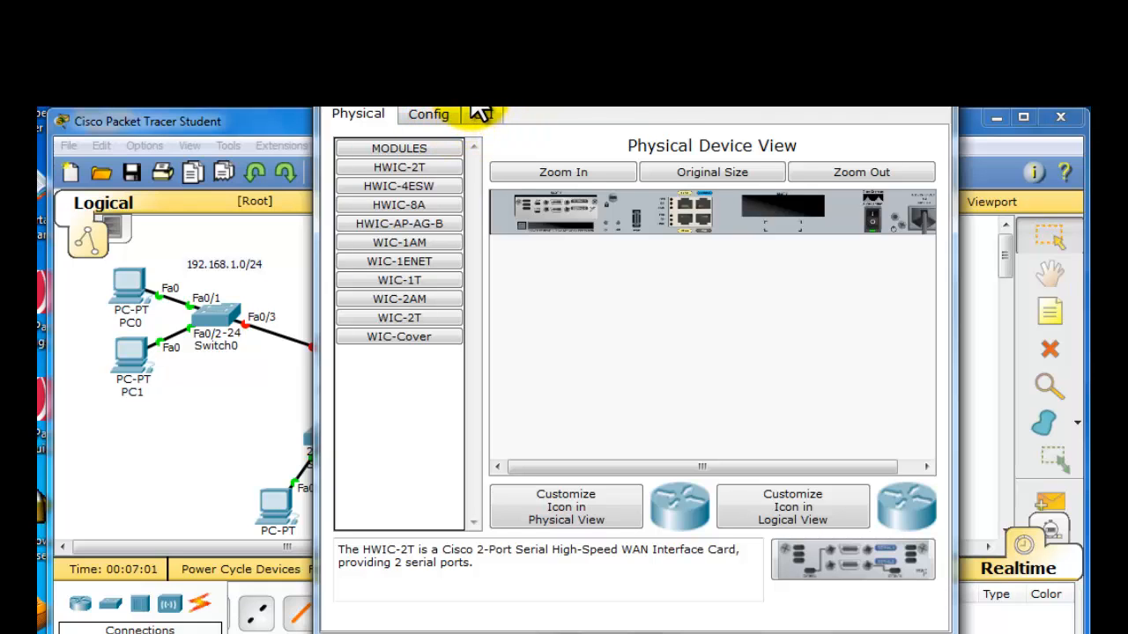
left_click_drag(476, 107, 431, 134)
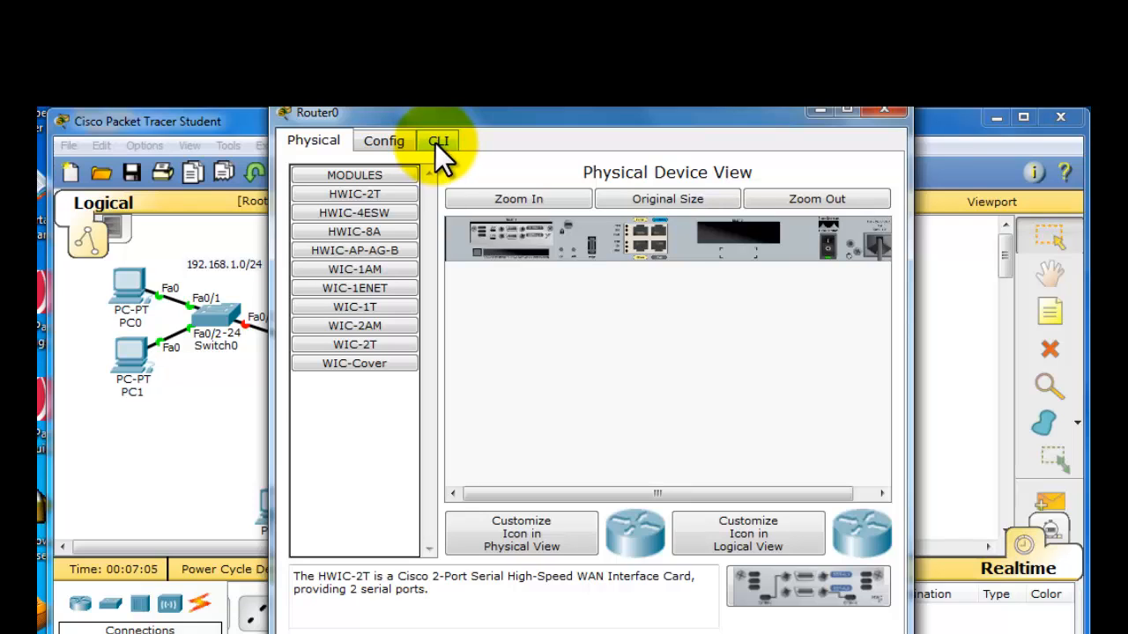
left_click(393, 143)
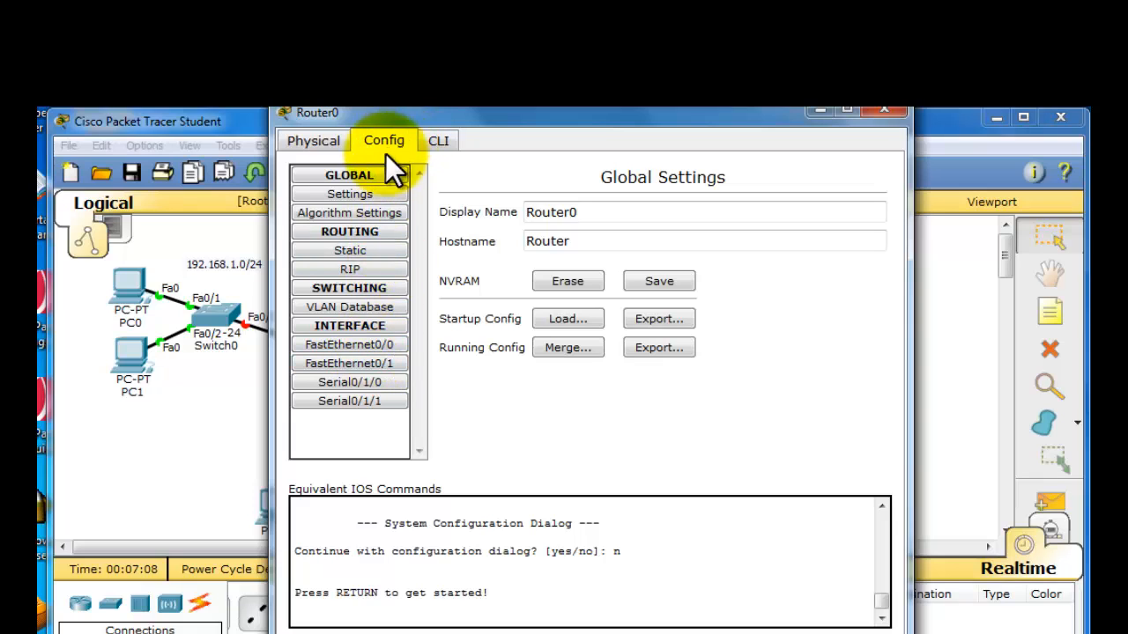
- Configure Router0's FastEthernet0/0 with IP address 192.168.1.1 and subnet mask 255.255.255.0, and turn the port on
left_click(364, 346)
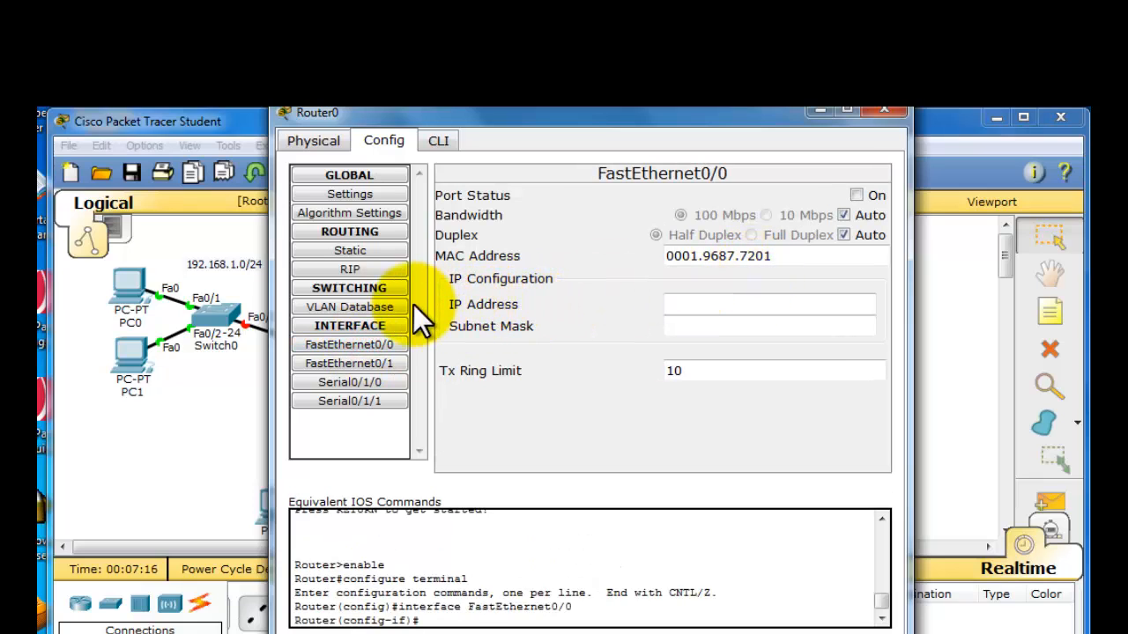
left_click(817, 308)
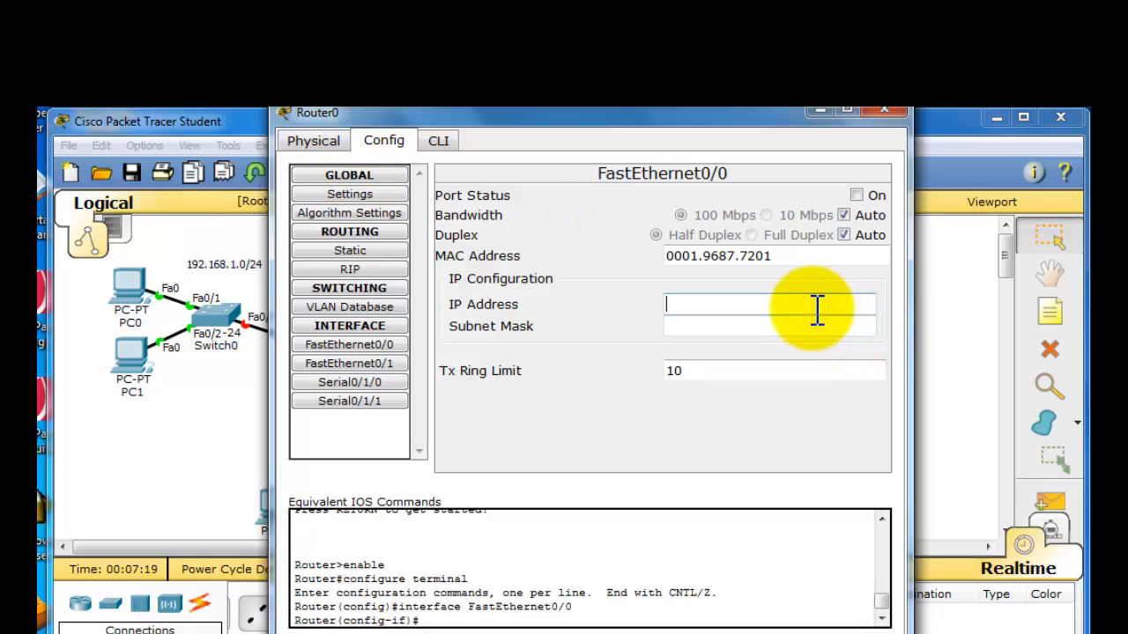
type("192.168.1.0/24")
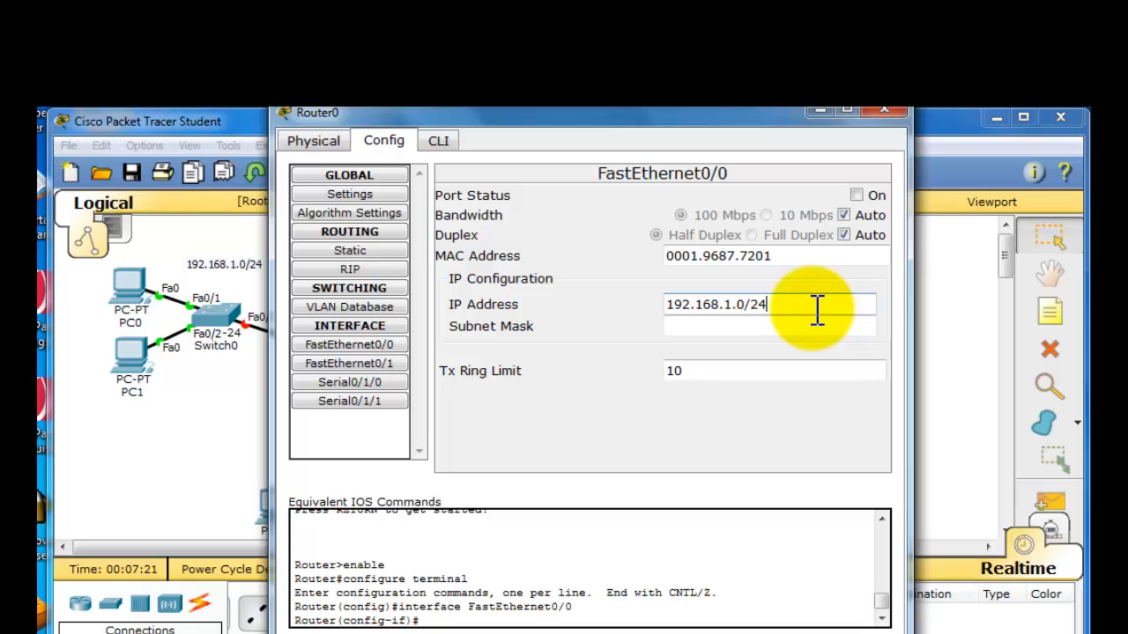
key("BackSpace")
key("BackSpace")
key("BackSpace")
key("BackSpace")
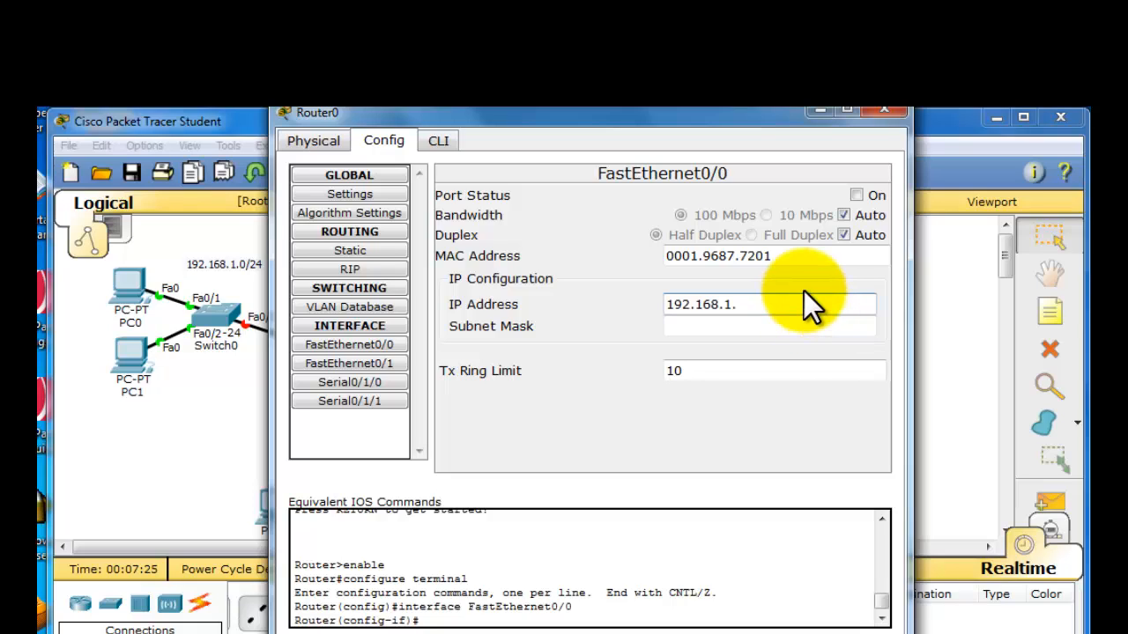
type("1")
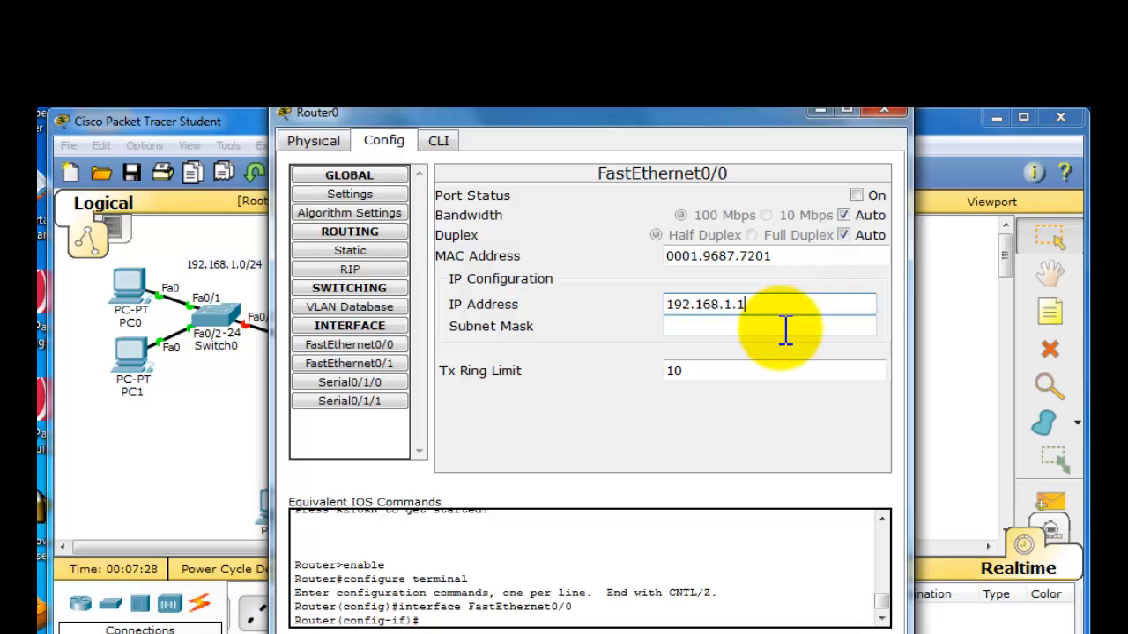
left_click(785, 330)
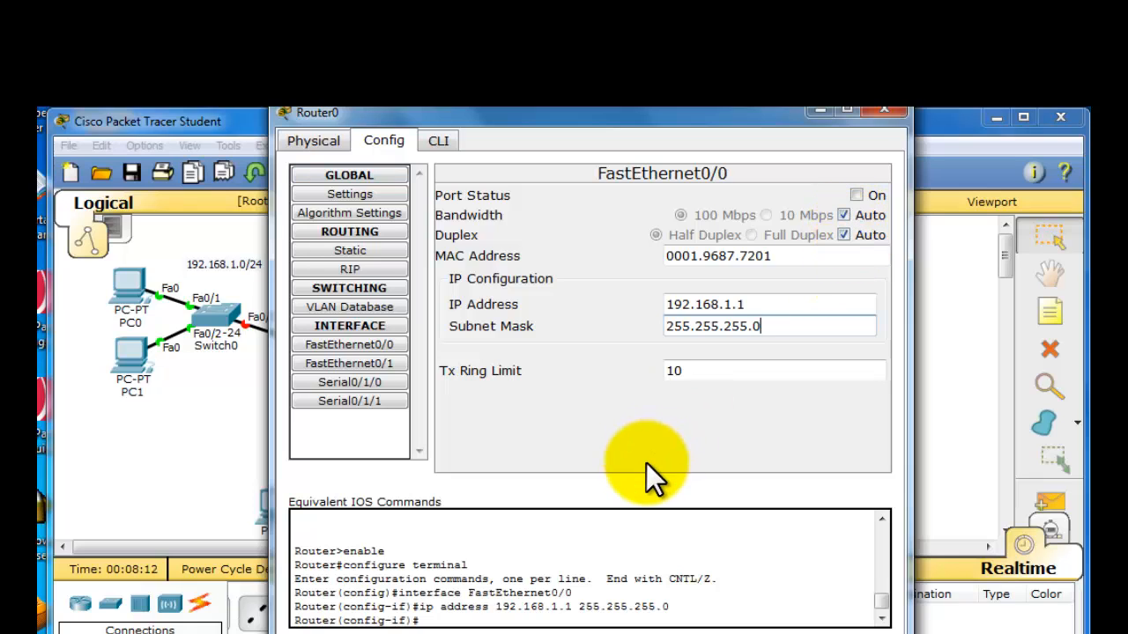
left_click(855, 195)
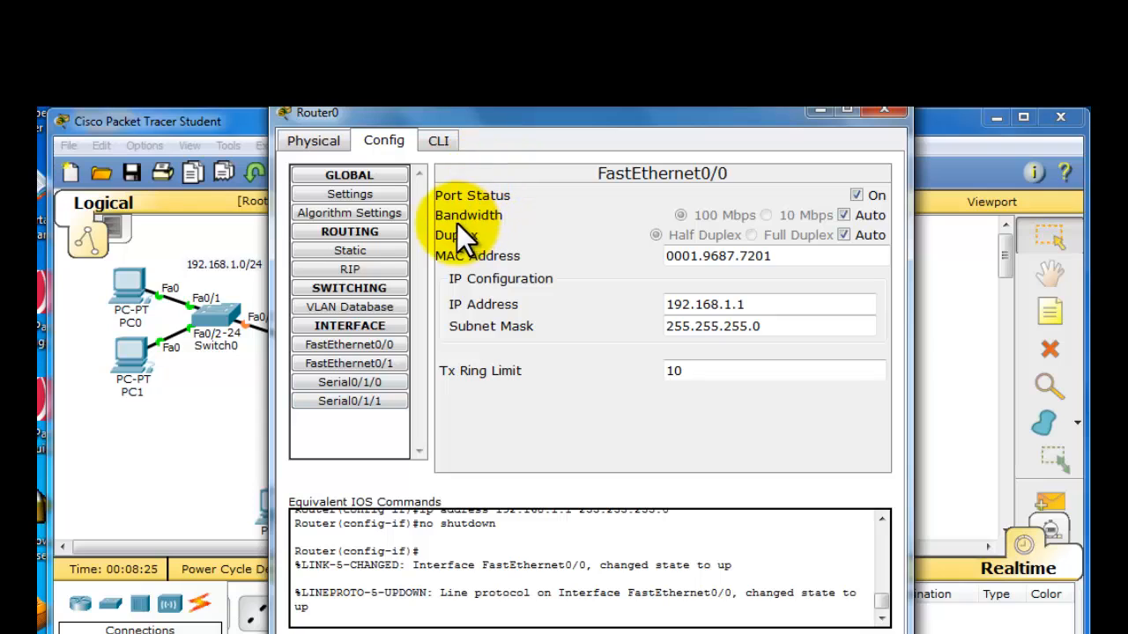
- Configure Router0's FastEthernet0/1 with IP address 192.168.2.2 and subnet mask 255.255.255.0, and turn the port on
left_click(385, 365)
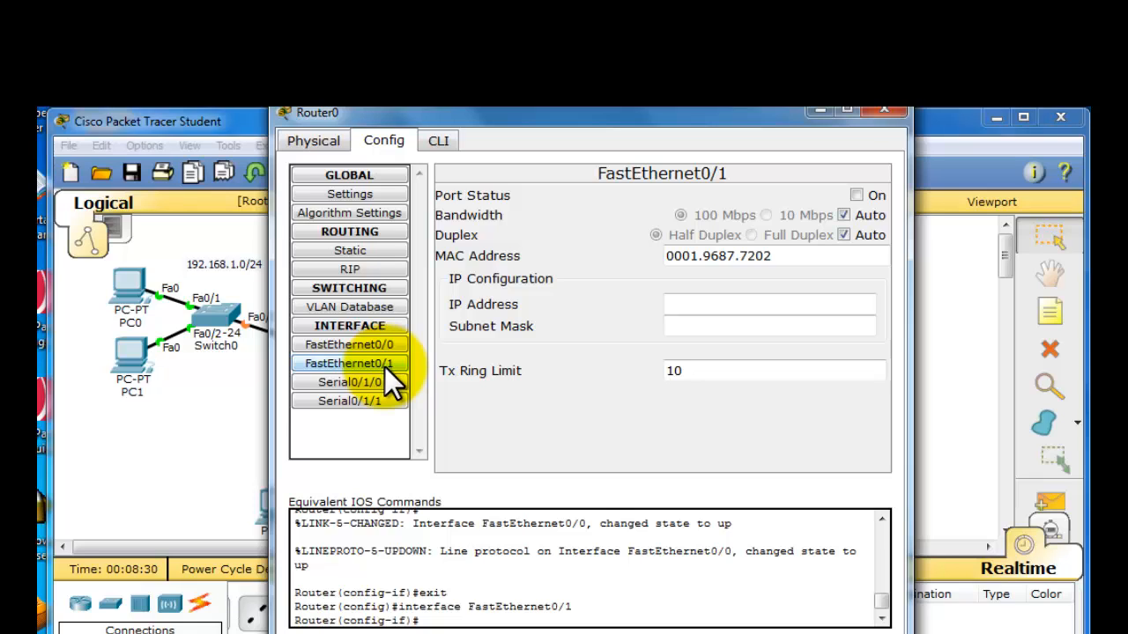
left_click(811, 304)
type("192.168.1.0/24")
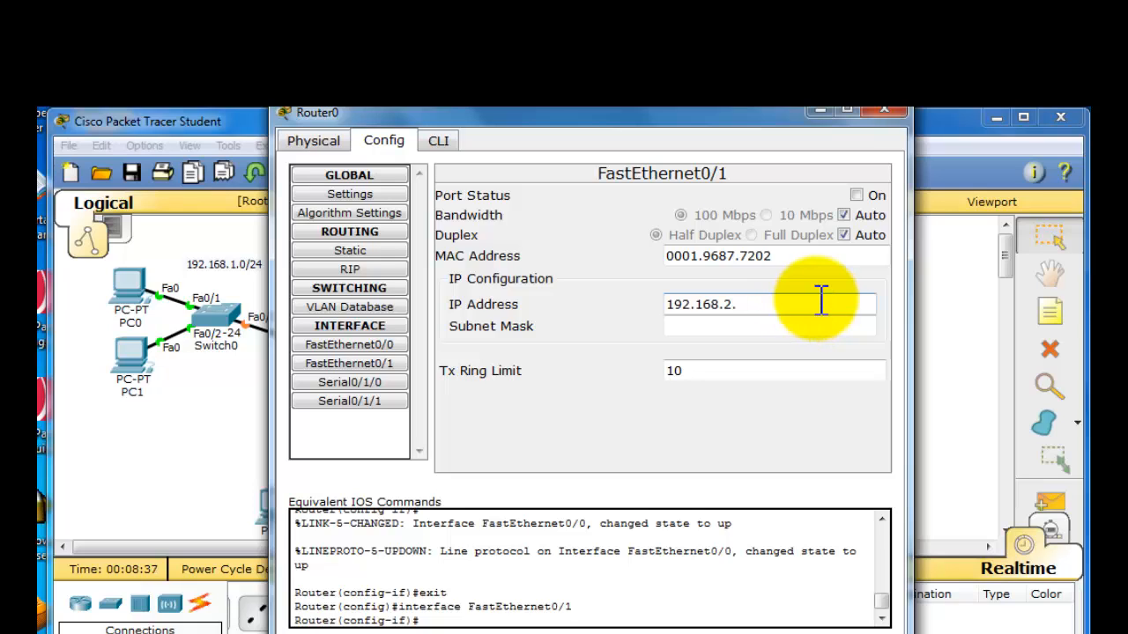
type("2")
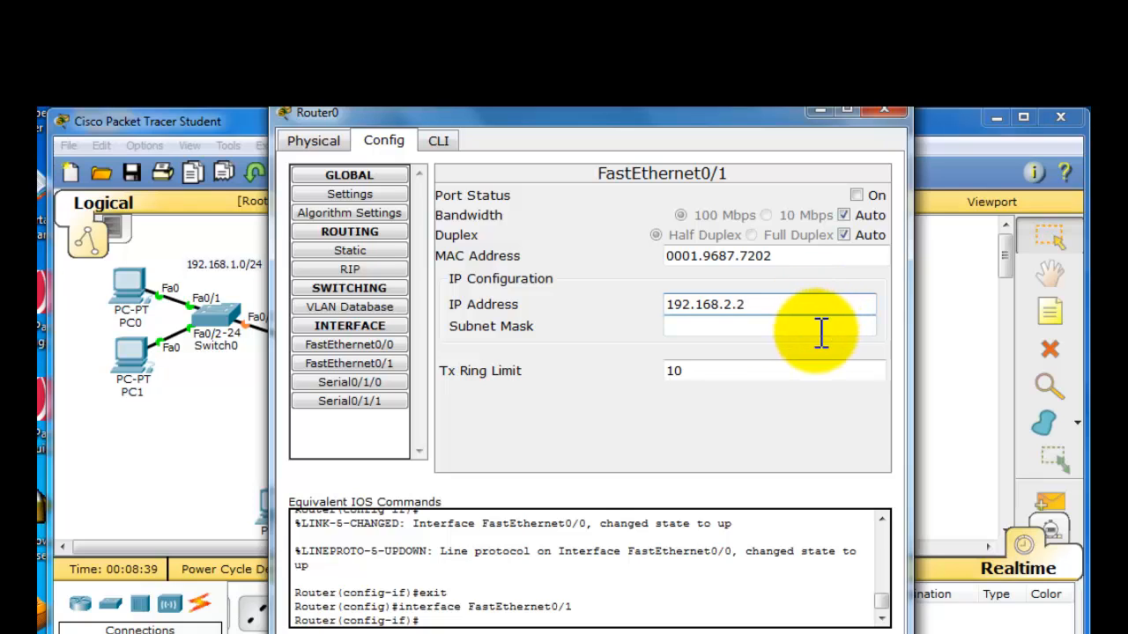
left_click(815, 327)
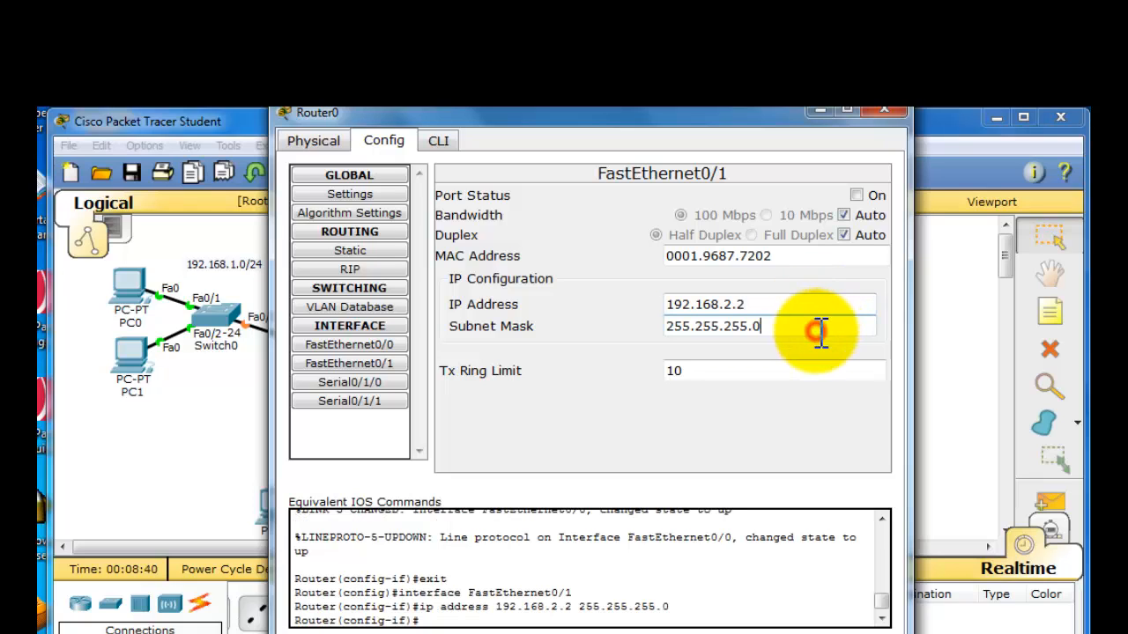
left_click(855, 196)
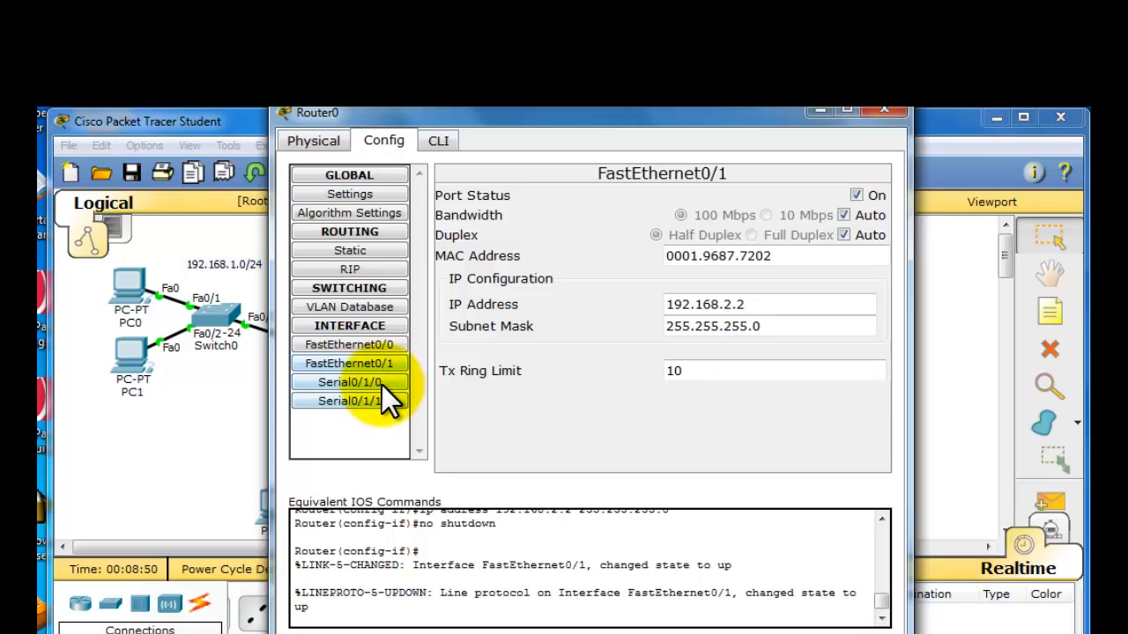
- Try to configure Router0's Serial0/1/0 with IP address 192.168.3.1 and subnet mask 255.255.255..252, and turn the port on
left_click(349, 385)
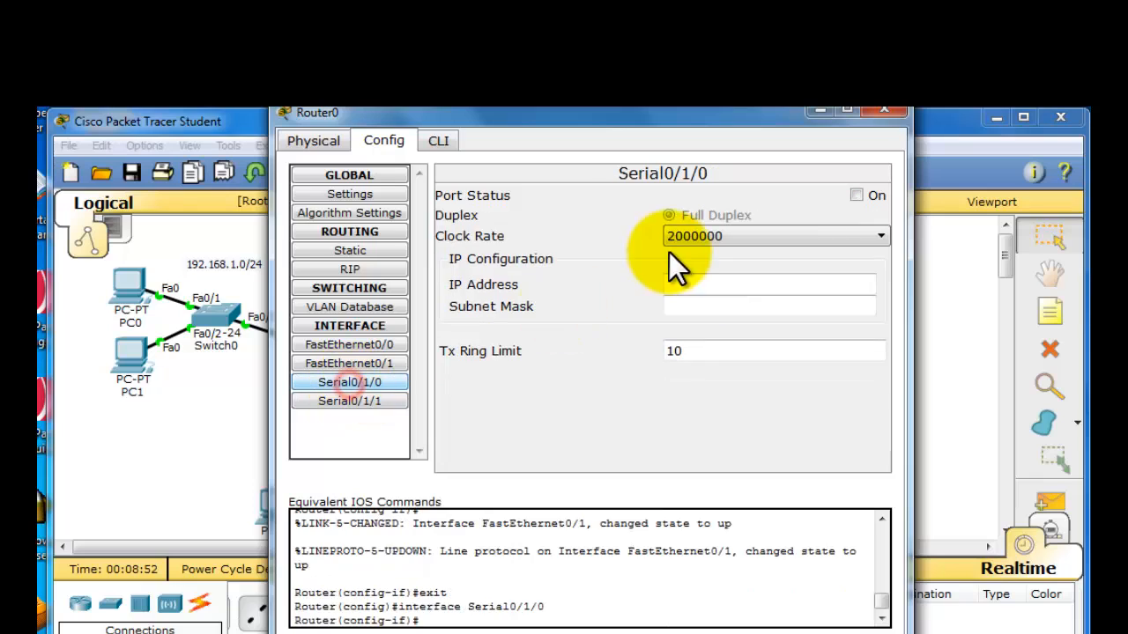
left_click(705, 280)
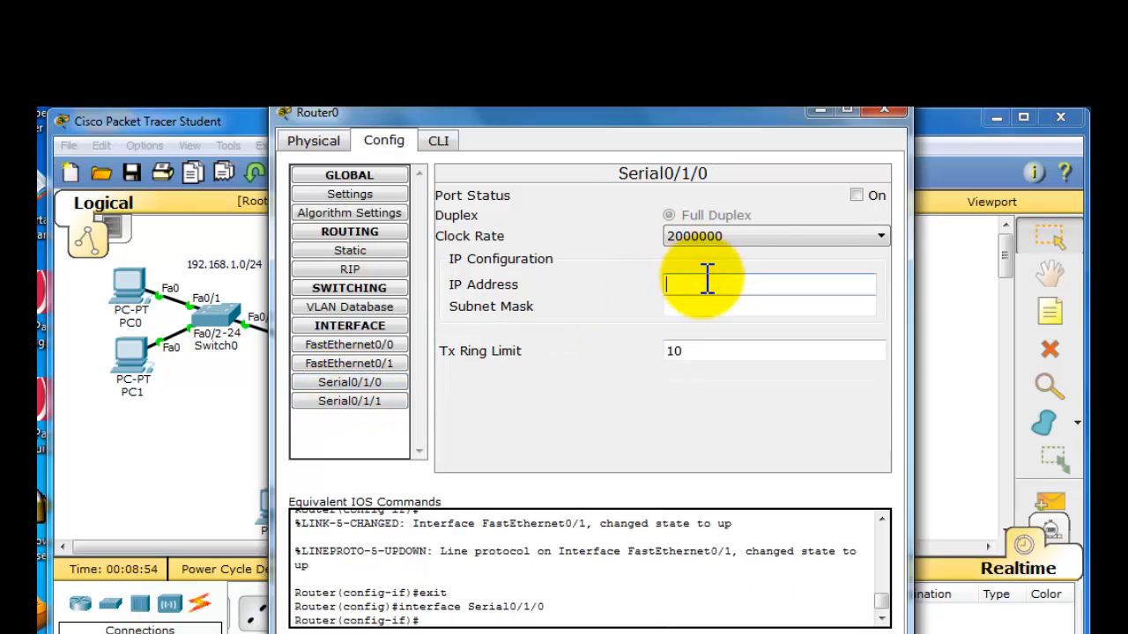
type("192.168.1.0/24")
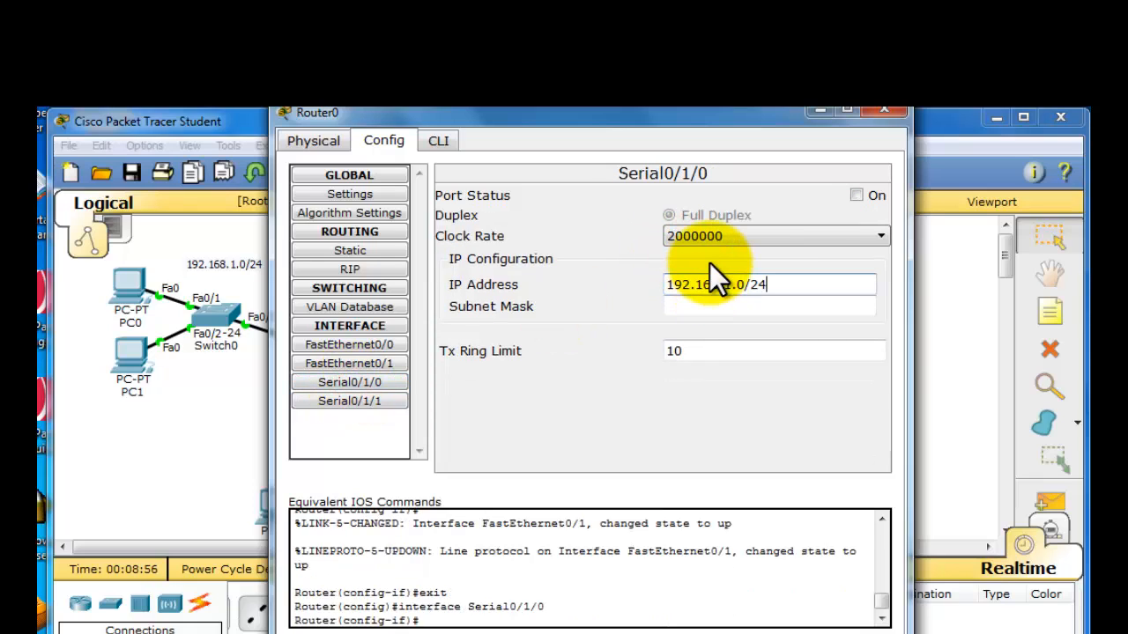
key("BackSpace")
key("BackSpace")
key("BackSpace")
key("BackSpace")
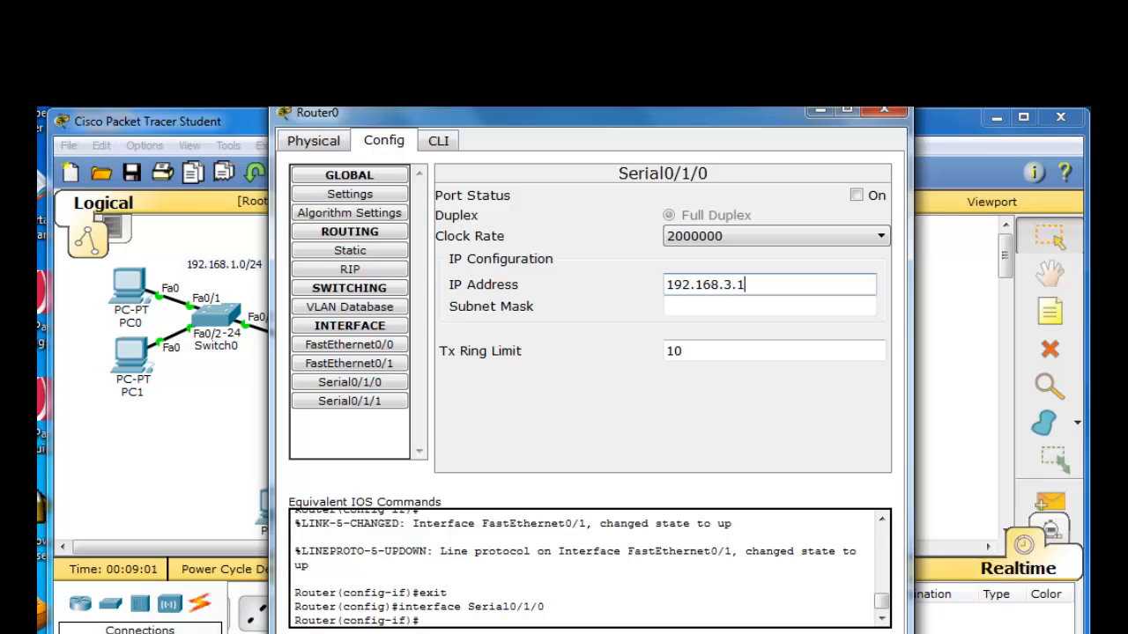
left_click(786, 312)
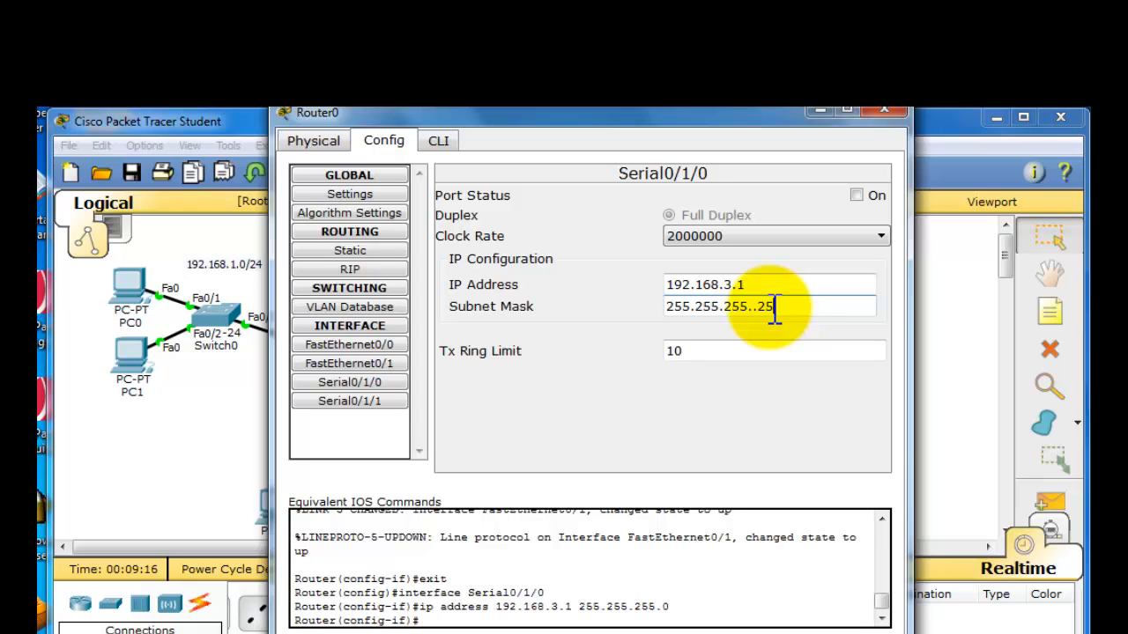
type("2")
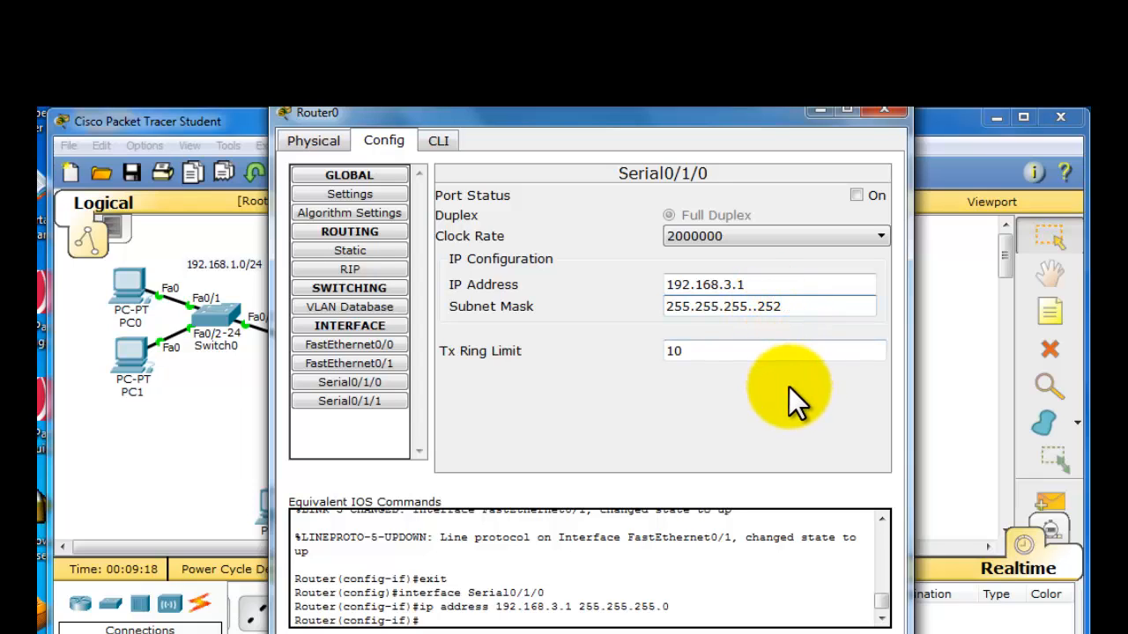
left_click(857, 196)
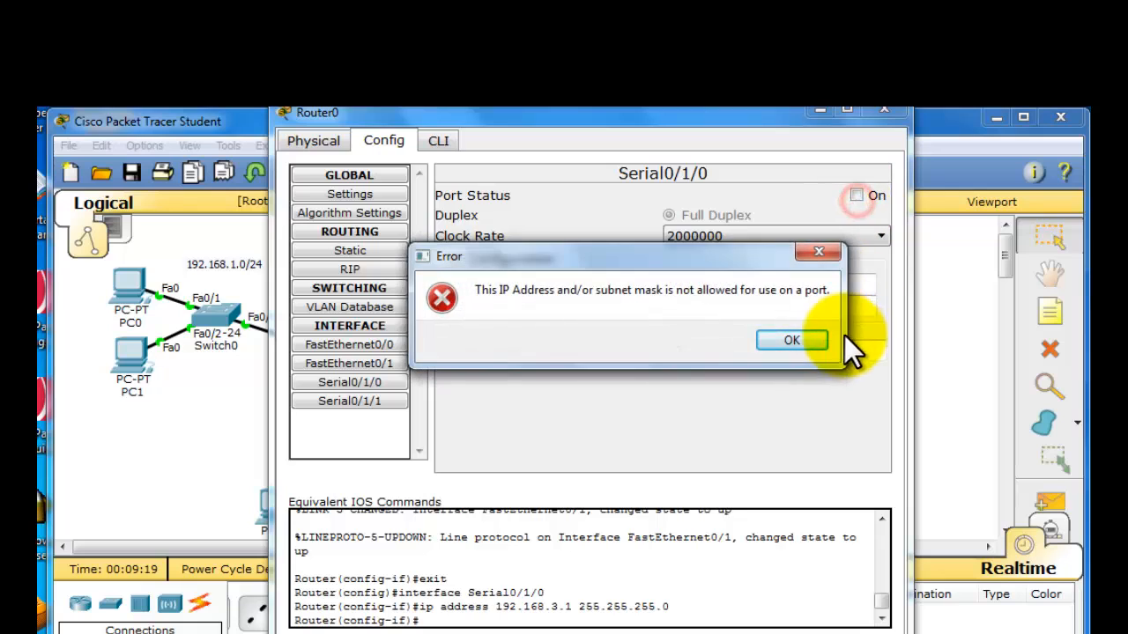
left_click(792, 341)
- Set Router0's Serial0/1/0 to IP address 192.168.3.1 with subnet mask 255.255.255.252, turn the port on, and close the router's window
left_click(758, 284)
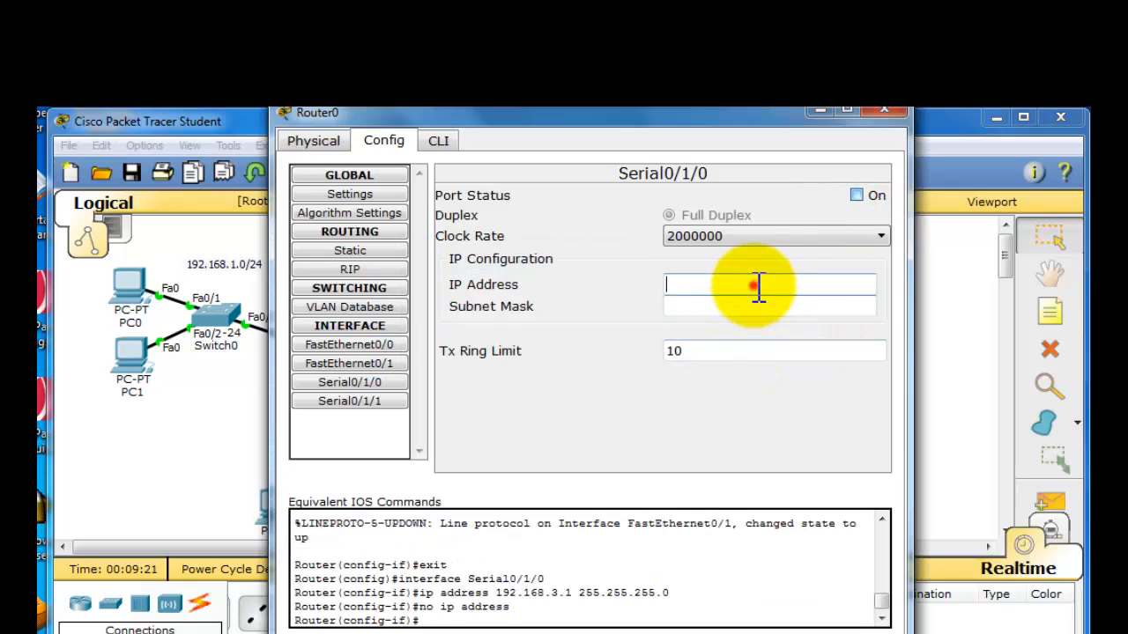
type("192.168.1.0/24")
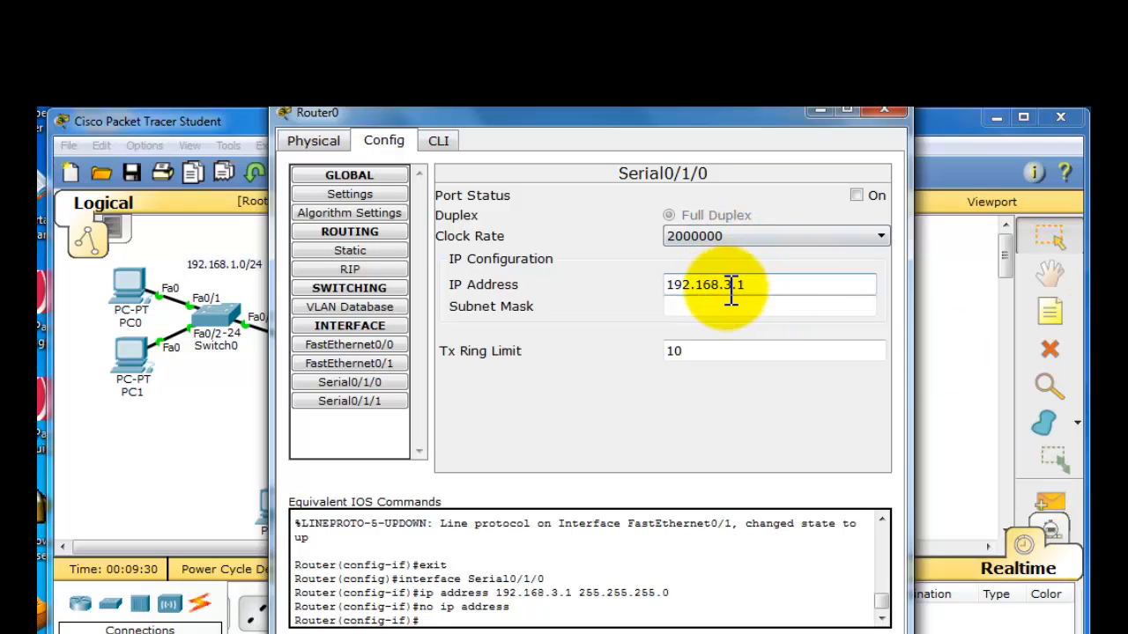
left_click(732, 306)
left_click(800, 306)
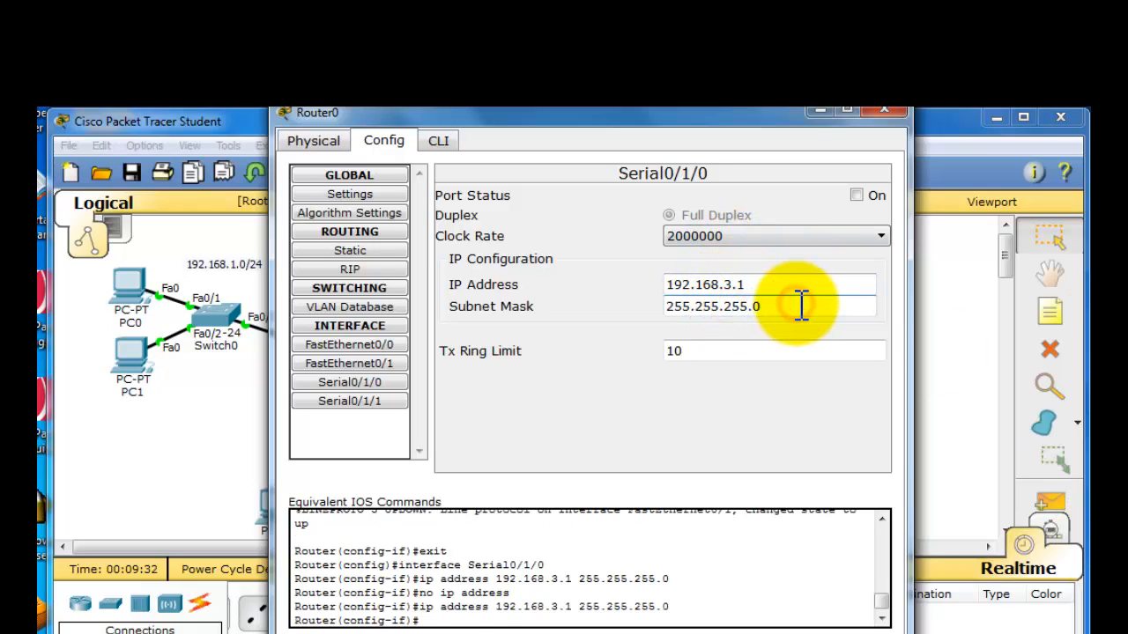
key("BackSpace")
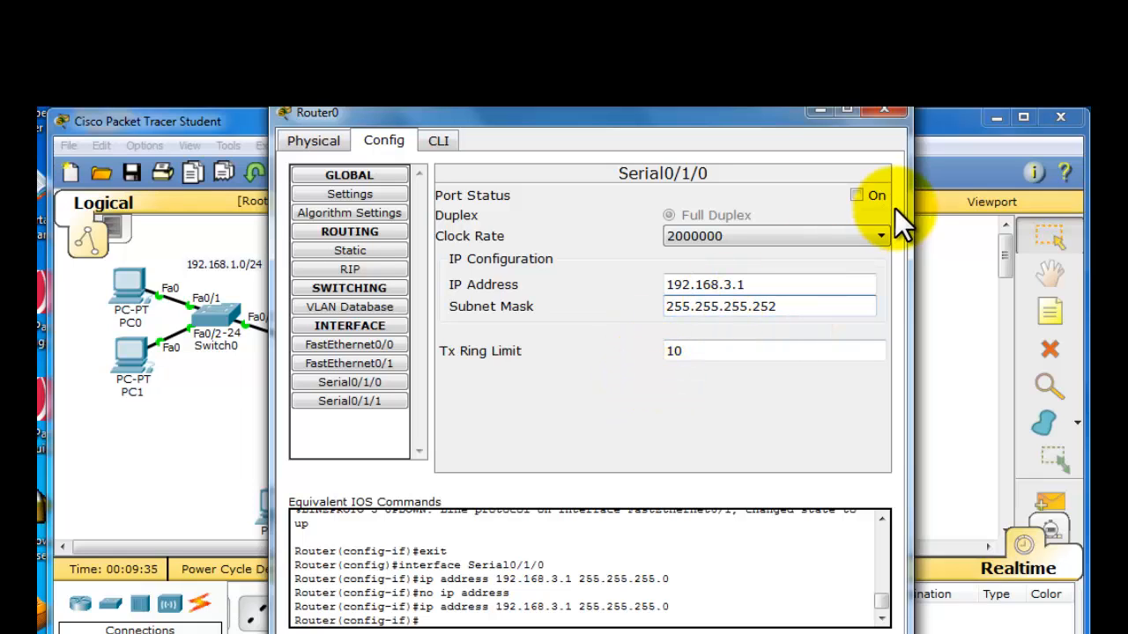
left_click(856, 195)
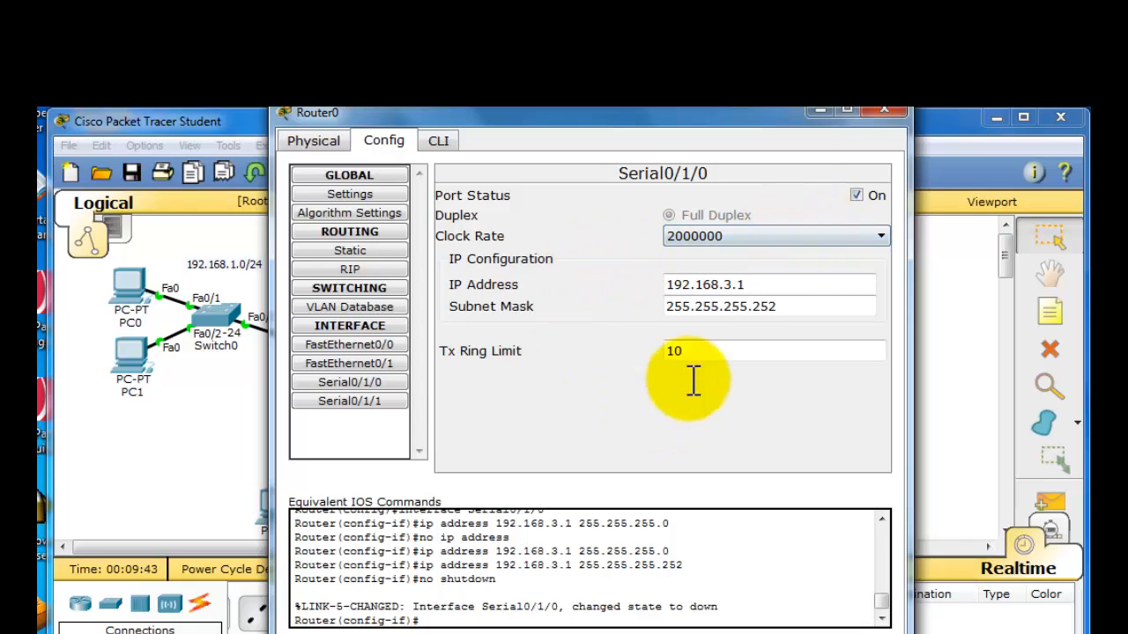
left_click(884, 124)
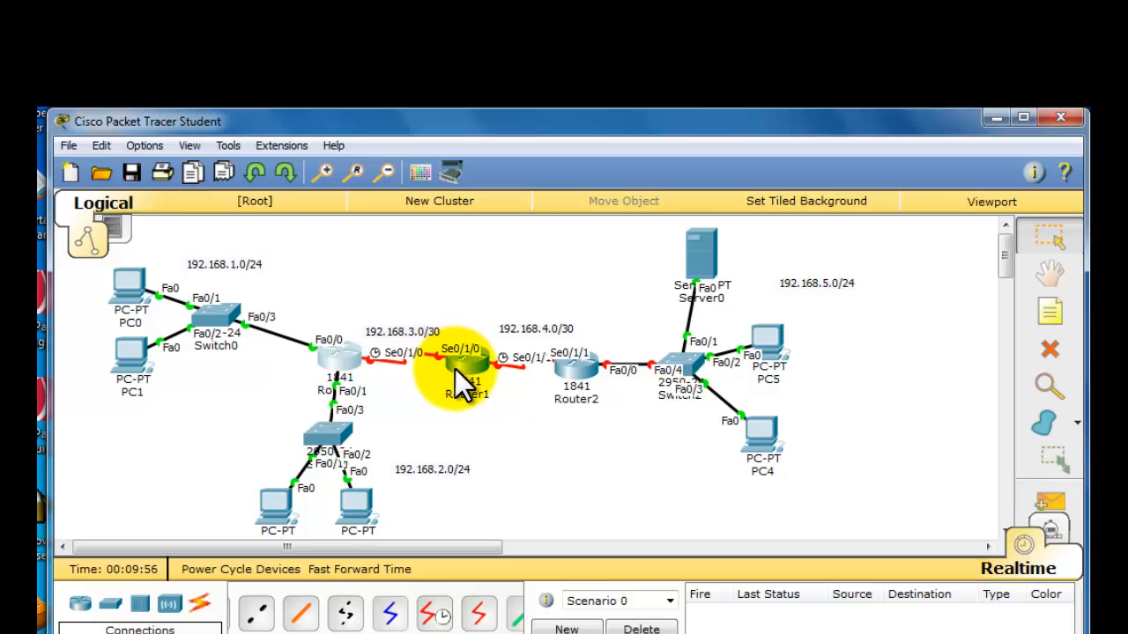
- Configure Router1's Serial0/1/0 with IP address 192.168.3.2 and subnet mask 255.255.255.252, and turn the port on
mouse_move(460, 367)
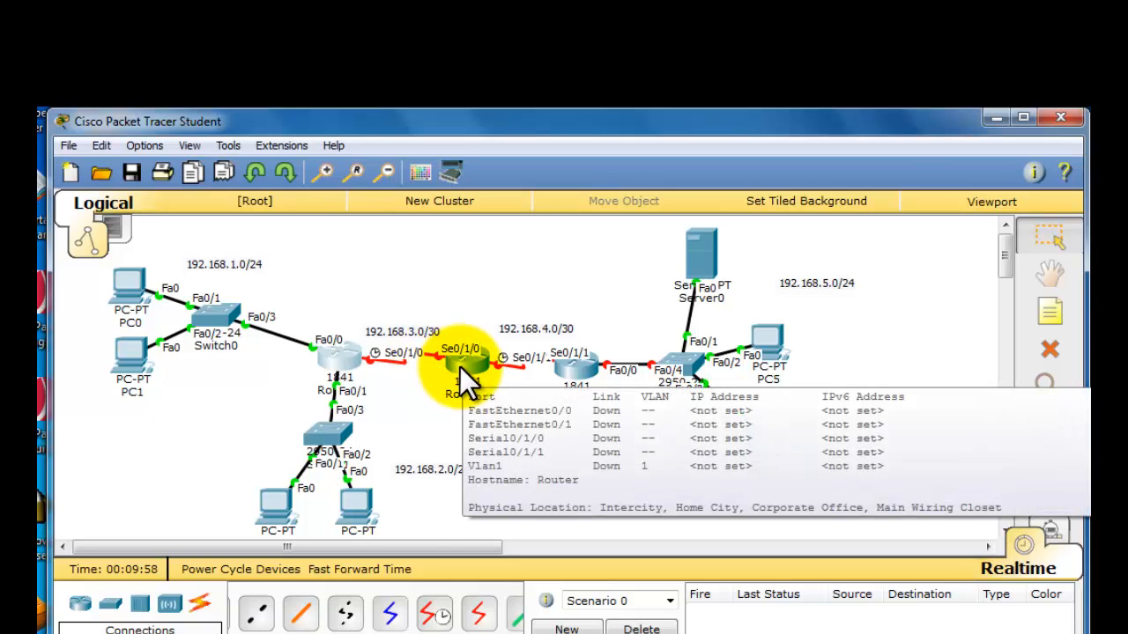
left_click(461, 366)
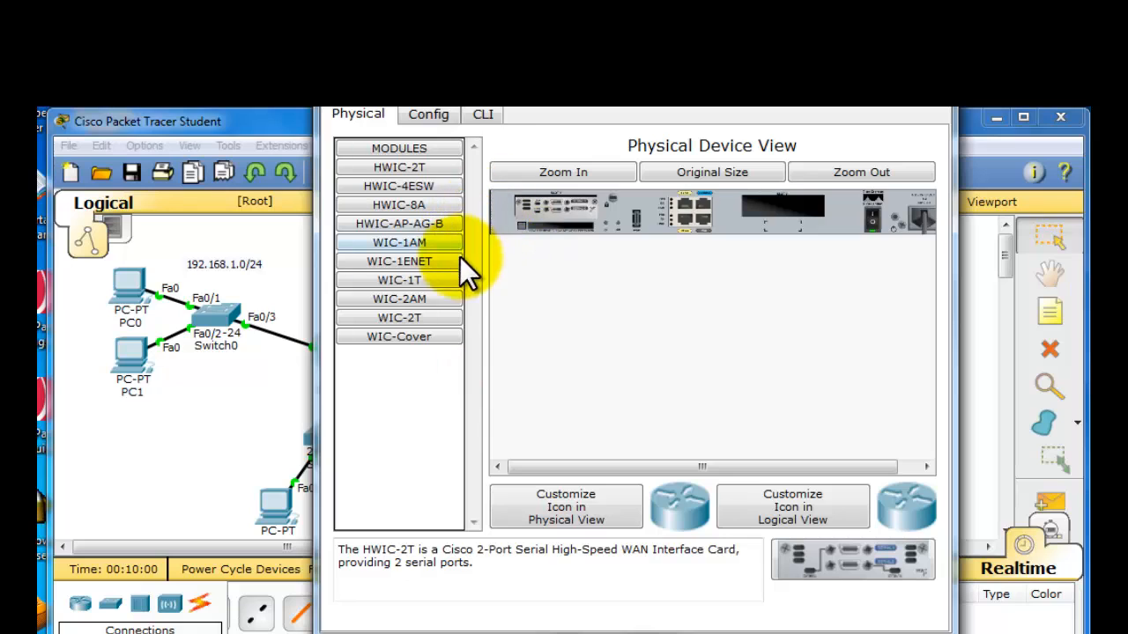
left_click(417, 112)
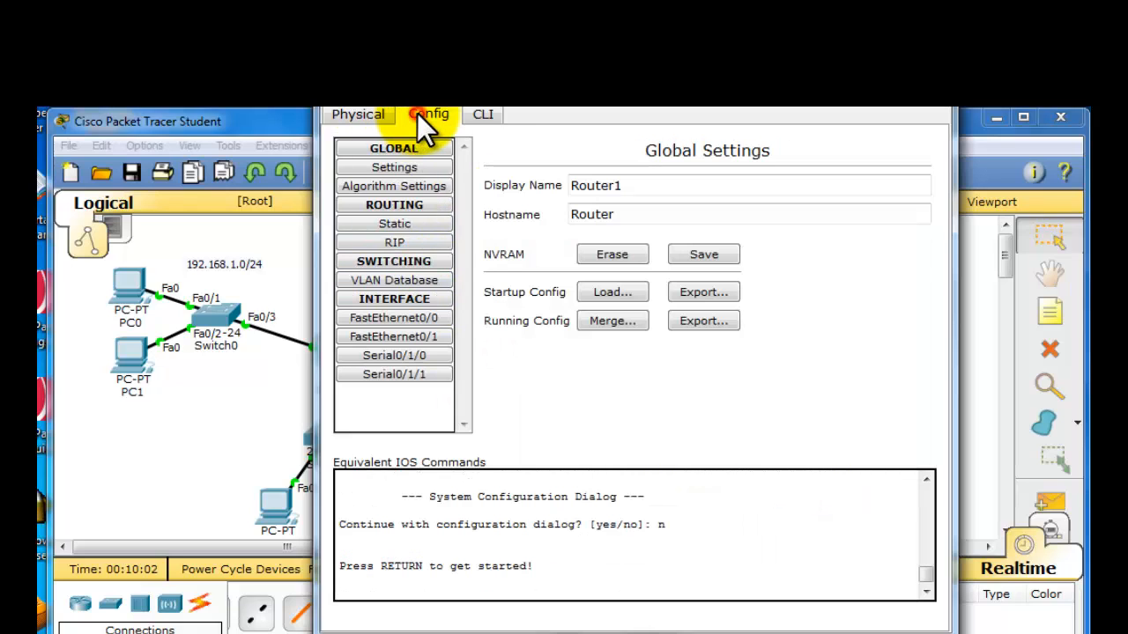
left_click(424, 355)
left_click(832, 262)
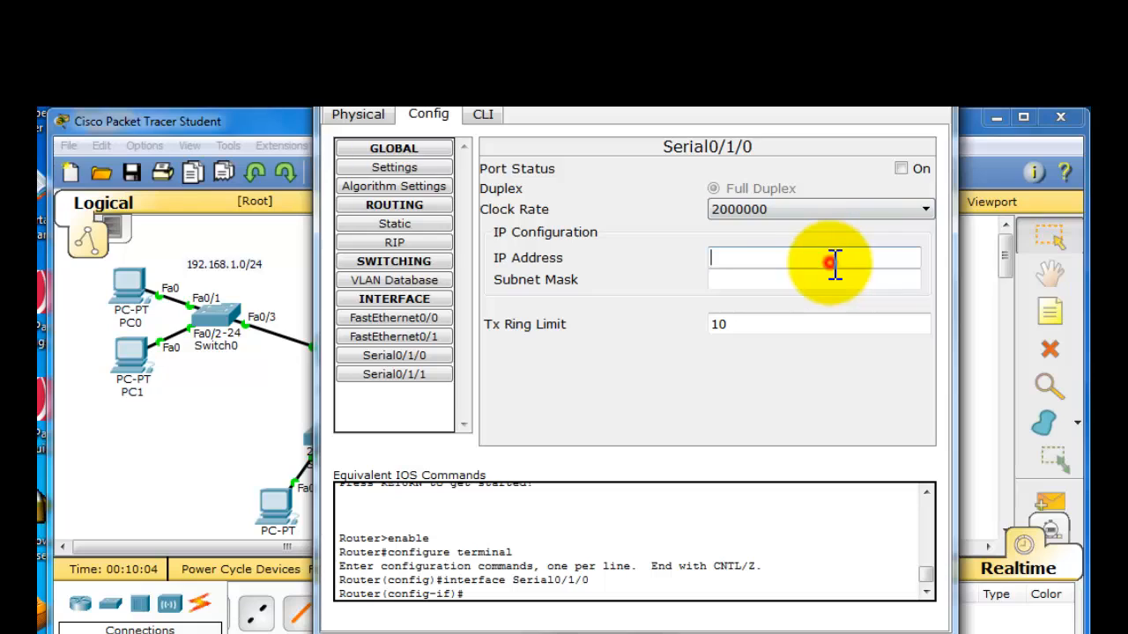
type("192.168.1.0/24")
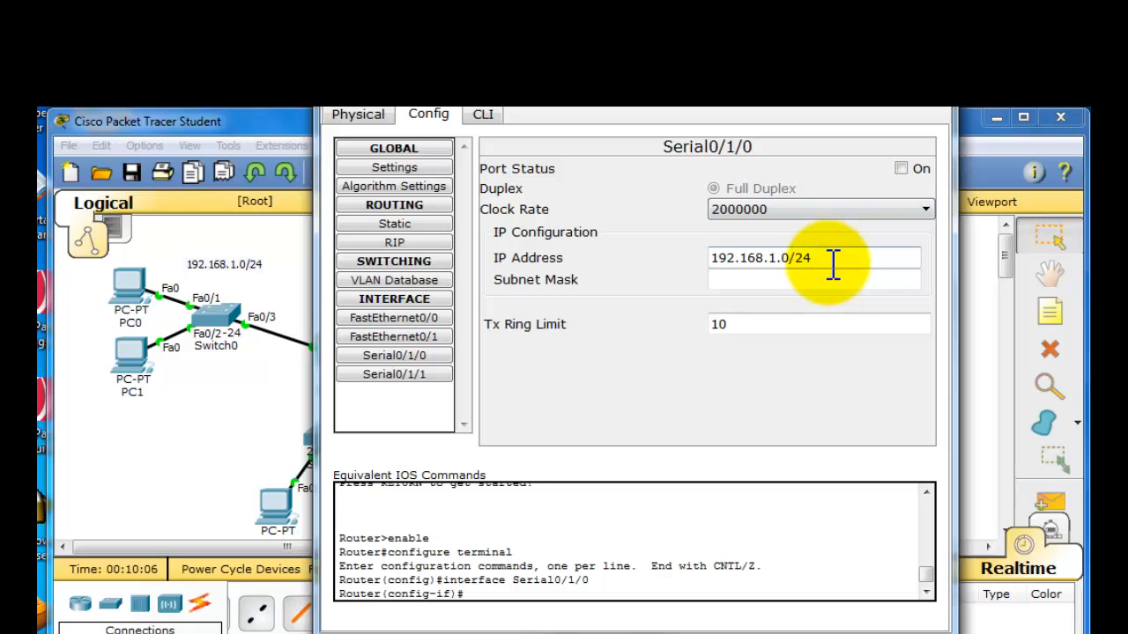
key("BackSpace")
key("BackSpace")
key("Tab")
key("Return")
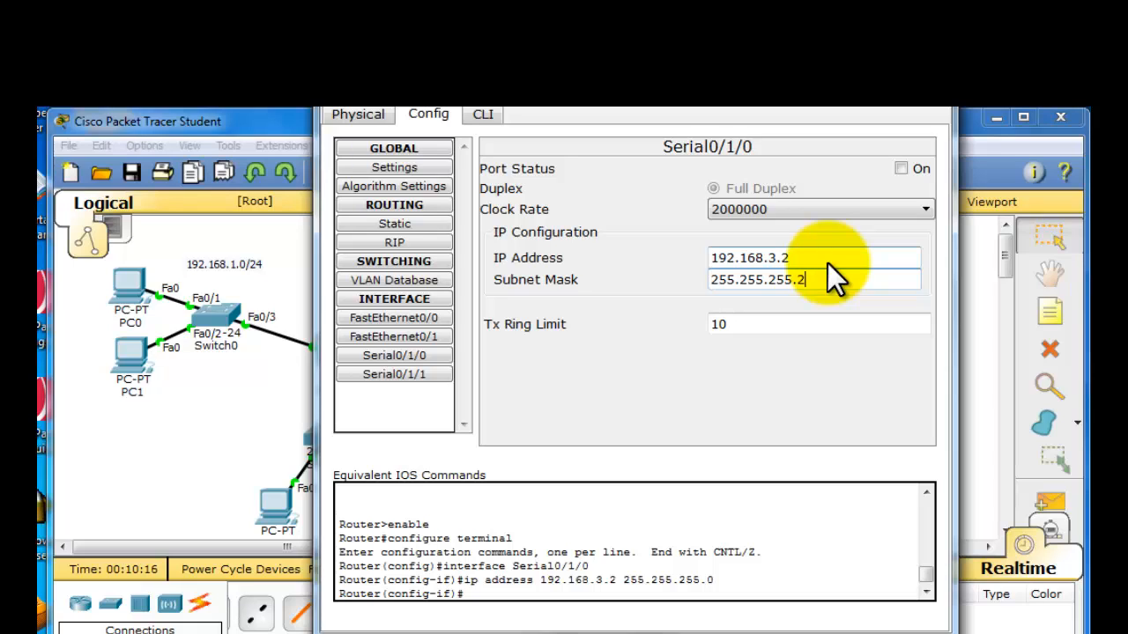
left_click(901, 168)
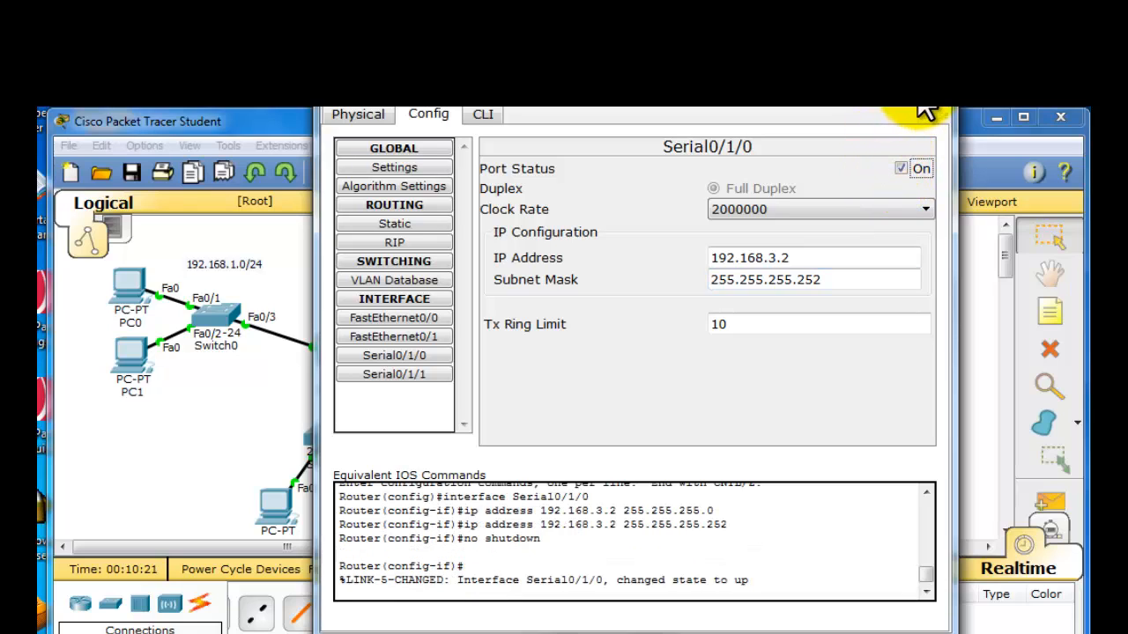
- Configure Router1's Serial0/1/1 with IP address 192.168.4.1 and subnet mask 255.255.255.252, turn the port on, and close the router's window
left_click(379, 374)
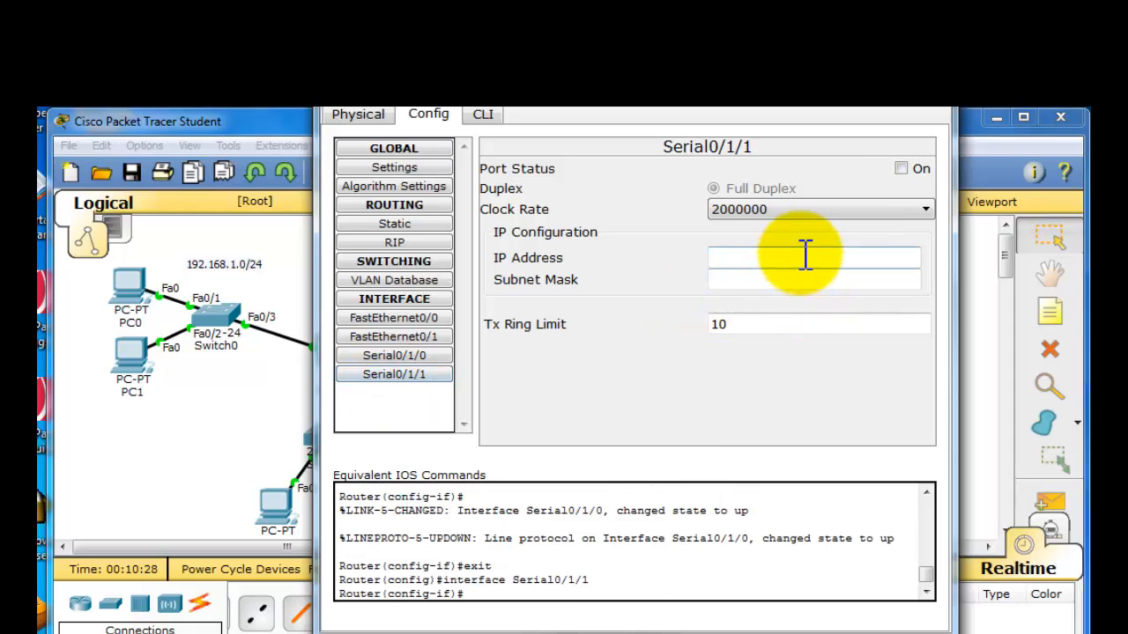
left_click(844, 257)
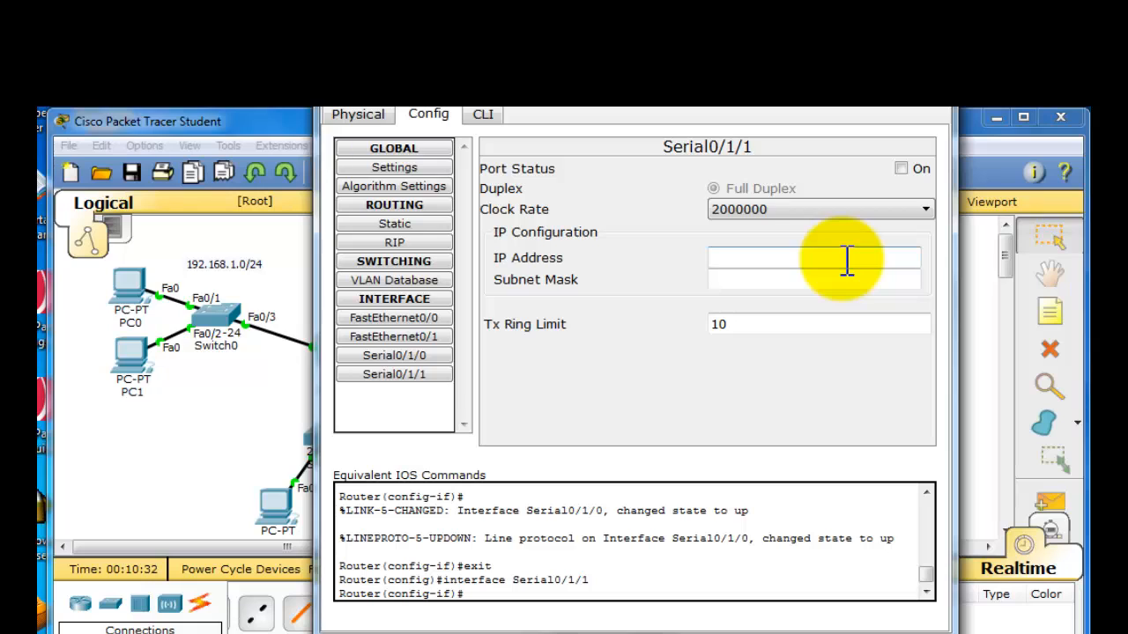
type("192.168.1.0/24")
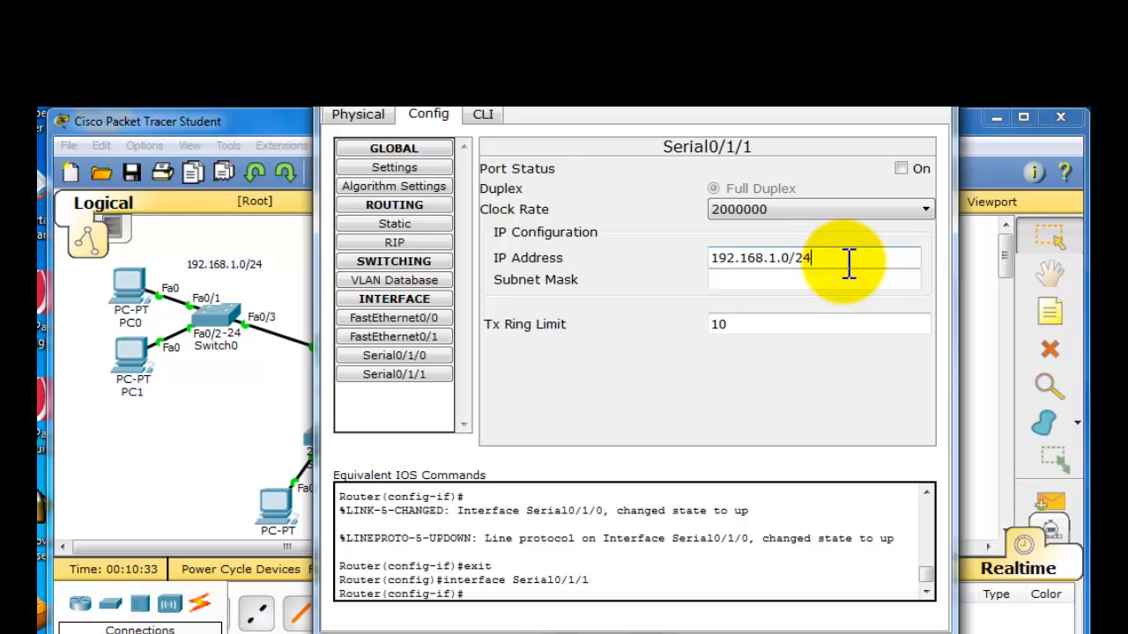
key("BackSpace")
key("BackSpace")
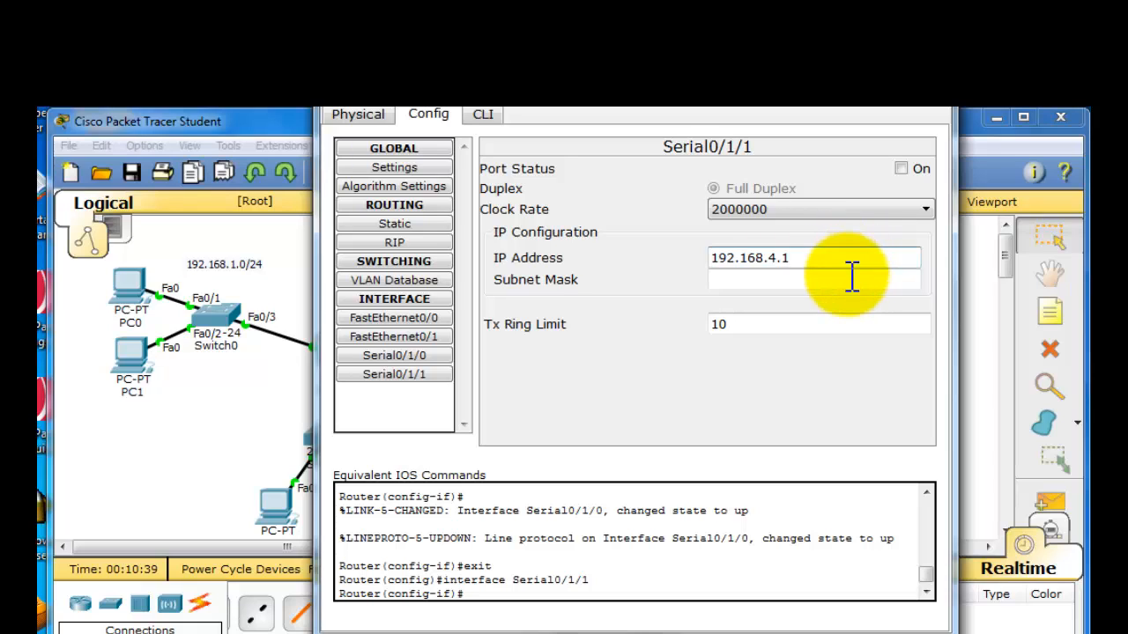
left_click(851, 280)
key("BackSpace")
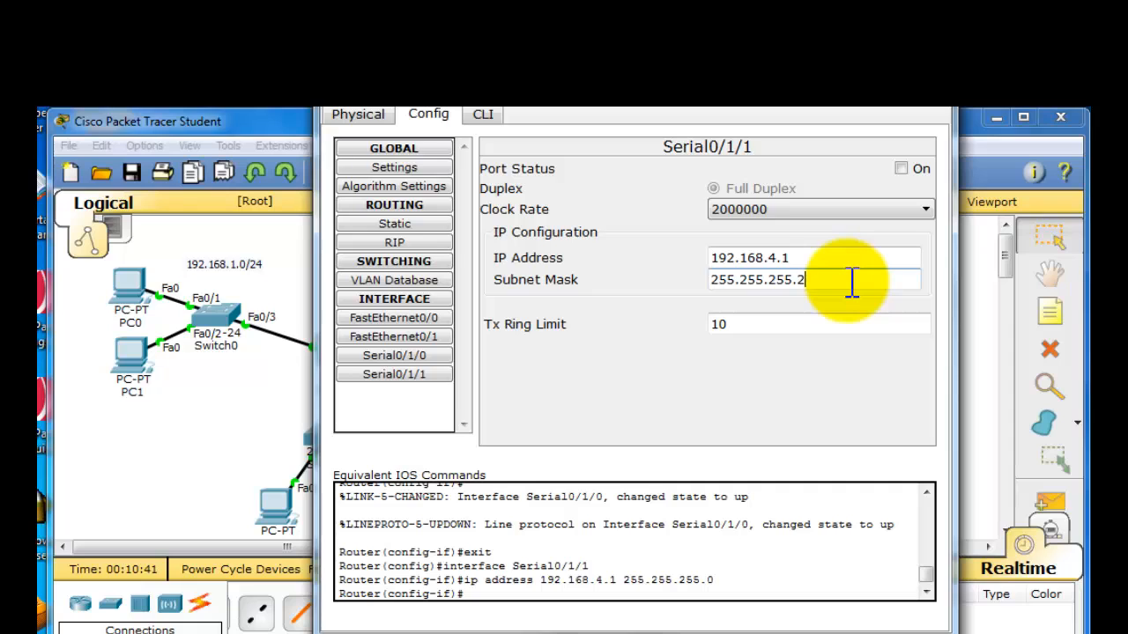
left_click(900, 169)
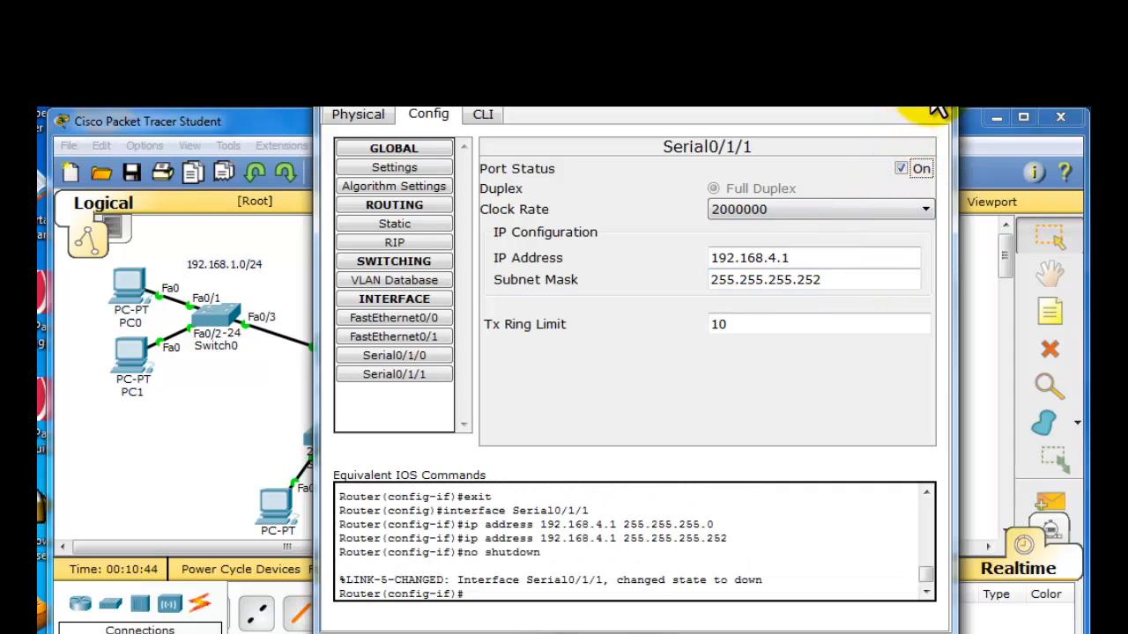
left_click(937, 108)
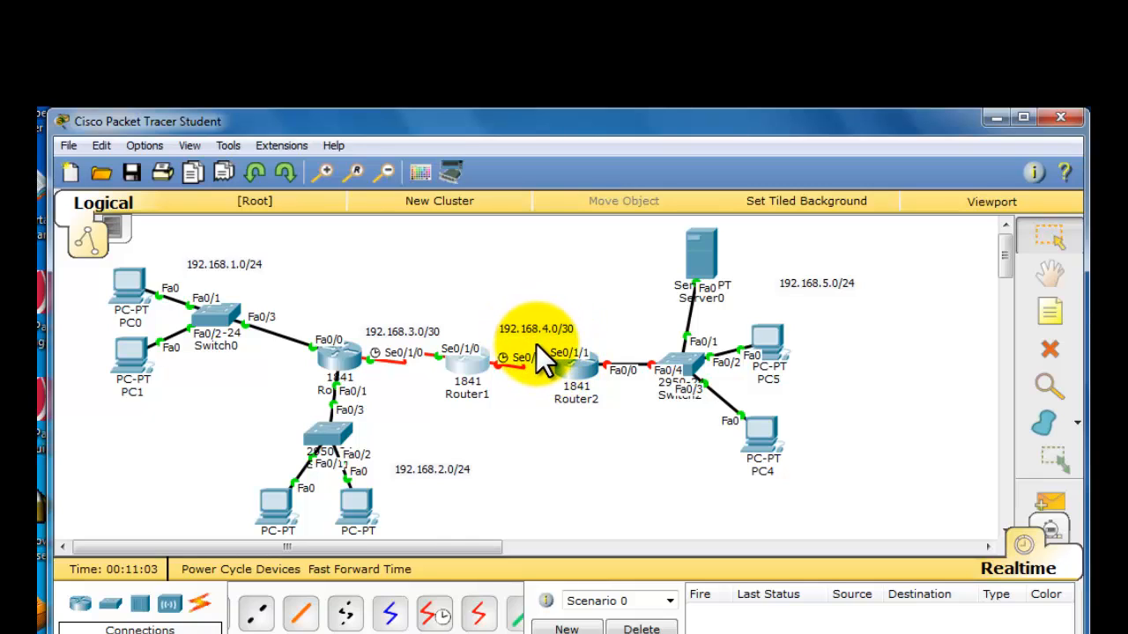
- Open Router2's configuration and try to give its Serial0/1/0 interface an IP address on the 192.168.4.0/30 network
left_click(571, 375)
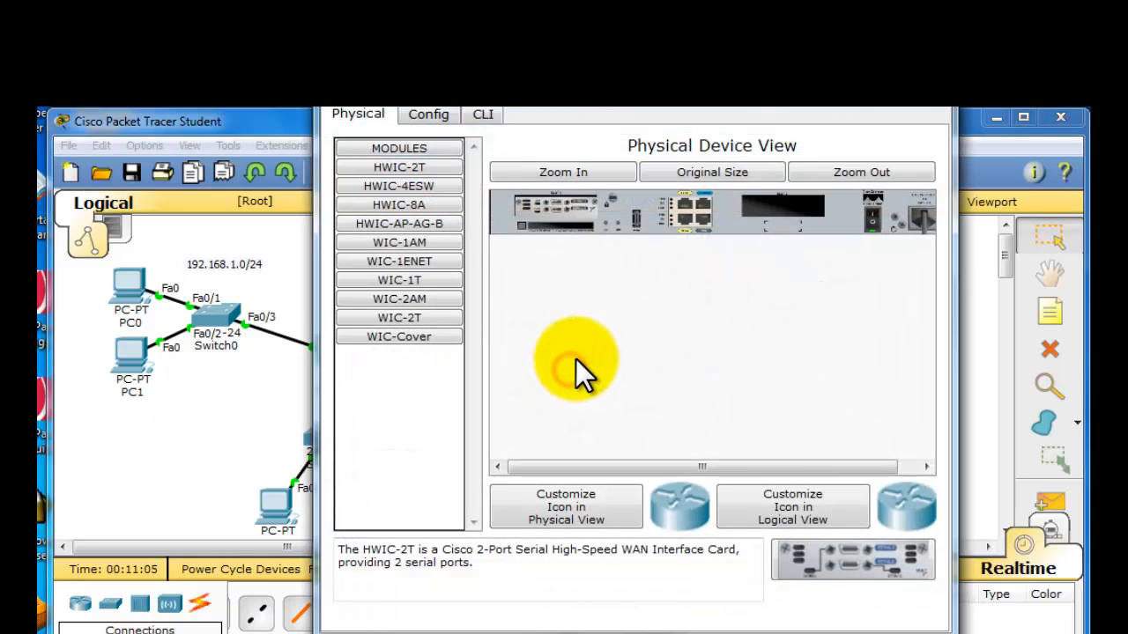
left_click(421, 115)
left_click(423, 357)
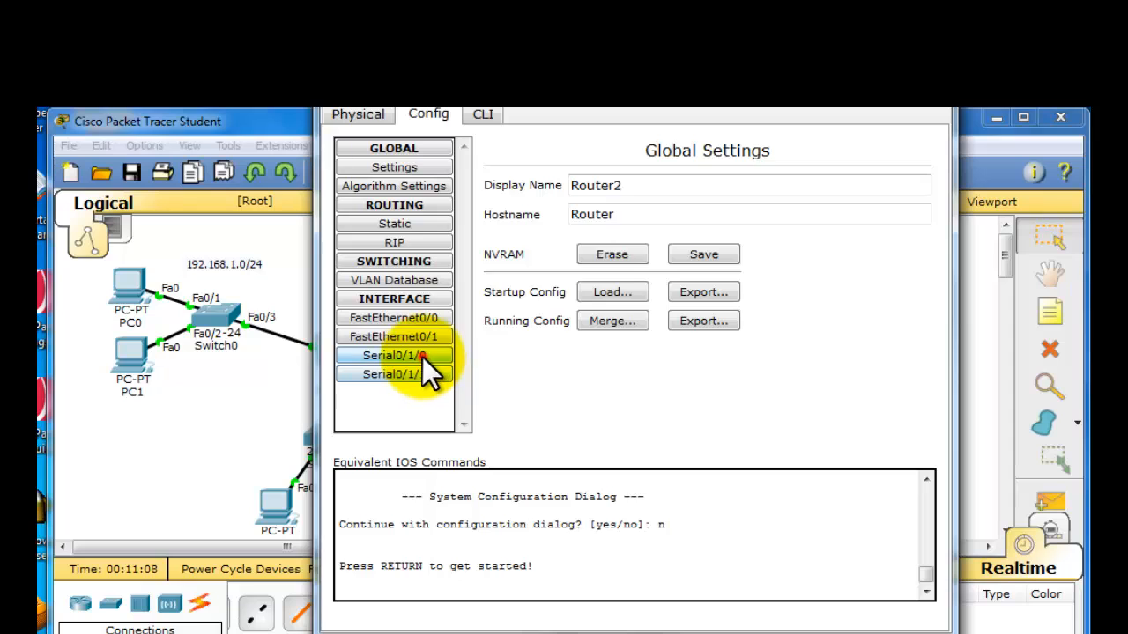
left_click(821, 259)
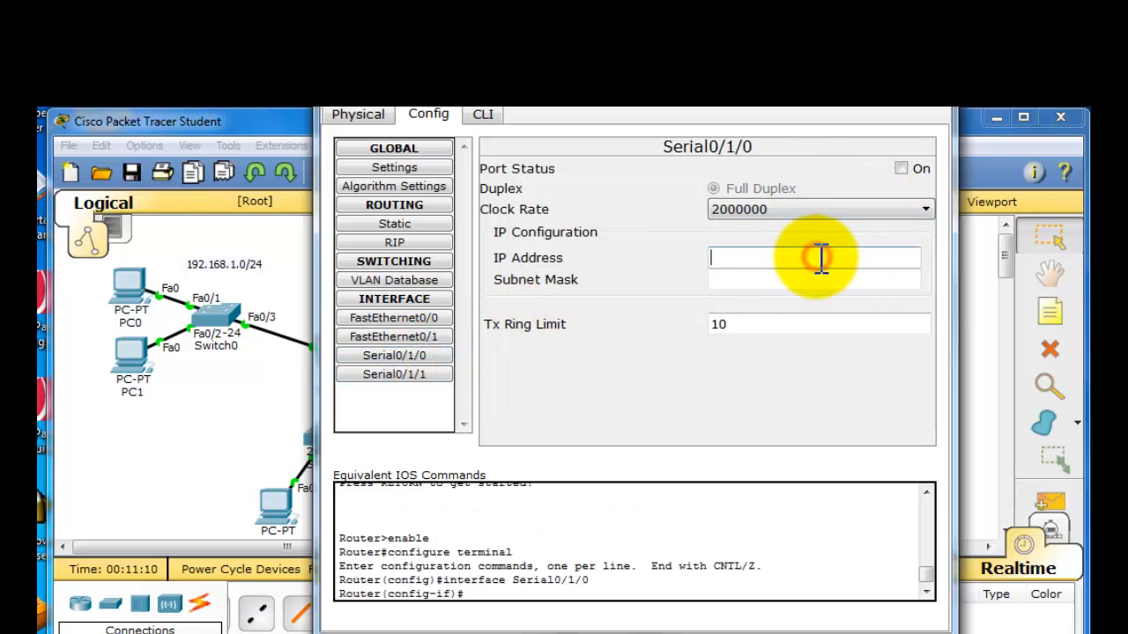
type("192.168.1.0/24")
key("BackSpace")
key("BackSpace")
key("BackSpace")
key("BackSpace")
key("BackSpace")
key("BackSpace")
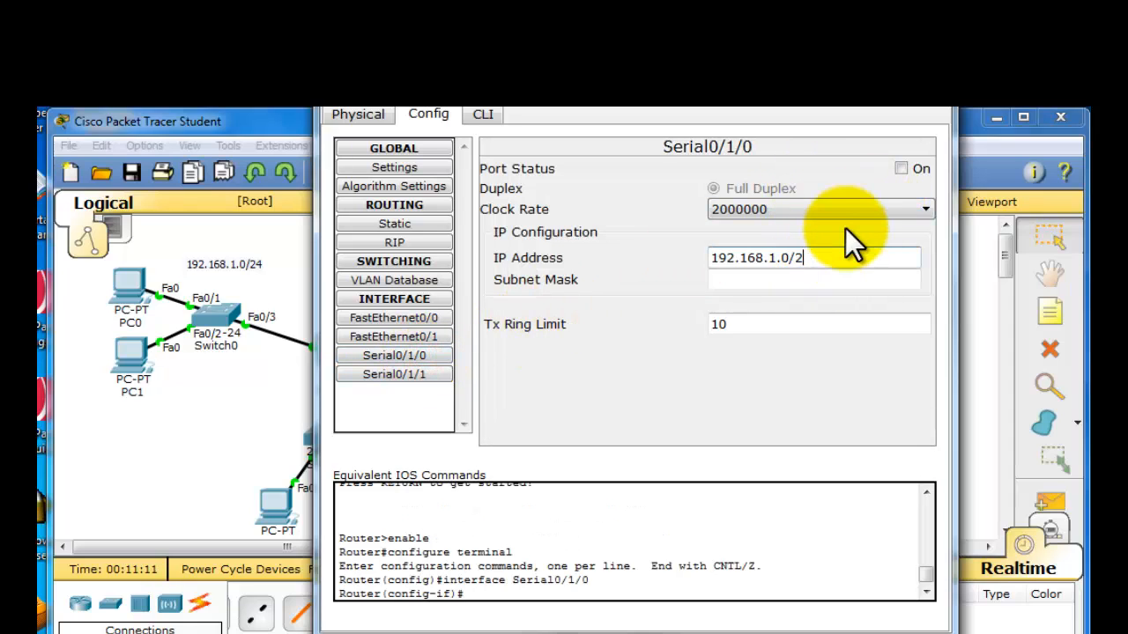
type("4,2")
left_click(841, 273)
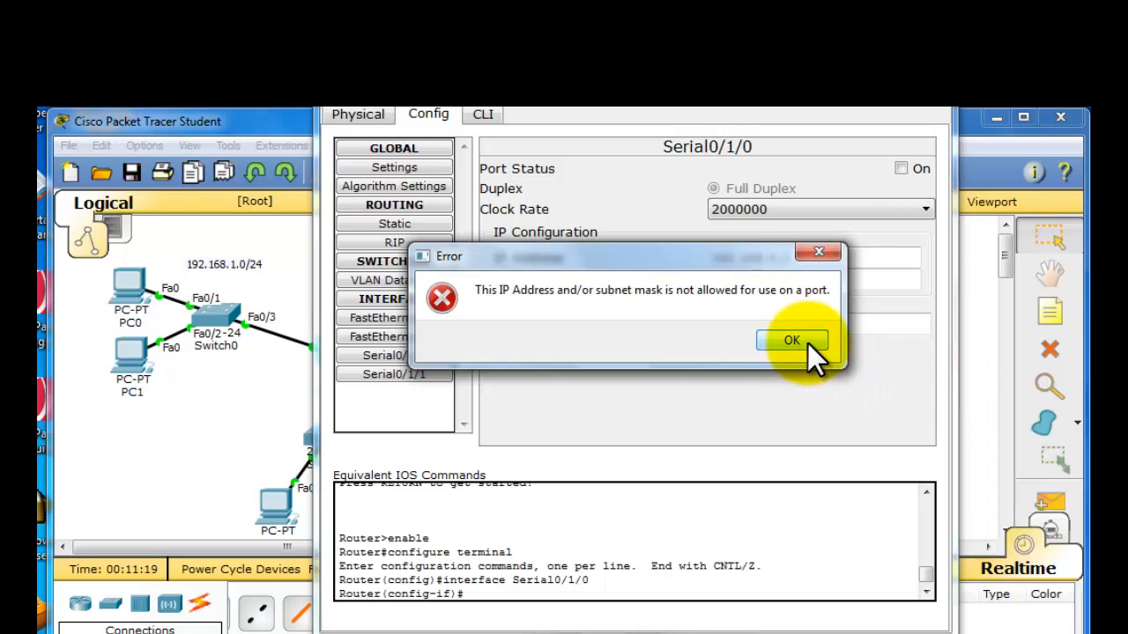
left_click(791, 341)
- Set Router2's Serial0/1/0 to IP address 192.168.4.2 with subnet mask 255.255.255.252, turn the port on, and close the window
left_click(783, 260)
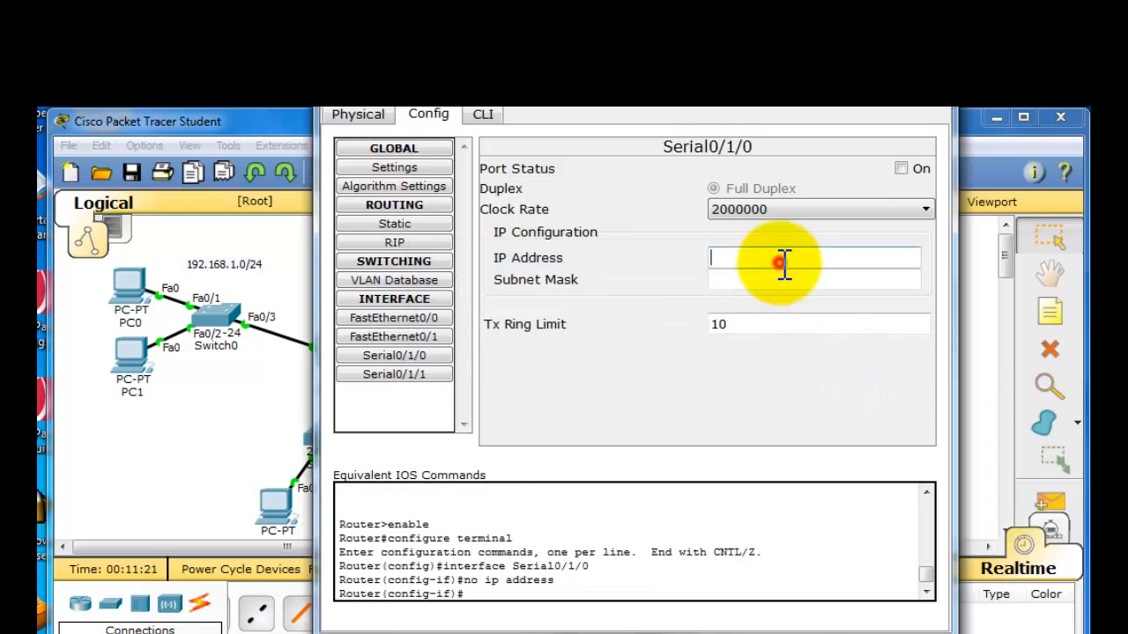
type("192.168.1.0/24")
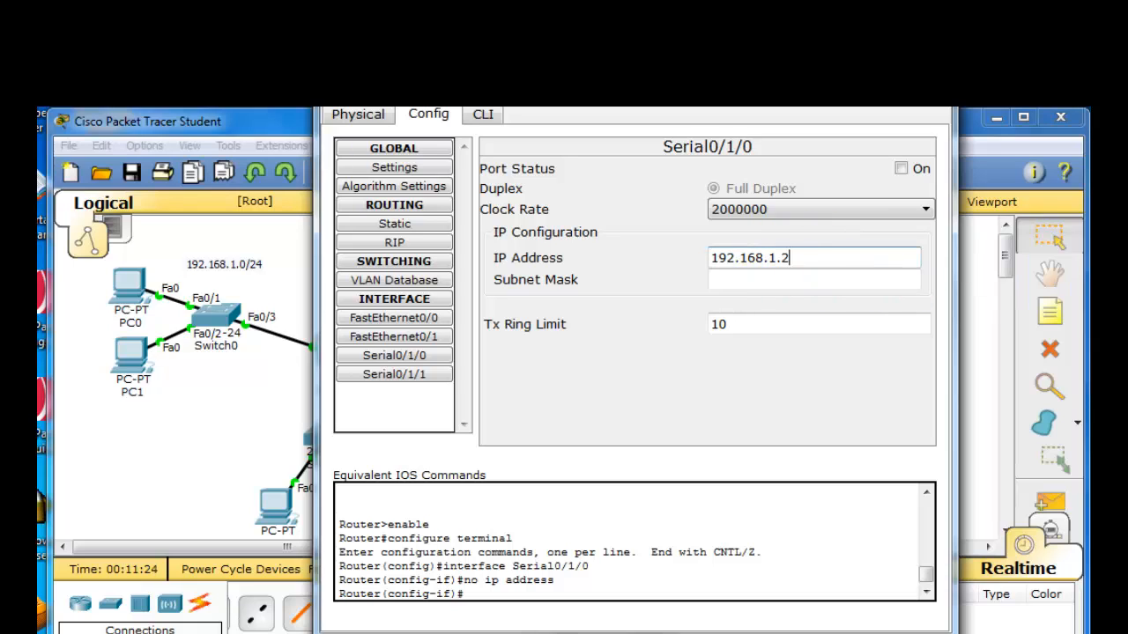
left_click(781, 261)
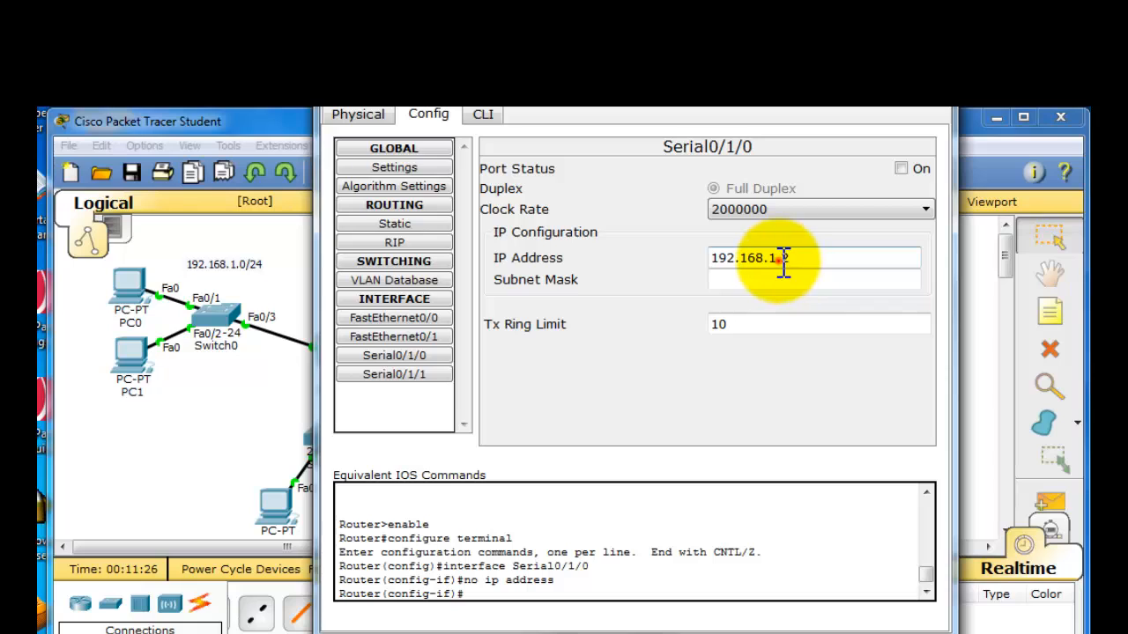
key("BackSpace")
type("4")
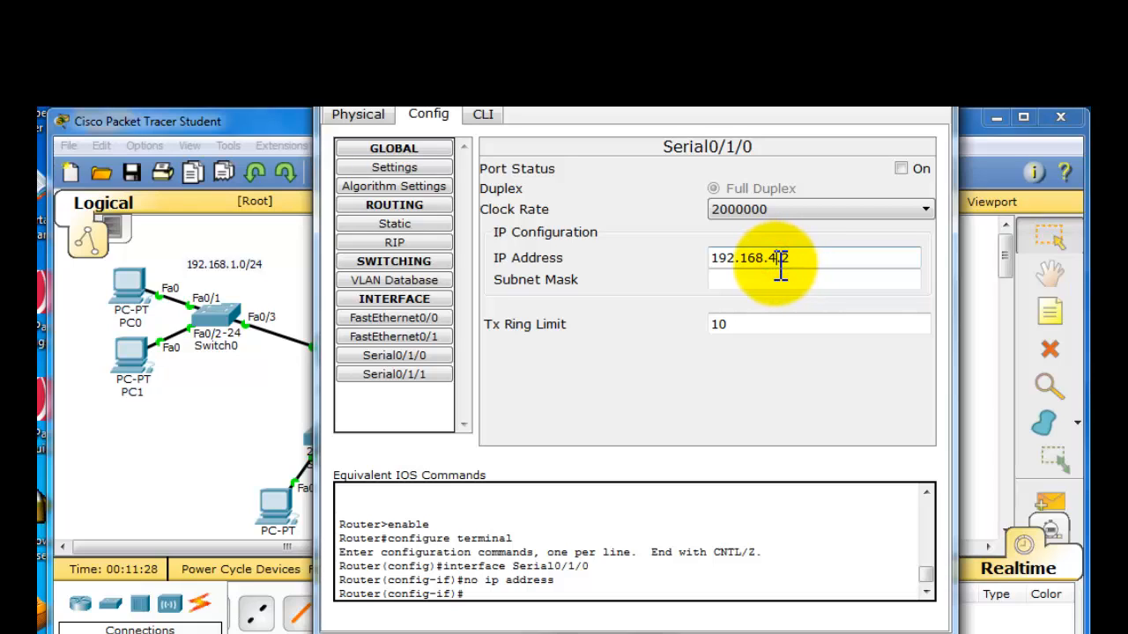
left_click(775, 277)
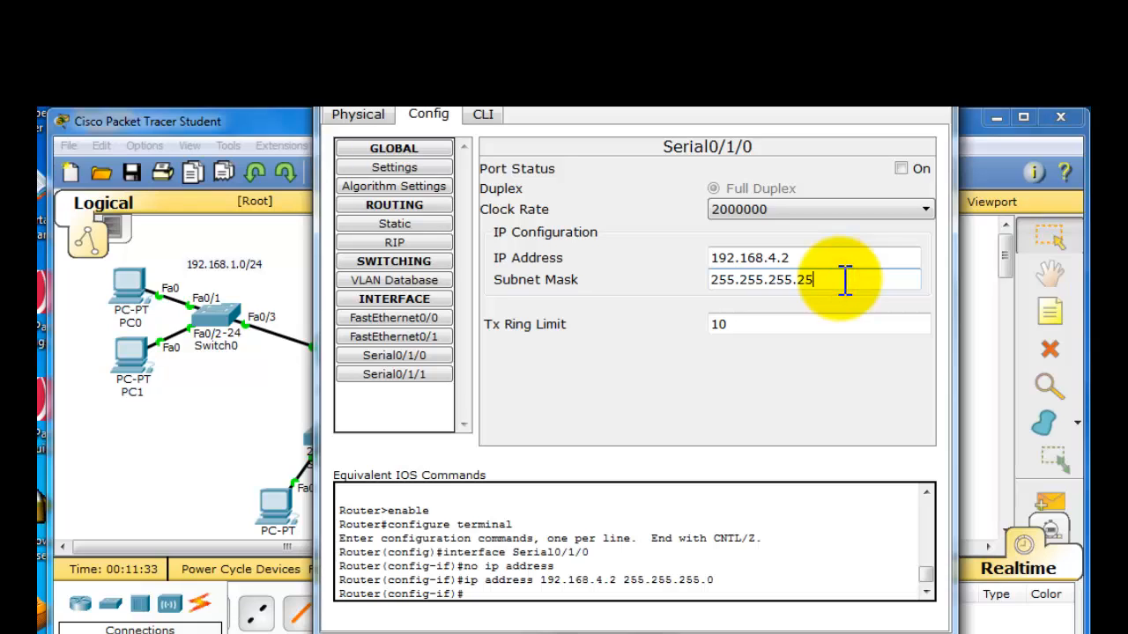
type("252")
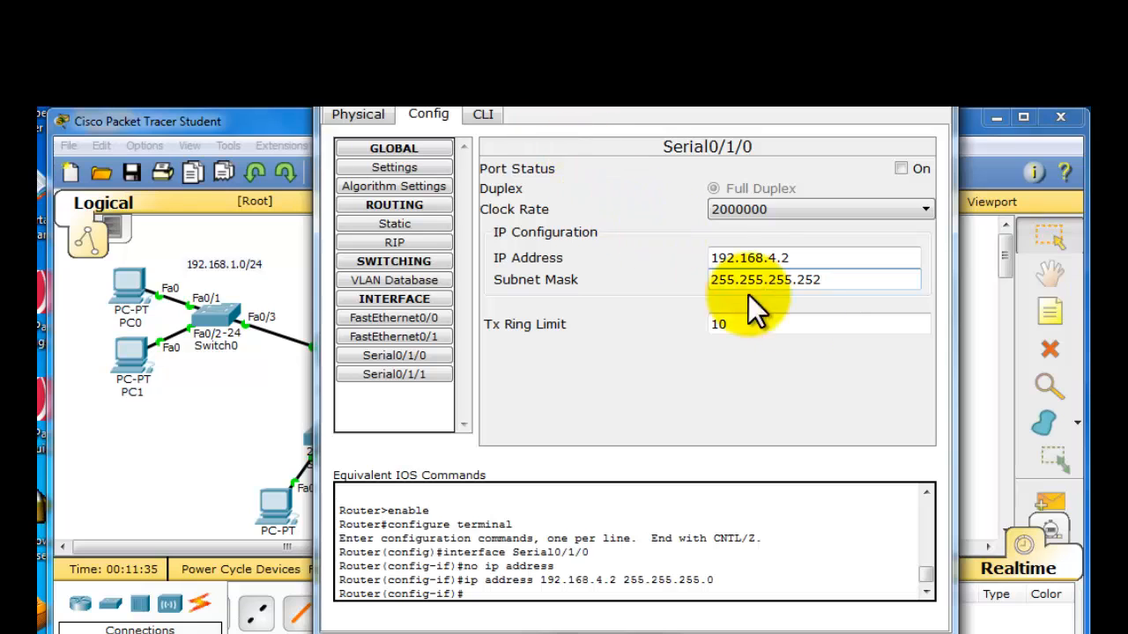
left_click(820, 328)
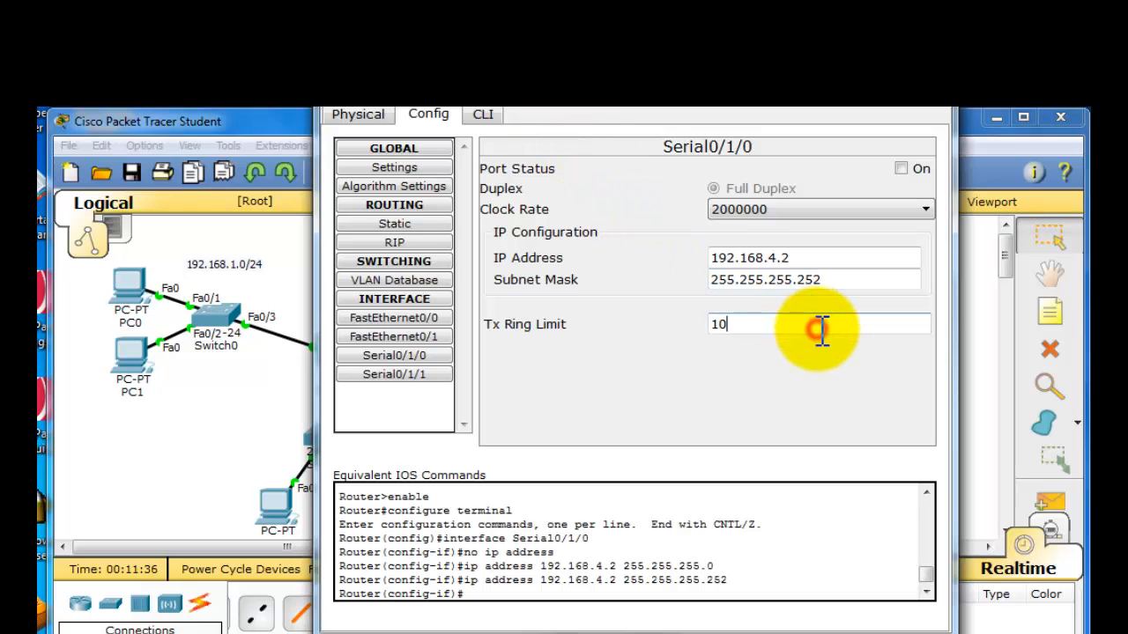
left_click(901, 169)
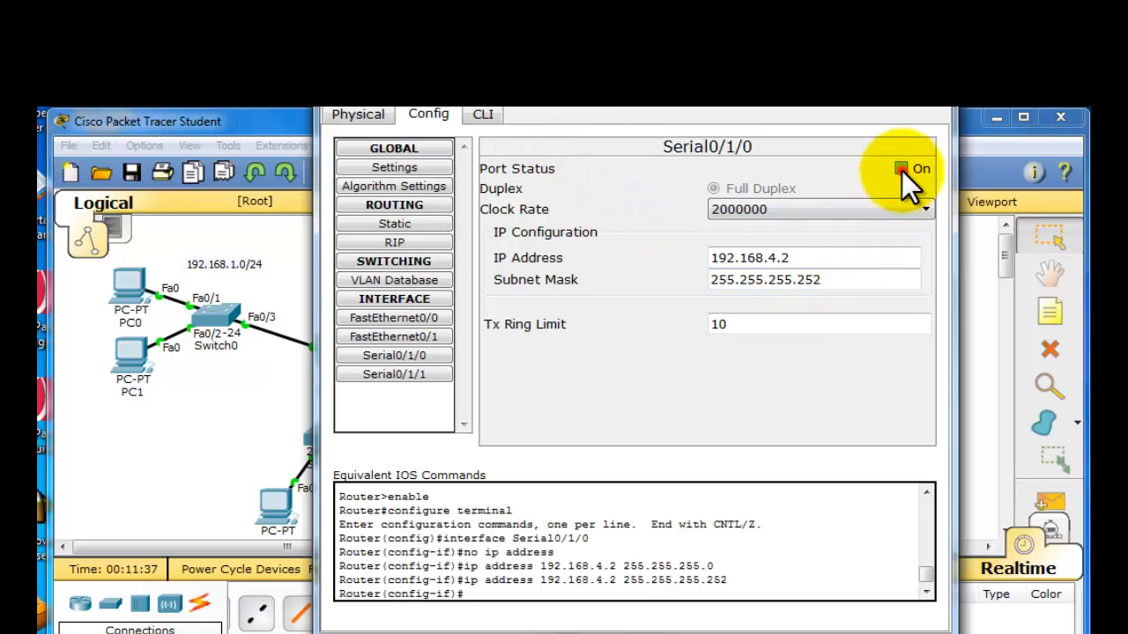
left_click(929, 104)
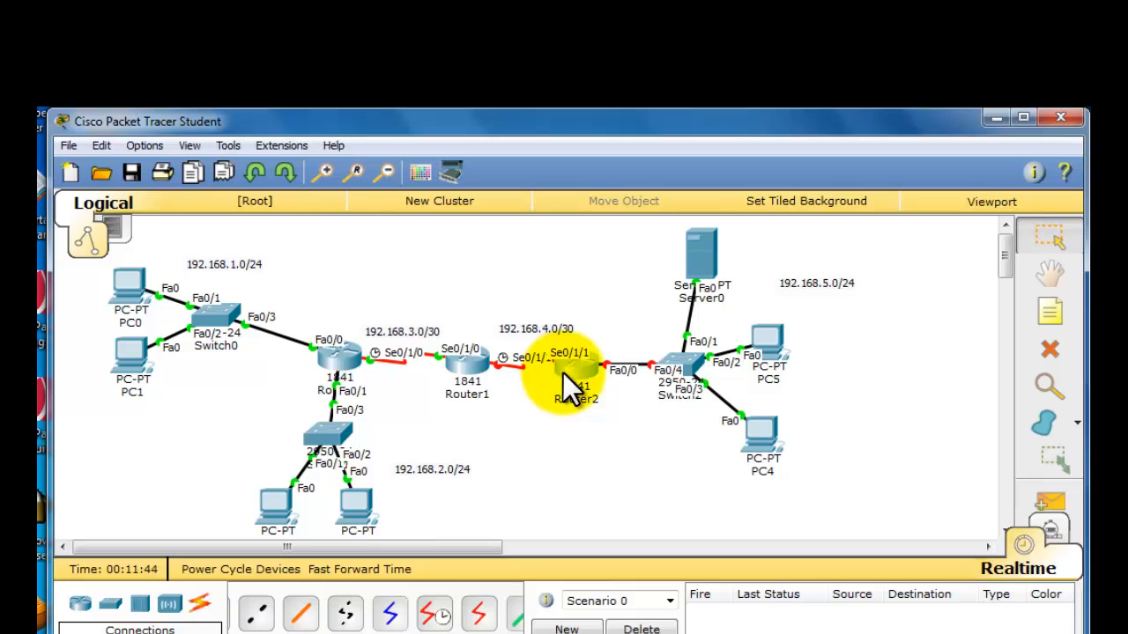
- Clear the IP address and subnet mask from Router2's Serial0/1/0 and turn that port off
mouse_move(563, 373)
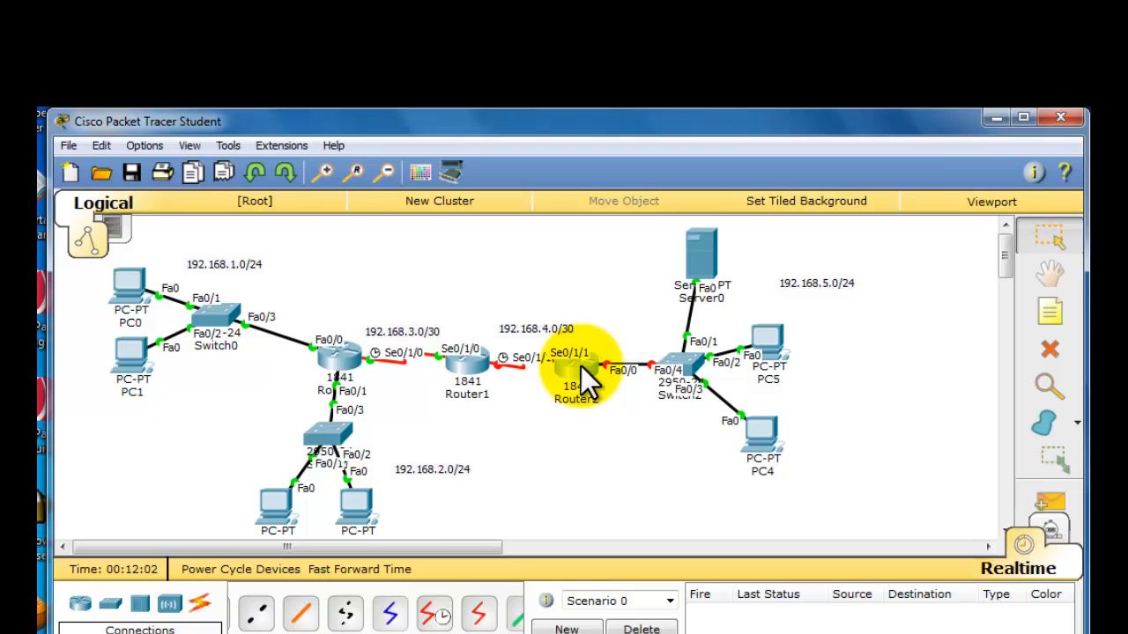
left_click(580, 366)
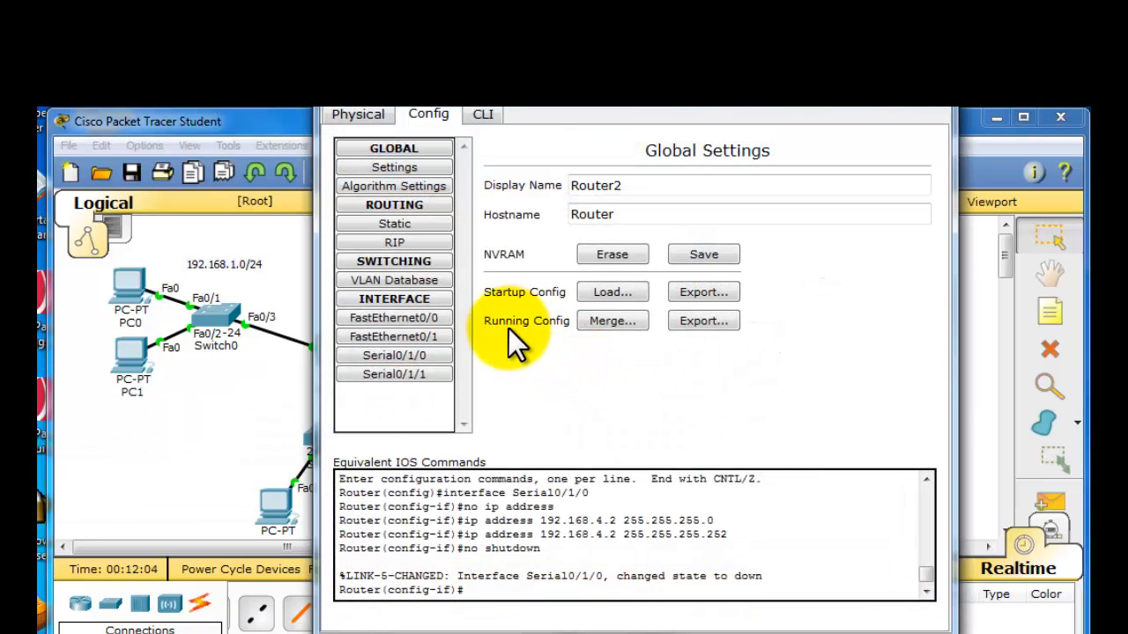
left_click(417, 375)
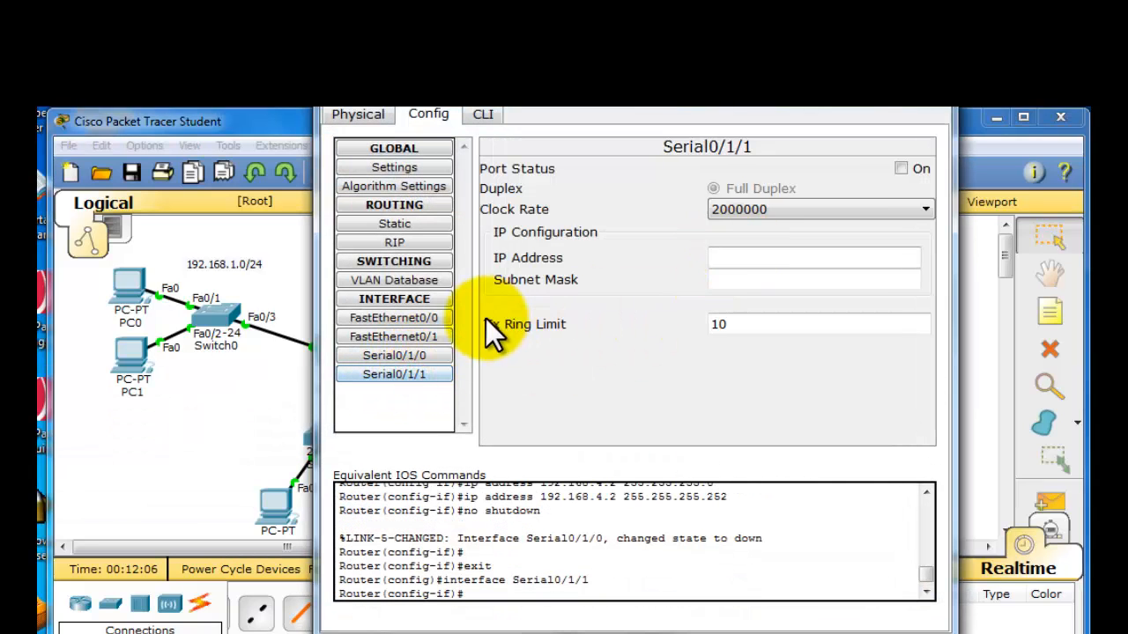
left_click(432, 354)
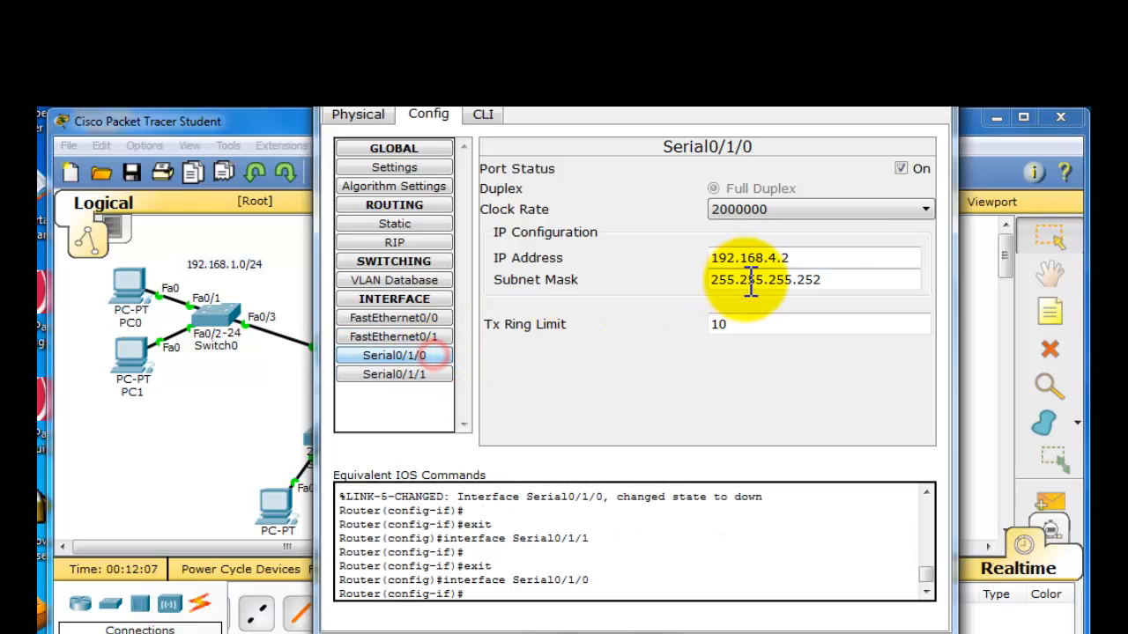
left_click_drag(815, 258, 623, 285)
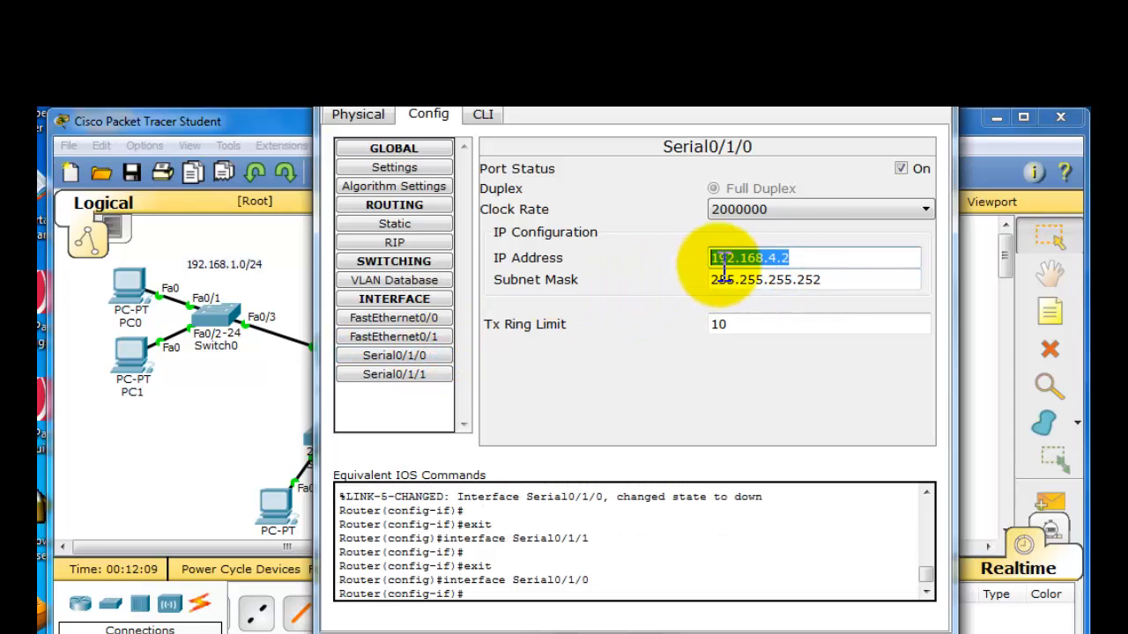
key("BackSpace")
left_click(835, 279)
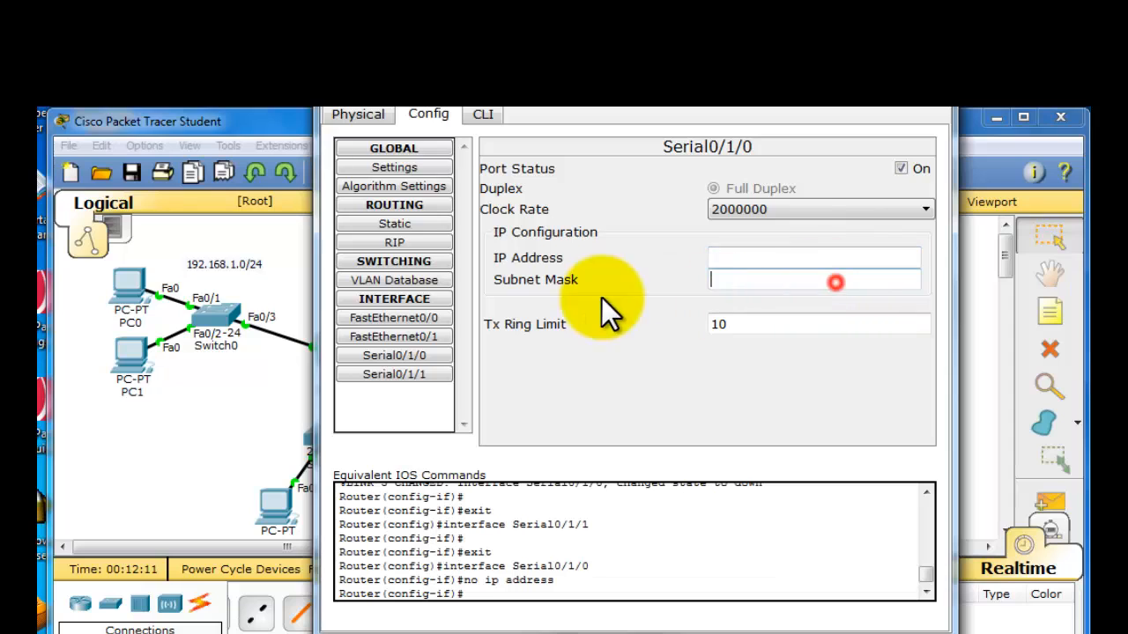
left_click(906, 168)
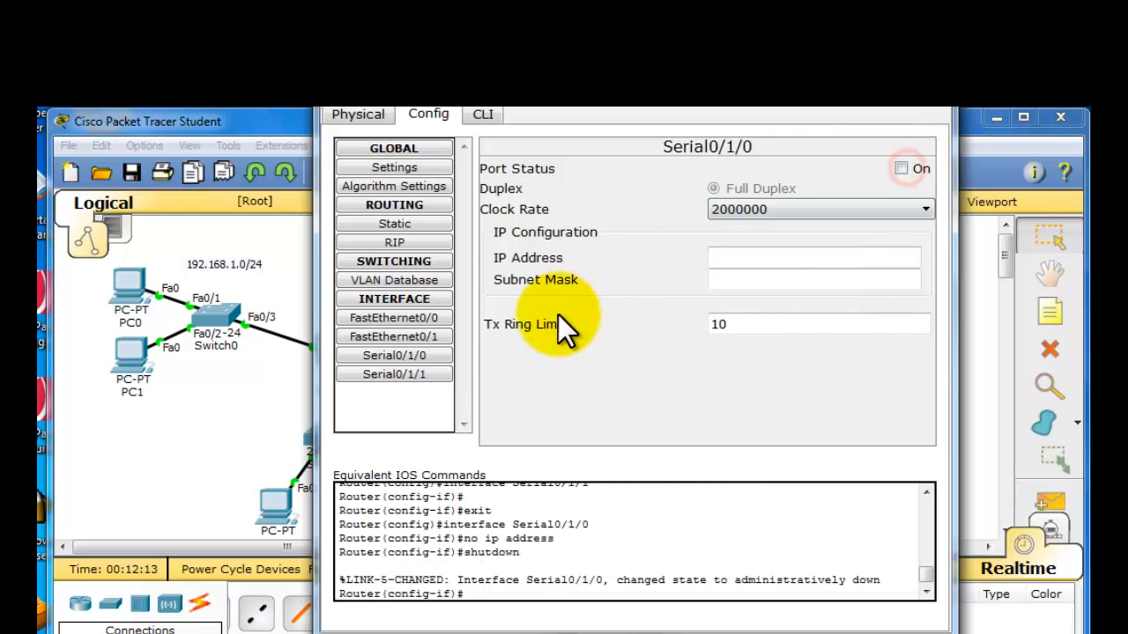
- Configure Router2's Serial0/1/1 with IP address 192.168.4.2 and subnet mask 255.255.255.252, turn the port on, and close the window
left_click(404, 375)
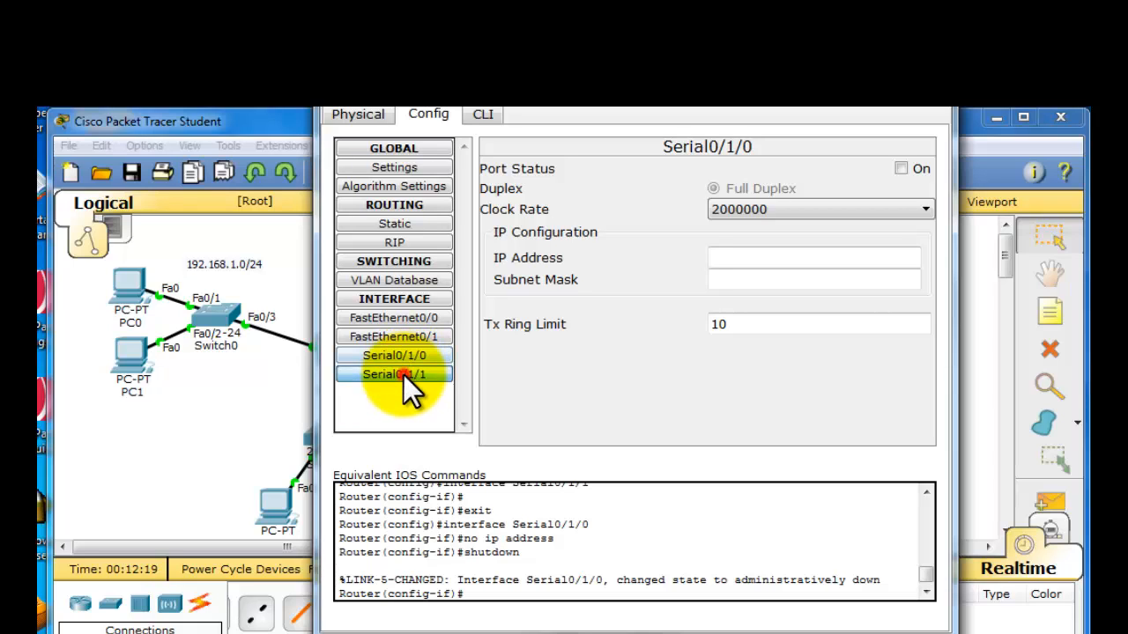
left_click(830, 255)
type("192.168.4.2")
left_click(834, 279)
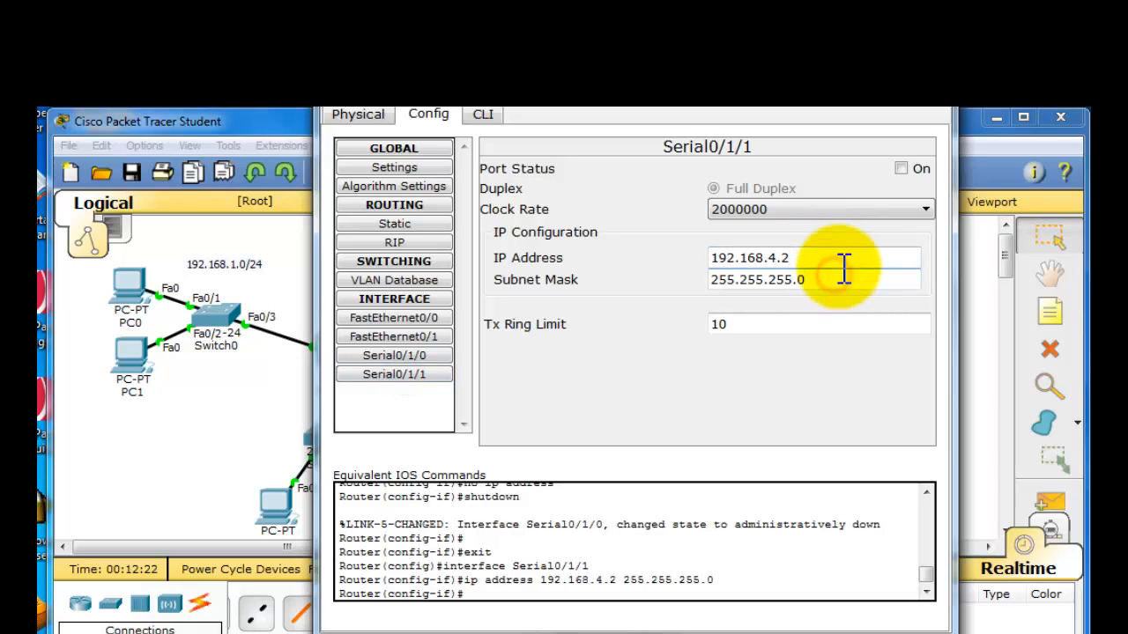
type("252")
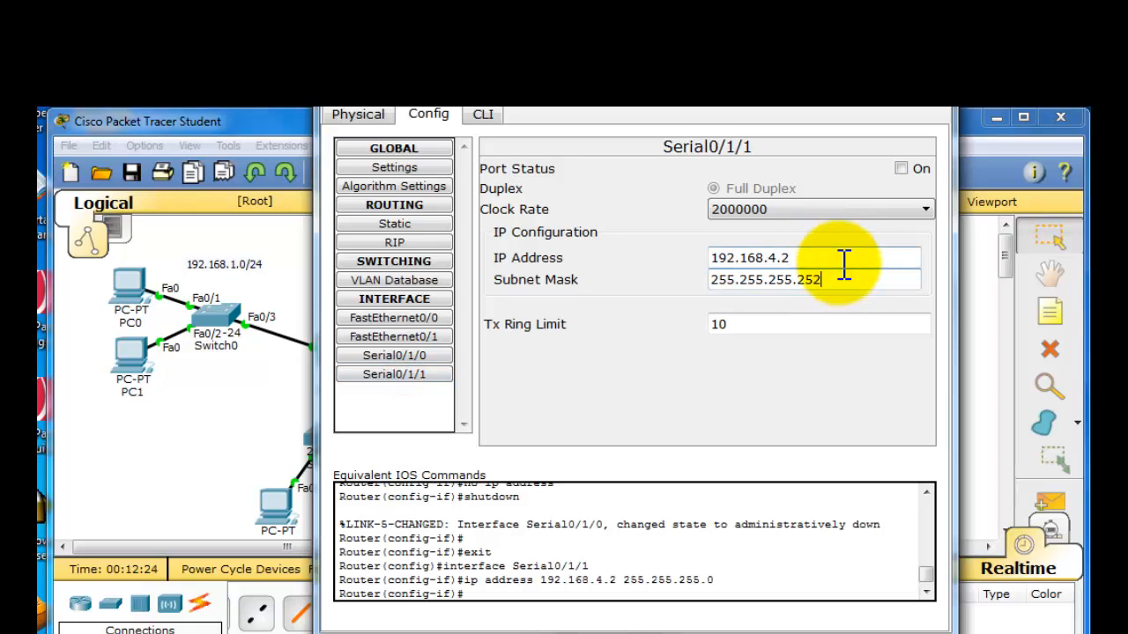
left_click(900, 168)
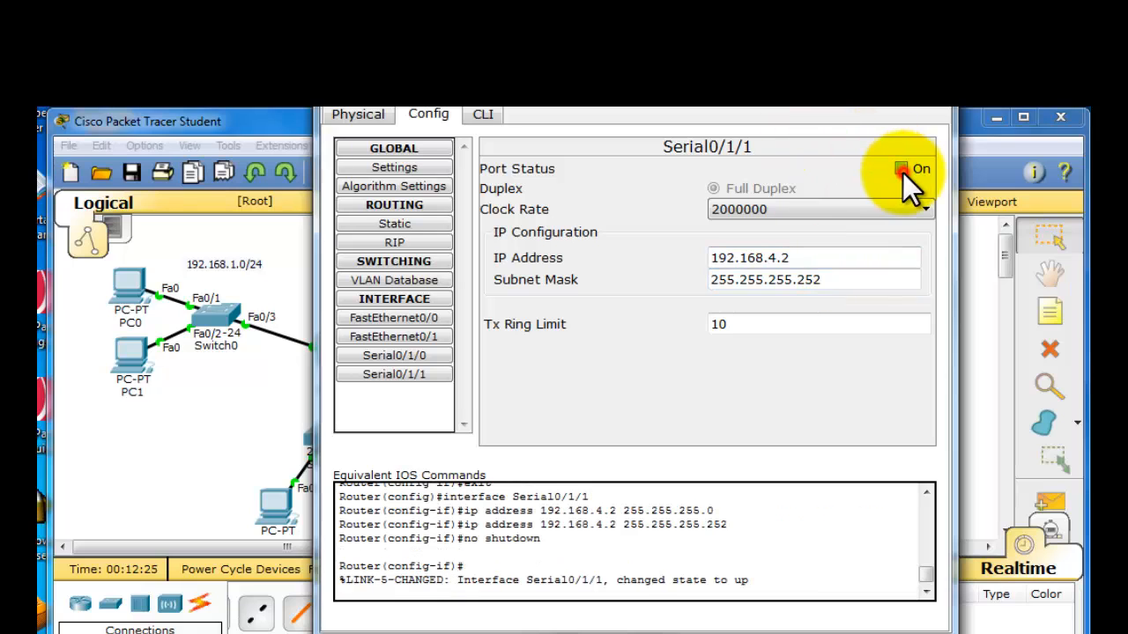
left_click(936, 112)
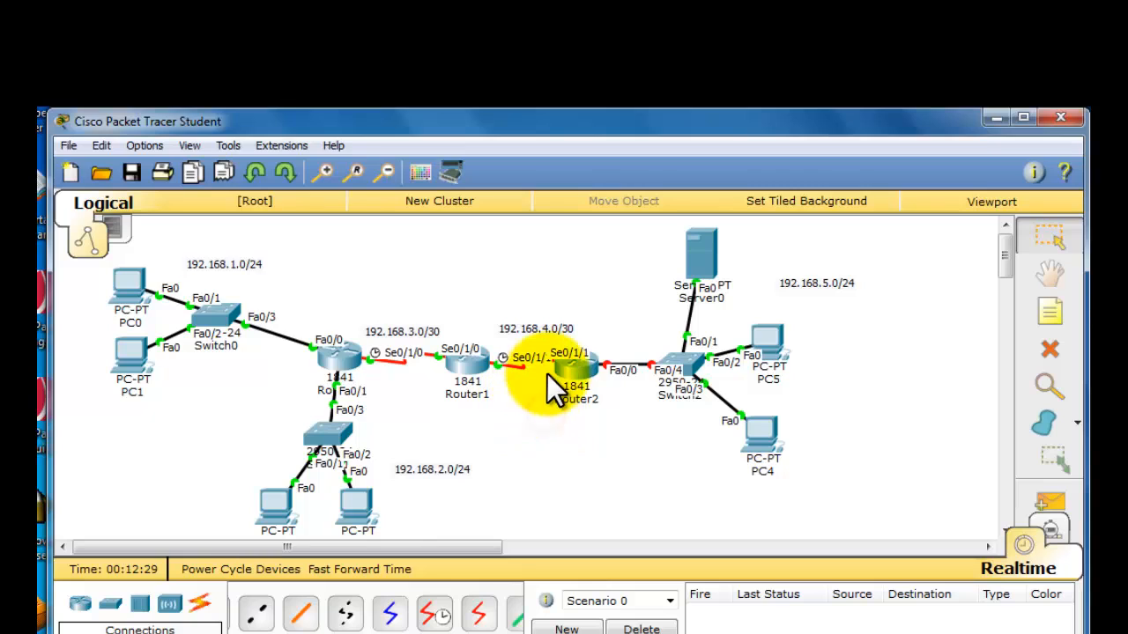
- Open Router2's FastEthernet0/0 interface settings and set its IP address to 192.168.5.5
left_click_drag(562, 368, 567, 363)
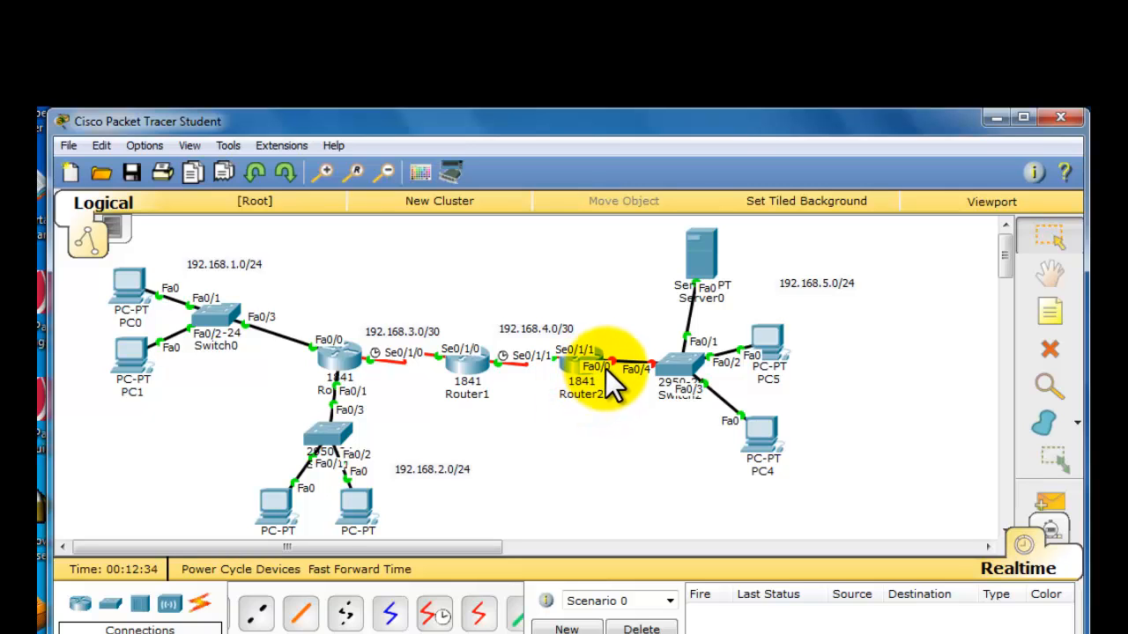
left_click(571, 364)
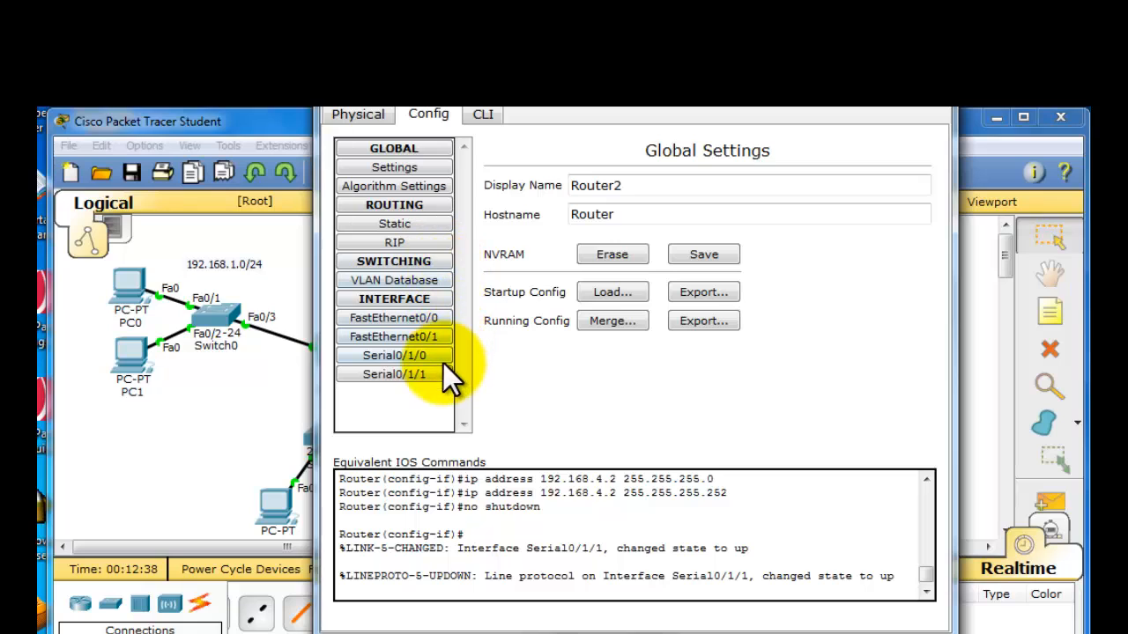
left_click(420, 319)
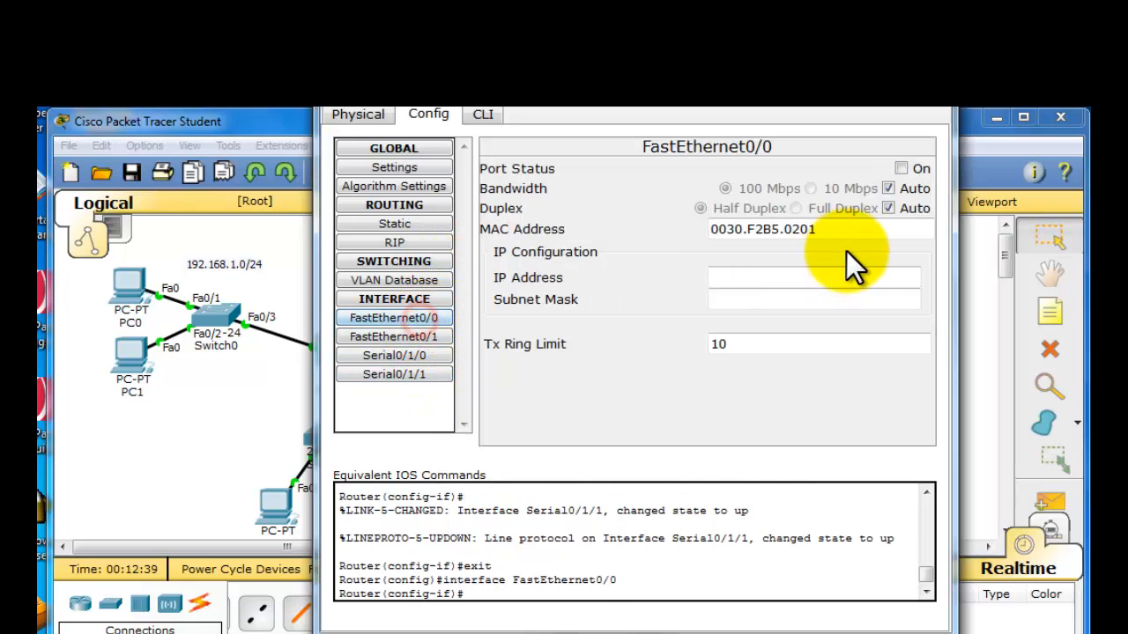
left_click(850, 274)
type("192.168.4.2")
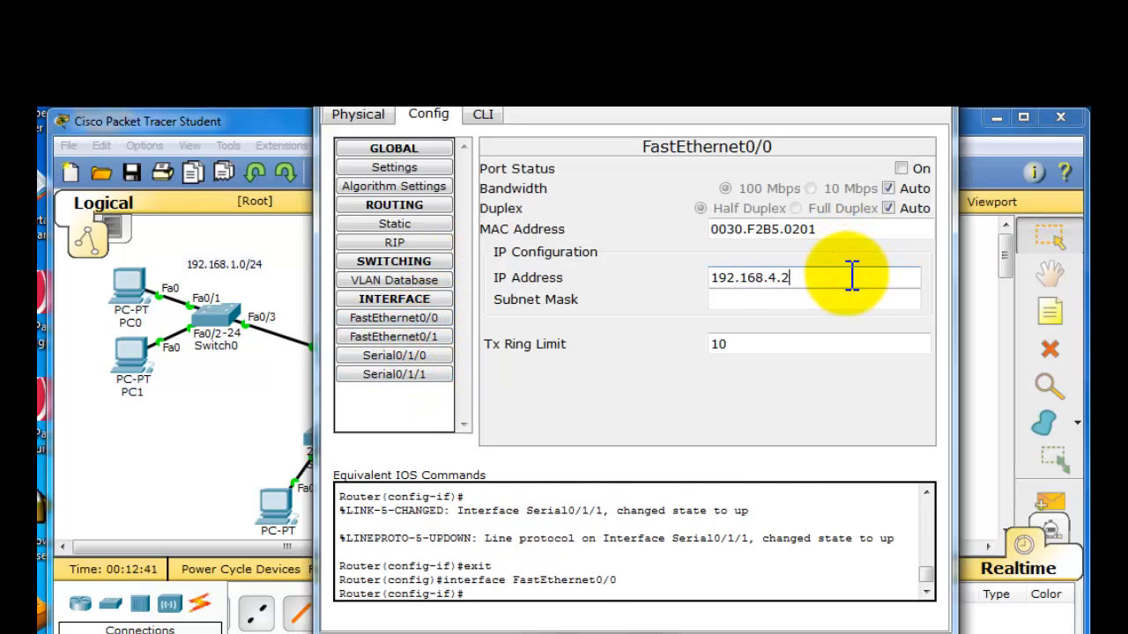
key("BackSpace")
key("BackSpace")
key("BackSpace")
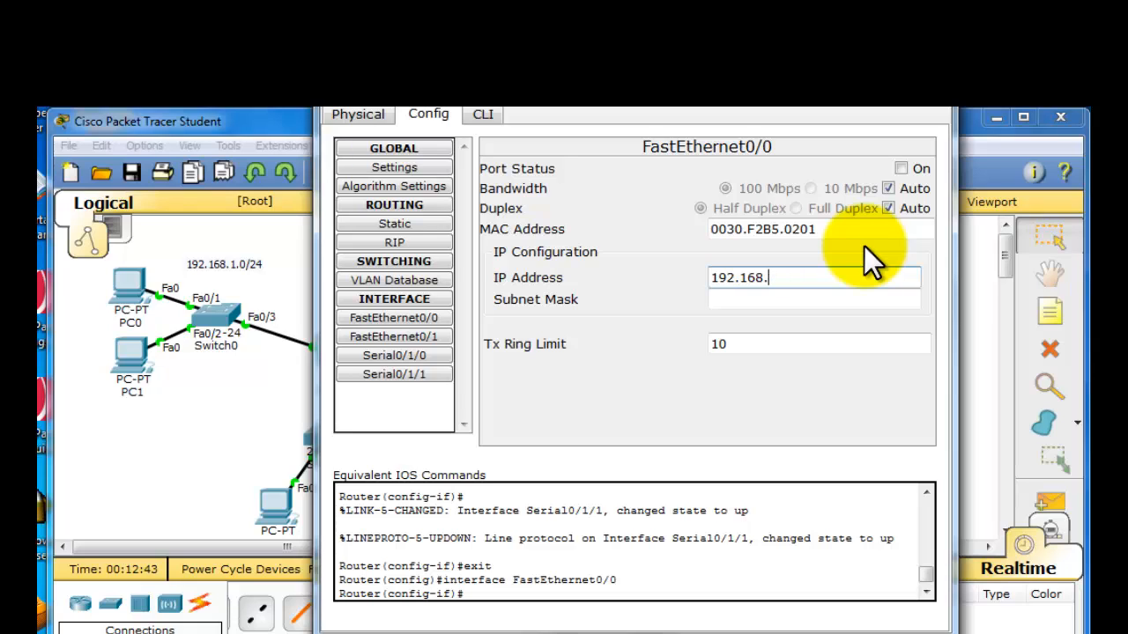
type("5.5")
- Give Router2's FastEthernet0/0 the subnet mask 255.255.255.0, turn the port on, and close the window
left_click(885, 298)
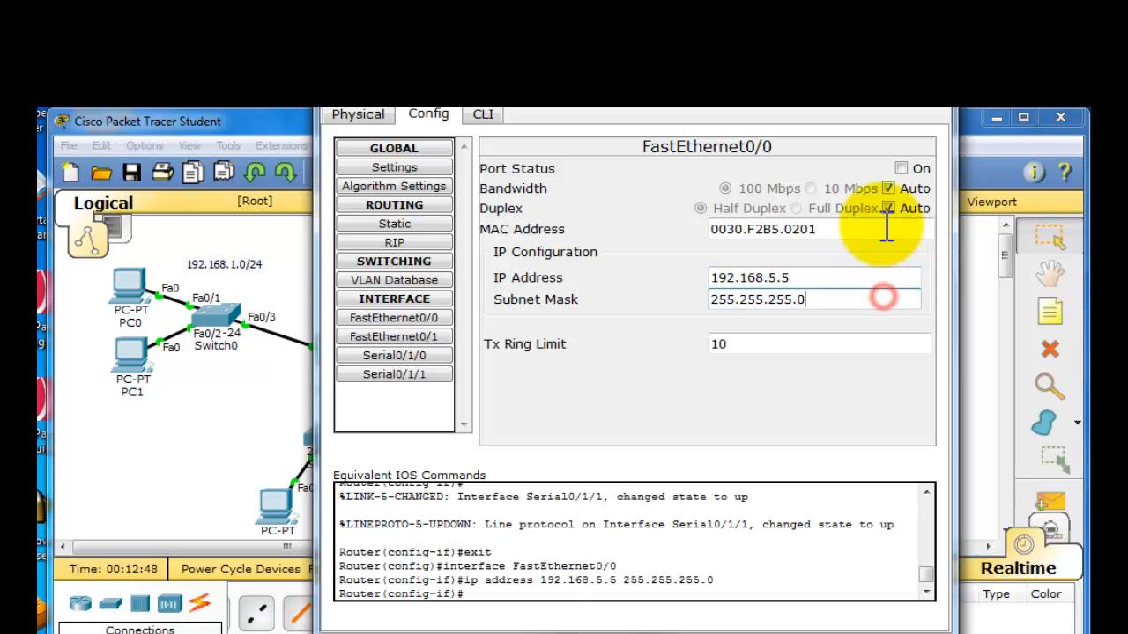
left_click(900, 169)
left_click(937, 105)
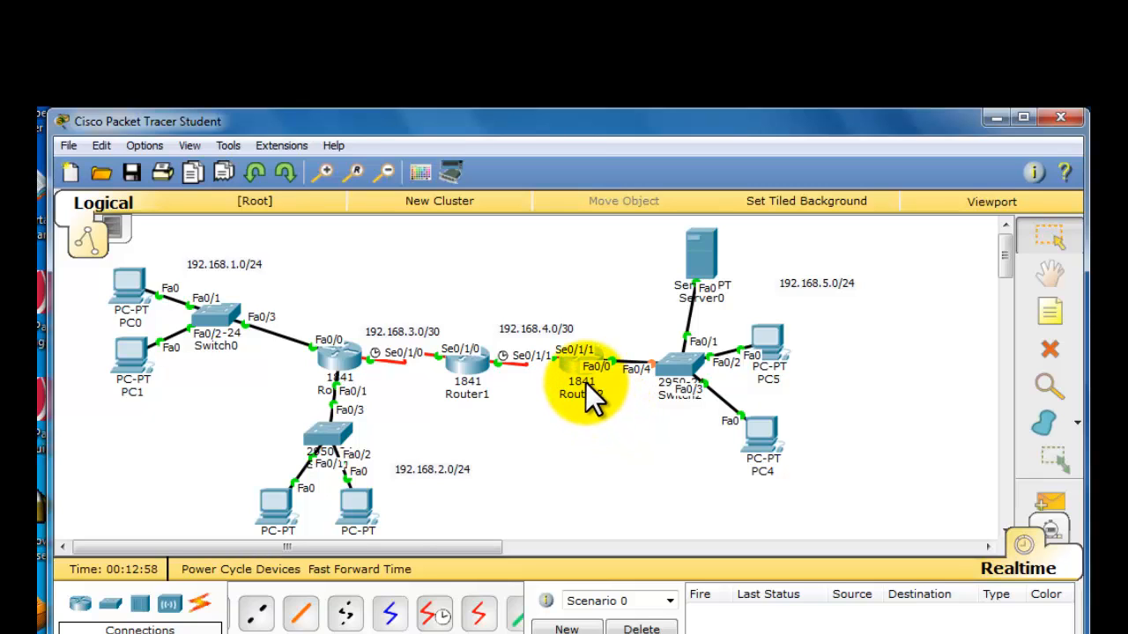
- Open Server0's IP configuration and set the static IP address 192.168.5.254 with subnet mask 255.255.255.0
mouse_move(585, 382)
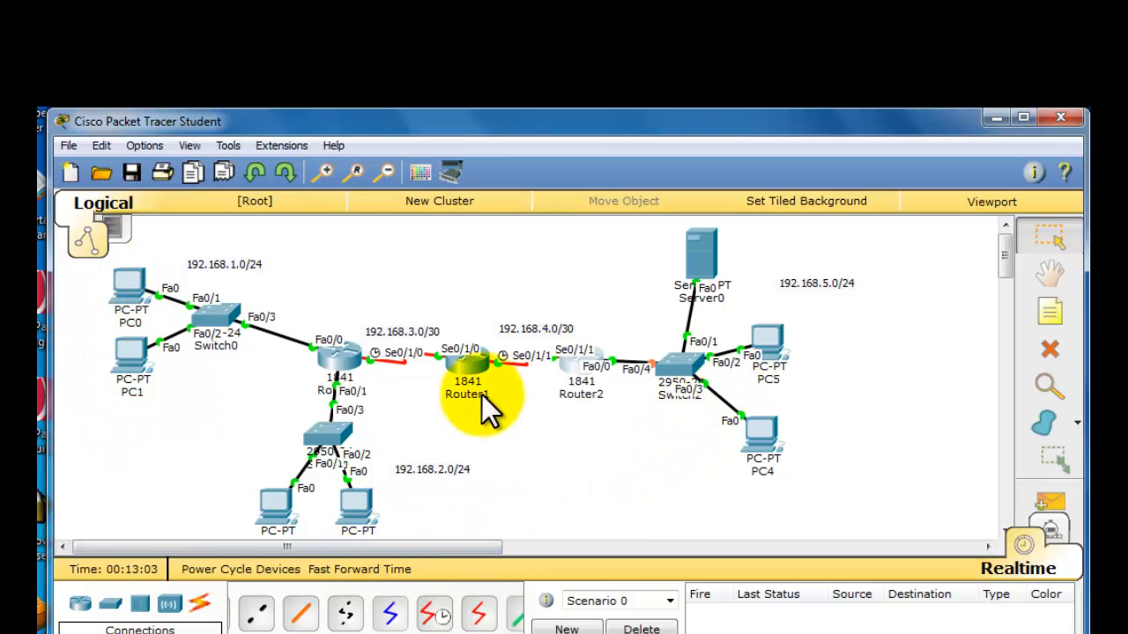
left_click(710, 261)
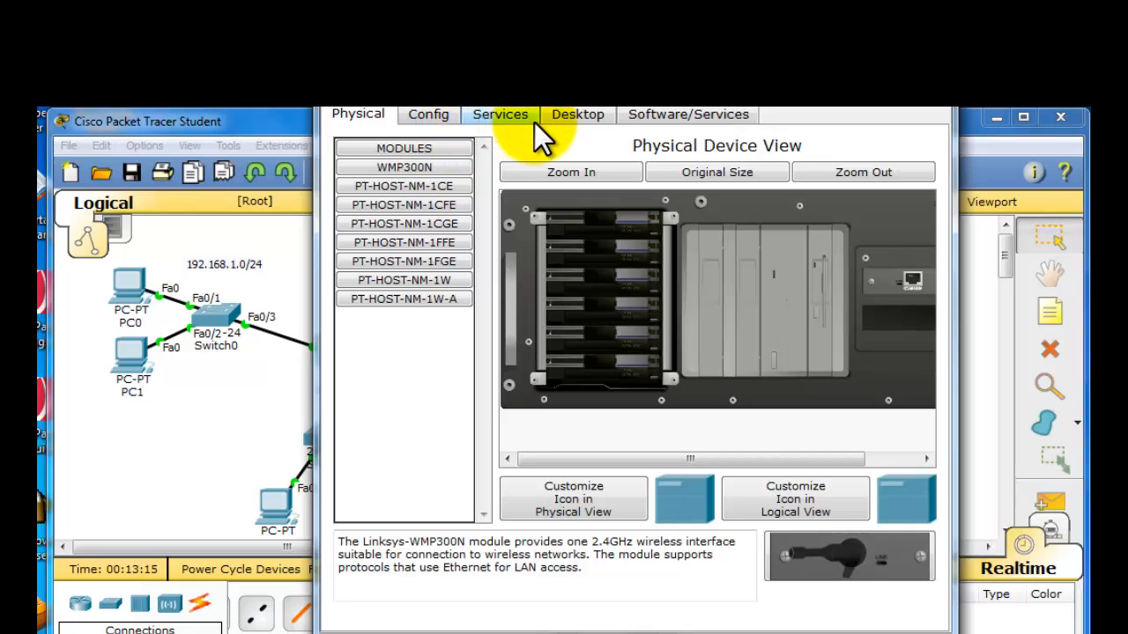
left_click(559, 116)
left_click(442, 201)
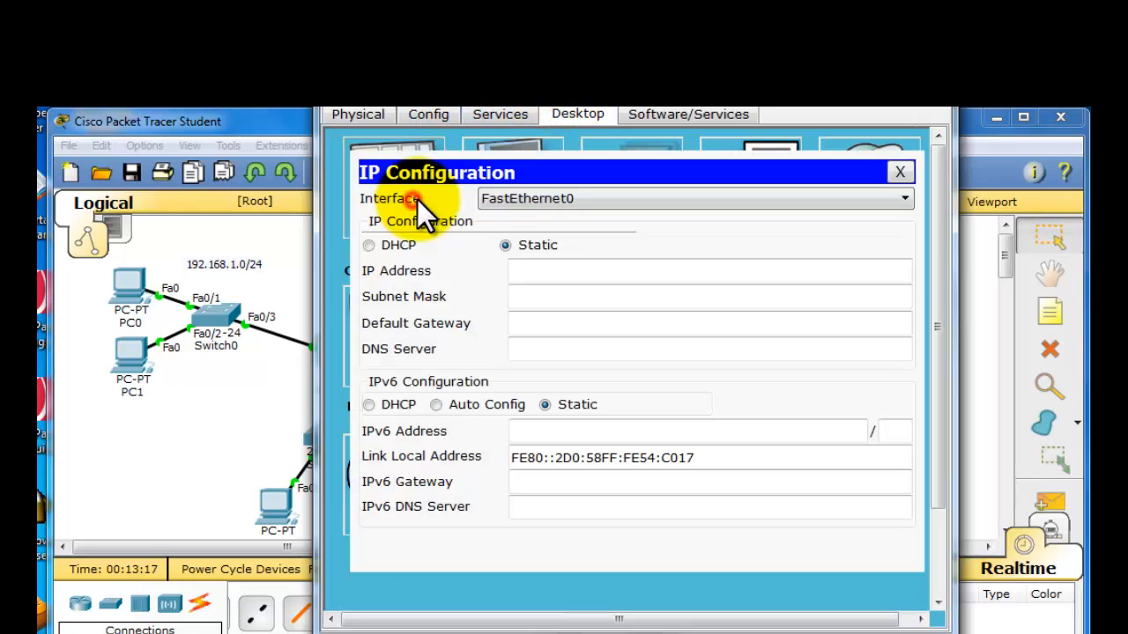
left_click(539, 276)
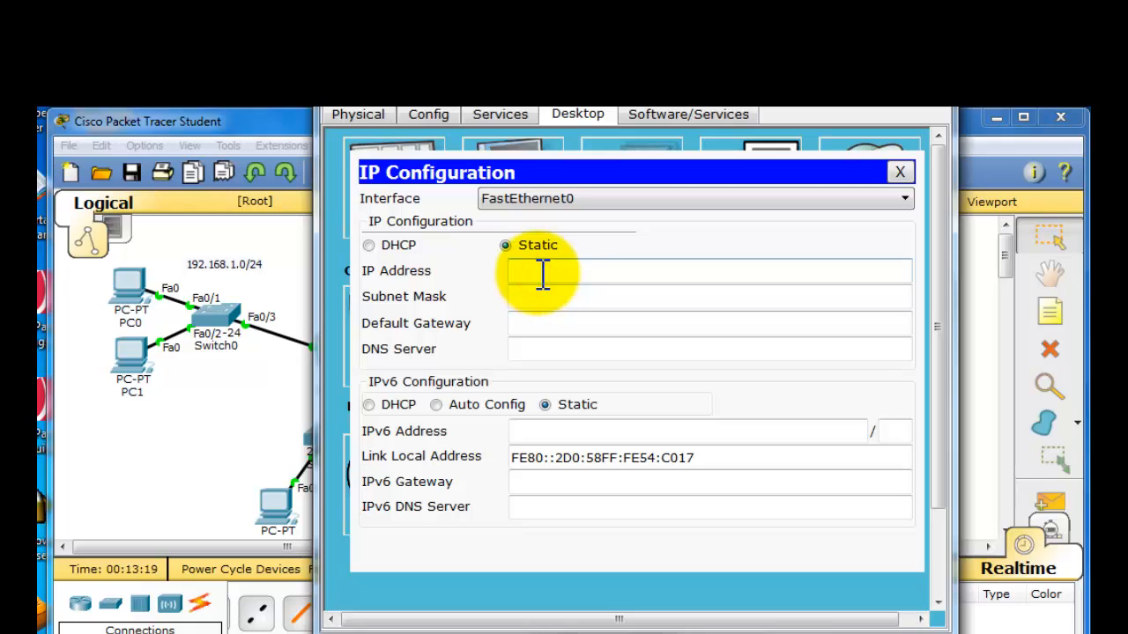
type("192.168.5.254")
key("Tab")
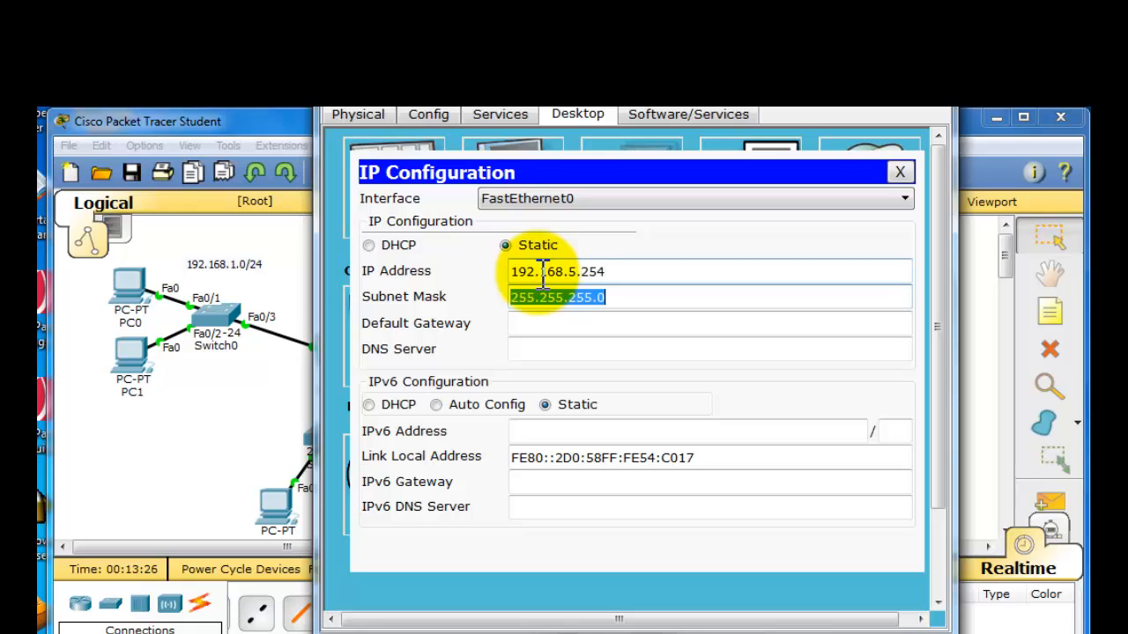
key("Tab")
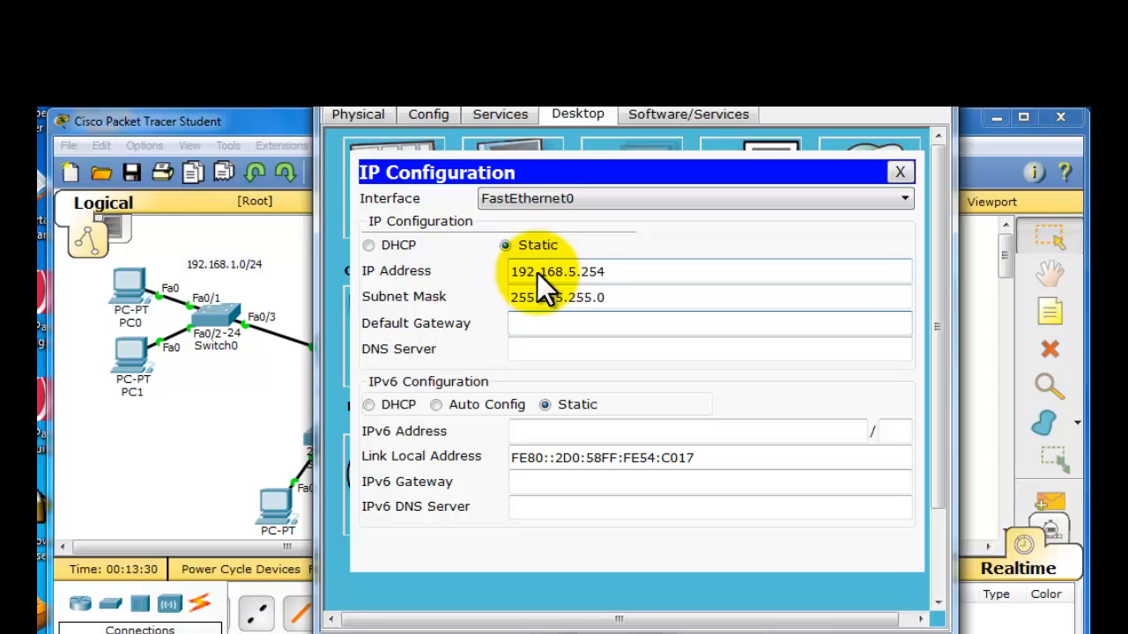
- Set Server0's default gateway to 192.168.5.5
type("192.168.4.2")
key("BackSpace")
key("BackSpace")
key("BackSpace")
type("5.5")
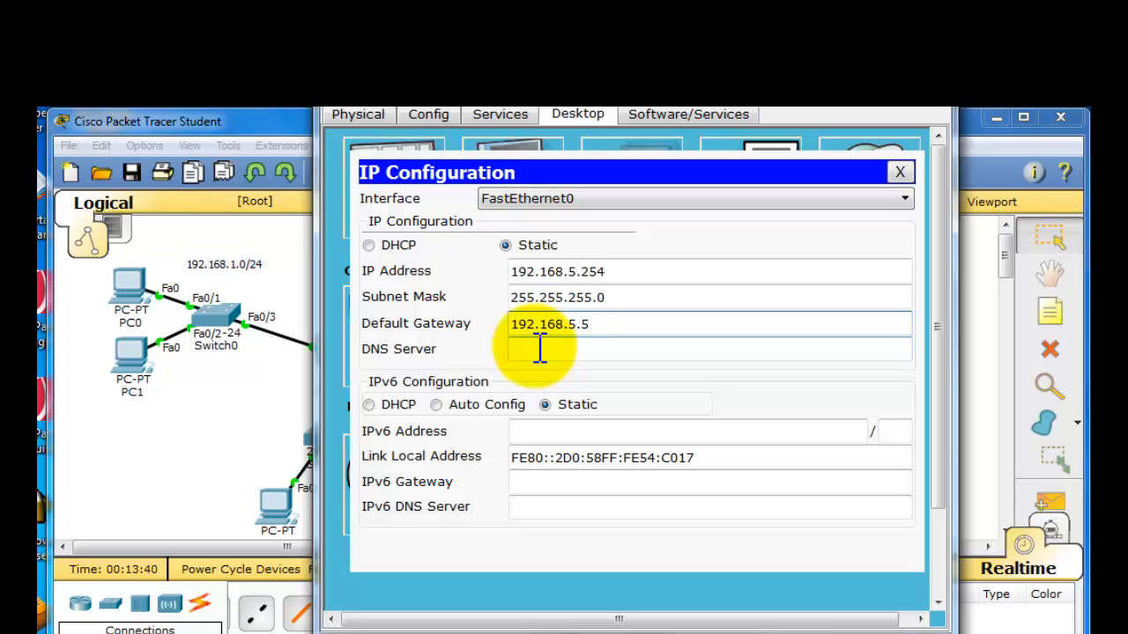
- Copy Server0's own IP address, 192.168.5.254, into its DNS server setting and close the window
left_click_drag(617, 271, 425, 263)
key("ctrl+c")
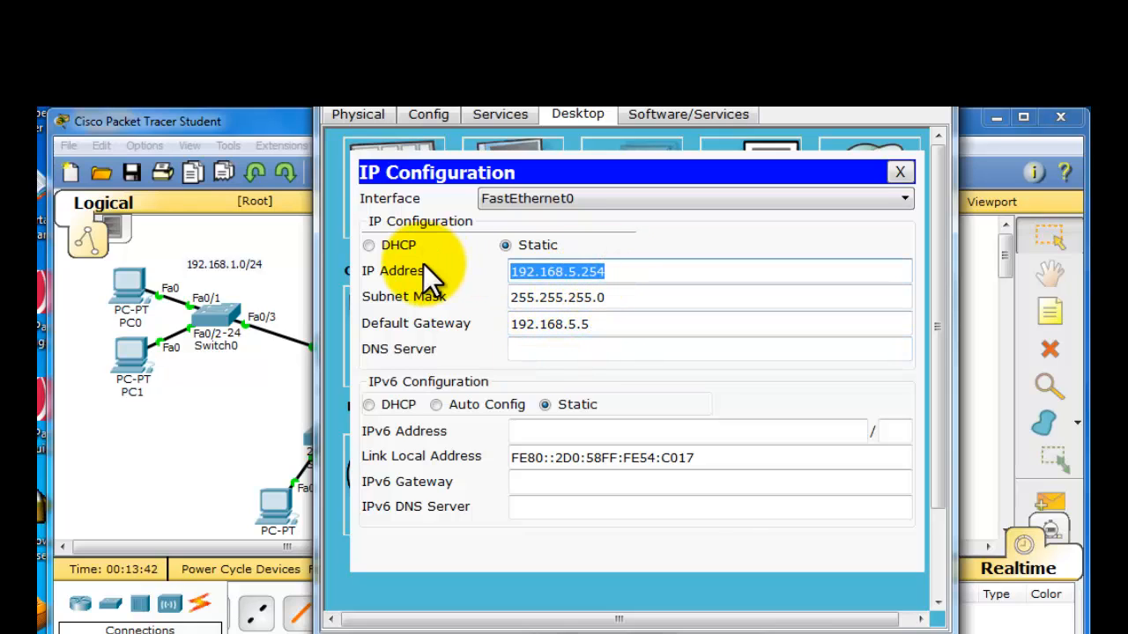
left_click(532, 348)
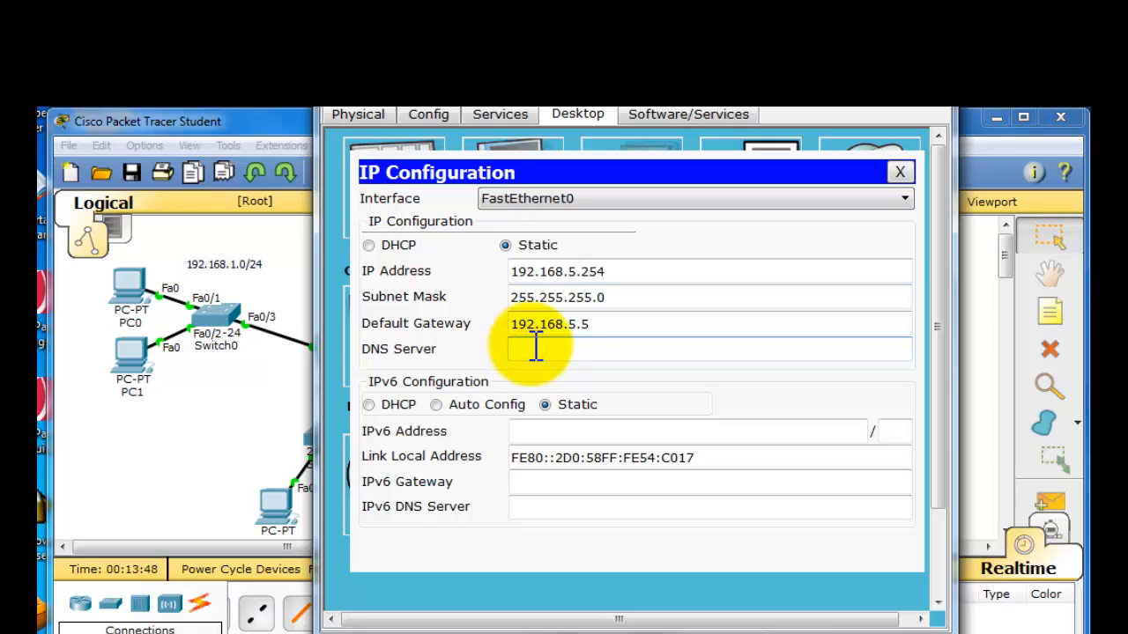
key("ctrl+v")
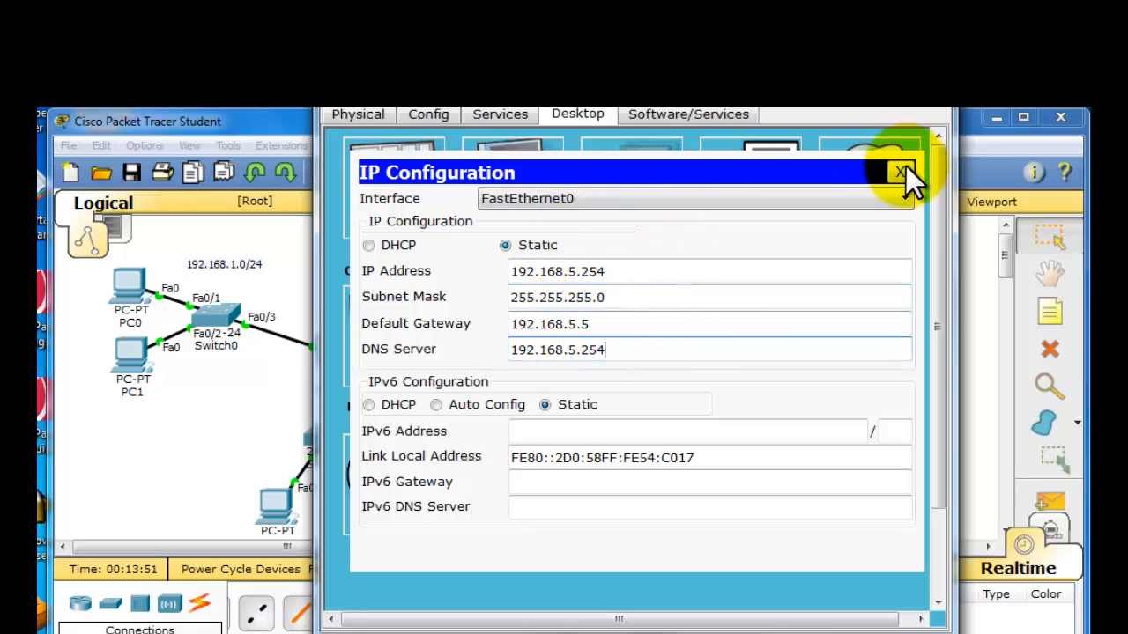
left_click(932, 111)
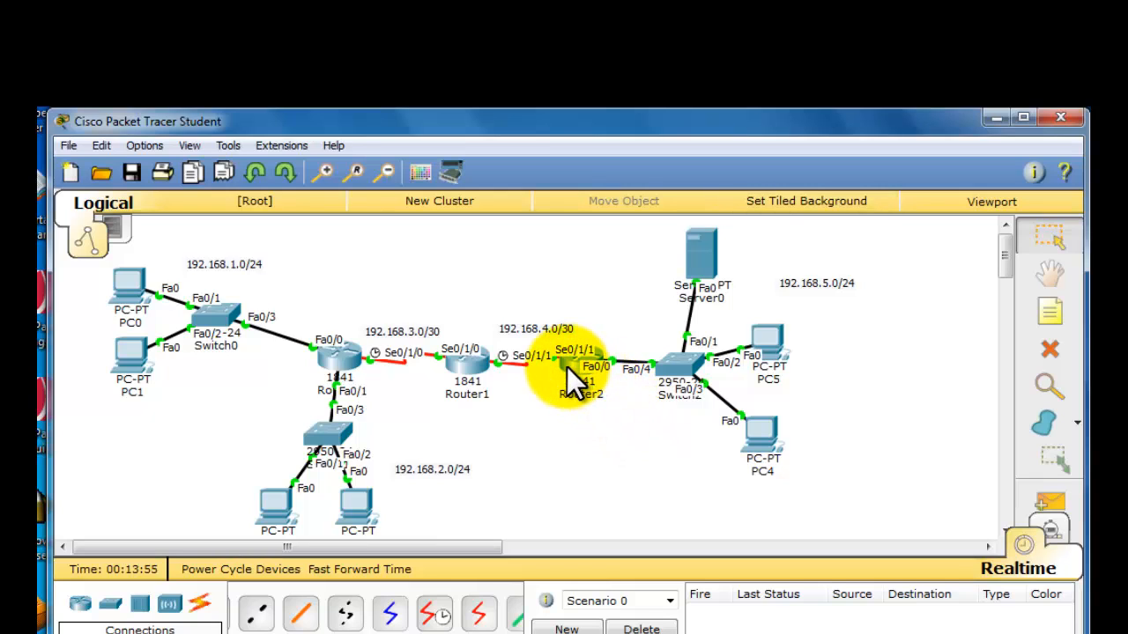
- Open the DHCP service on Server0 and set the serverPool default gateway to 192.168.5.5
mouse_move(568, 368)
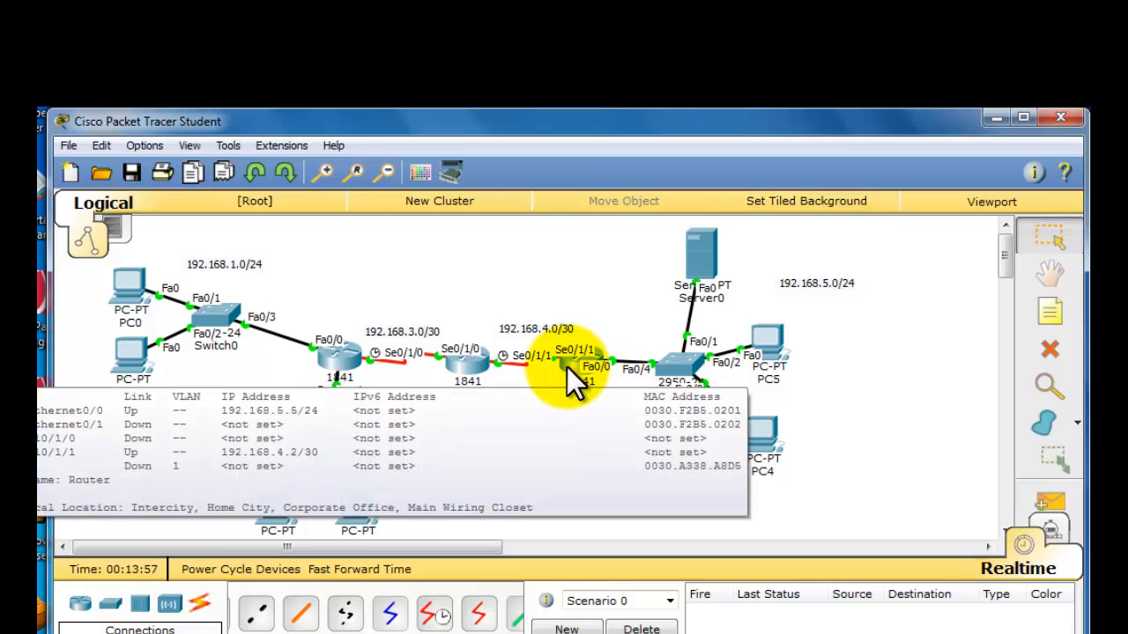
left_click(615, 261)
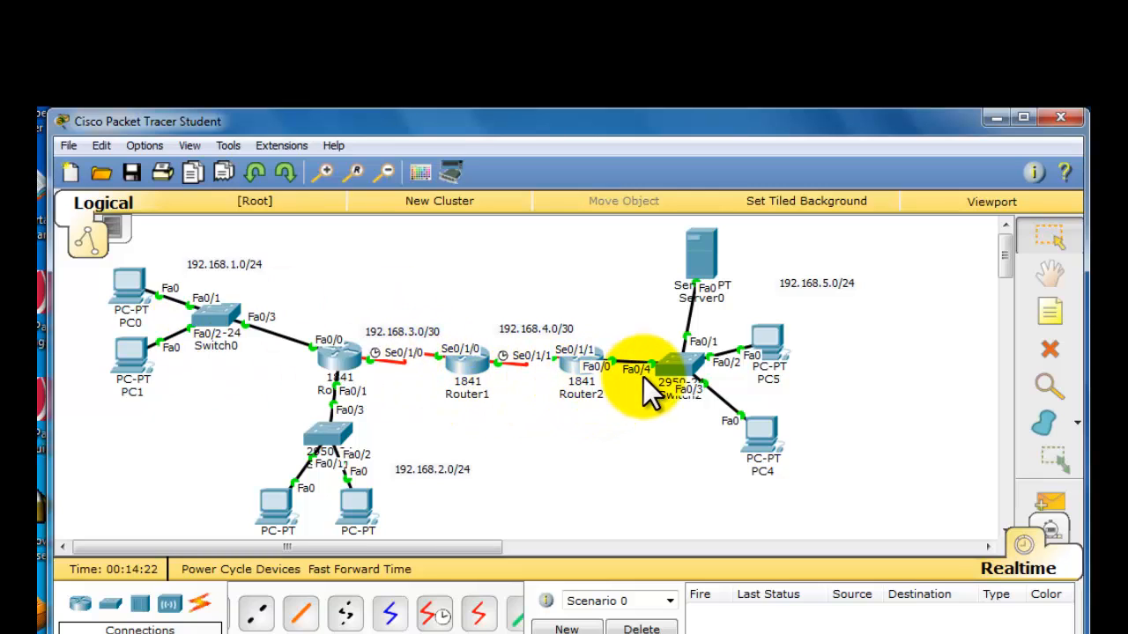
left_click(704, 263)
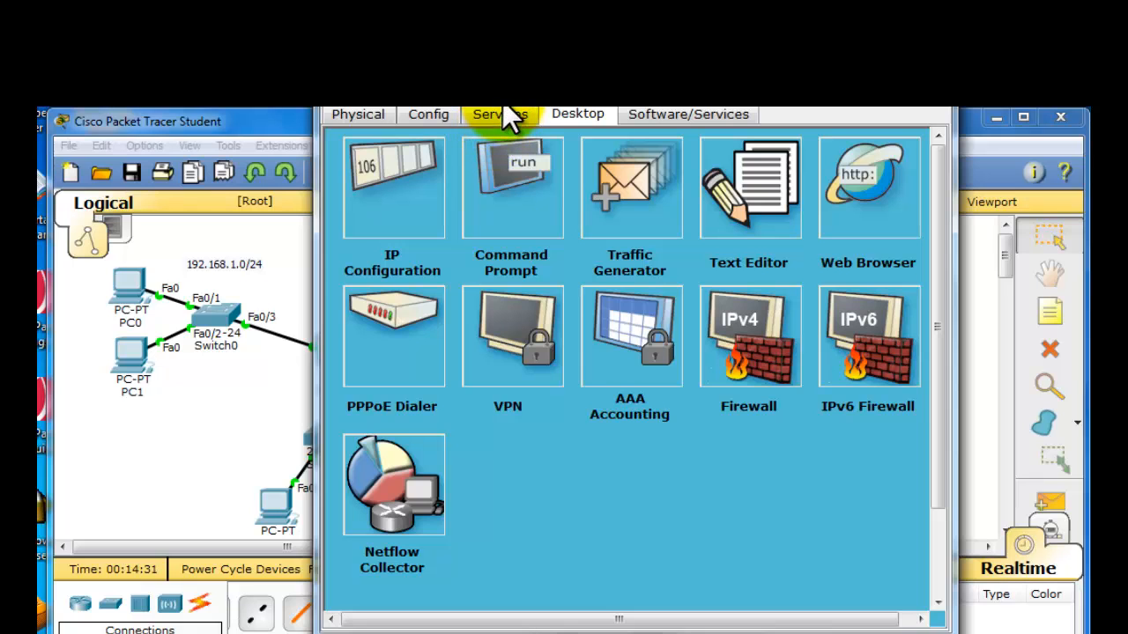
left_click_drag(502, 100, 464, 150)
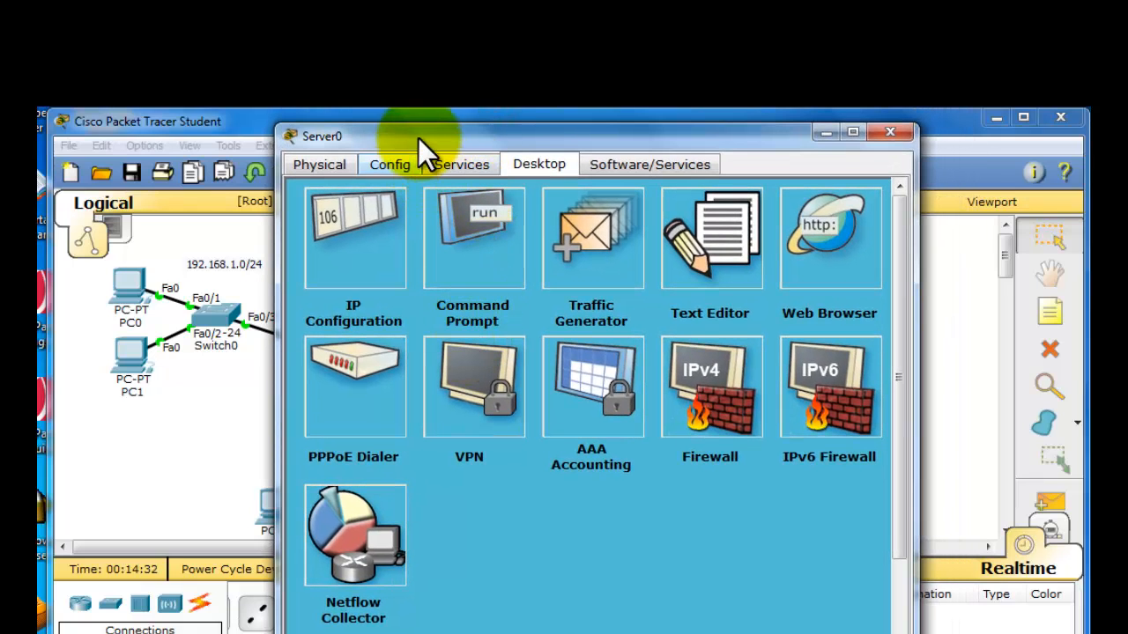
left_click(454, 166)
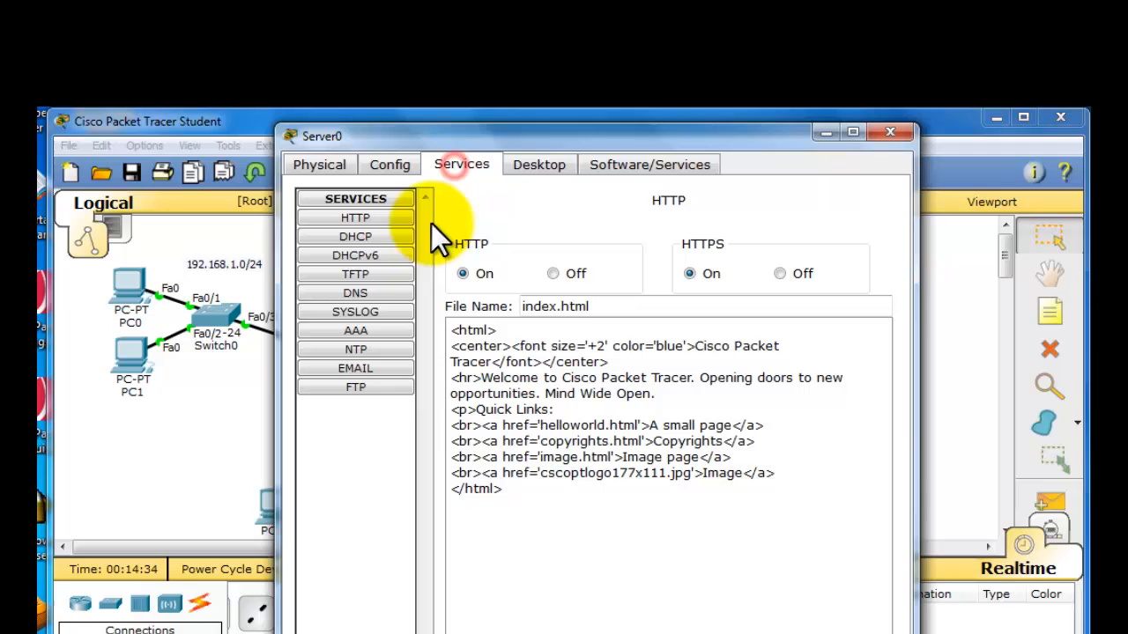
left_click(385, 238)
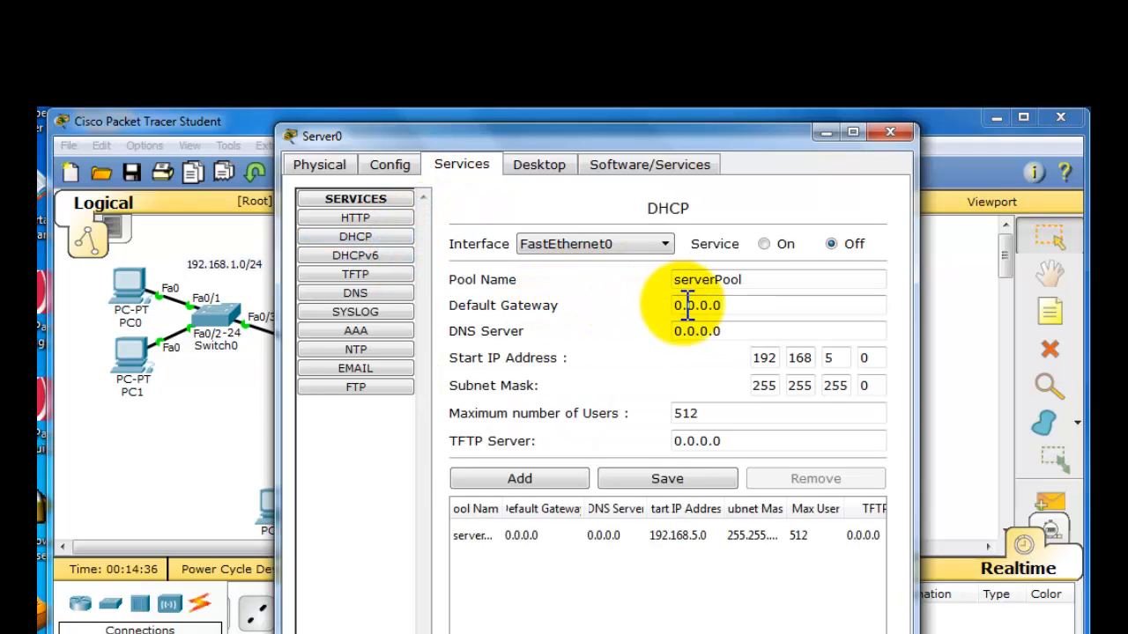
left_click(746, 305)
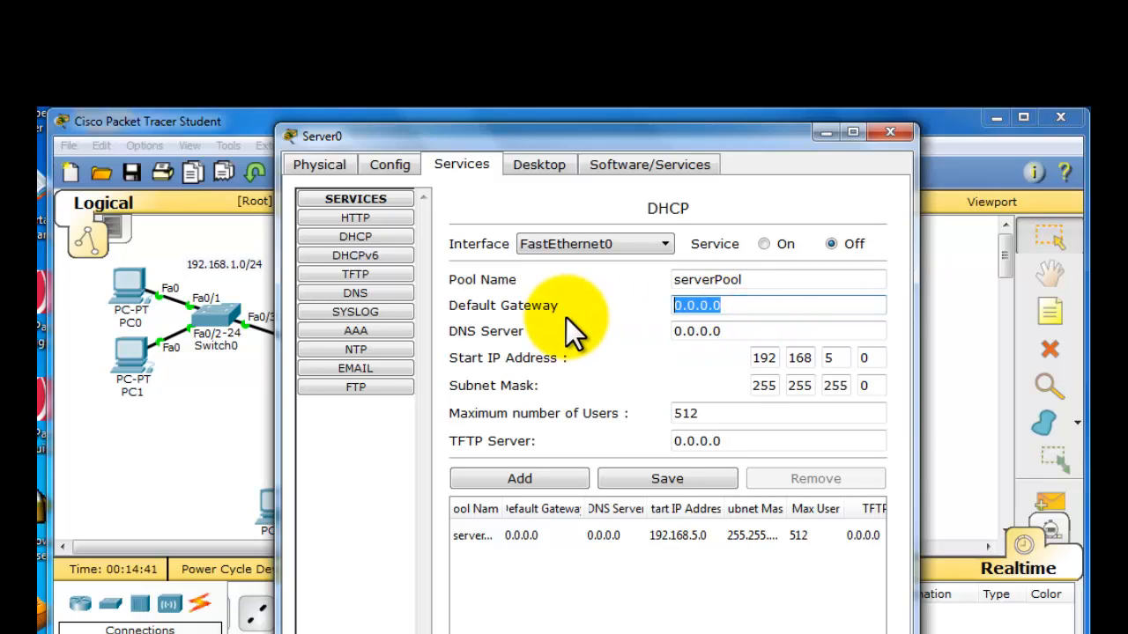
key("ctrl+v")
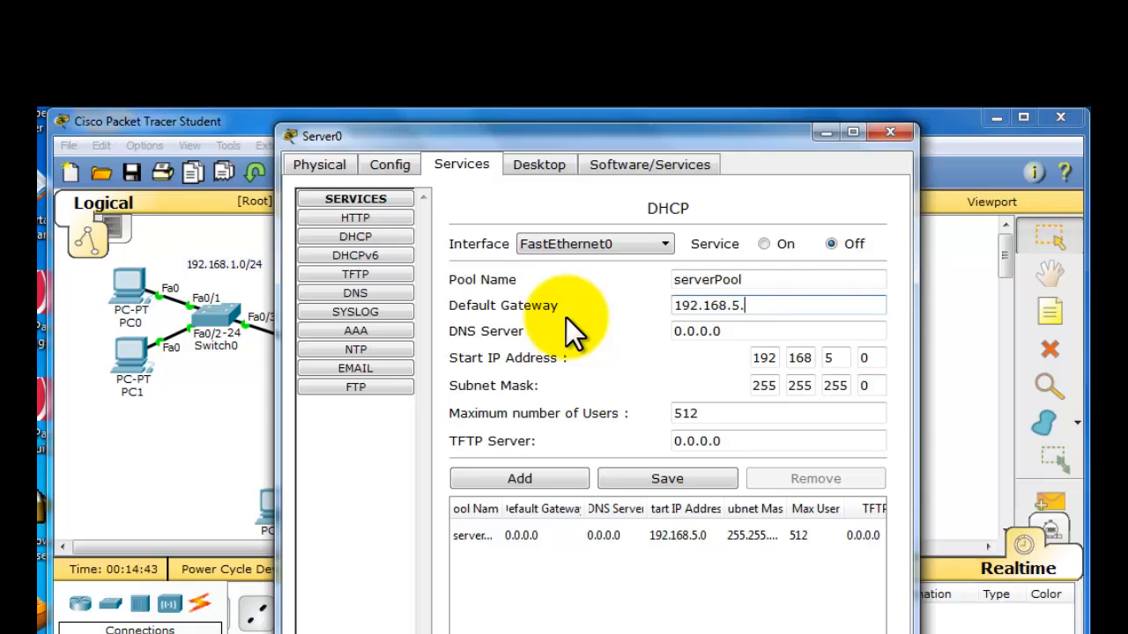
type("5")
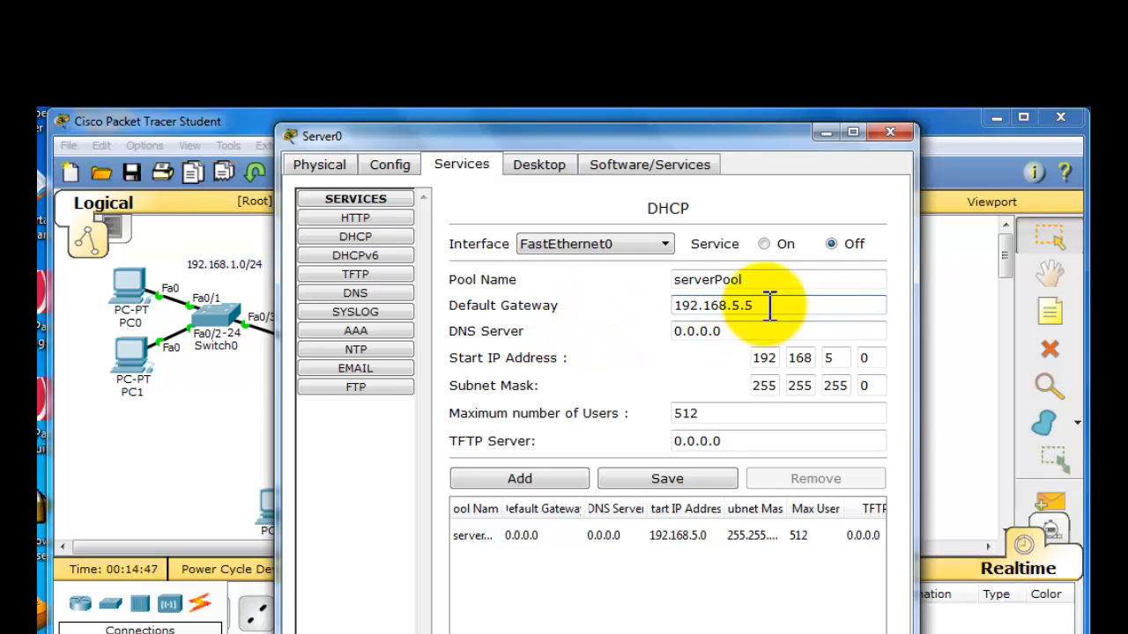
- Set the DHCP pool's DNS server to 192.168.5.254 and its start IP address to 192.168.5.1
left_click_drag(741, 331, 661, 335)
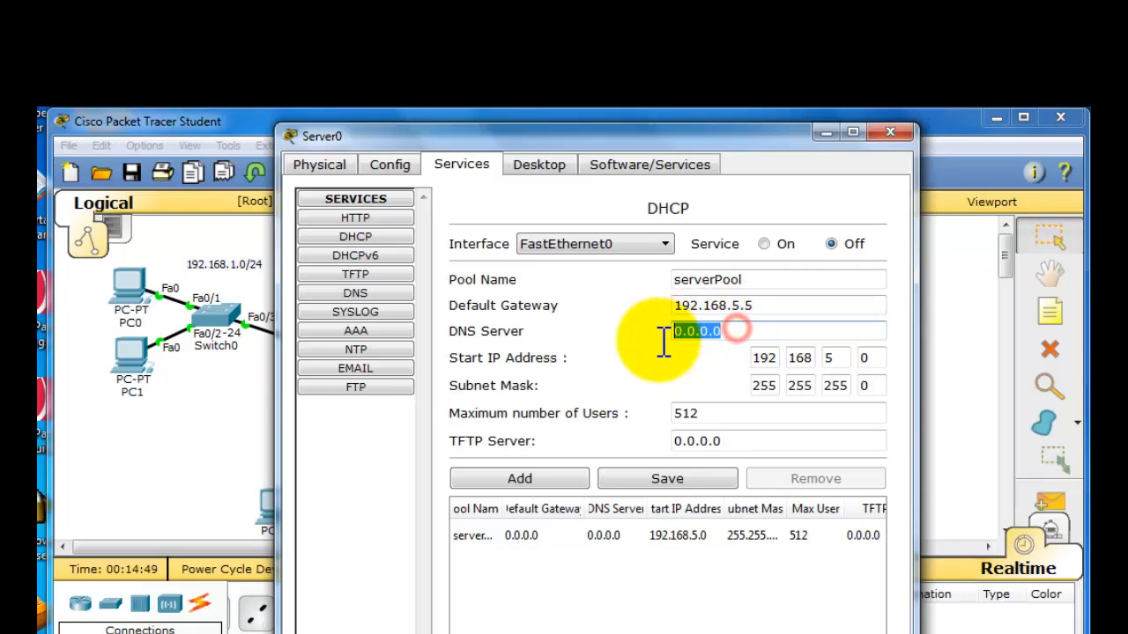
key("ctrl+v")
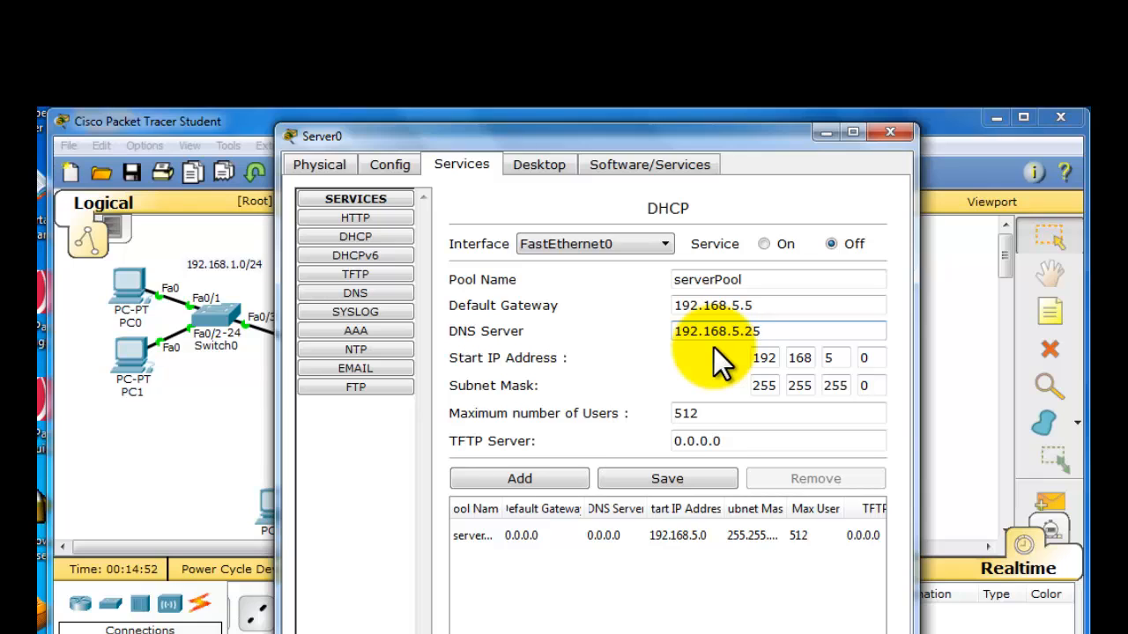
type("4")
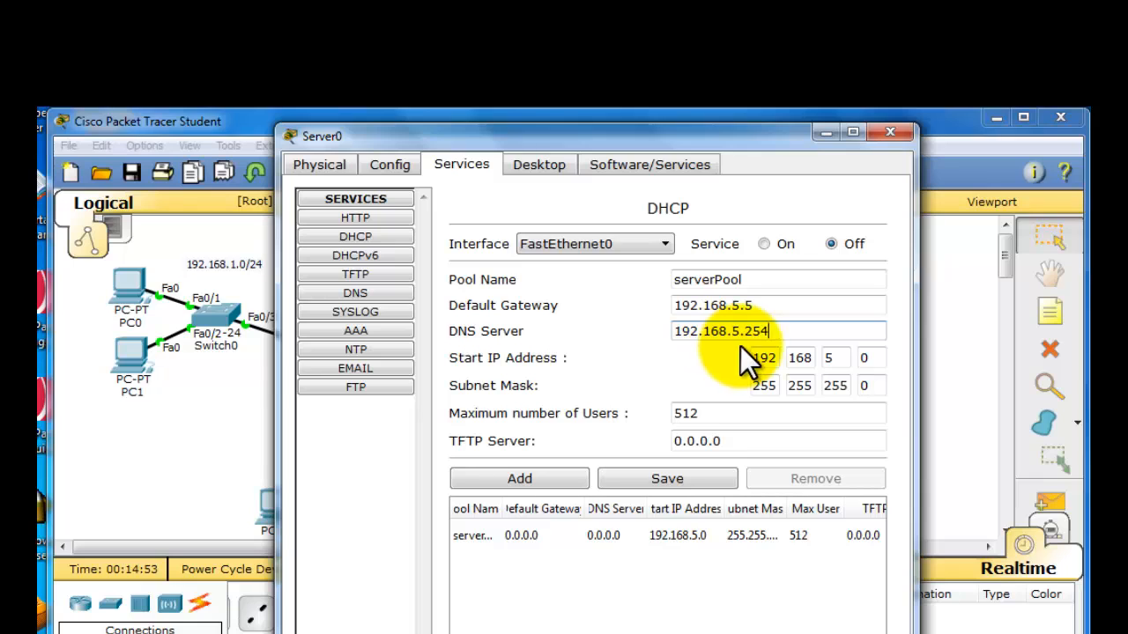
left_click(865, 359)
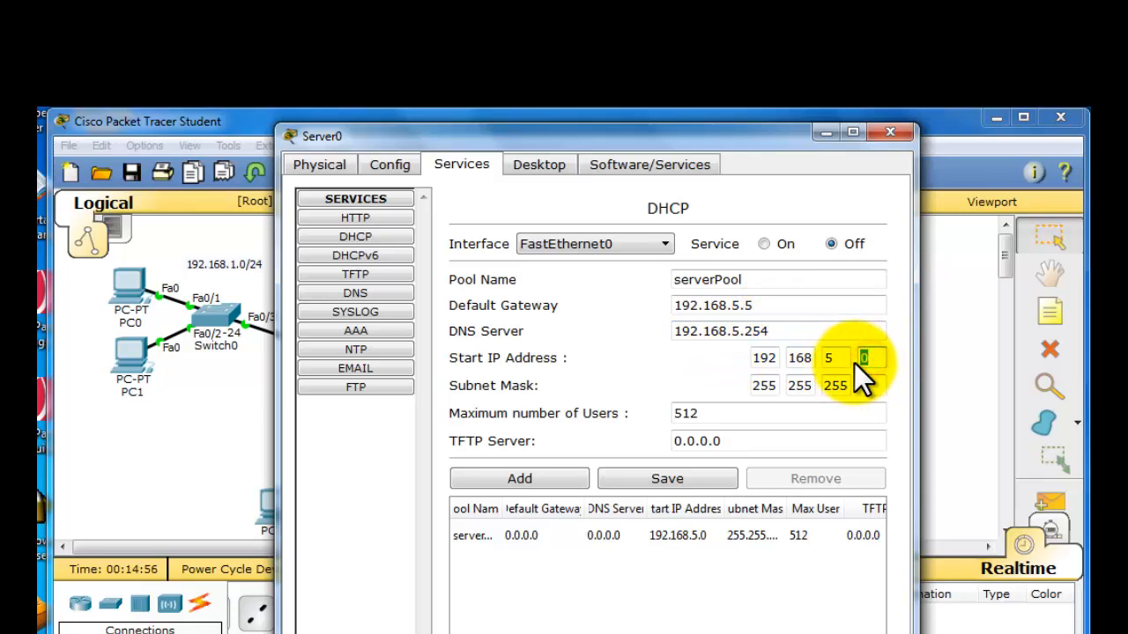
type("1")
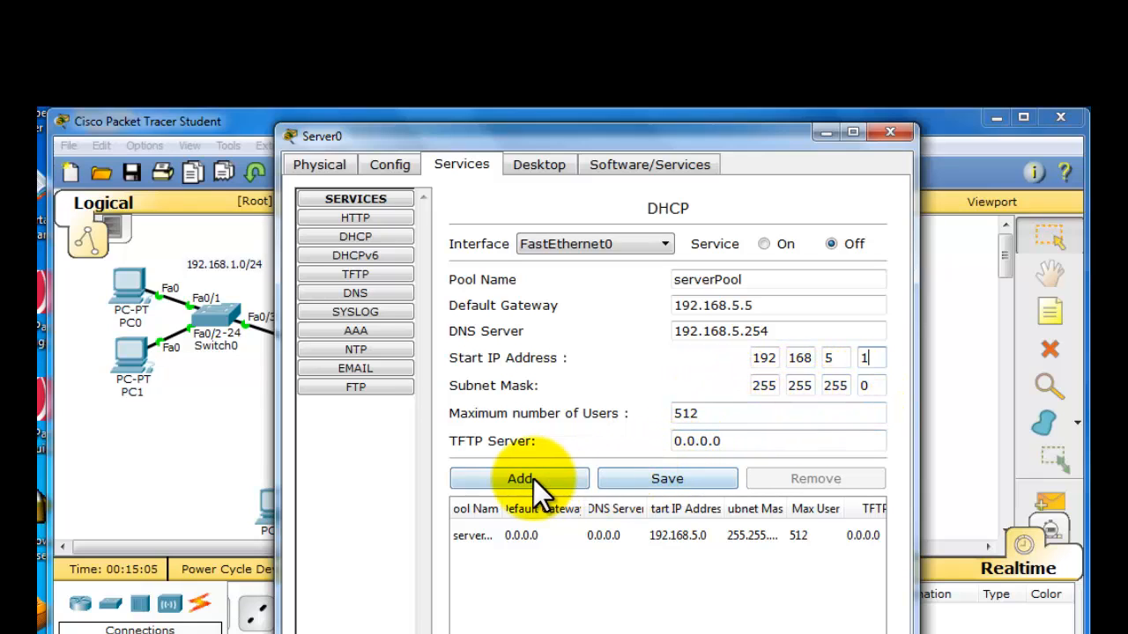
- Save the edited serverPool settings and close Server0's window
left_click(630, 477)
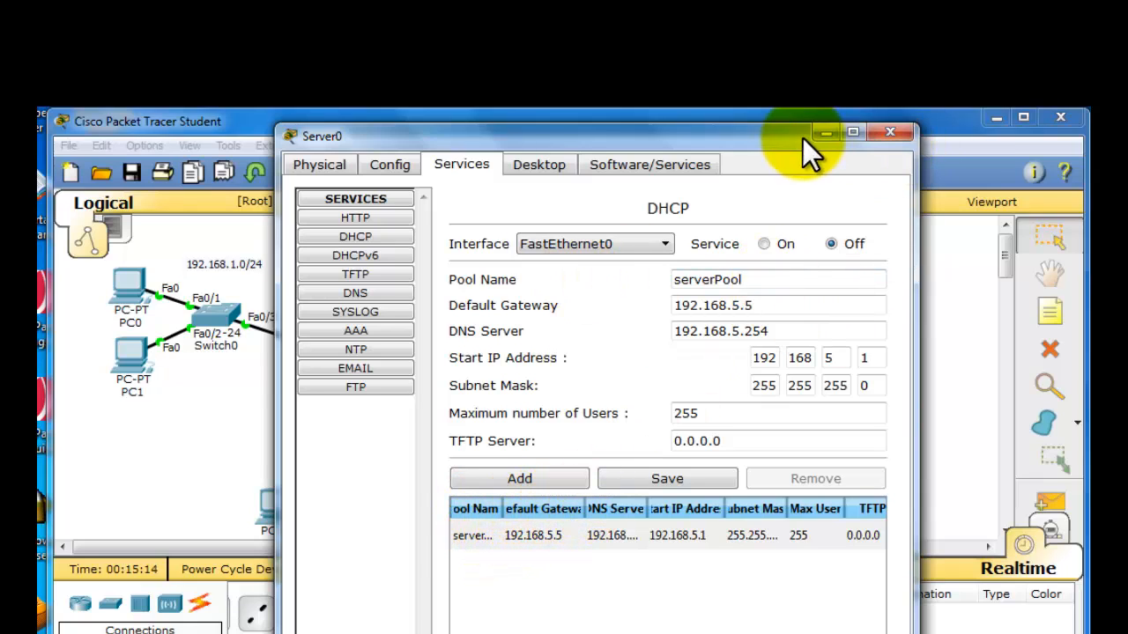
left_click_drag(775, 137, 563, 132)
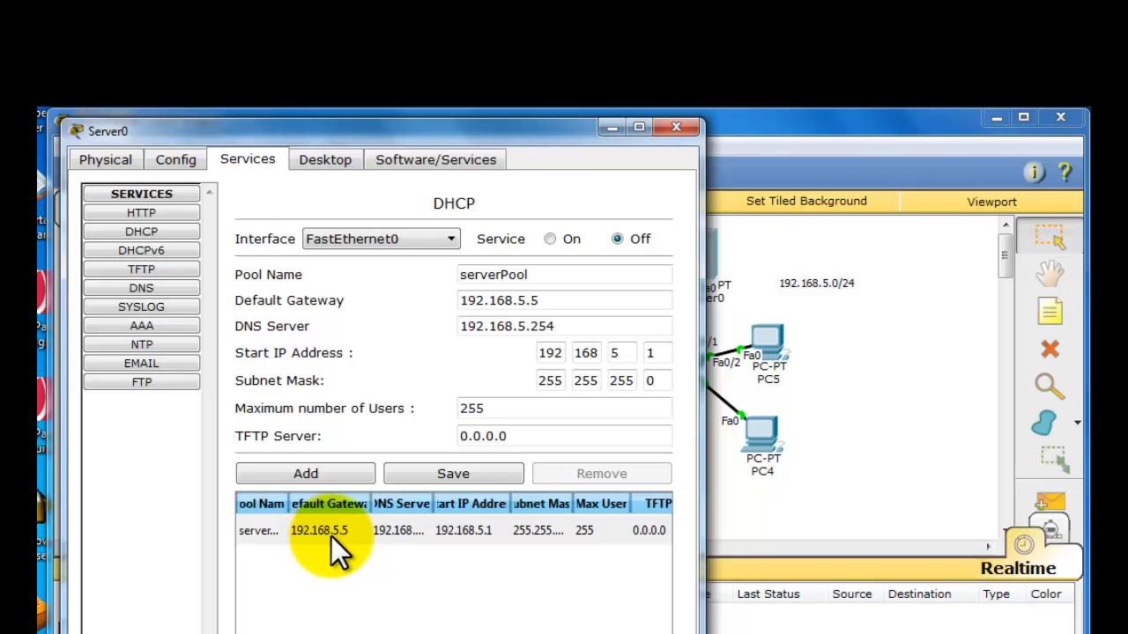
left_click(677, 129)
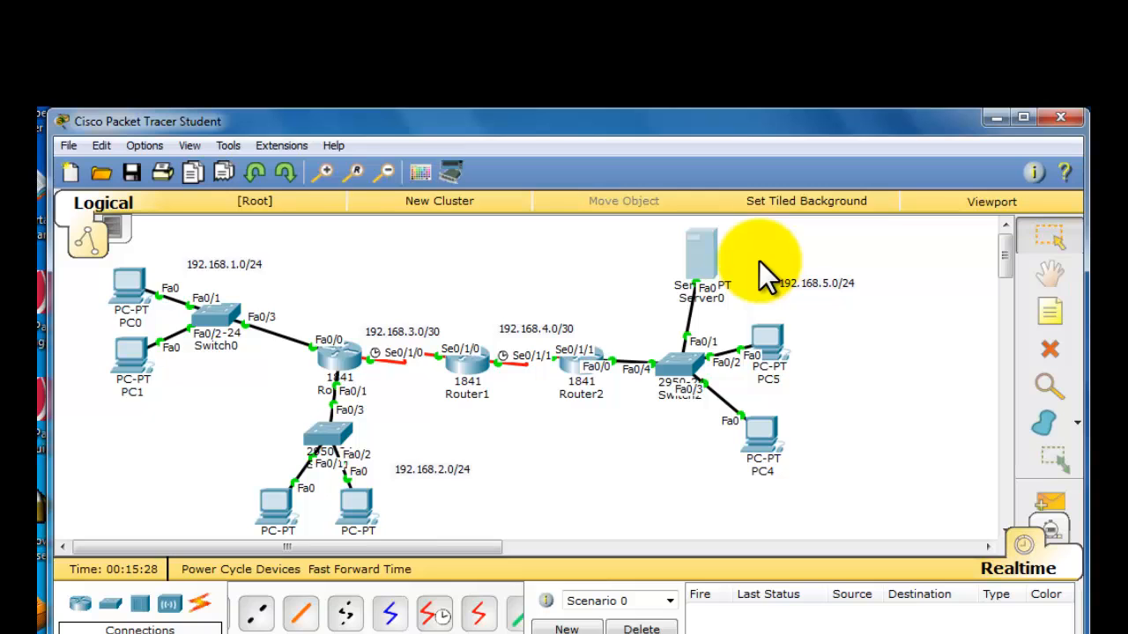
- Switch PC5's IPv4 configuration from static to DHCP, repeat the DHCP request once, and close its window
left_click(773, 346)
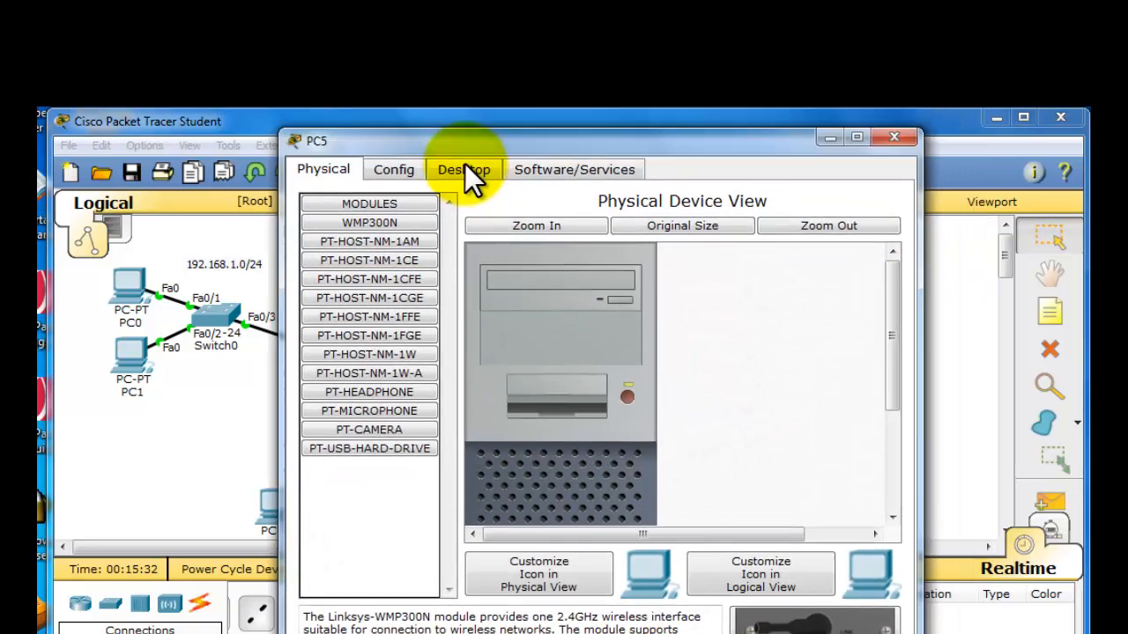
left_click(427, 219)
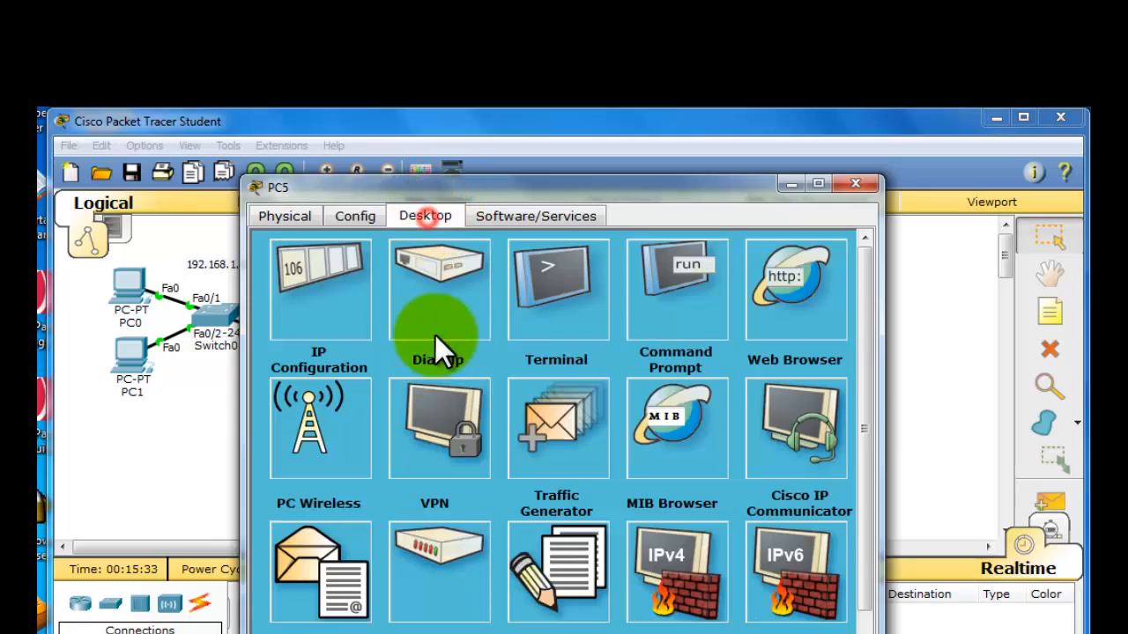
left_click(333, 320)
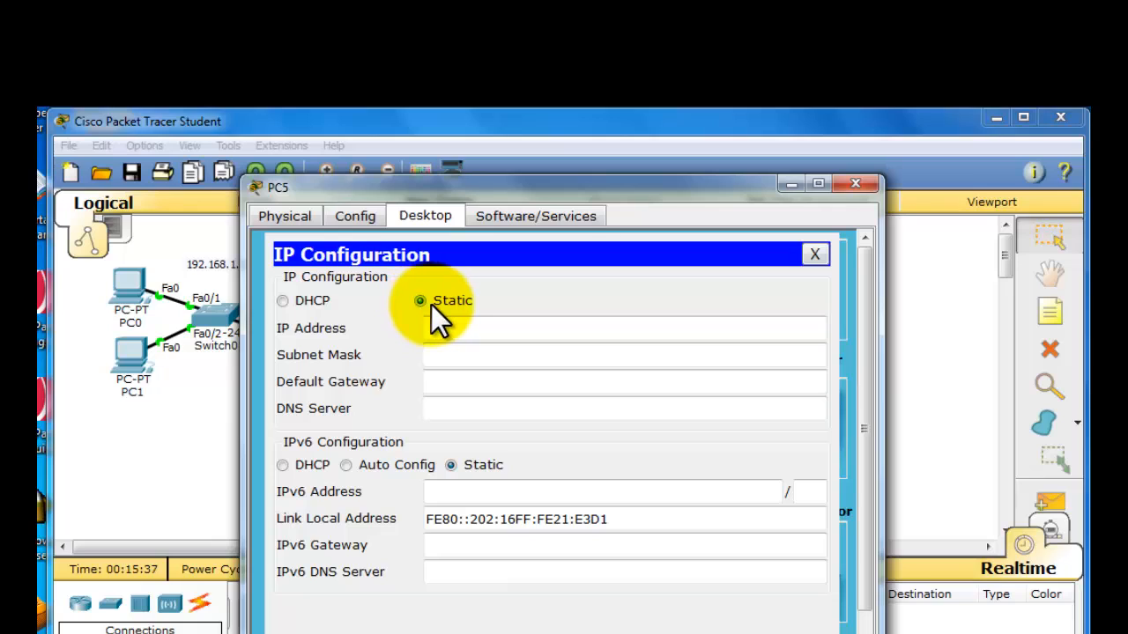
left_click(283, 301)
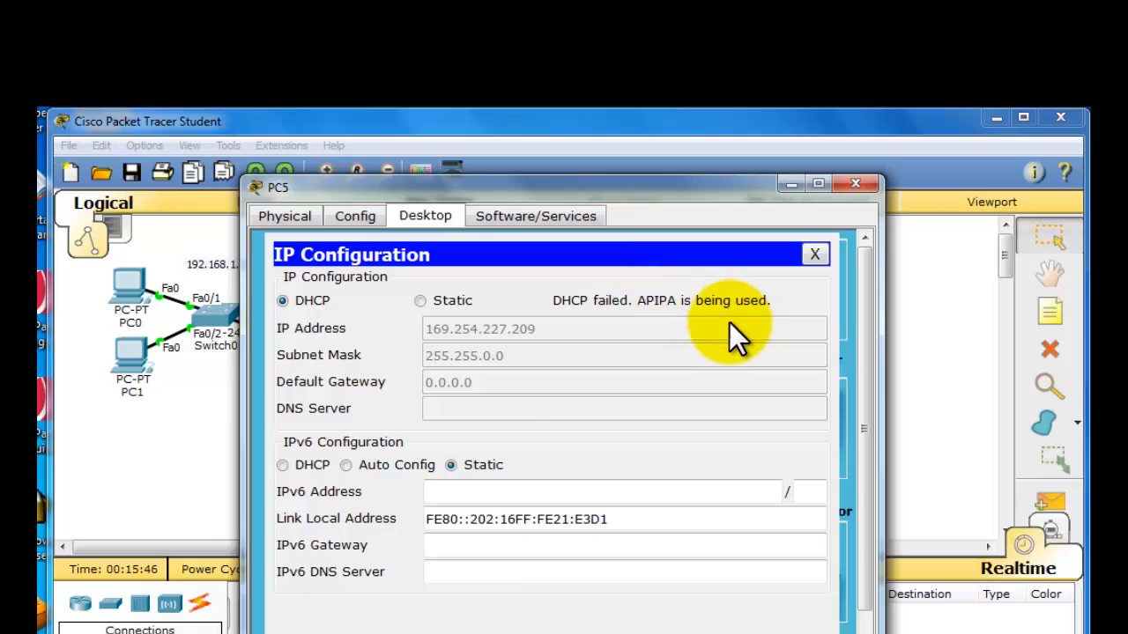
left_click(421, 302)
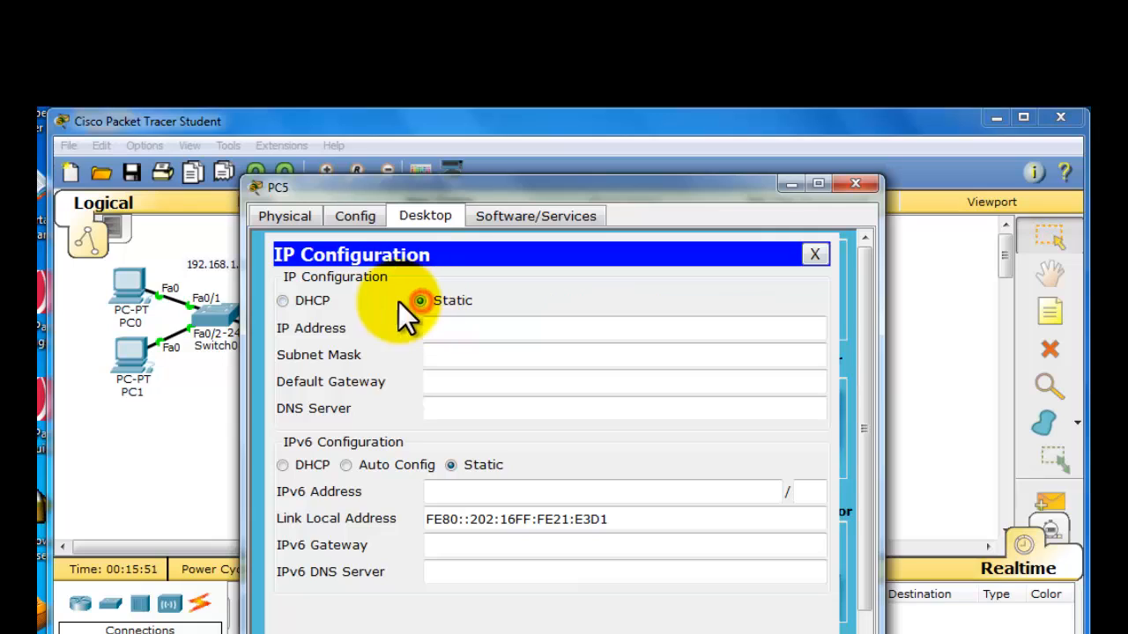
left_click(301, 300)
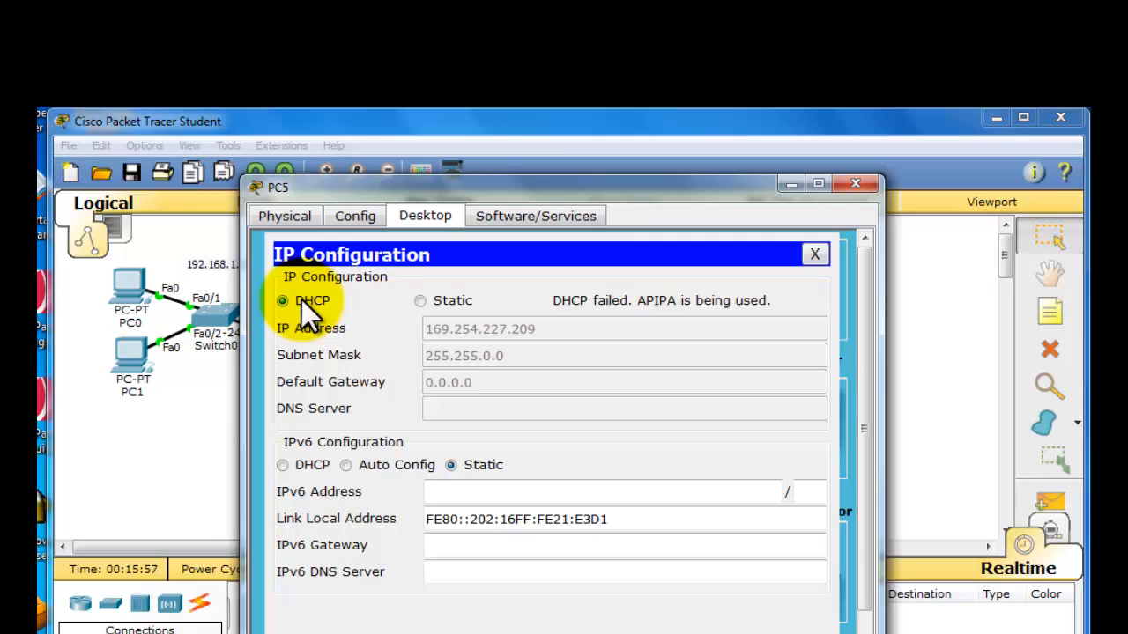
left_click(855, 184)
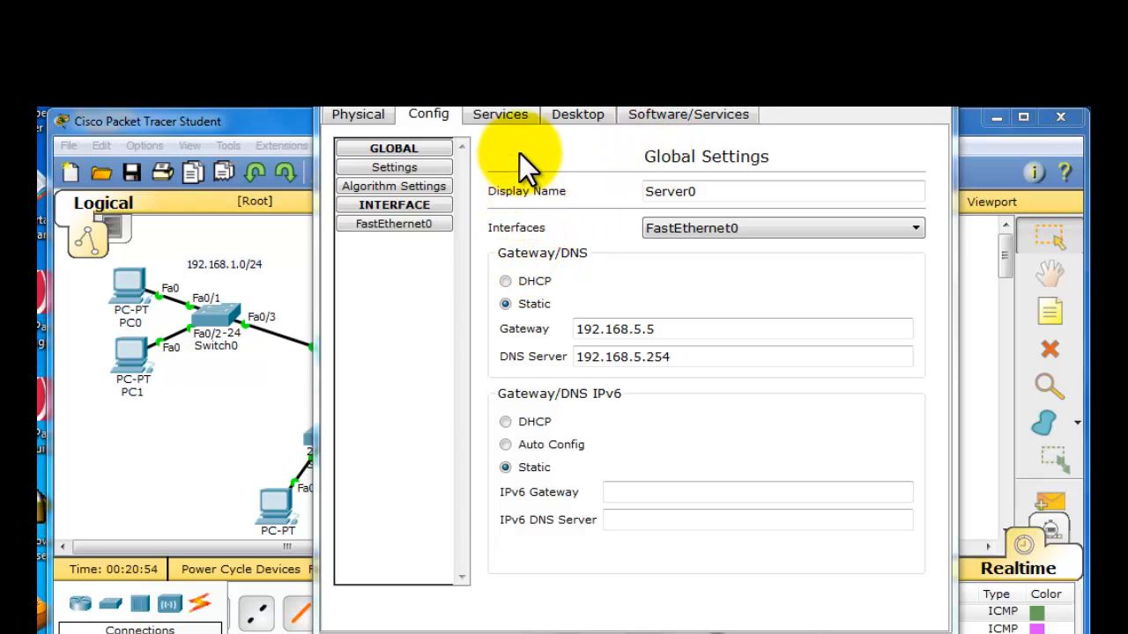
- Turn on the DHCP service for FastEthernet0 on Server0 and close the server's window
left_click(516, 118)
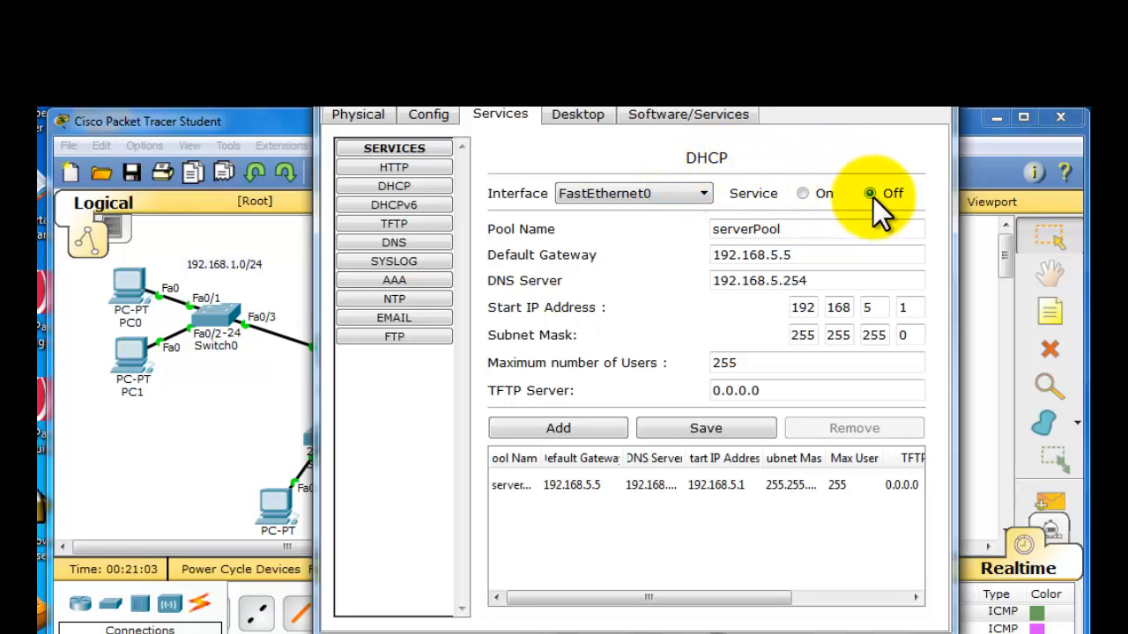
left_click(803, 194)
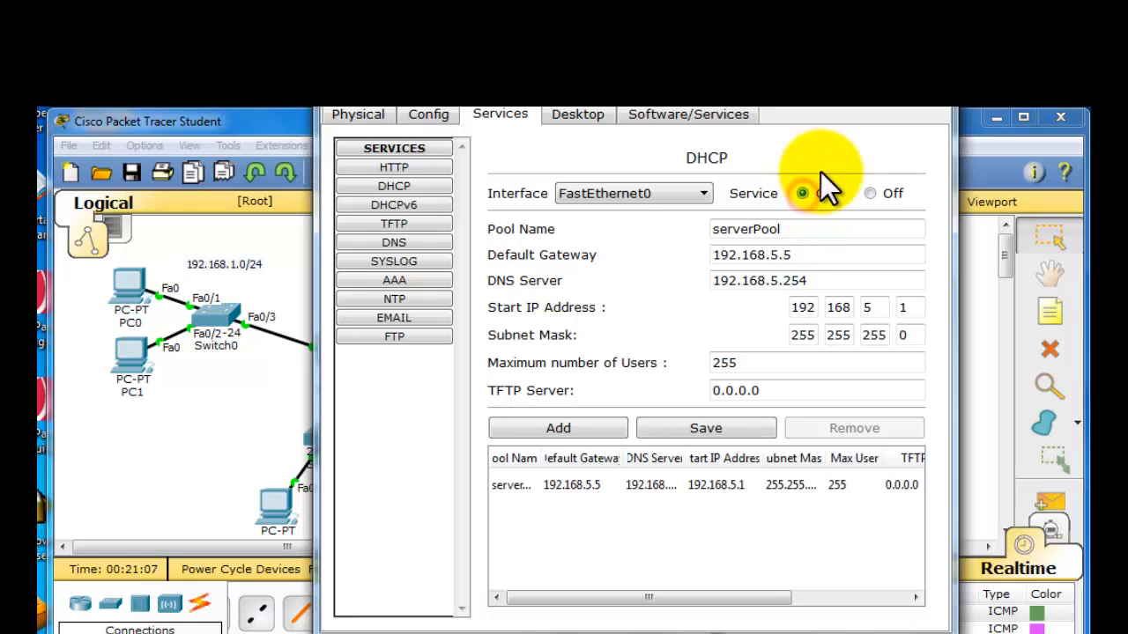
left_click(912, 111)
- Check the IP settings that PC5 receives through DHCP and close its window
left_click(775, 351)
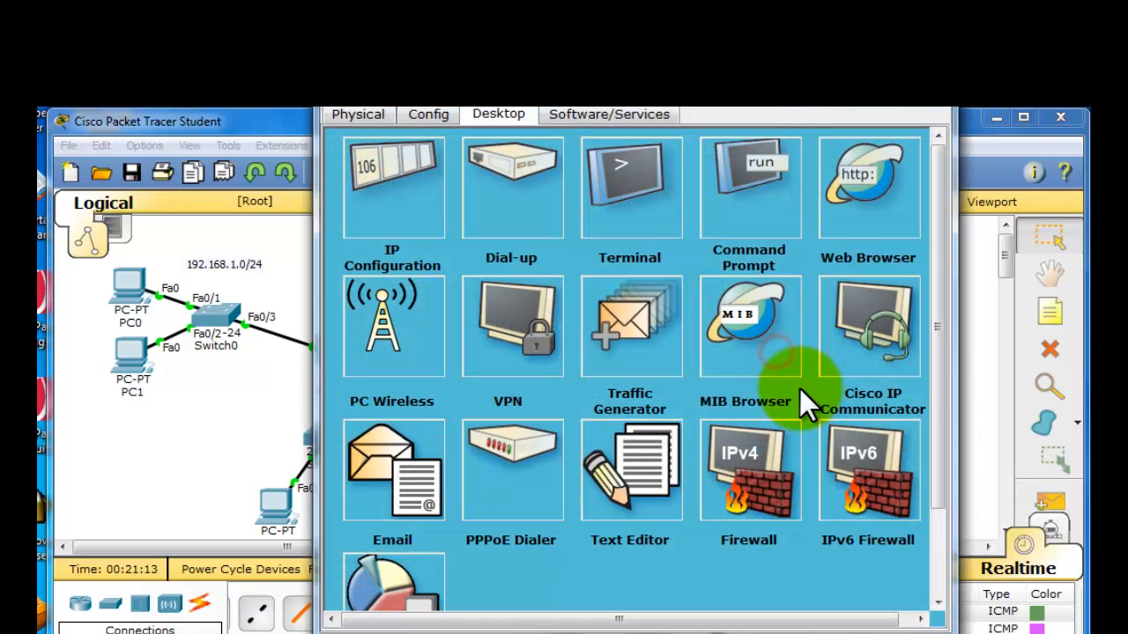
left_click(395, 212)
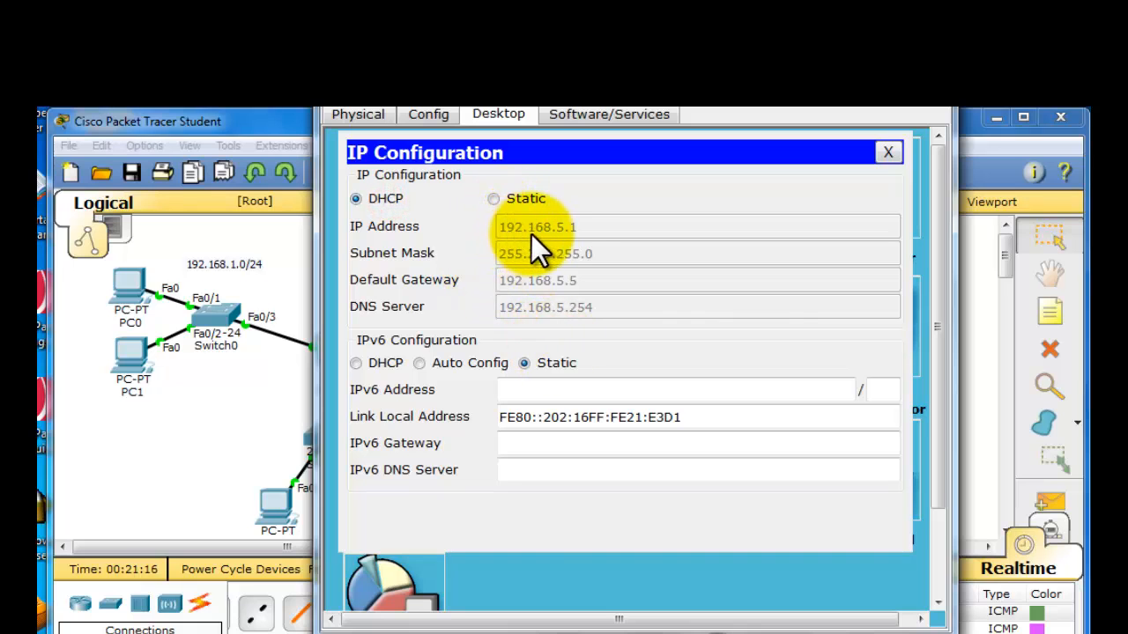
left_click(924, 115)
- Request PC4's DHCP address again by switching its IPv4 configuration to static and back to DHCP, and close its window
left_click(776, 443)
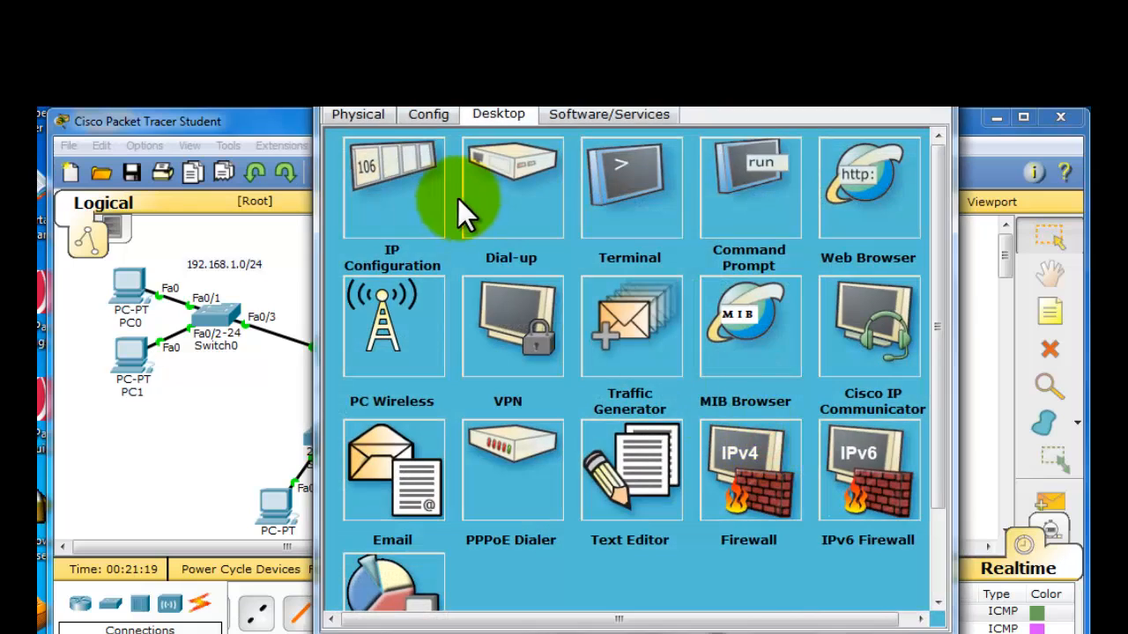
left_click(428, 198)
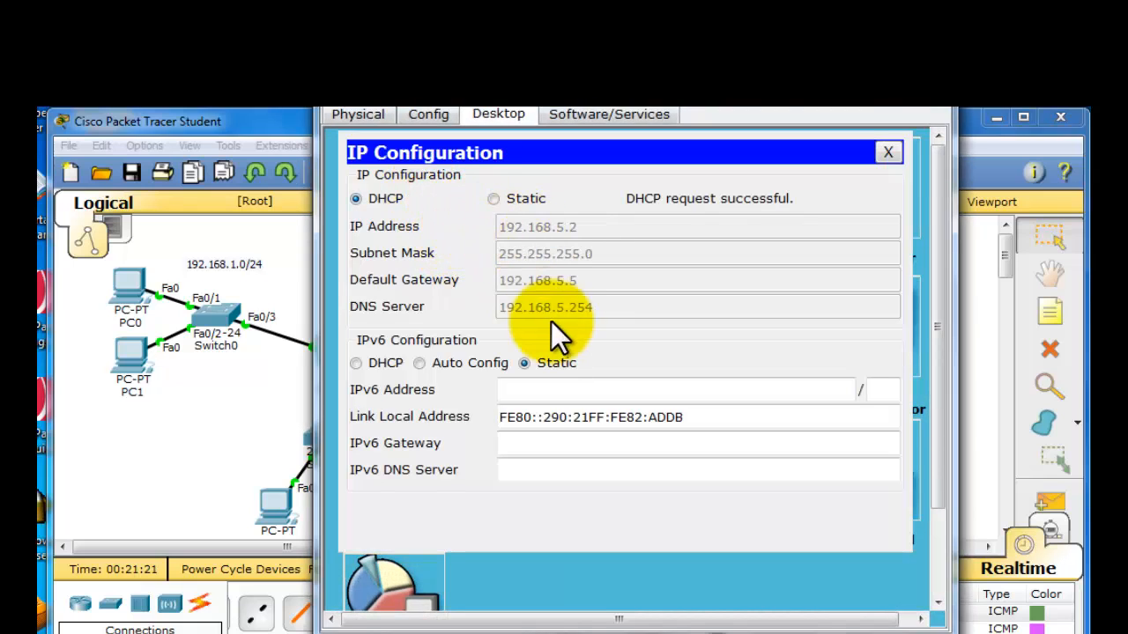
left_click(494, 200)
left_click(372, 199)
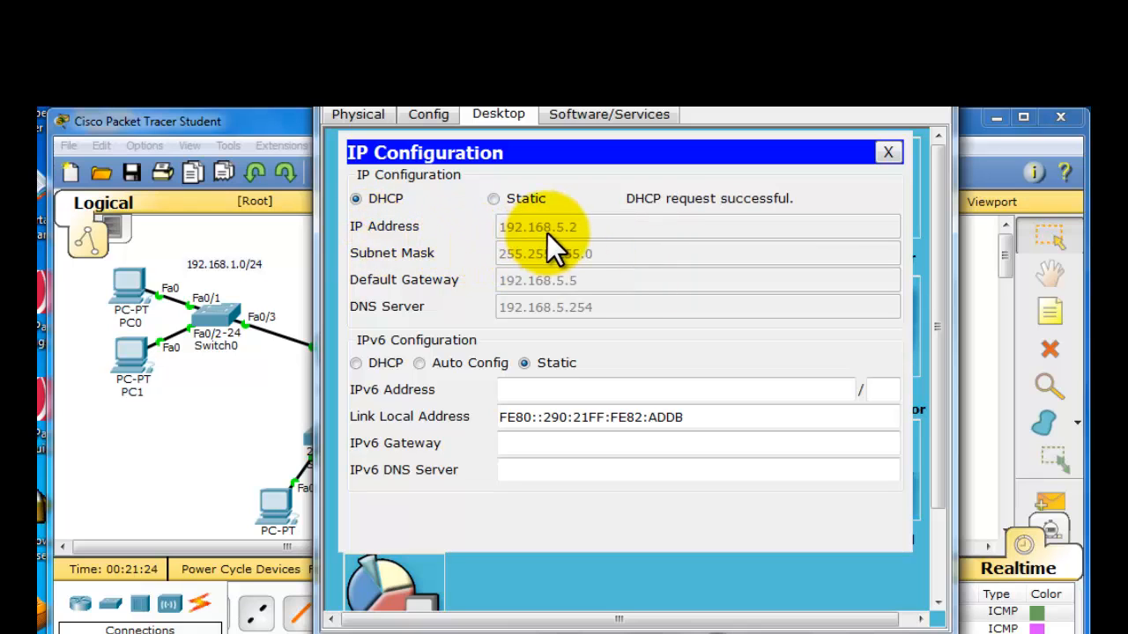
left_click(937, 111)
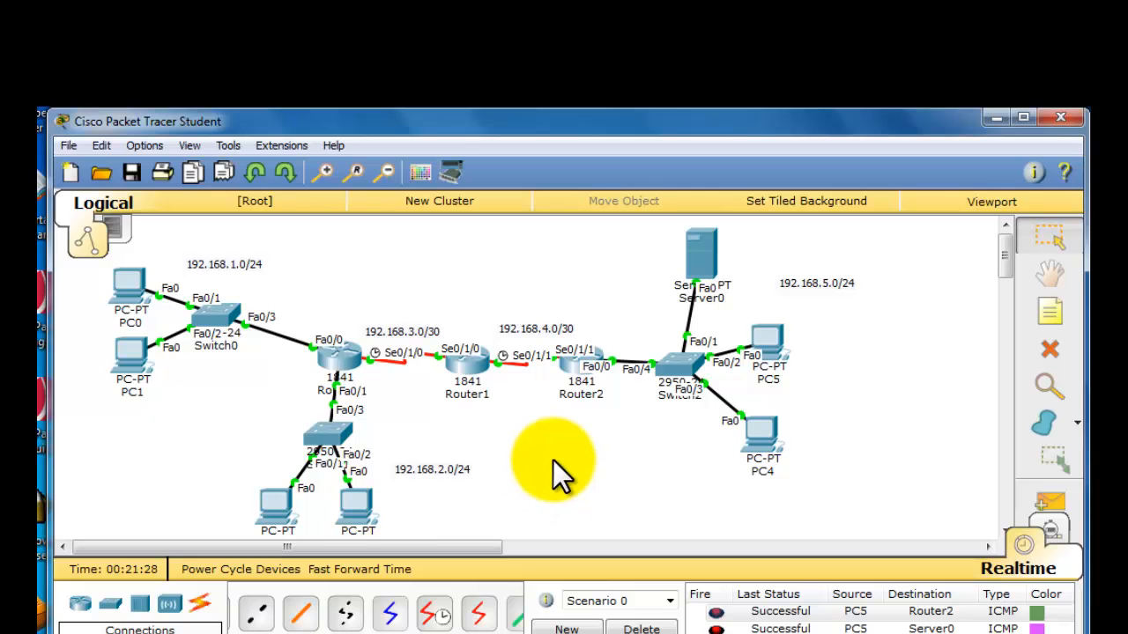
- Set the PC on switch port Fa0/1 in the 192.168.2.0/24 network to DHCP addressing and close its window
left_click(279, 511)
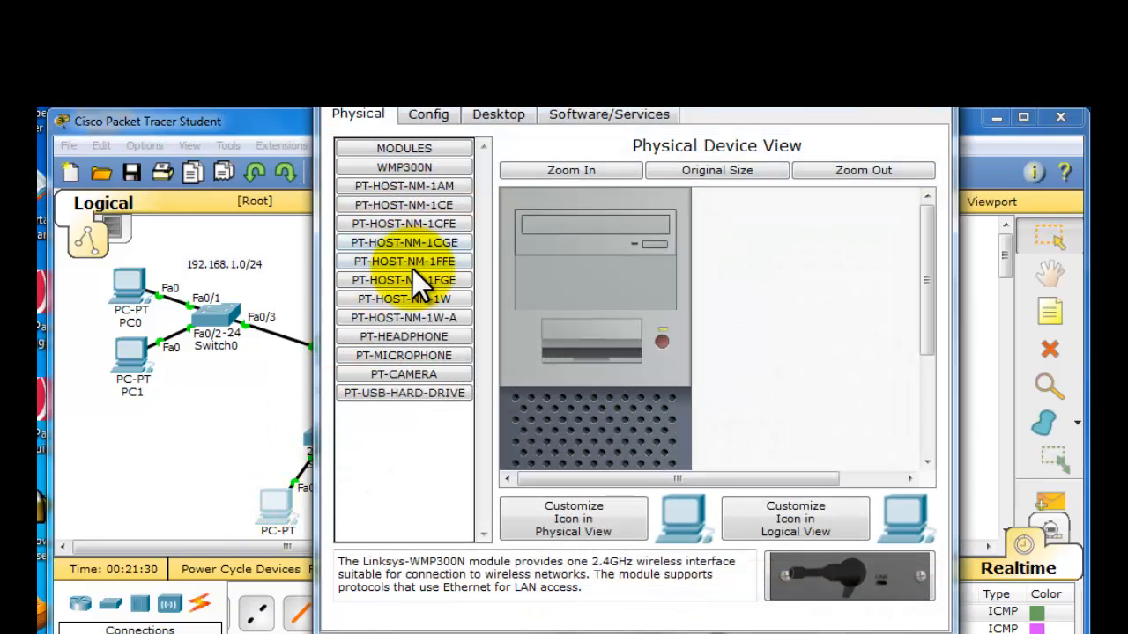
left_click(480, 116)
left_click(354, 240)
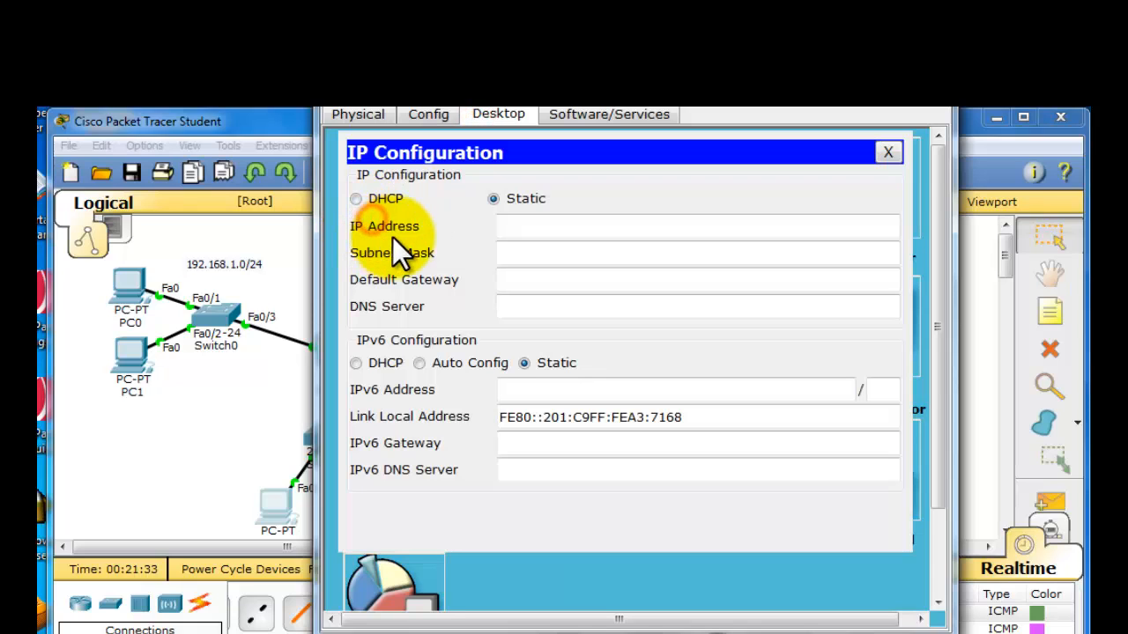
left_click(385, 199)
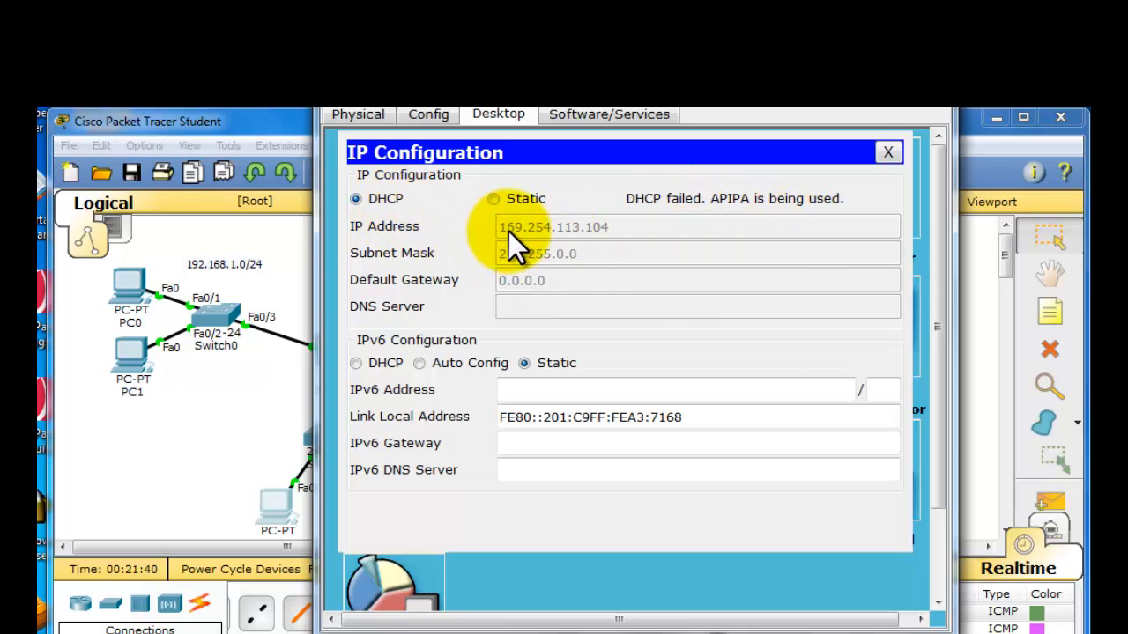
left_click(916, 113)
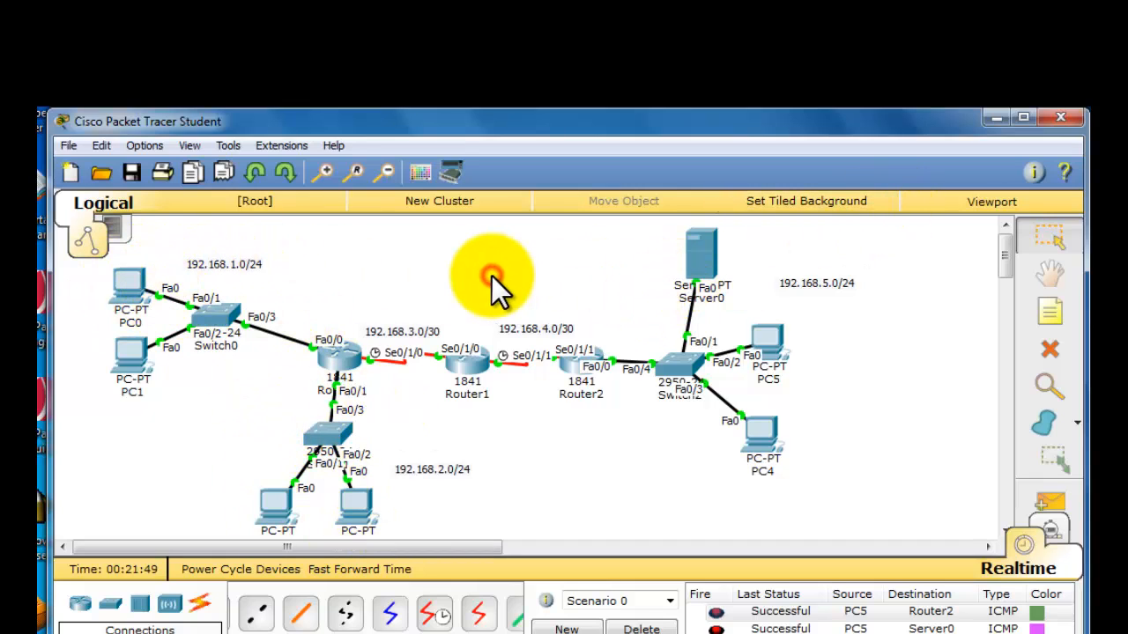
- Open Server0's DHCP service and enter the pool name Red-Network with default gateway 192.168.2.2
left_click(706, 262)
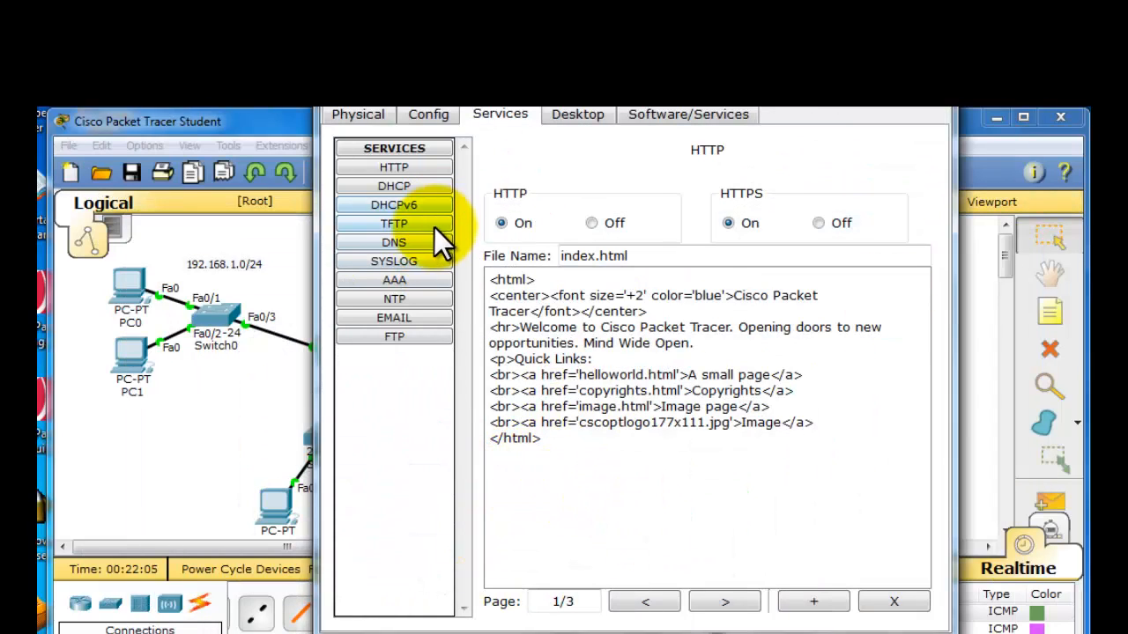
left_click(413, 191)
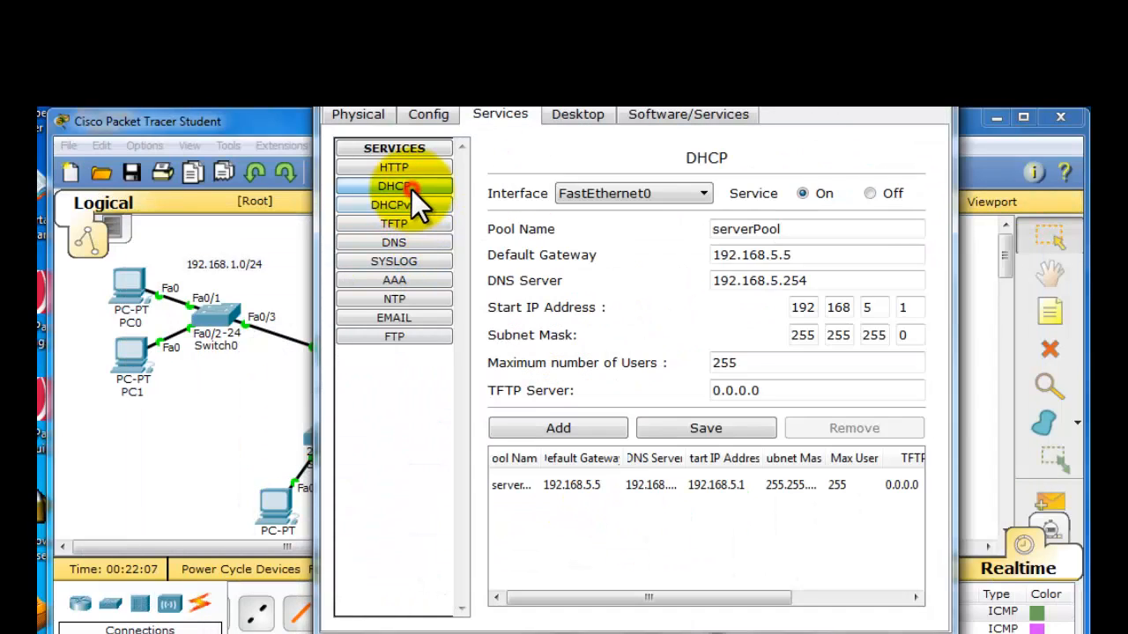
left_click(793, 228)
key("ctrl+a")
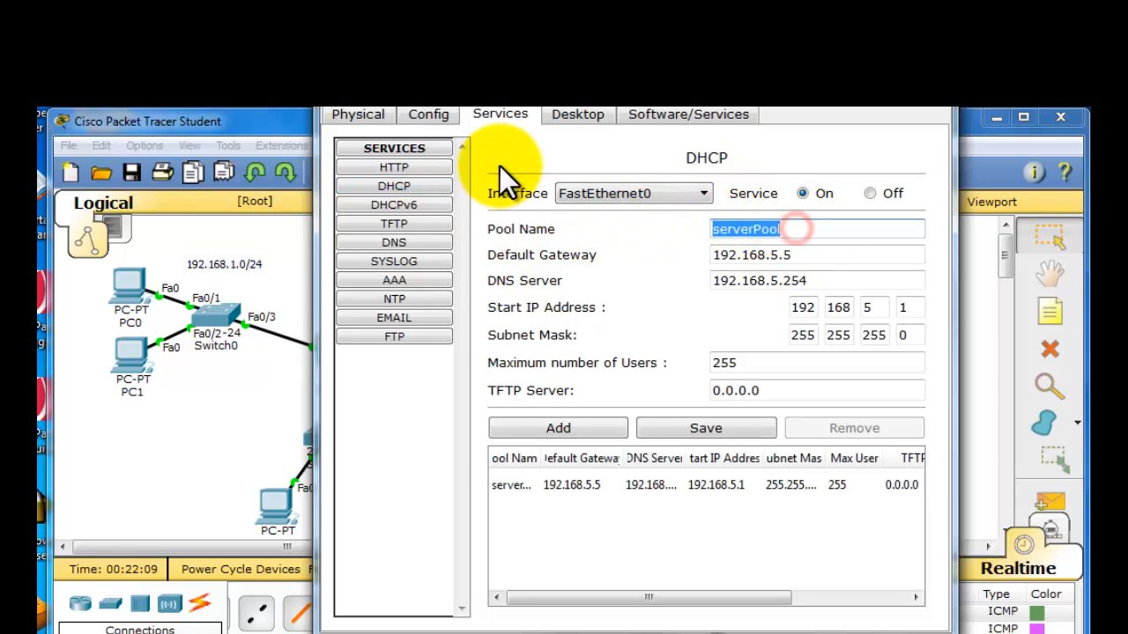
type("R")
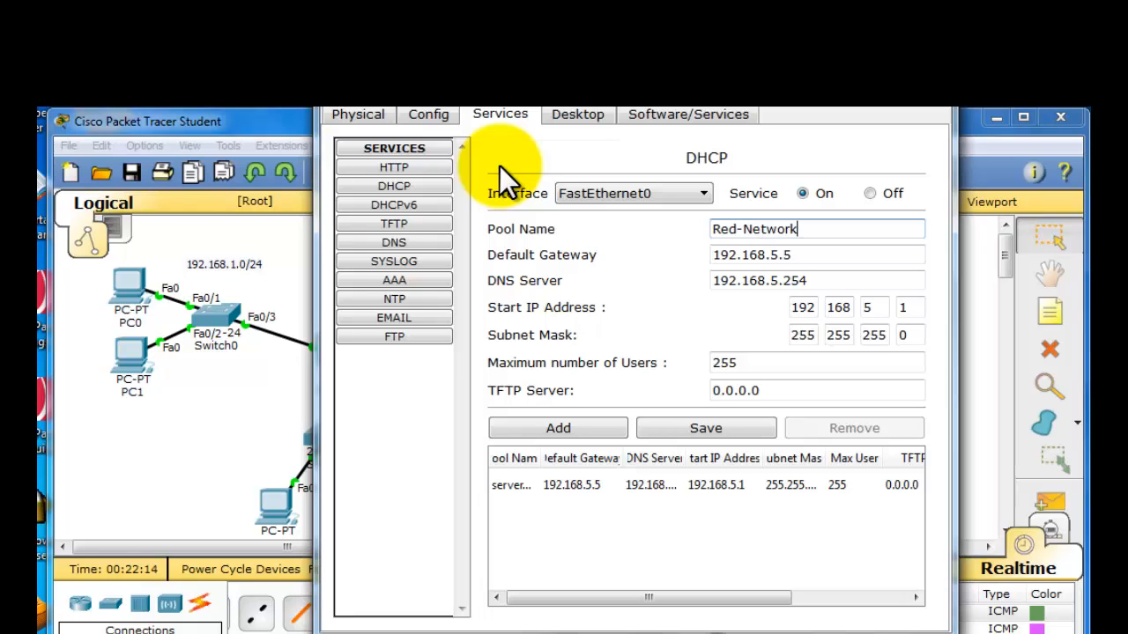
type("ed-Network")
left_click_drag(793, 255, 783, 254)
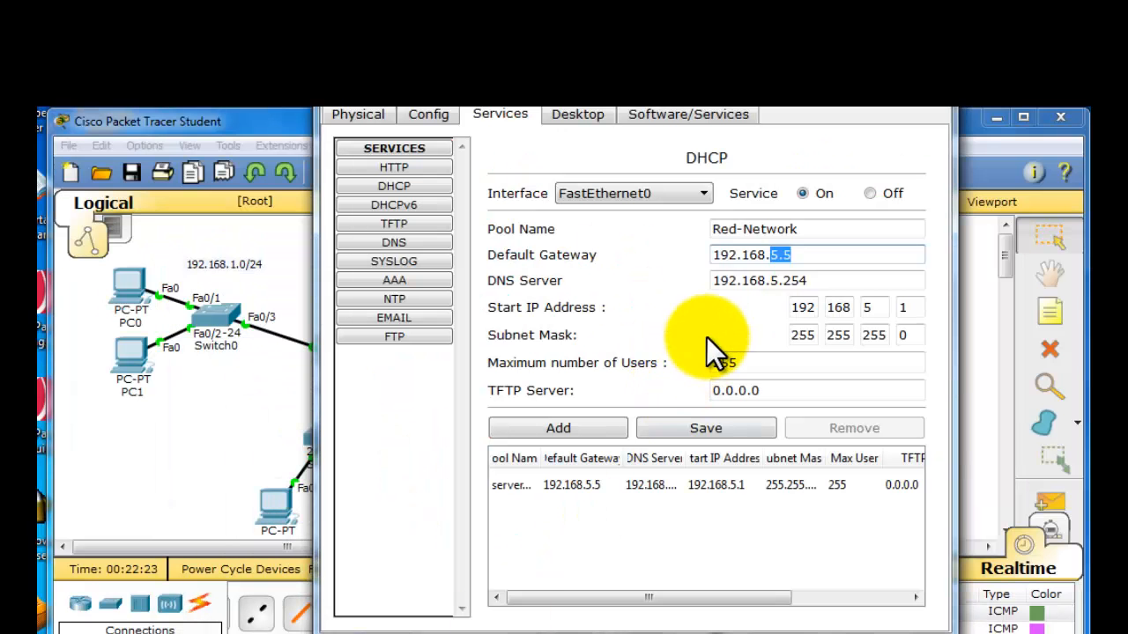
type("2.2")
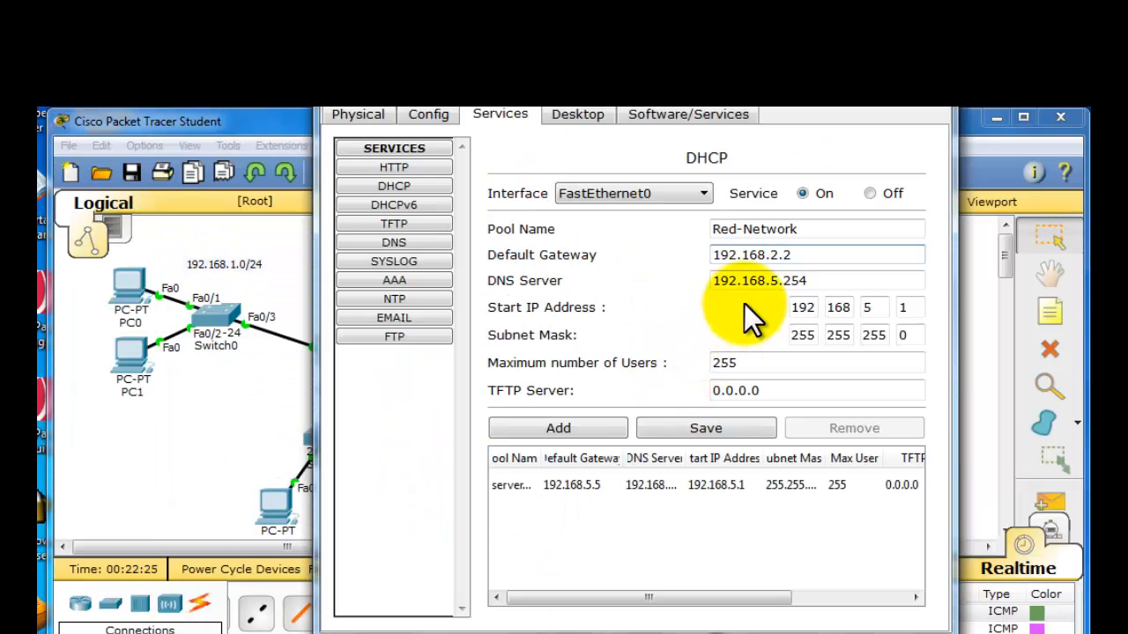
- Set Red-Network's start IP address to 192.168.2.1, keeping DNS server 192.168.5.254, and add it as a new pool
left_click_drag(808, 281, 796, 280)
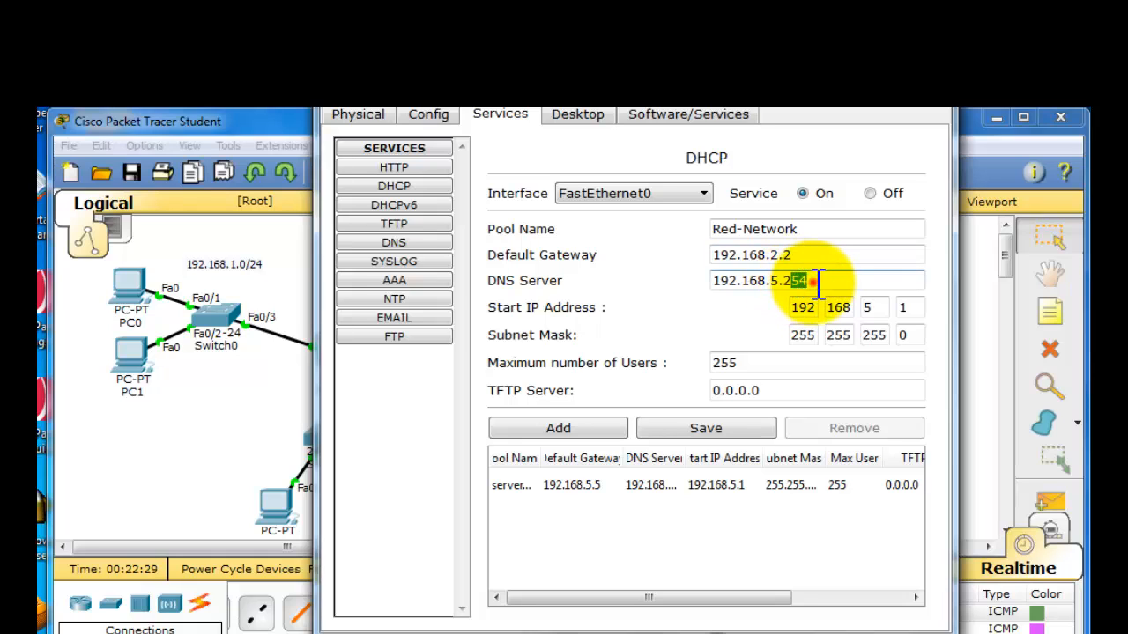
left_click(811, 281)
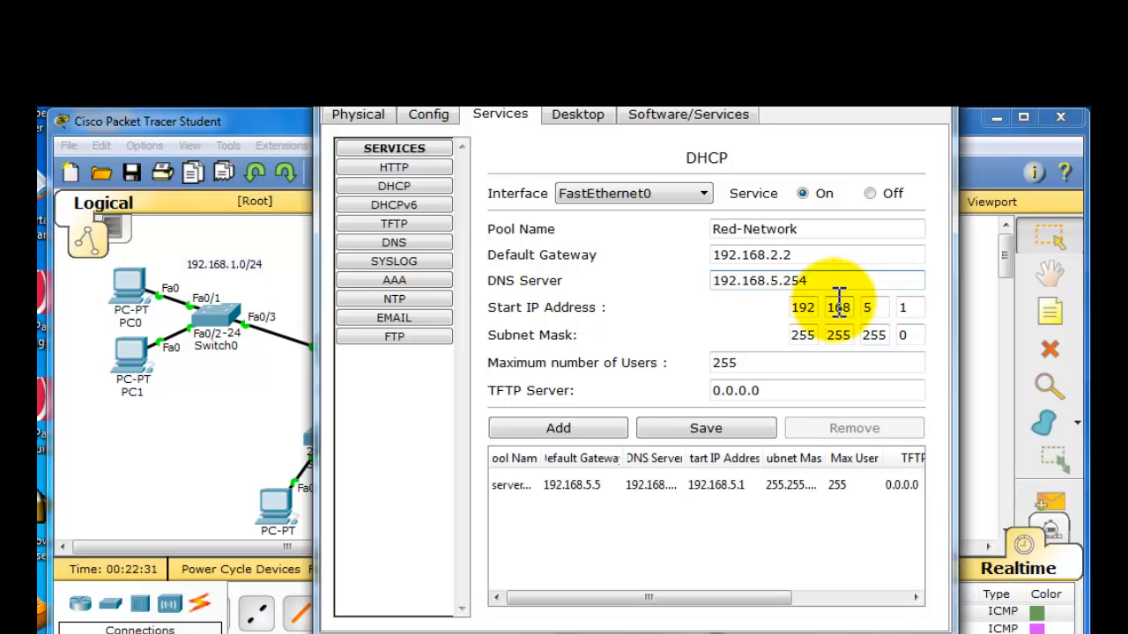
double_click(867, 307)
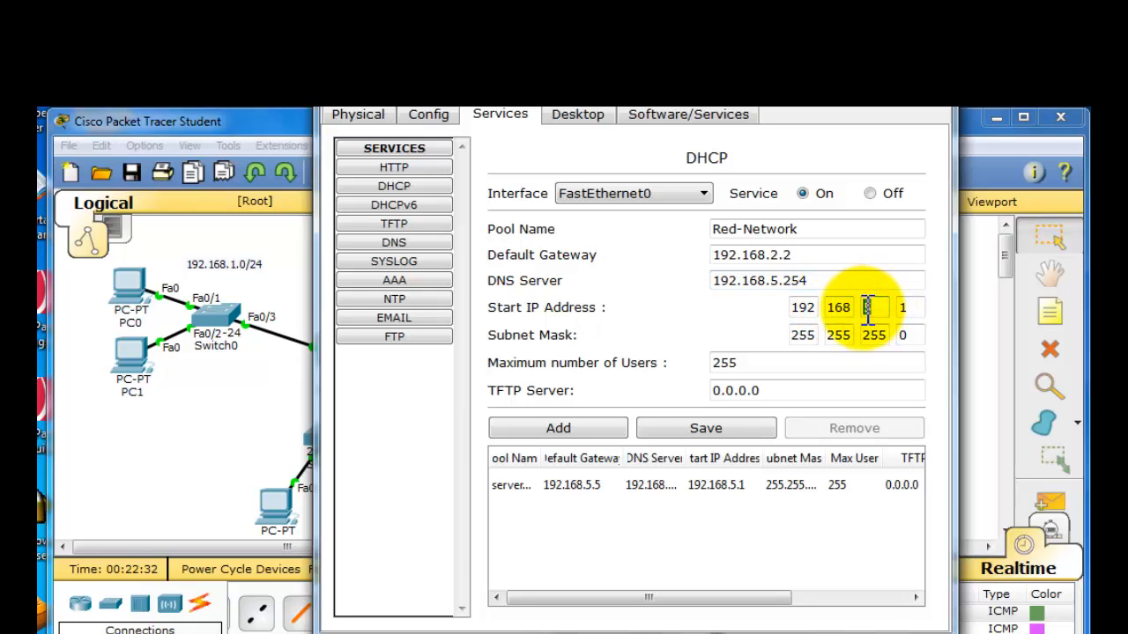
type("2")
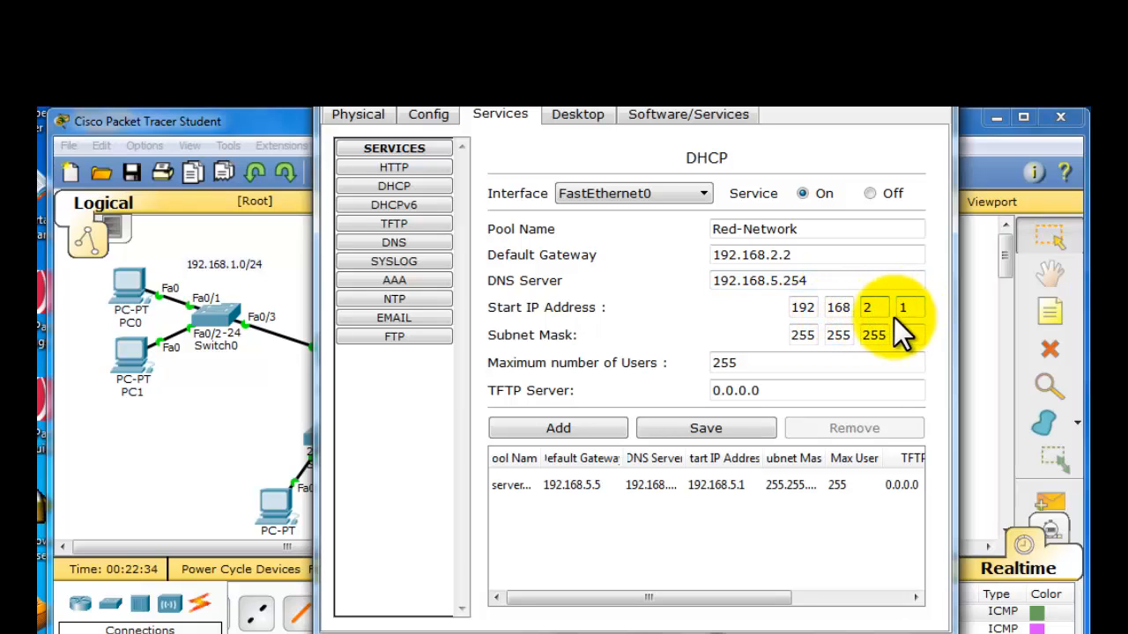
left_click(609, 429)
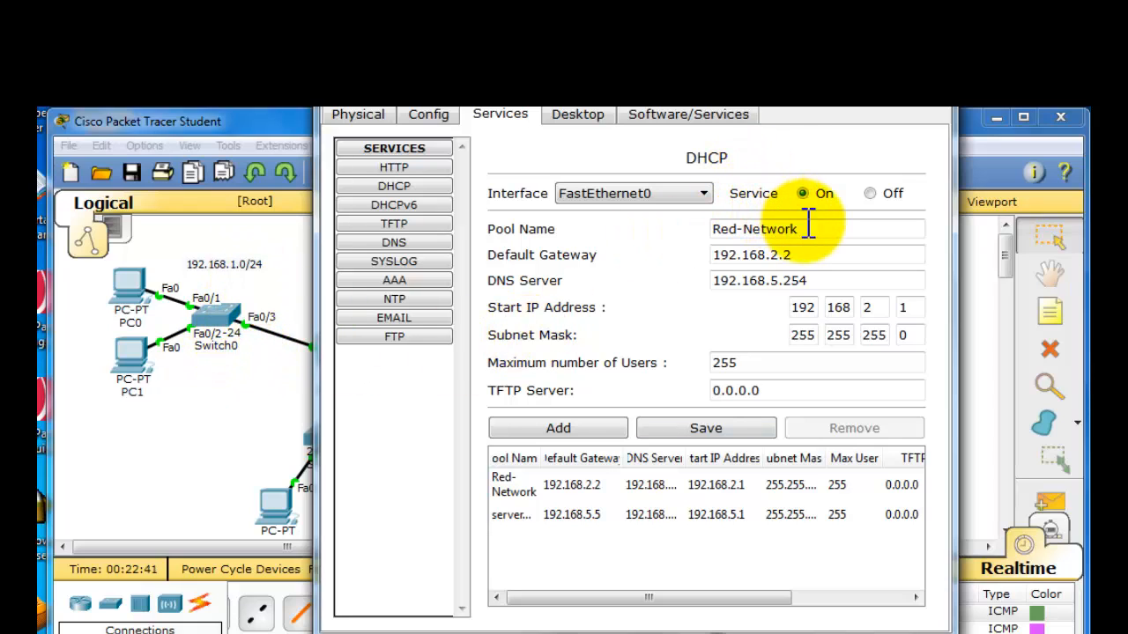
- Enter the pool name Blue-Network and the default gateway 192.168.1.1 for another DHCP pool
left_click_drag(815, 231, 679, 234)
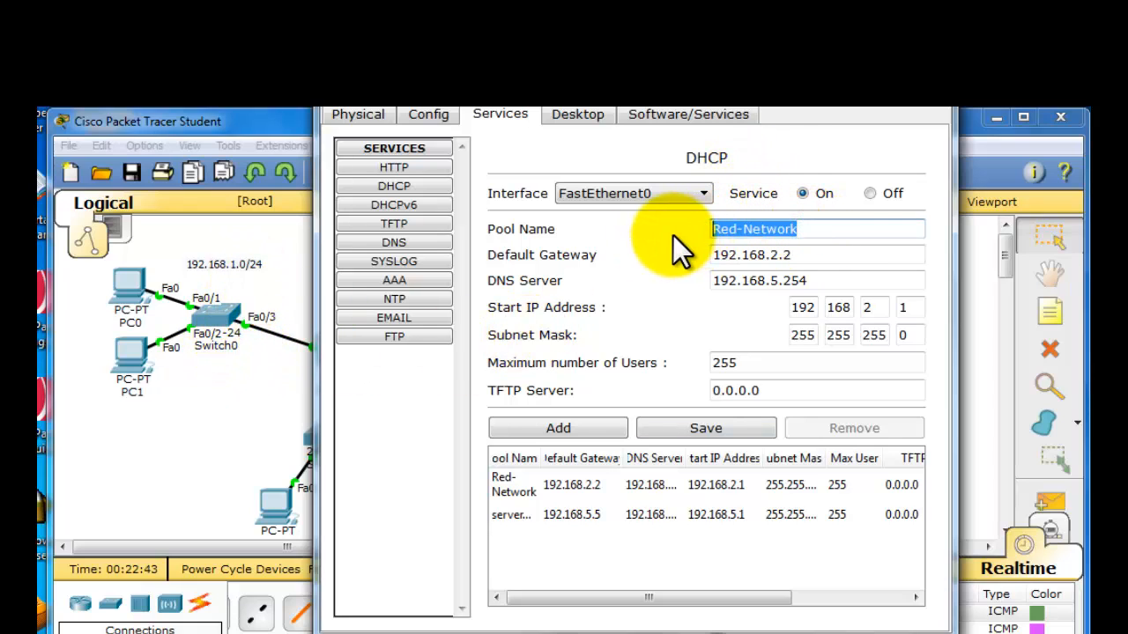
type("Blue")
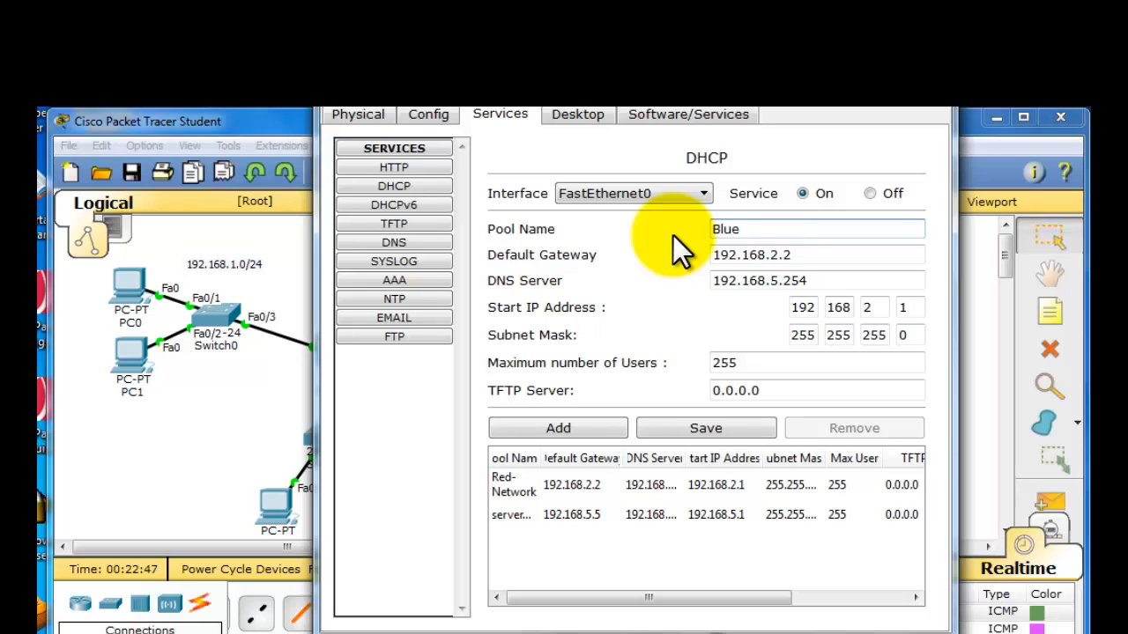
type("-Network")
double_click(786, 256)
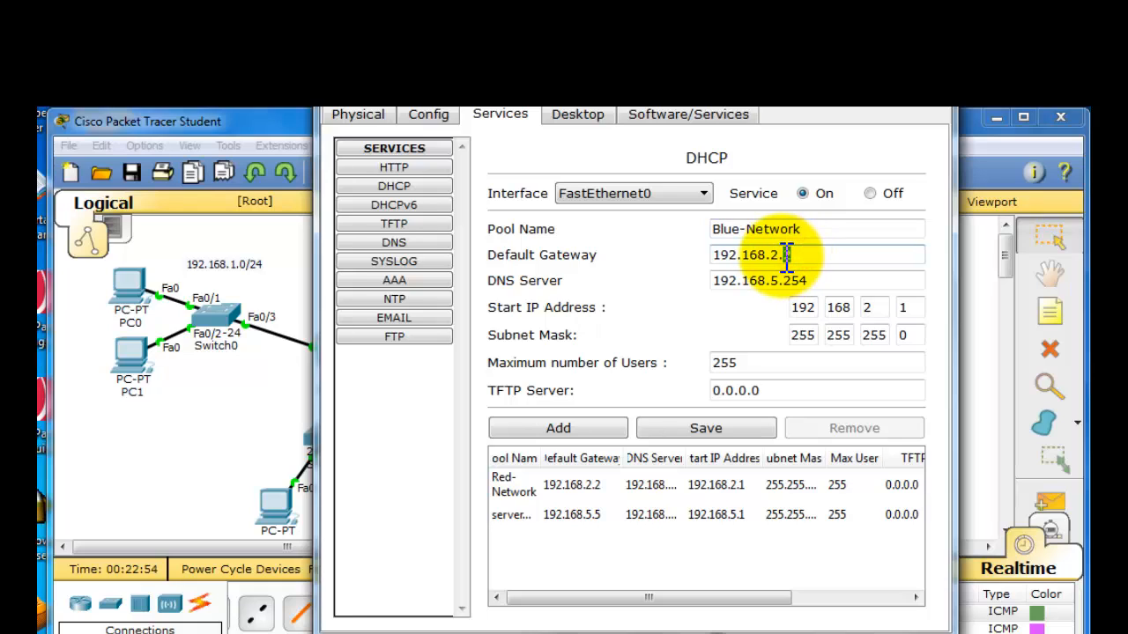
left_click_drag(787, 256, 775, 255)
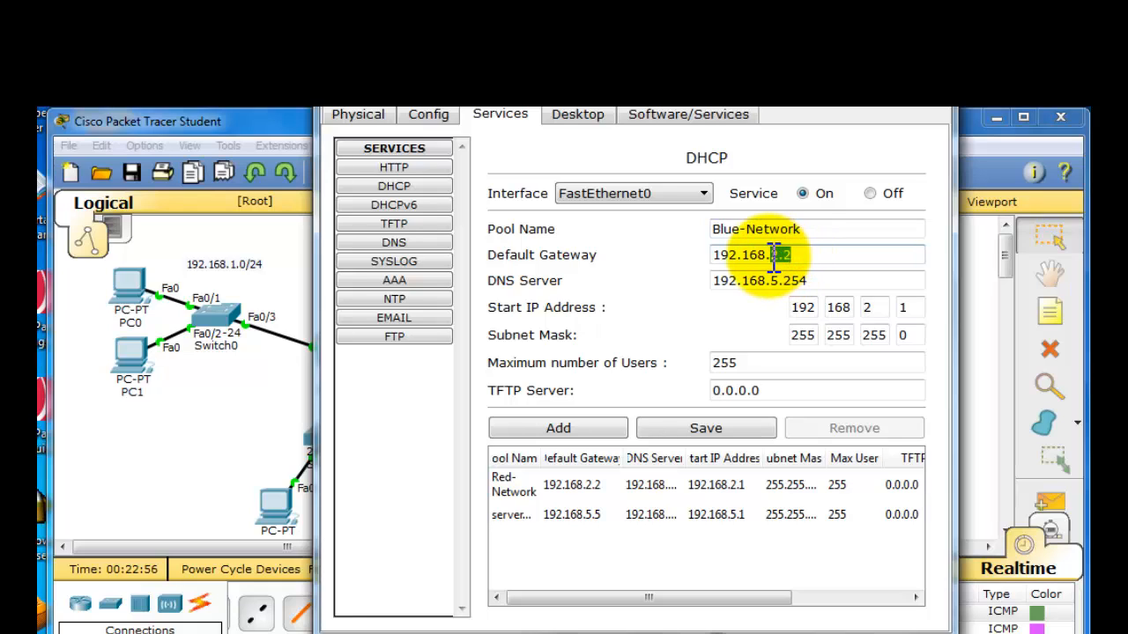
type("1.1")
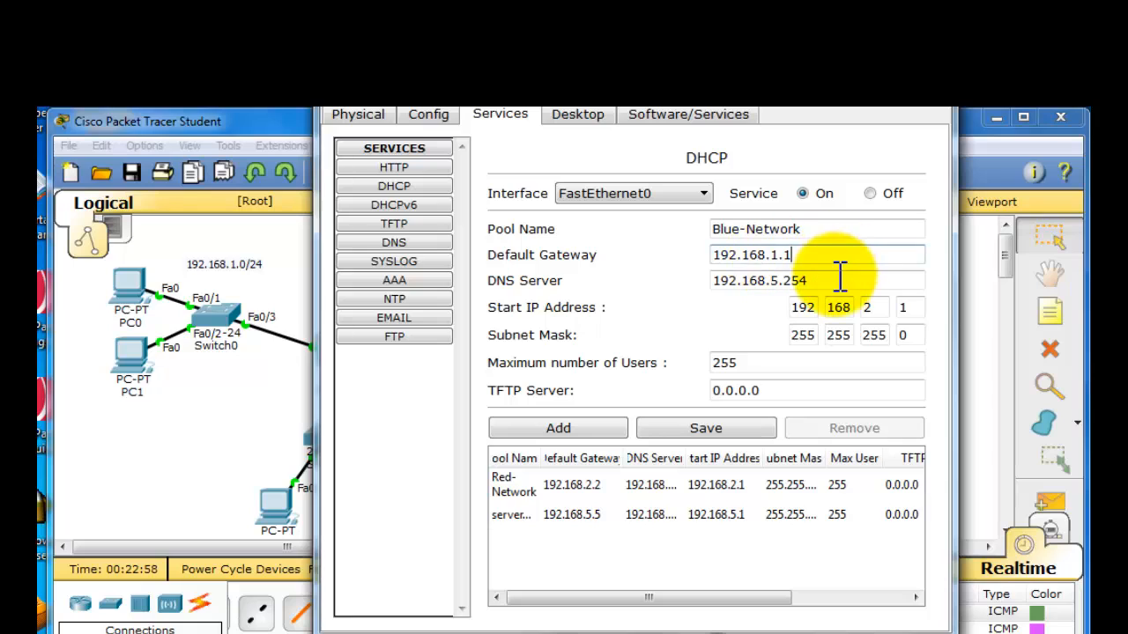
- Set Blue-Network's start IP address to 192.168.1.1, keeping DNS server 192.168.5.254, add it as a new pool, and close Server0's window
left_click(820, 282)
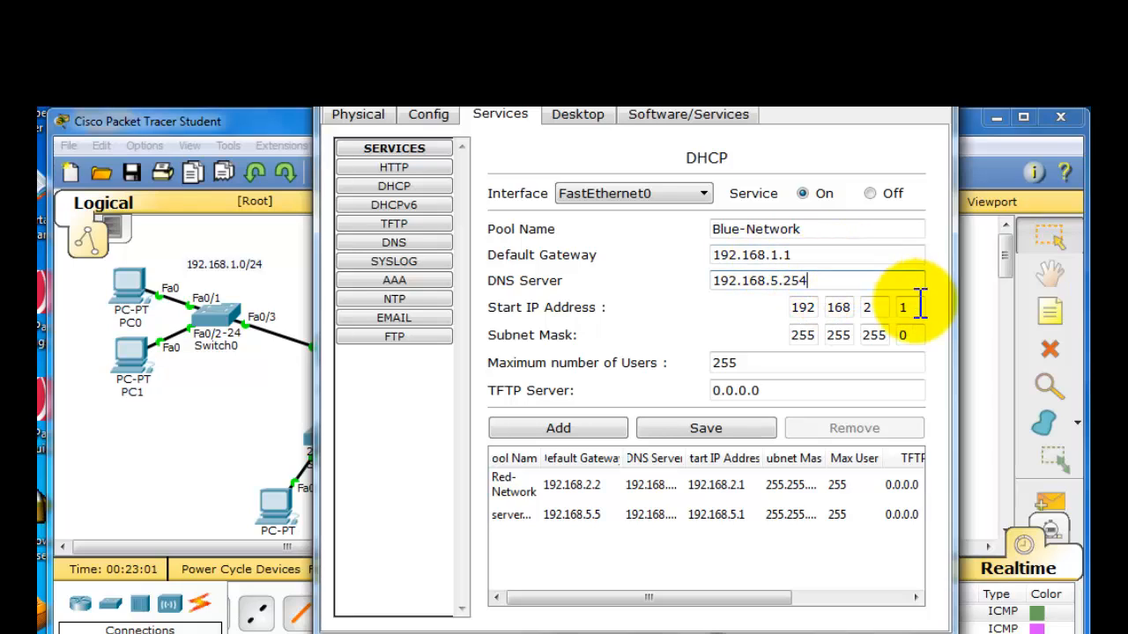
double_click(868, 307)
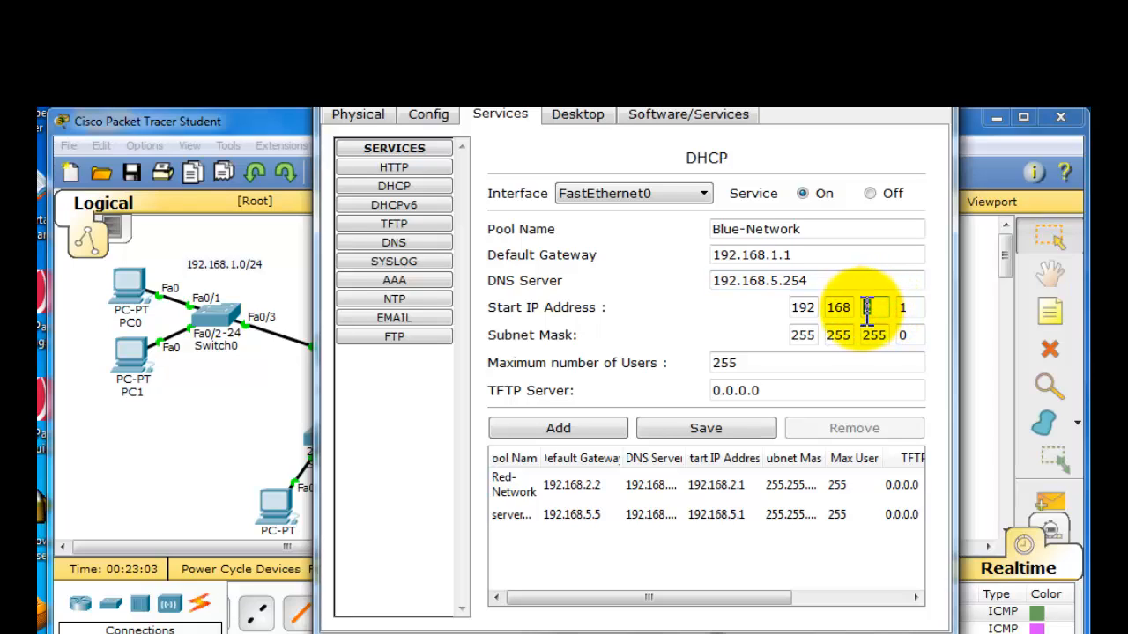
type("1")
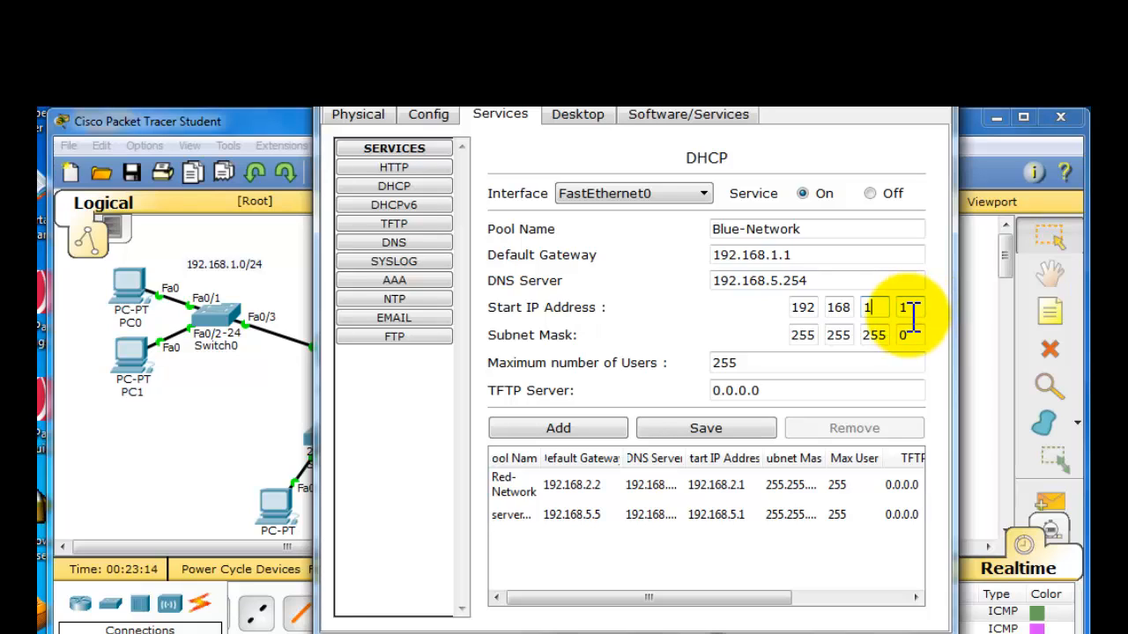
left_click(579, 428)
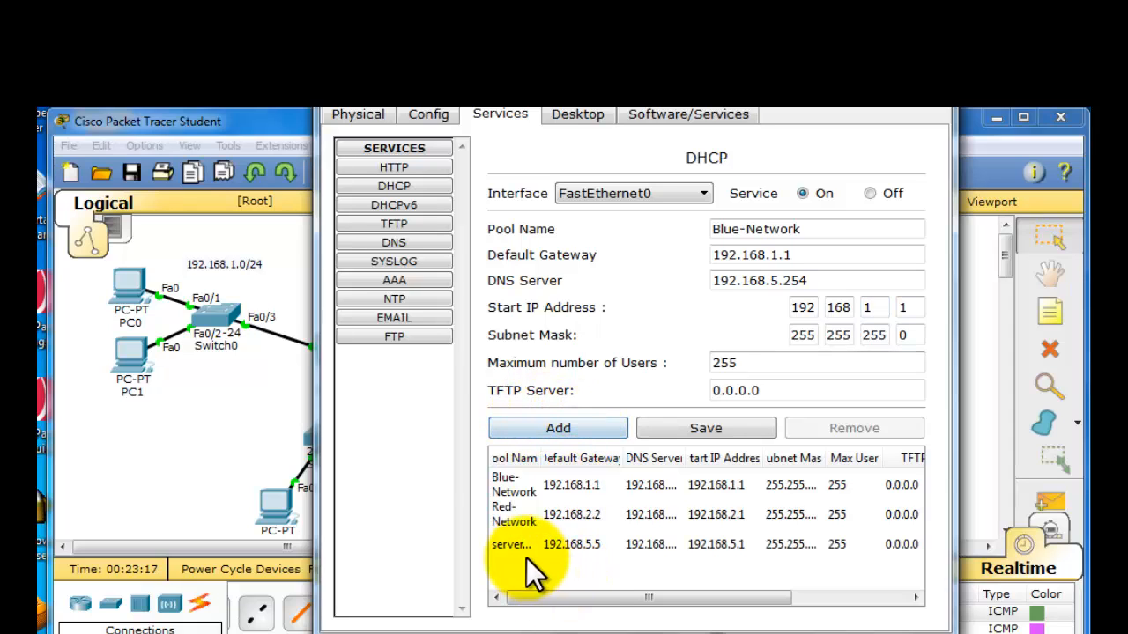
left_click(927, 113)
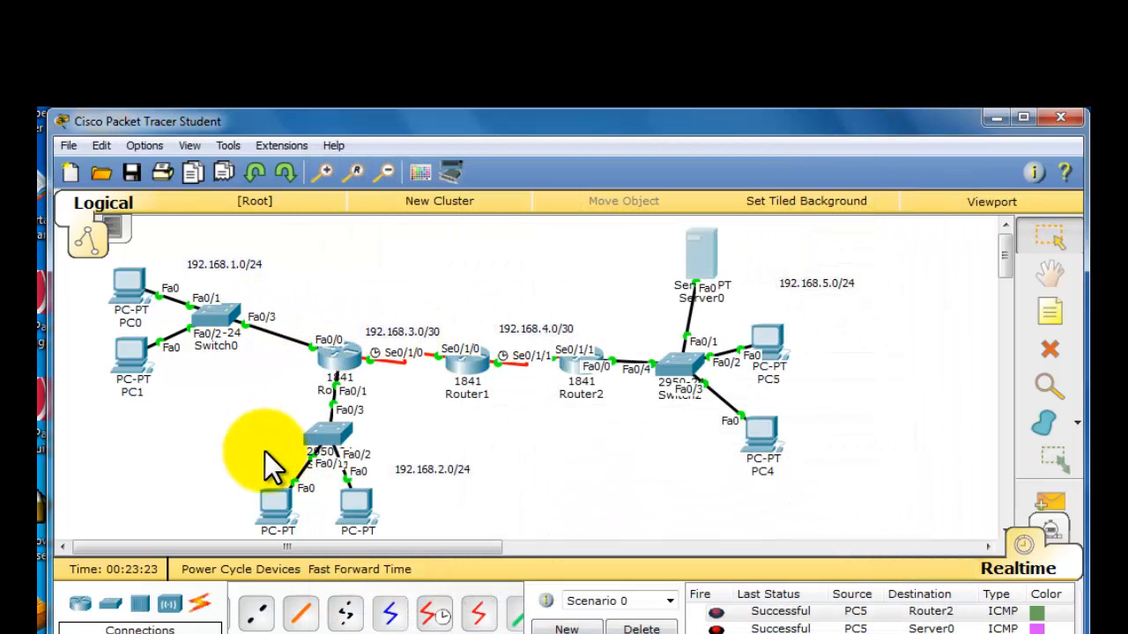
- Set PC1 in the 192.168.1.0/24 network to DHCP addressing and close its window
left_click(134, 357)
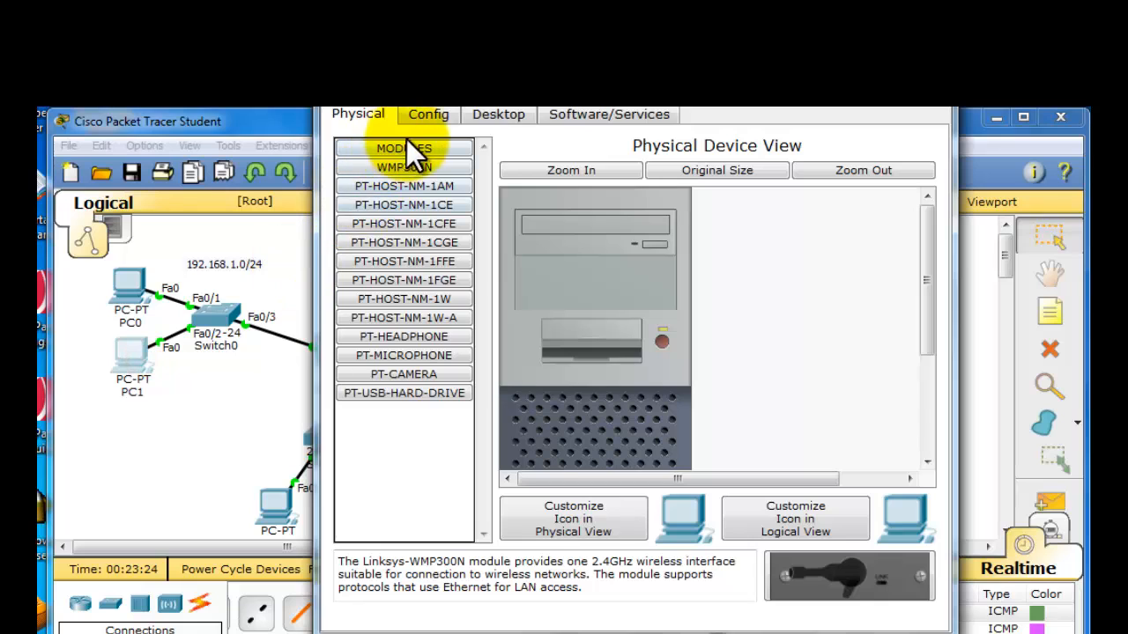
left_click(494, 110)
left_click(428, 152)
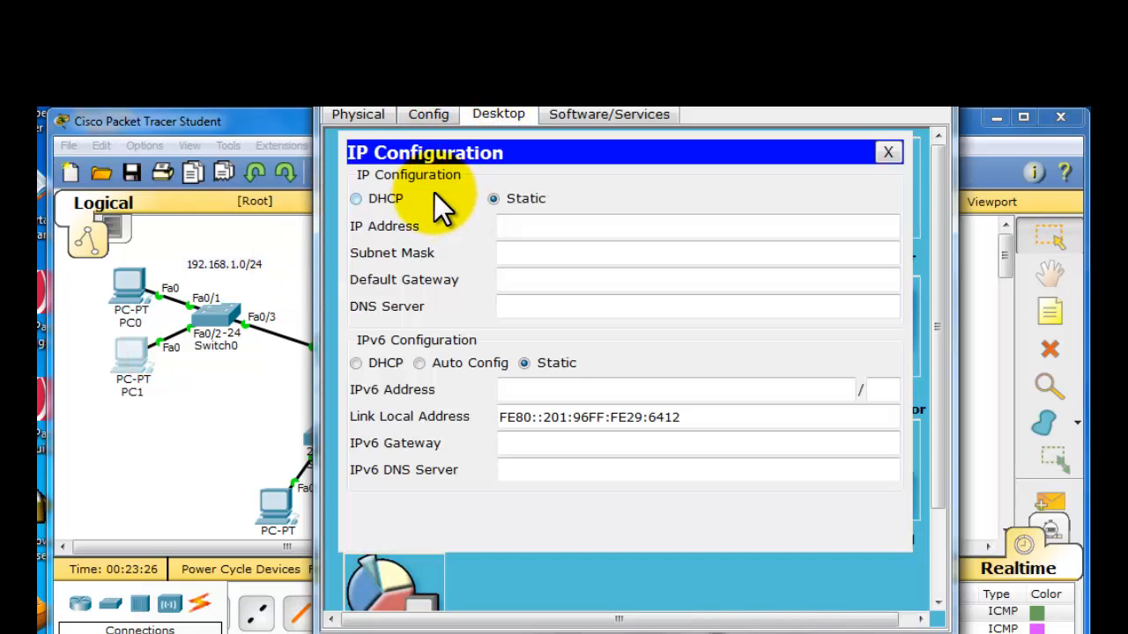
left_click(372, 198)
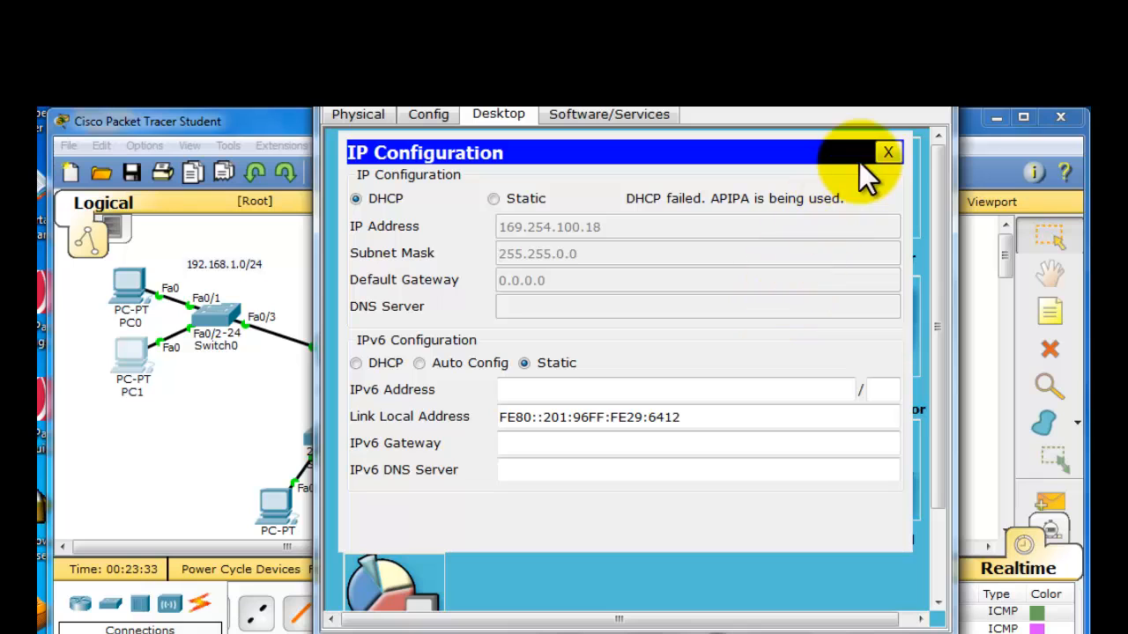
left_click(931, 89)
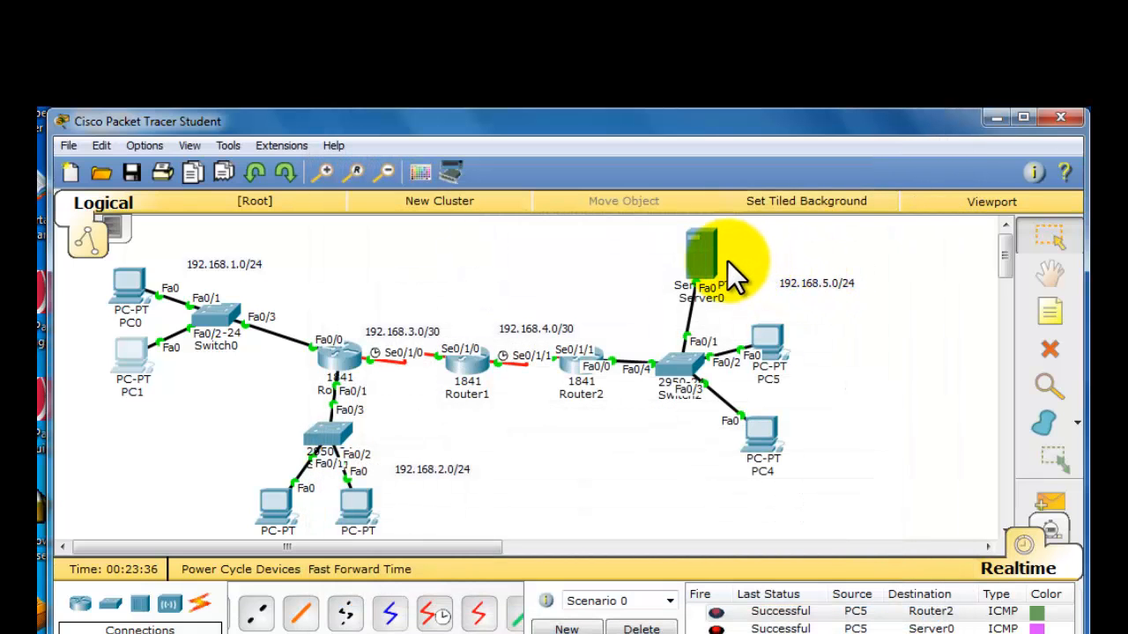
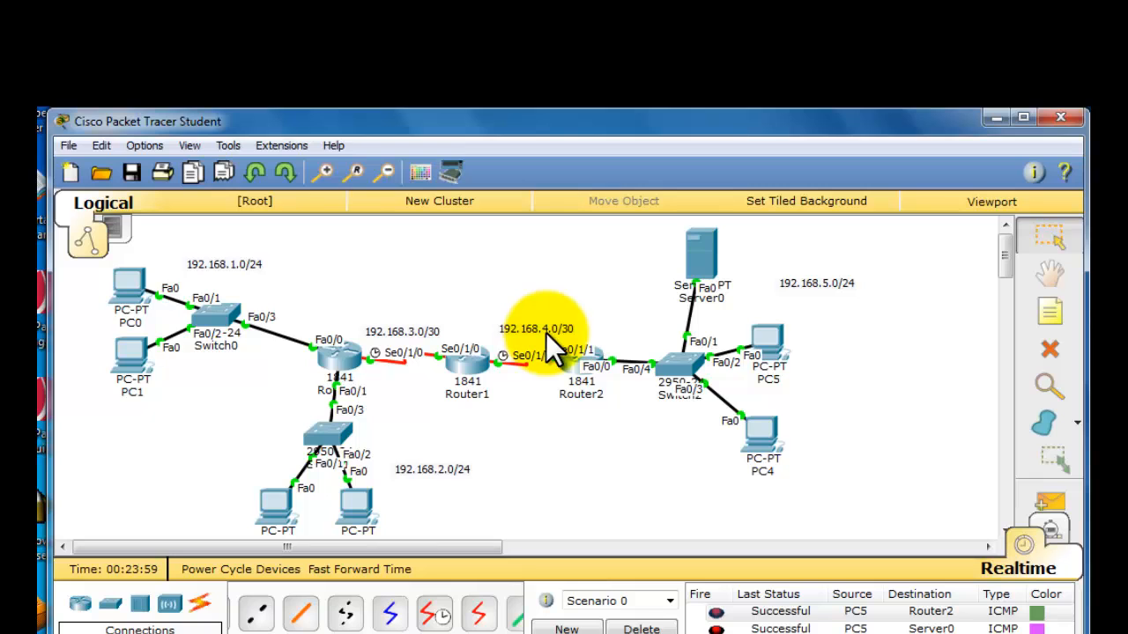
- Open Router1's RIP routing settings and add network 192.168.3.0
left_click(472, 372)
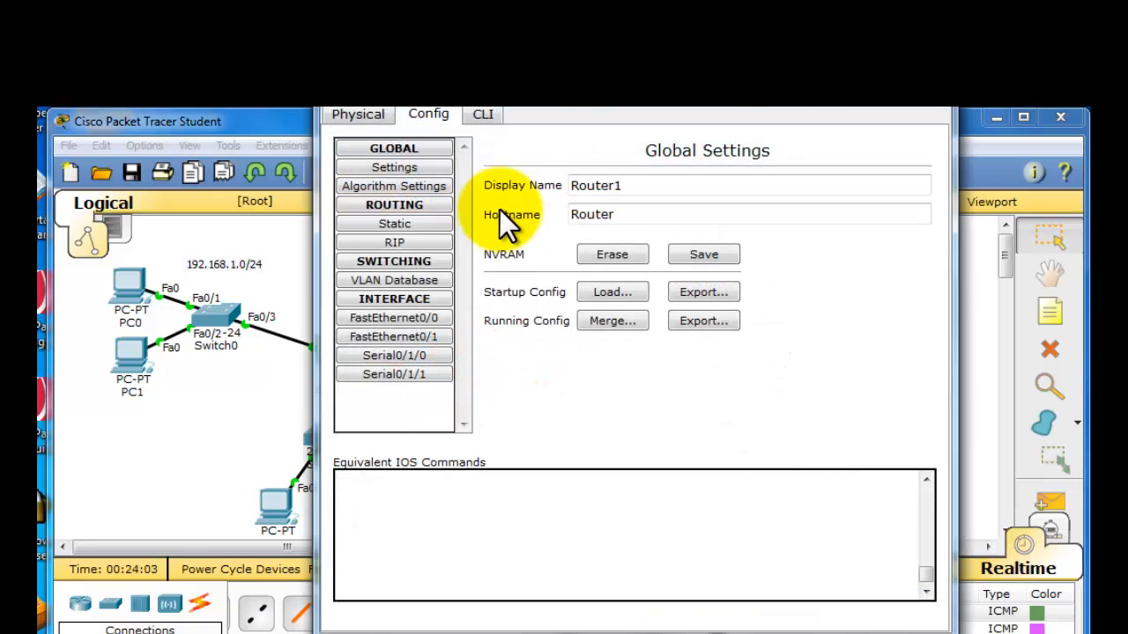
left_click_drag(539, 88, 487, 145)
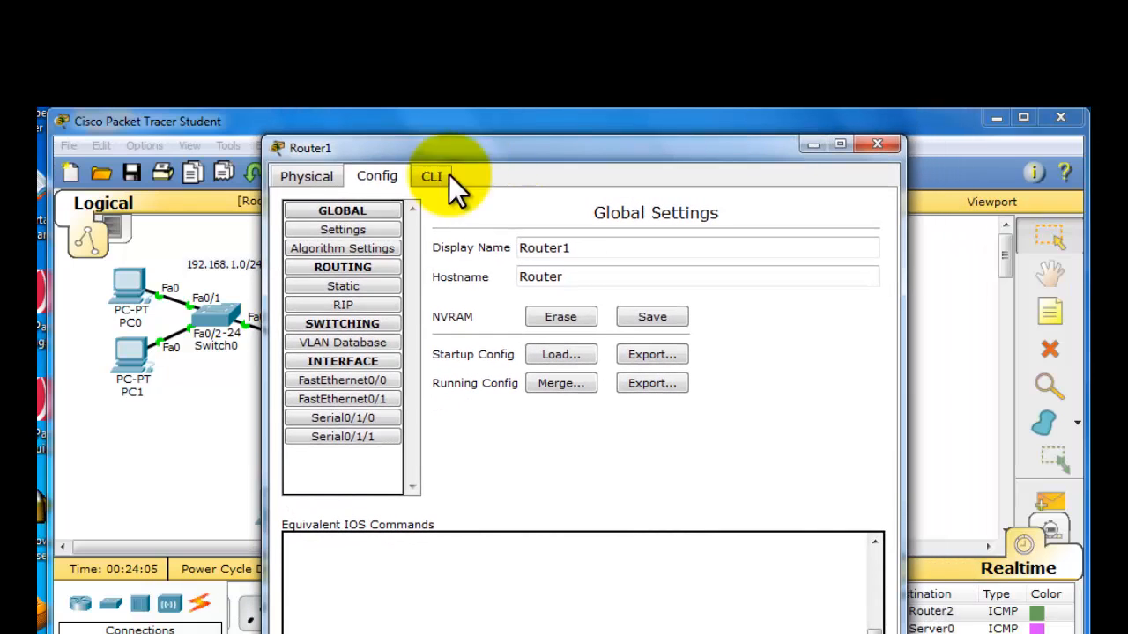
left_click(372, 305)
left_click(691, 240)
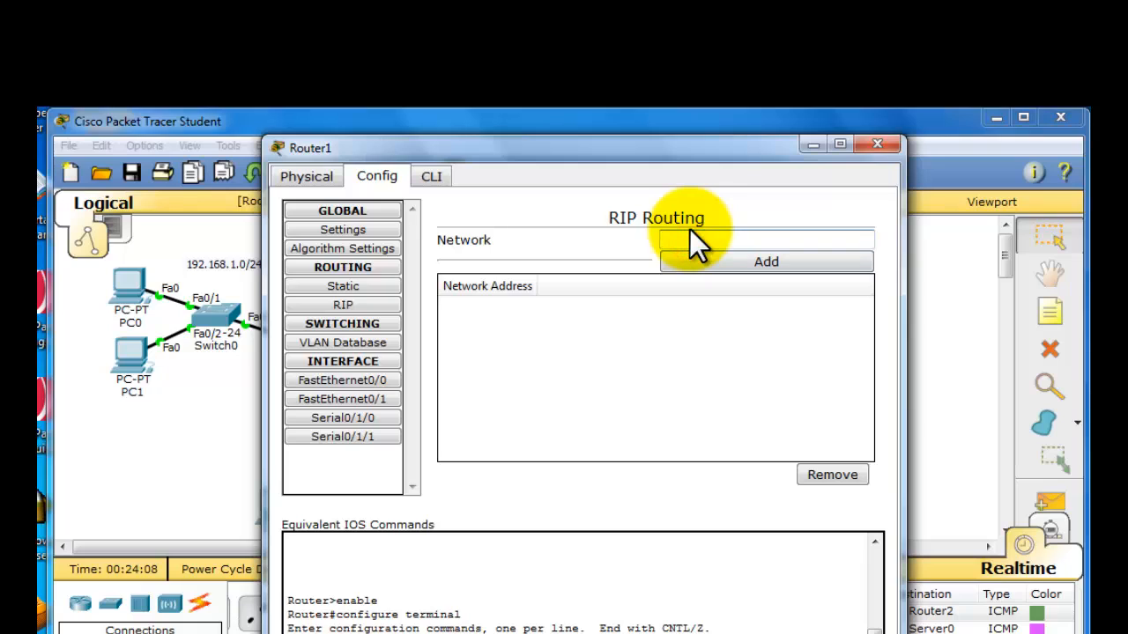
type("192.168.5.254")
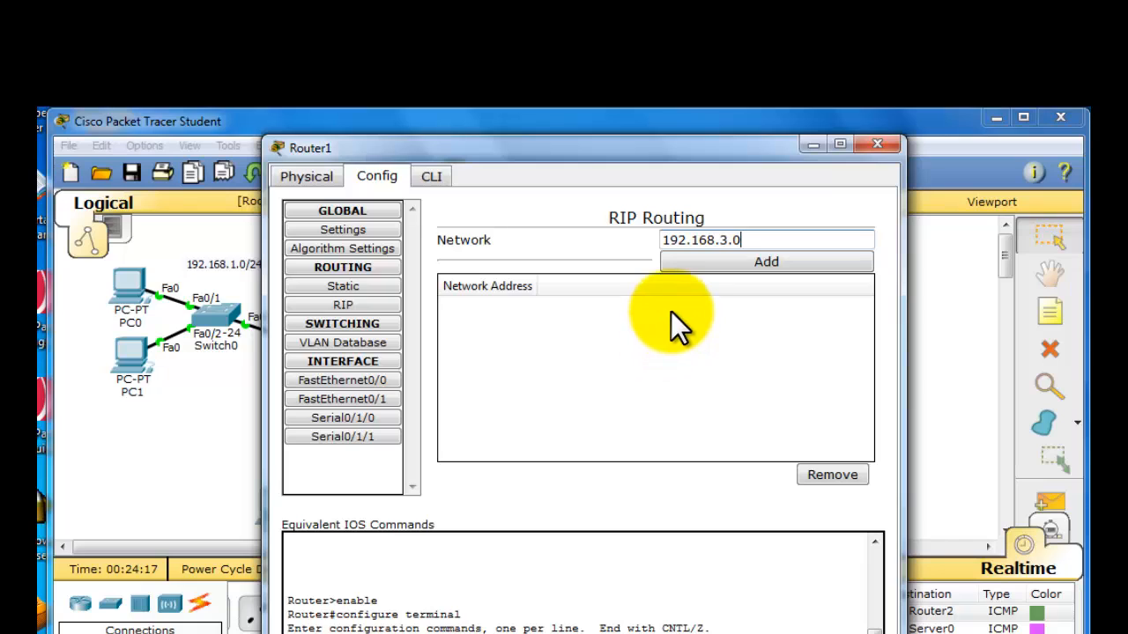
left_click(703, 264)
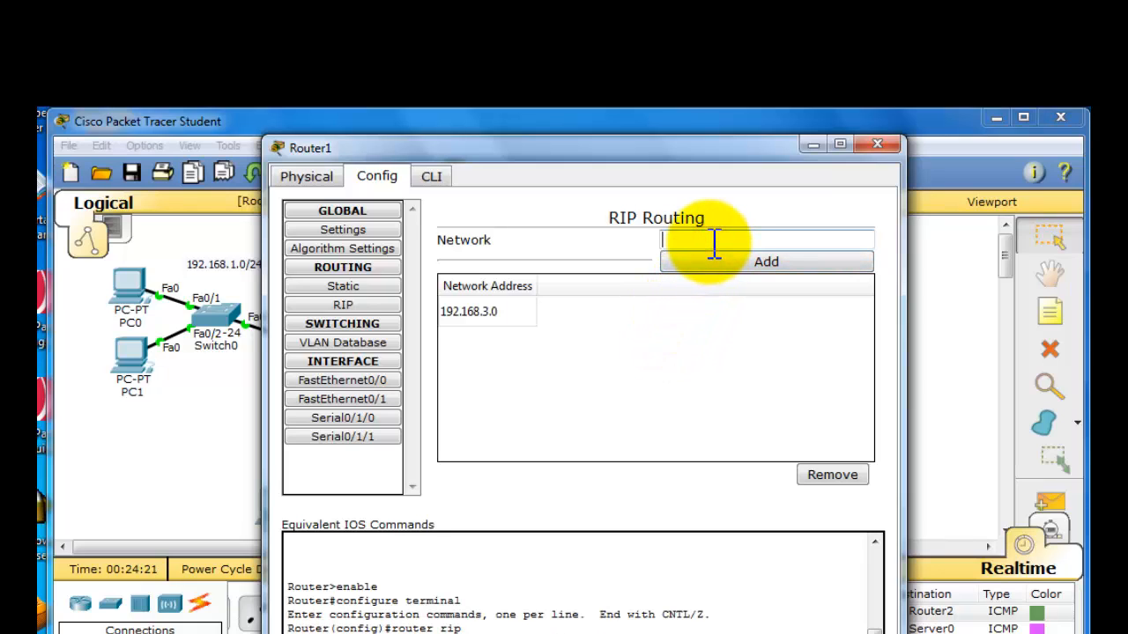
- Add network 192.168.4.0 to Router1's RIP routing and close its window
left_click(714, 244)
type("192.168.5.254")
key("BackSpace")
key("BackSpace")
key("BackSpace")
key("BackSpace")
key("BackSpace")
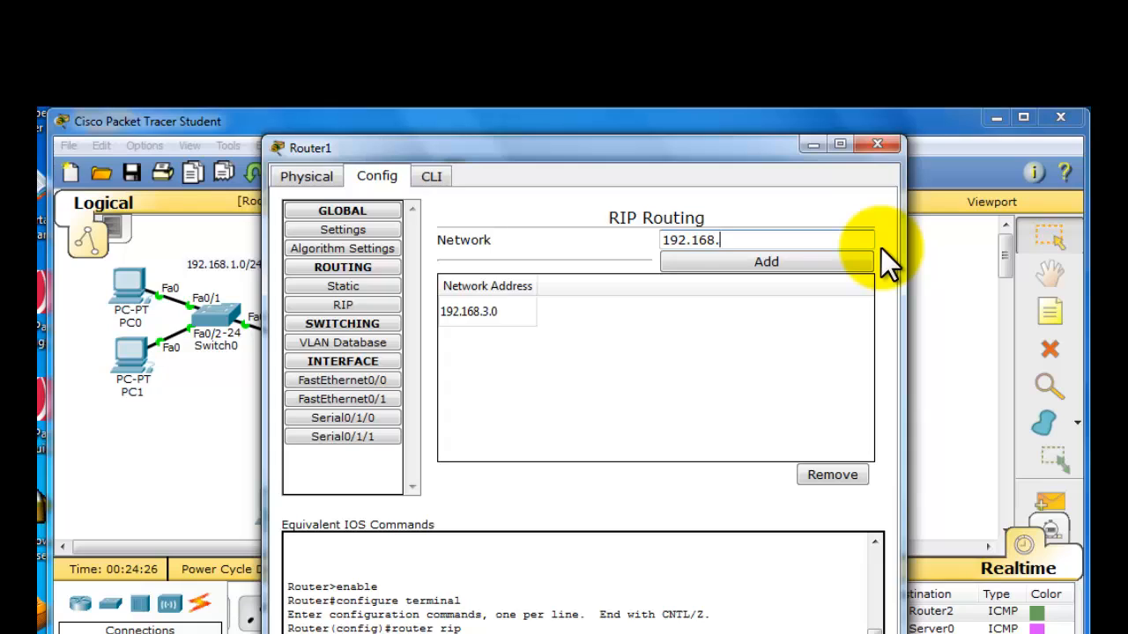
type("4.0")
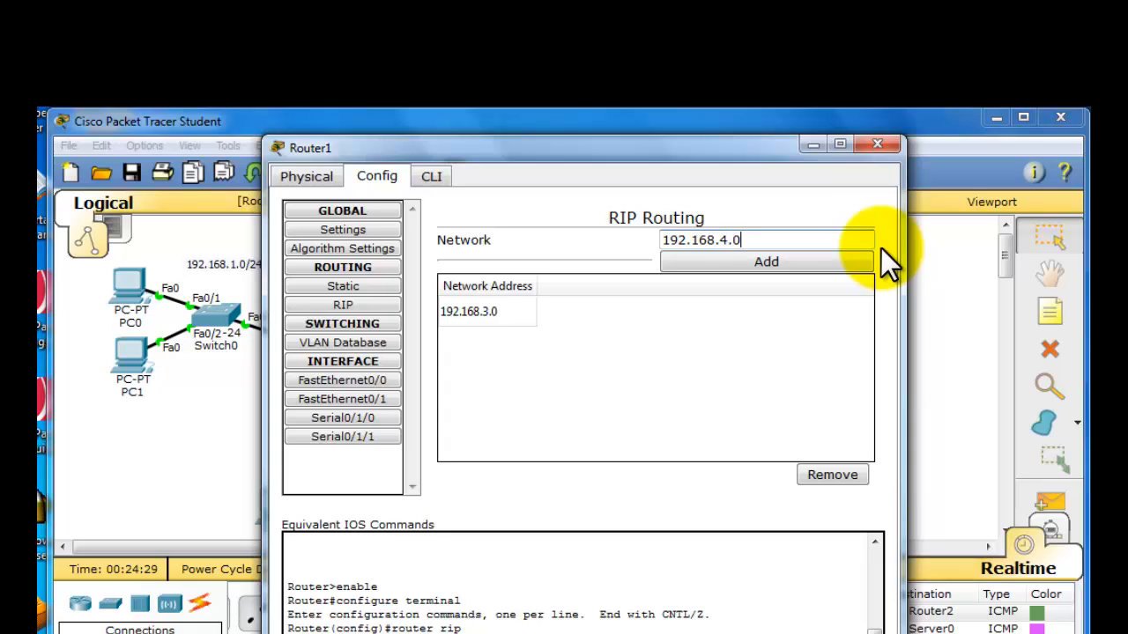
left_click(810, 266)
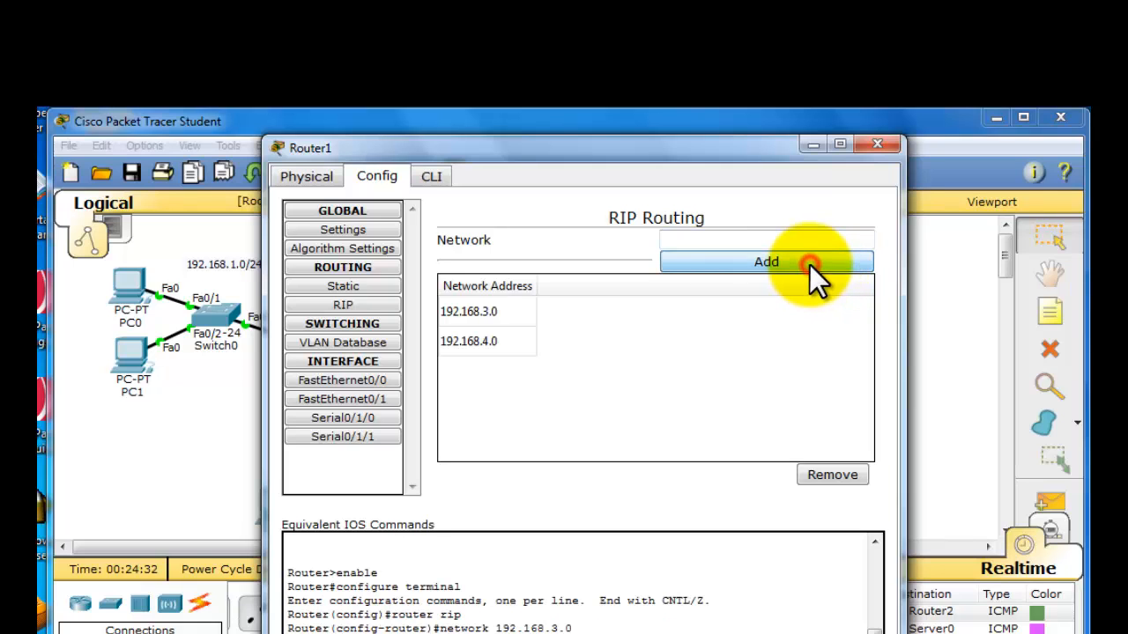
left_click(877, 144)
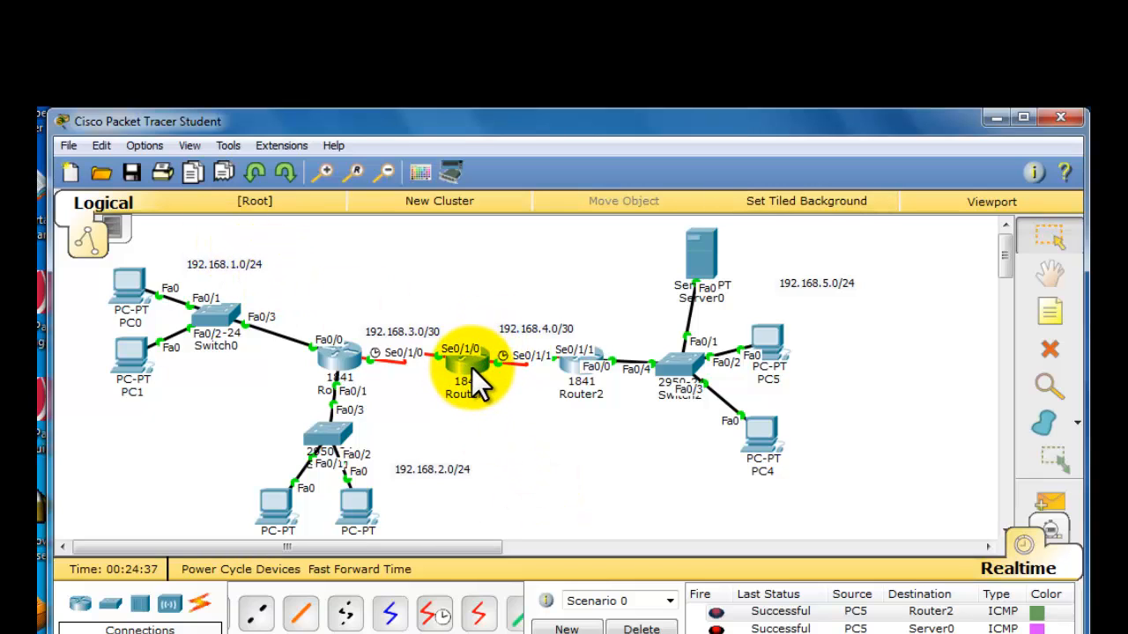
- Test connectivity from Router0 to Router2 with a simple PDU, clear the scenario's PDU list, and send the same PDU again
mouse_move(472, 368)
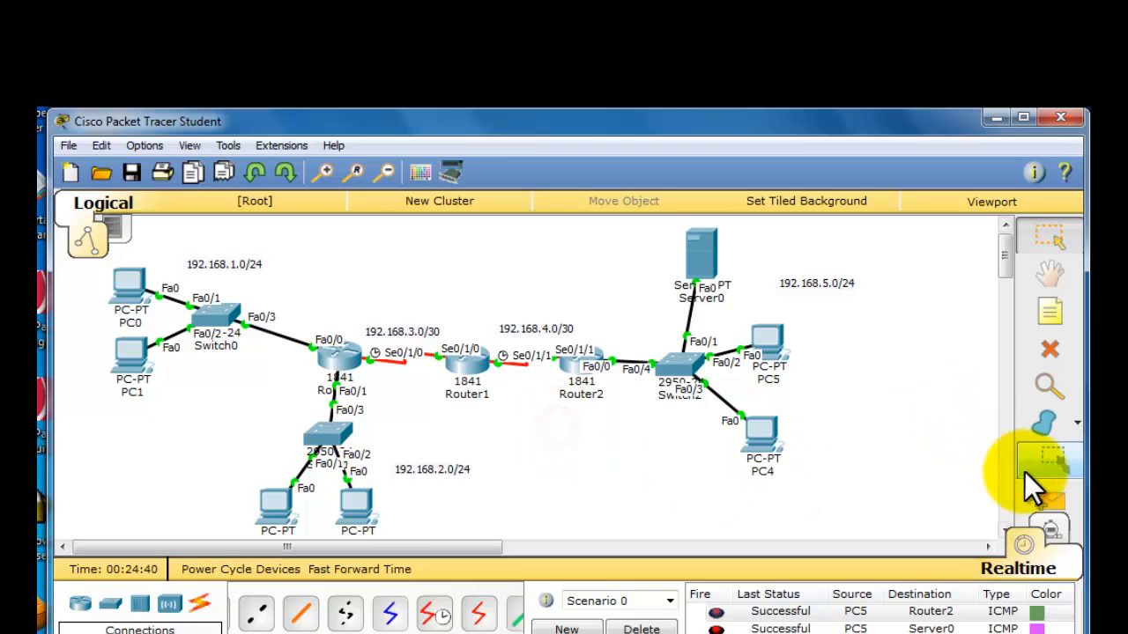
left_click(1043, 499)
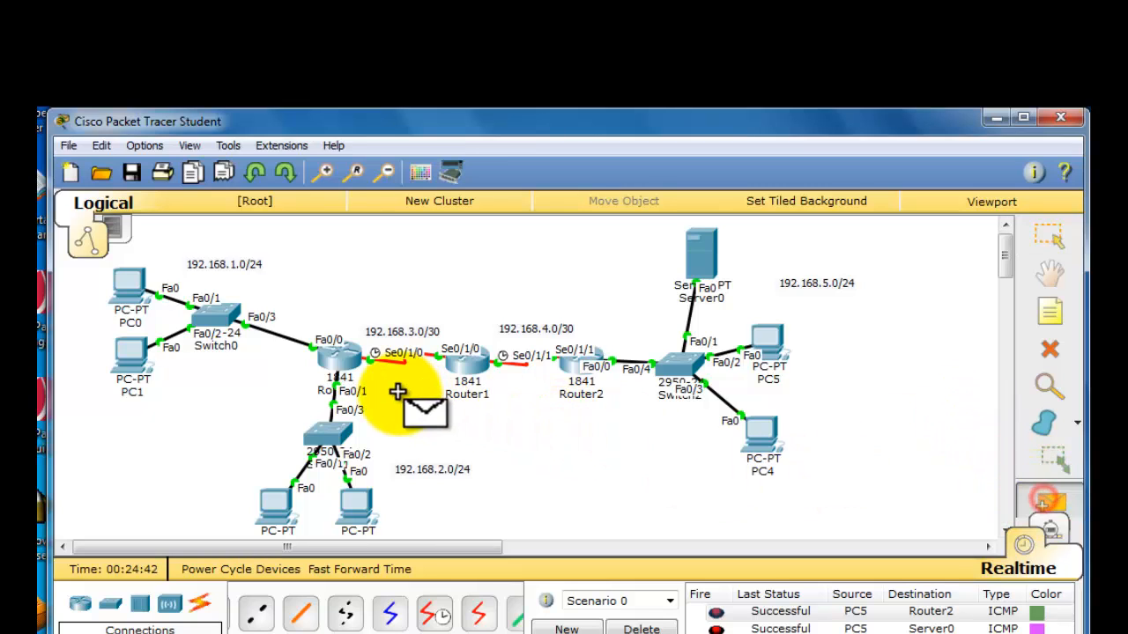
left_click(340, 356)
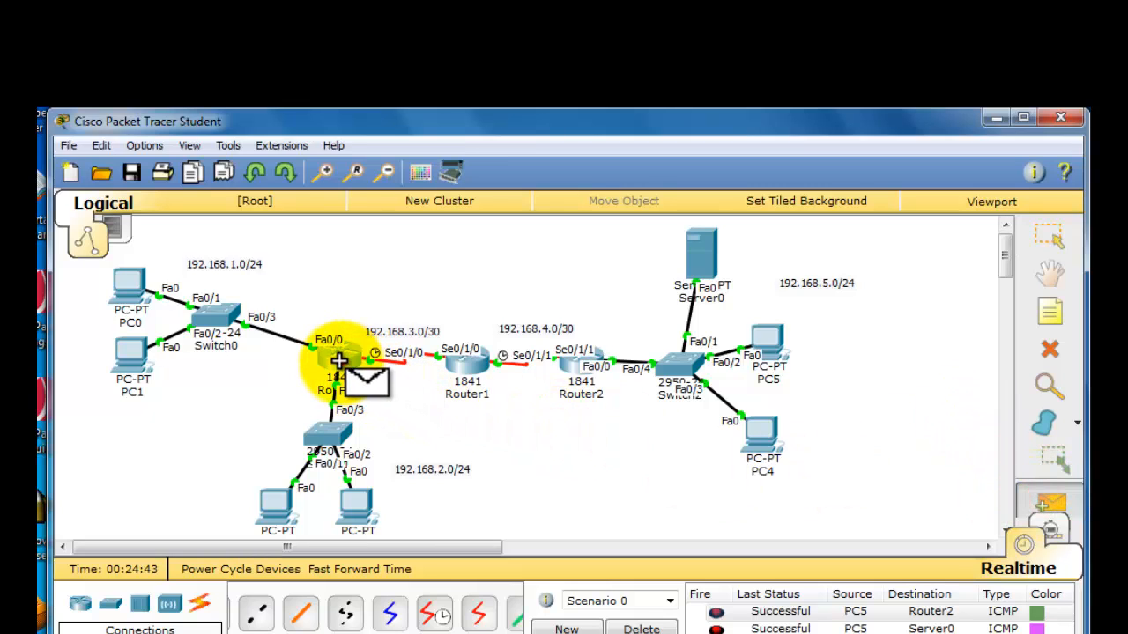
left_click(580, 373)
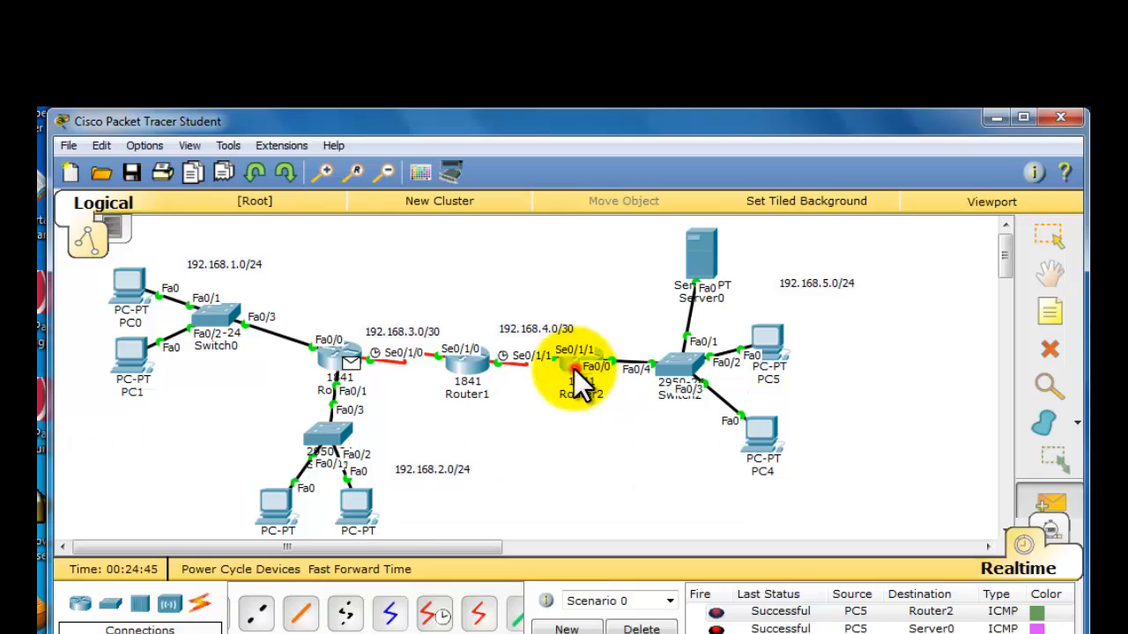
left_click(638, 628)
left_click(1045, 501)
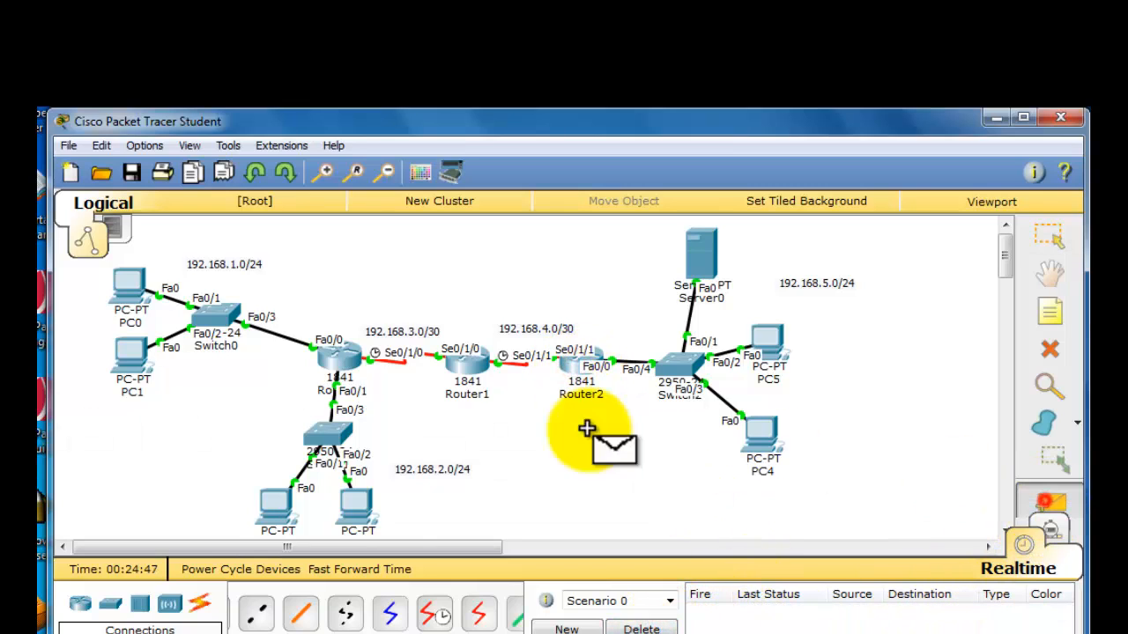
left_click(338, 358)
left_click(575, 363)
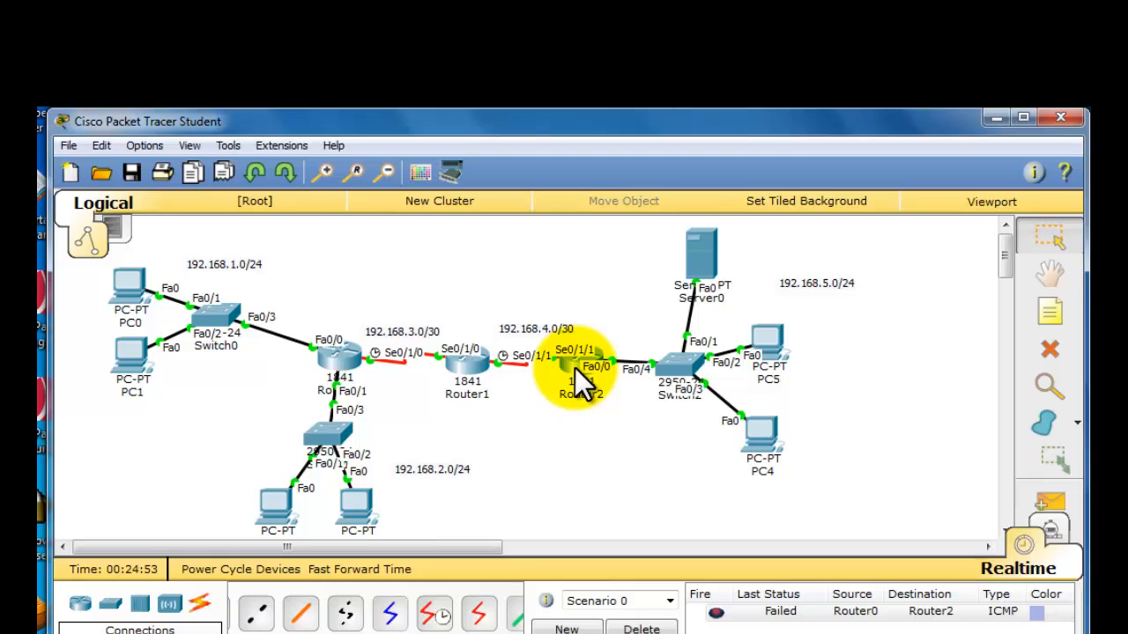
- Open Router2's RIP routing settings and add network 192.168.5.0
mouse_move(574, 367)
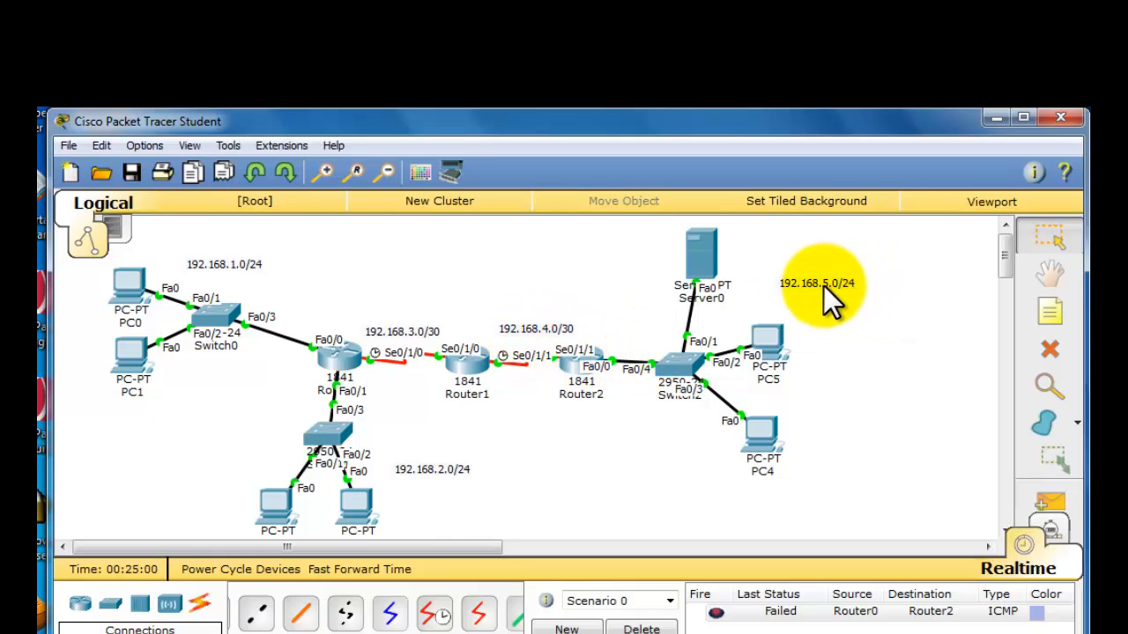
left_click(570, 363)
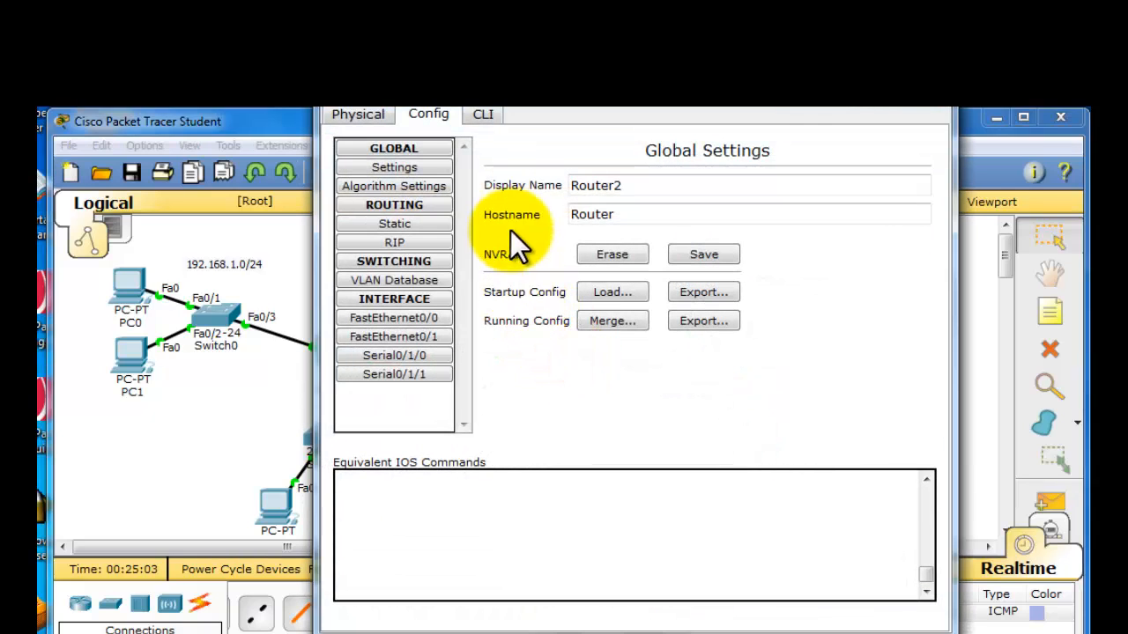
left_click(430, 242)
left_click(708, 176)
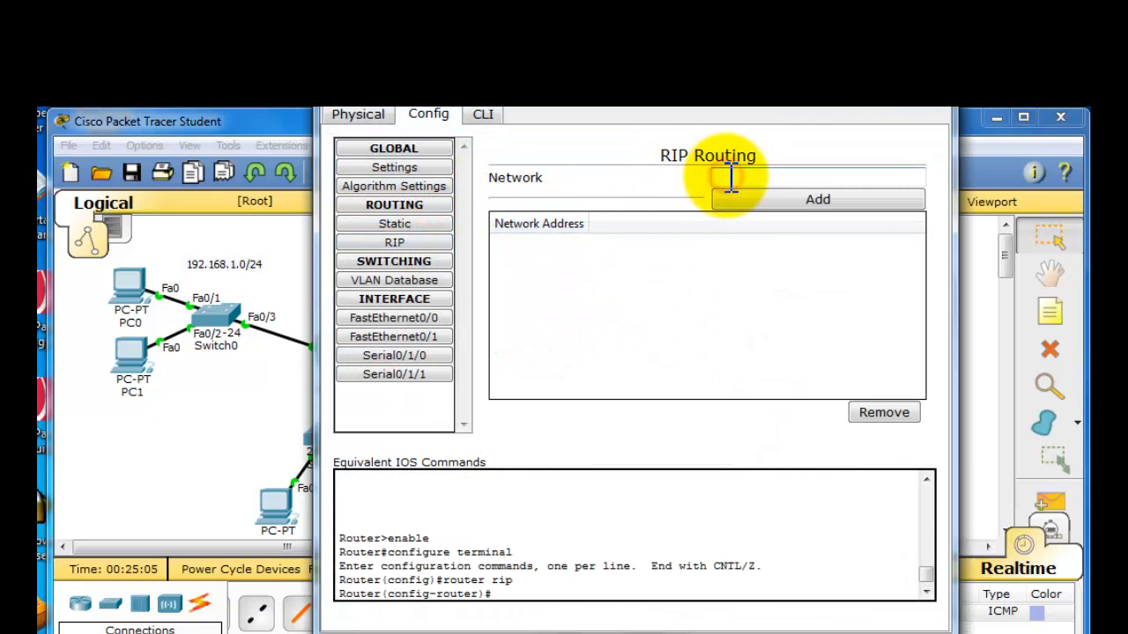
type("192.168.5.254")
key("BackSpace")
key("BackSpace")
key("BackSpace")
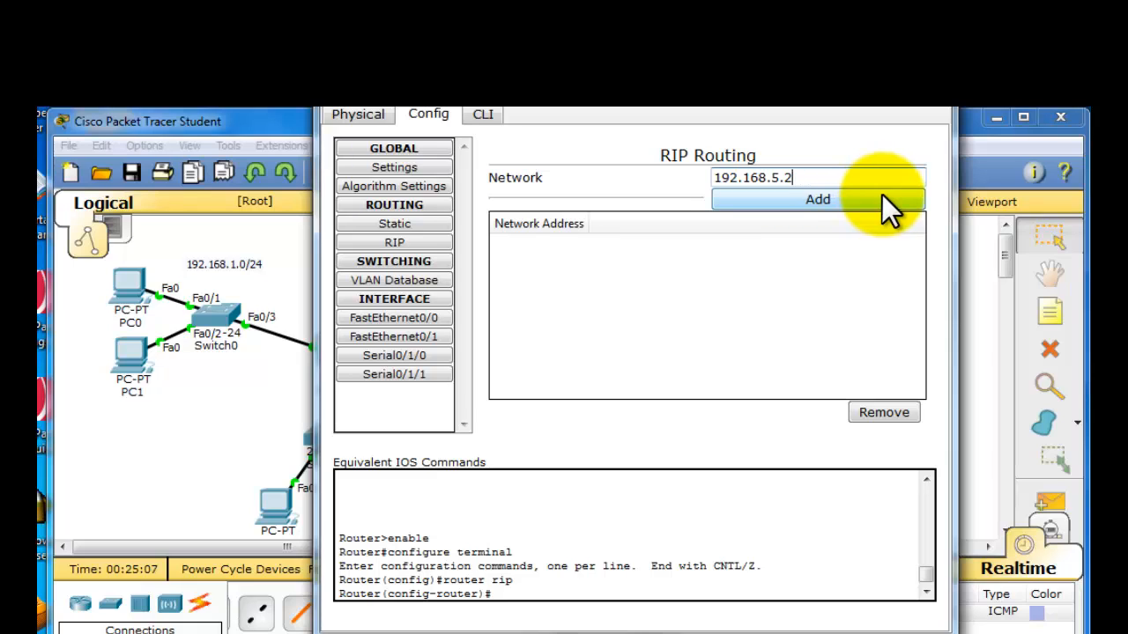
type("0")
left_click(882, 195)
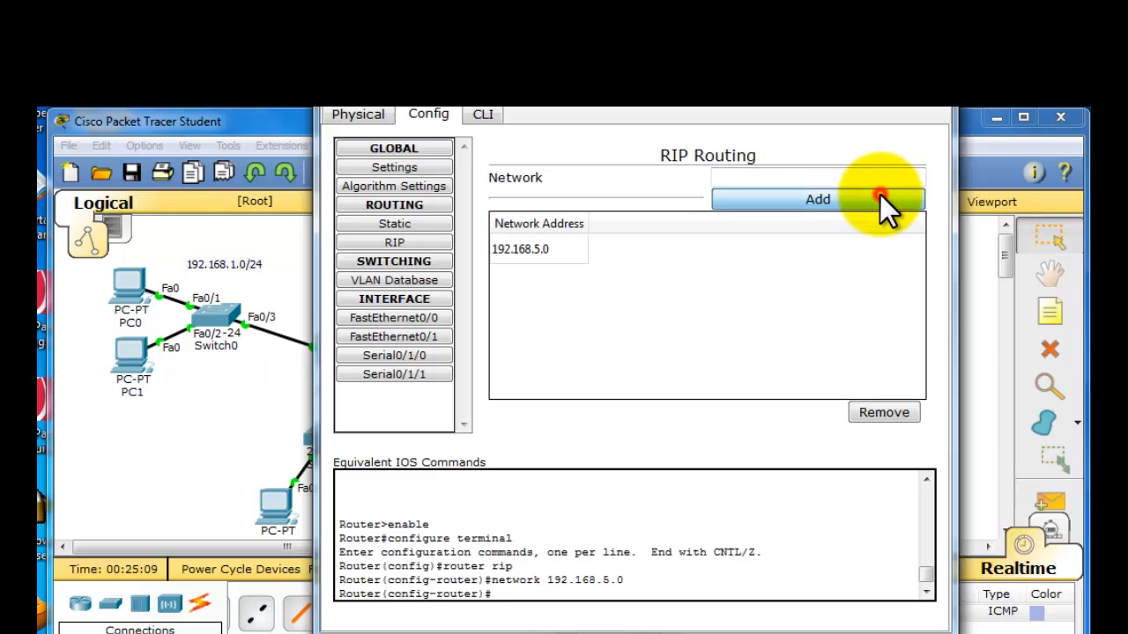
- Add network 192.168.4.0 to Router2's RIP routing and close its window
left_click(882, 178)
type("192.168.5.254")
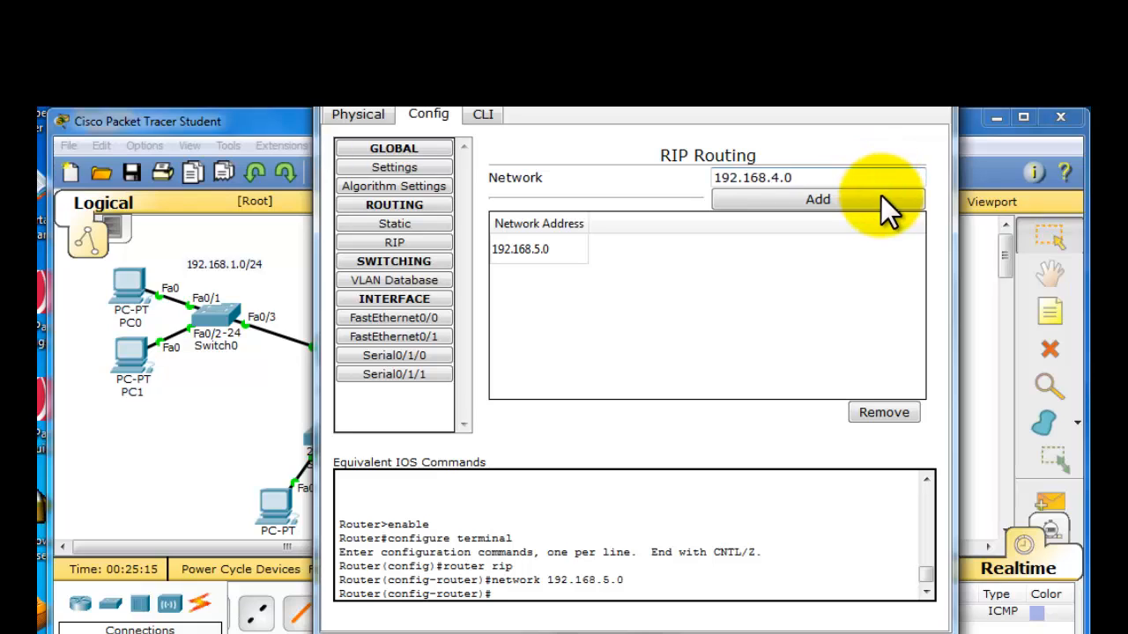
left_click(881, 197)
left_click(932, 113)
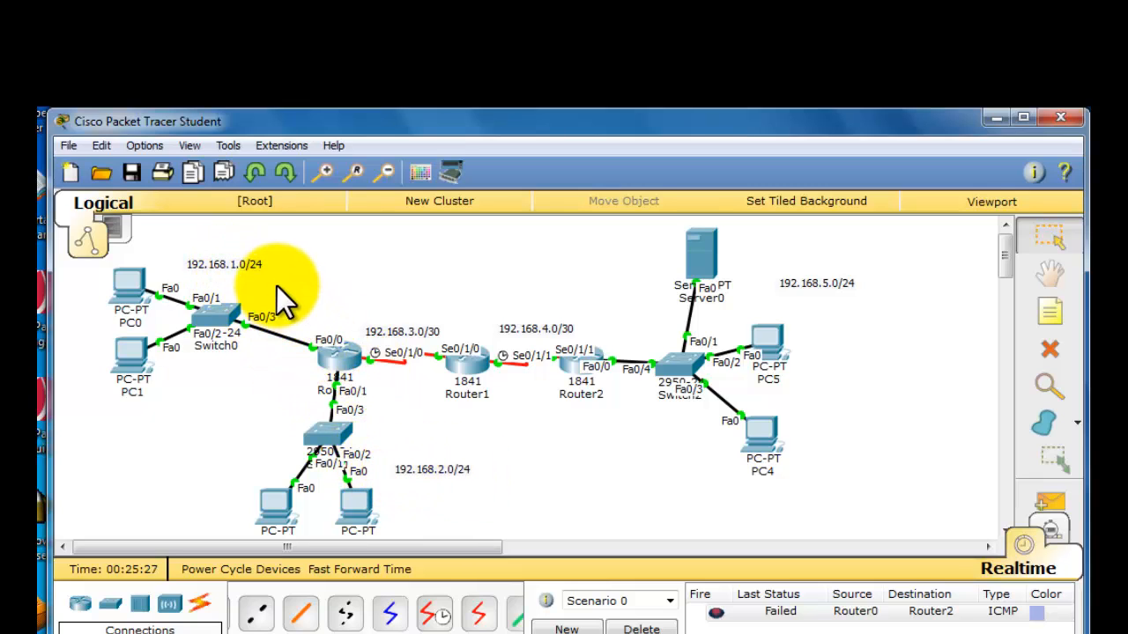
- Open Router0's RIP routing settings and add network 192.168.1.0
left_click(336, 365)
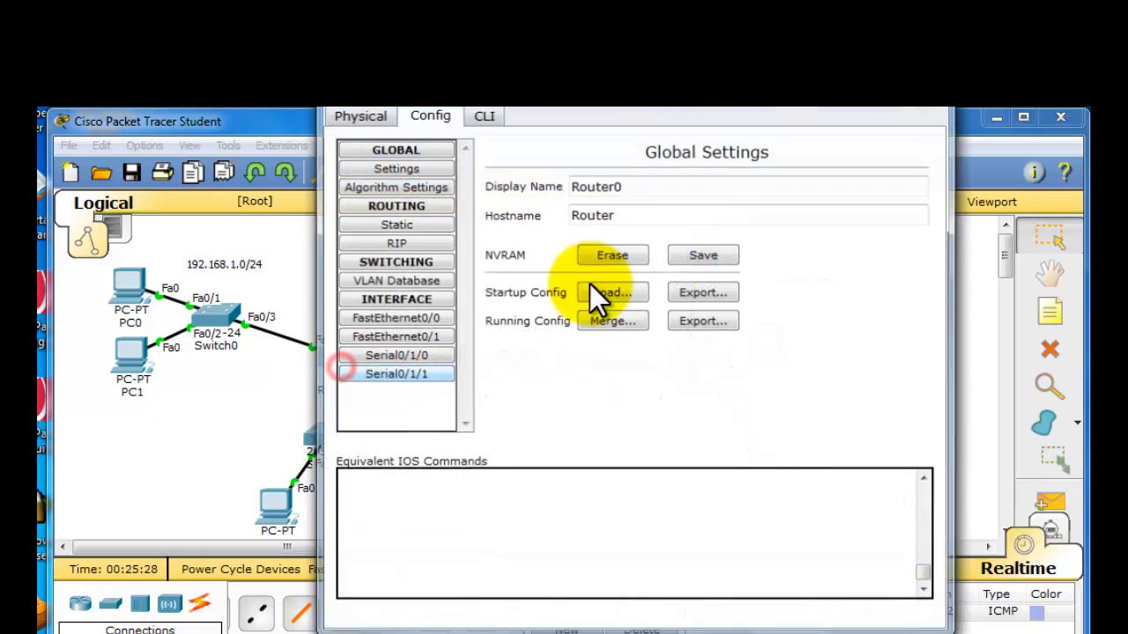
left_click(413, 243)
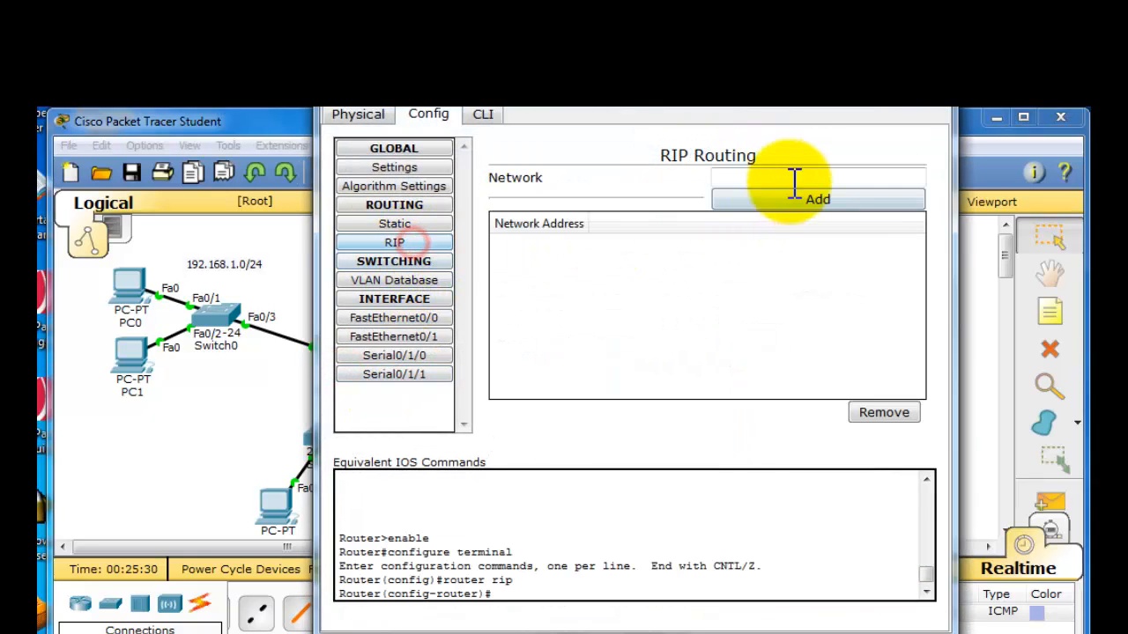
left_click(806, 178)
type("192.168.5.254")
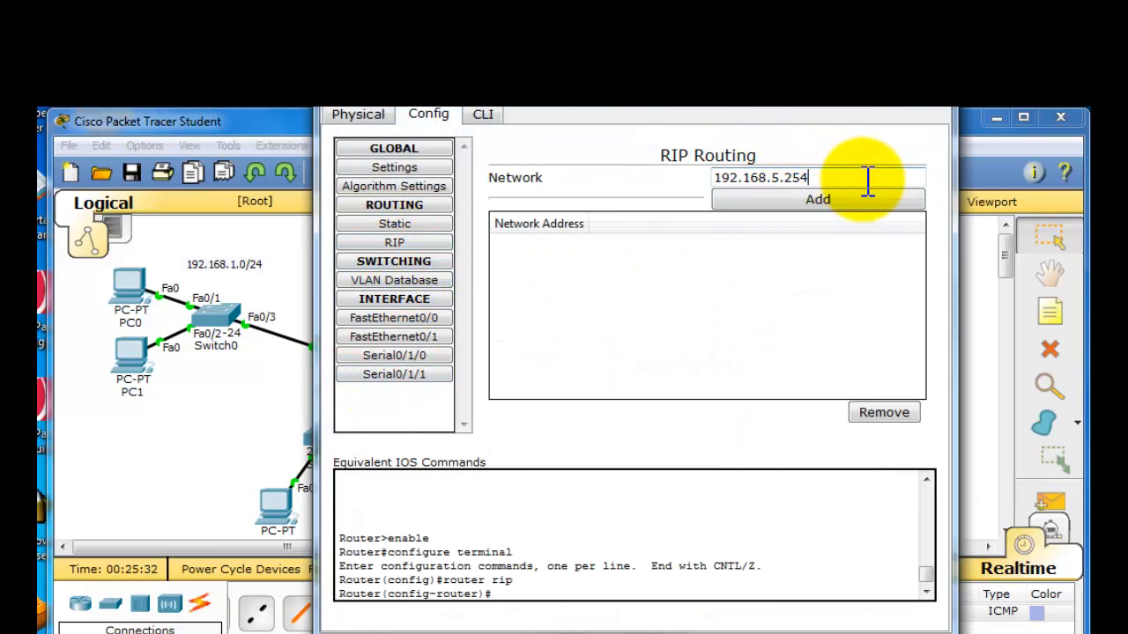
key("BackSpace")
left_click_drag(868, 180, 529, 158)
key("ctrl+c")
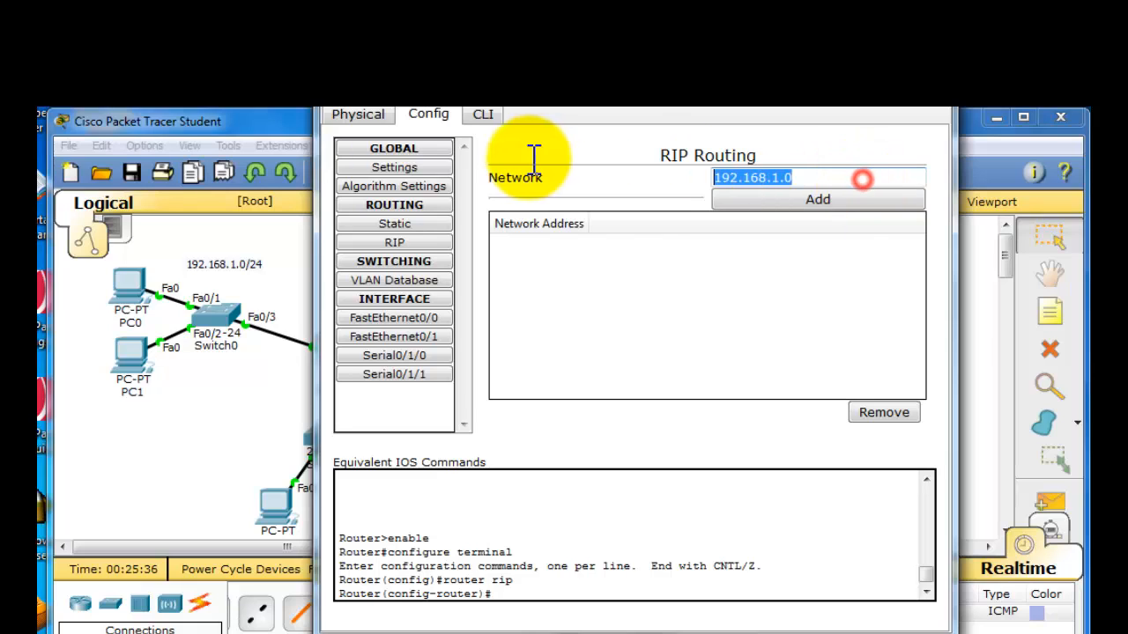
left_click(736, 208)
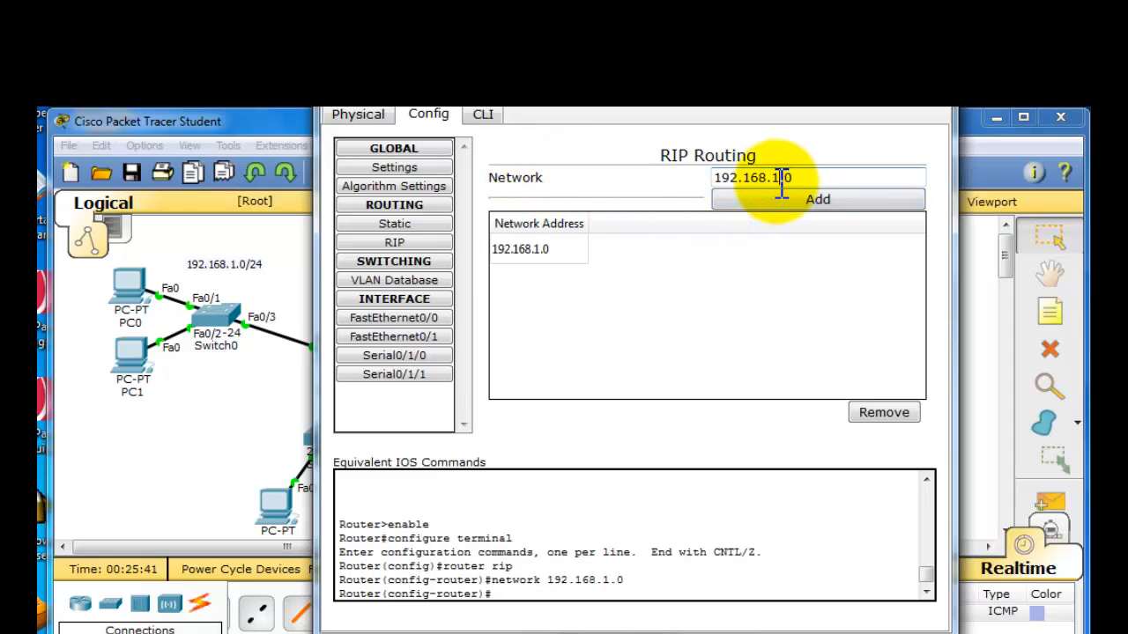
- Add networks 192.168.2.0 and 192.168.3.0 to Router0's RIP routing and close its window
type("2")
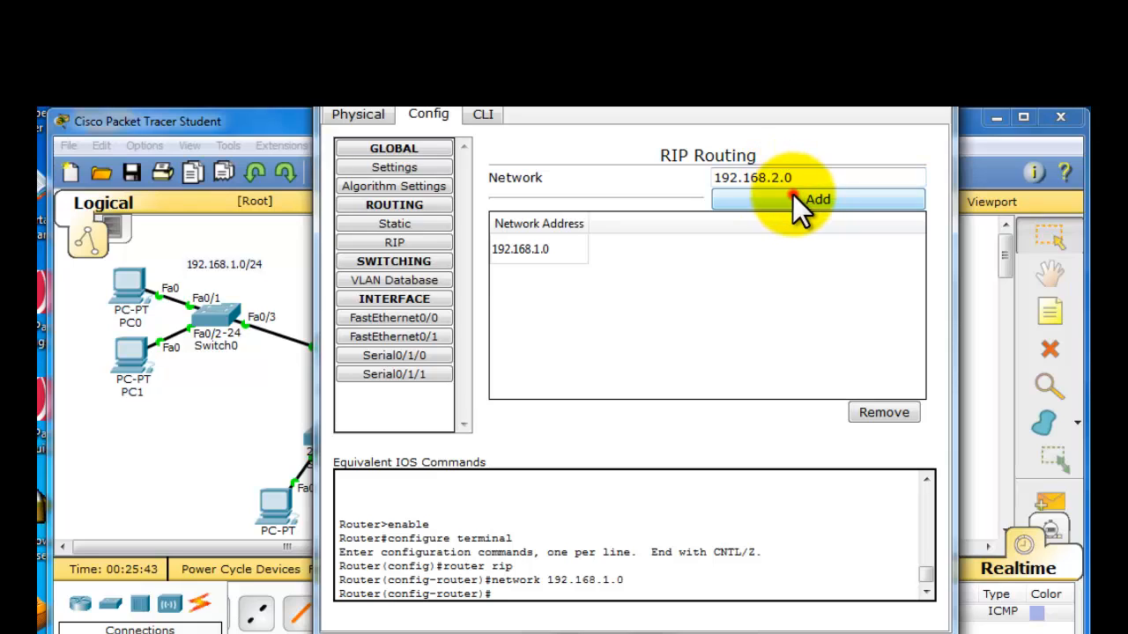
left_click(793, 195)
key("ctrl+v")
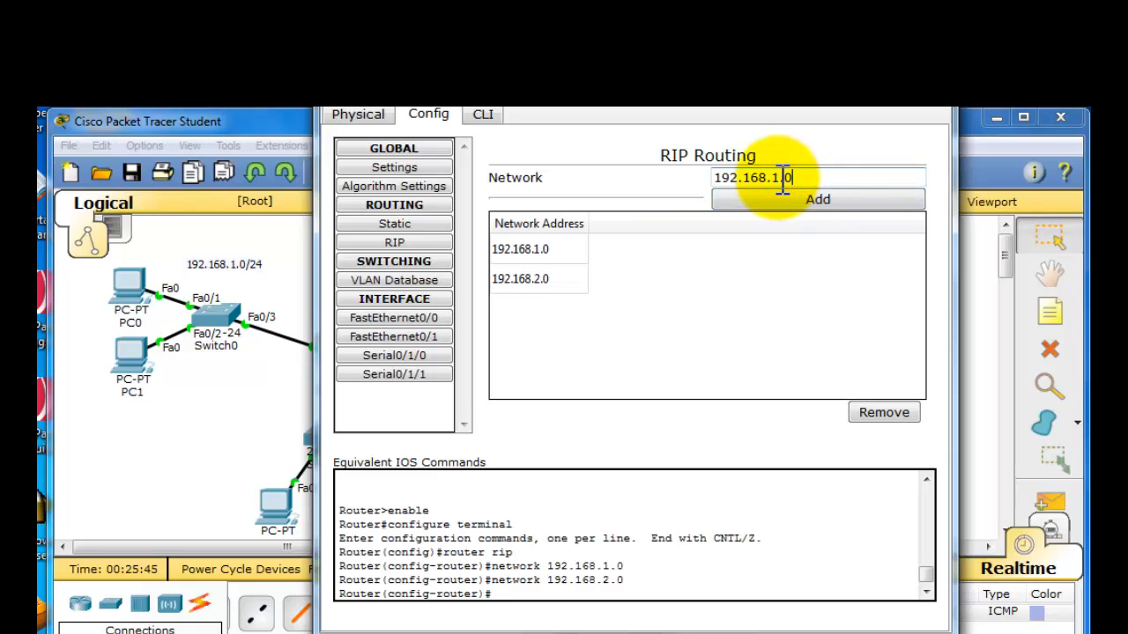
left_click(783, 178)
left_click(830, 200)
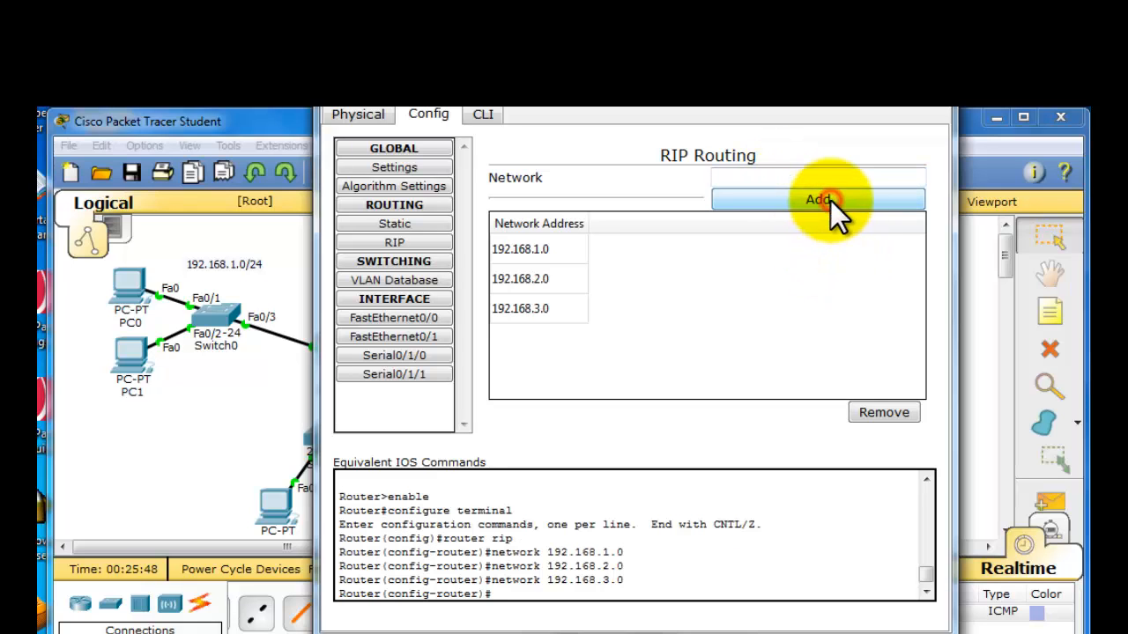
left_click(930, 84)
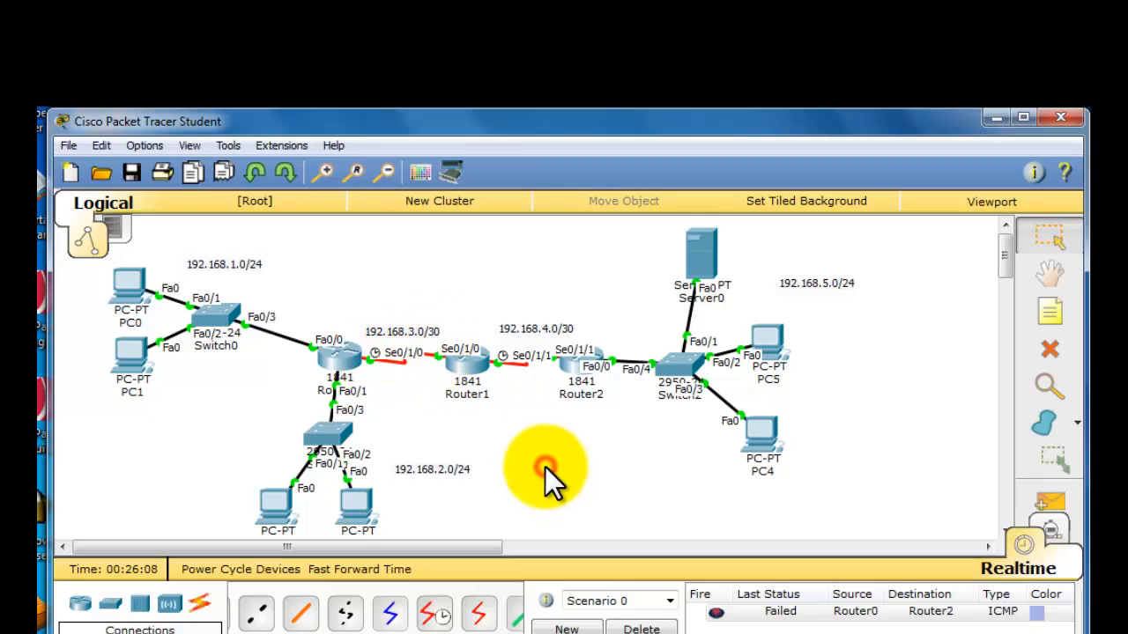
- Send a simple PDU from Router0 to Router2 to test the RIP routes, and clear the scenario's PDU list
left_click(1053, 502)
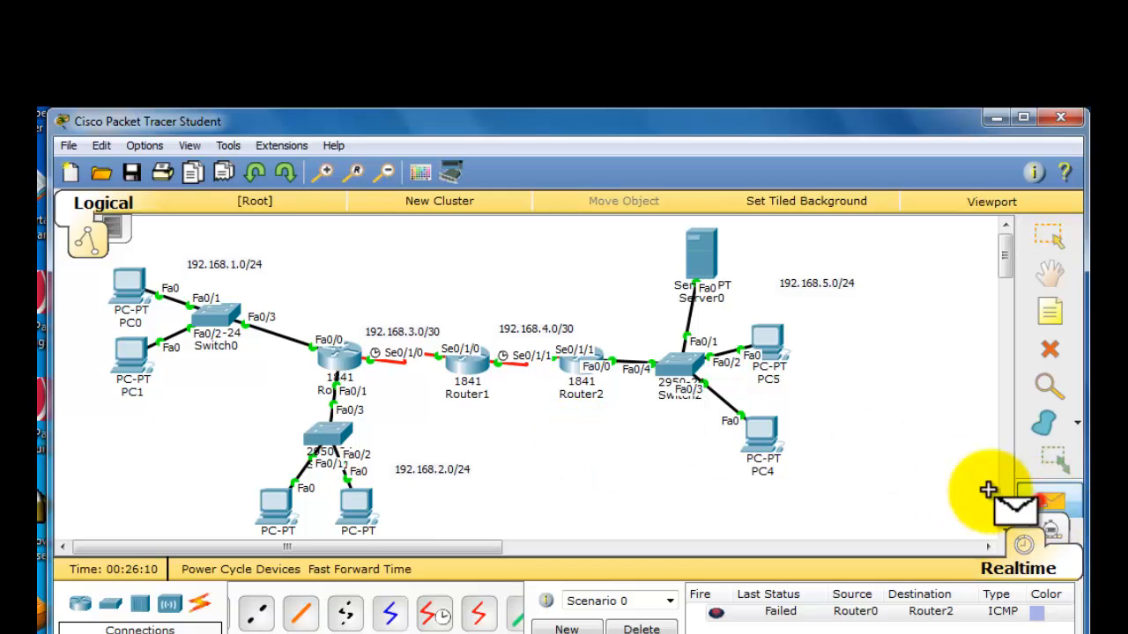
left_click(338, 361)
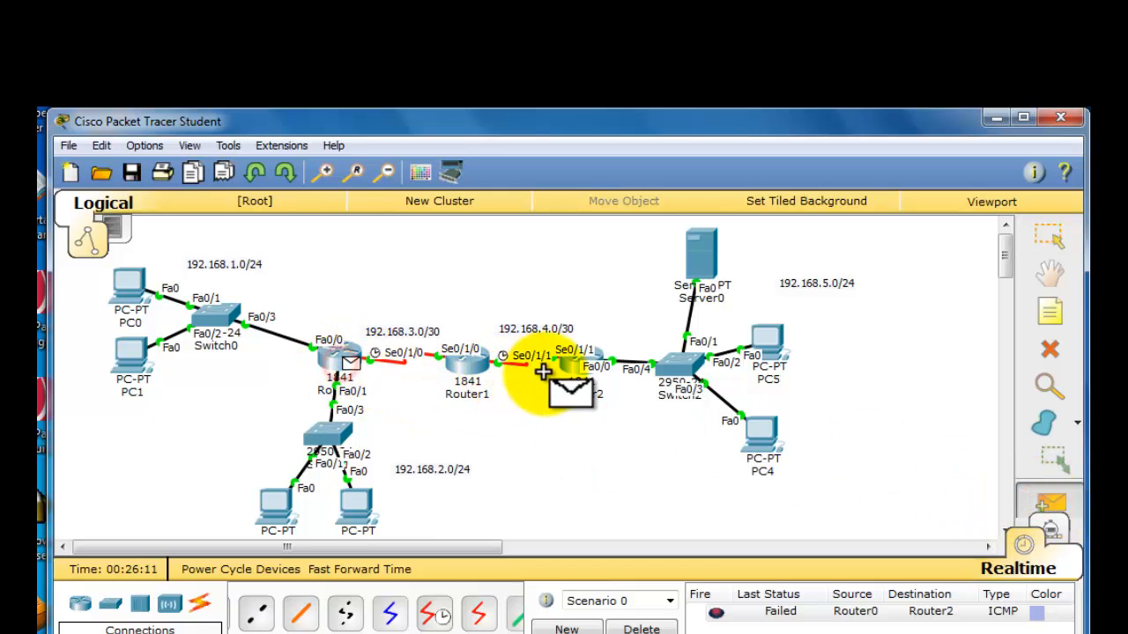
left_click(573, 364)
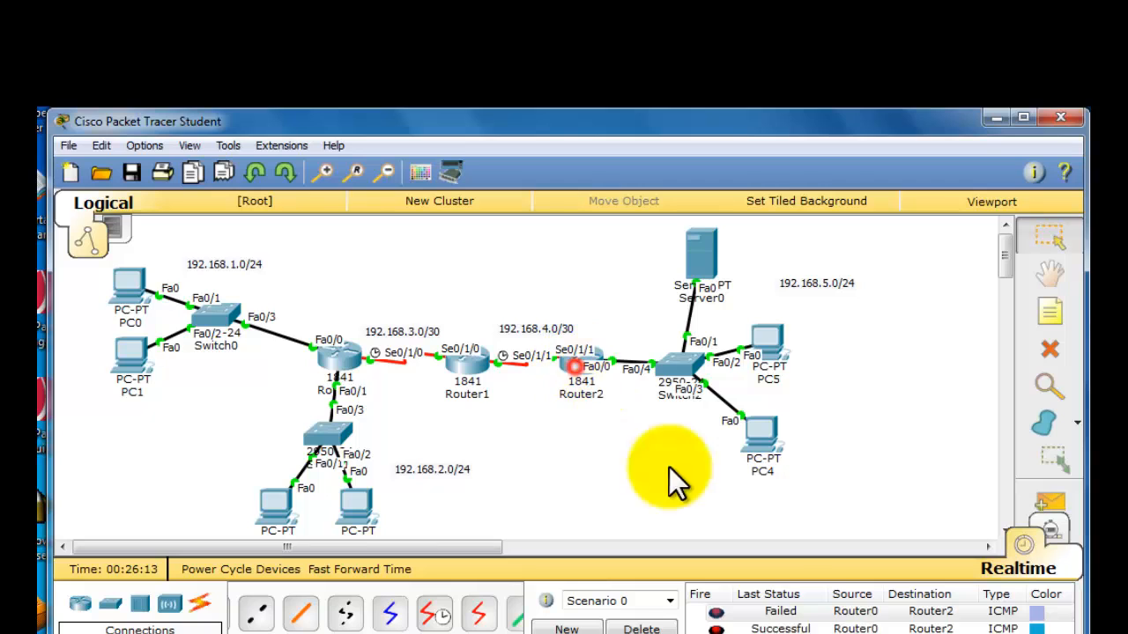
left_click(641, 629)
- Leave RIP configuration mode in Router1's command line and display its routing table with show ip route
left_click(461, 368)
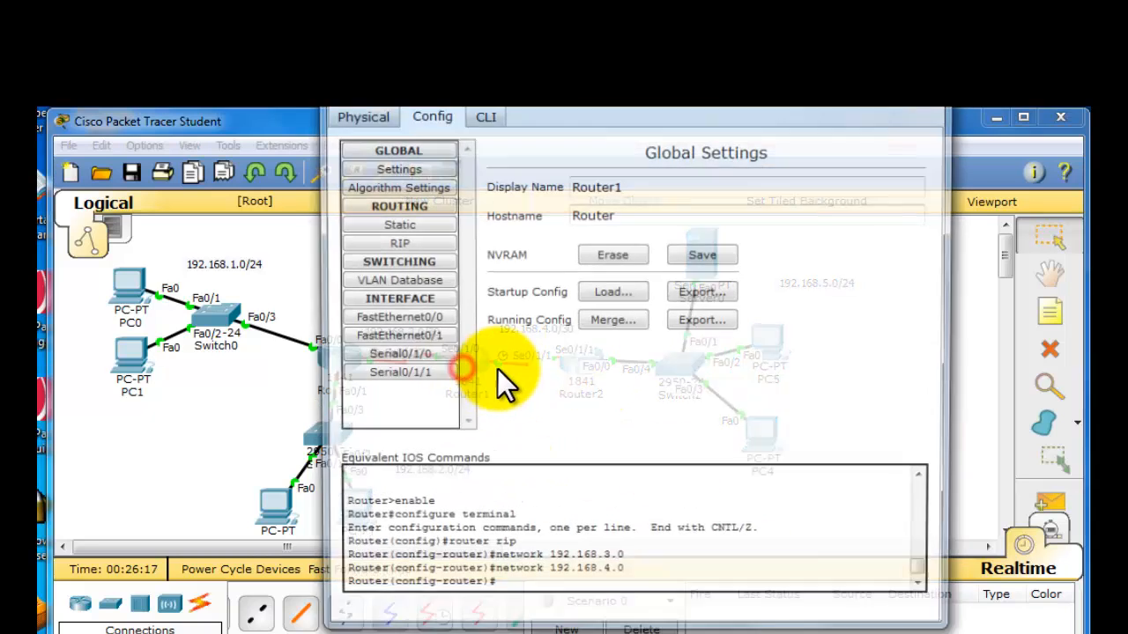
left_click(481, 117)
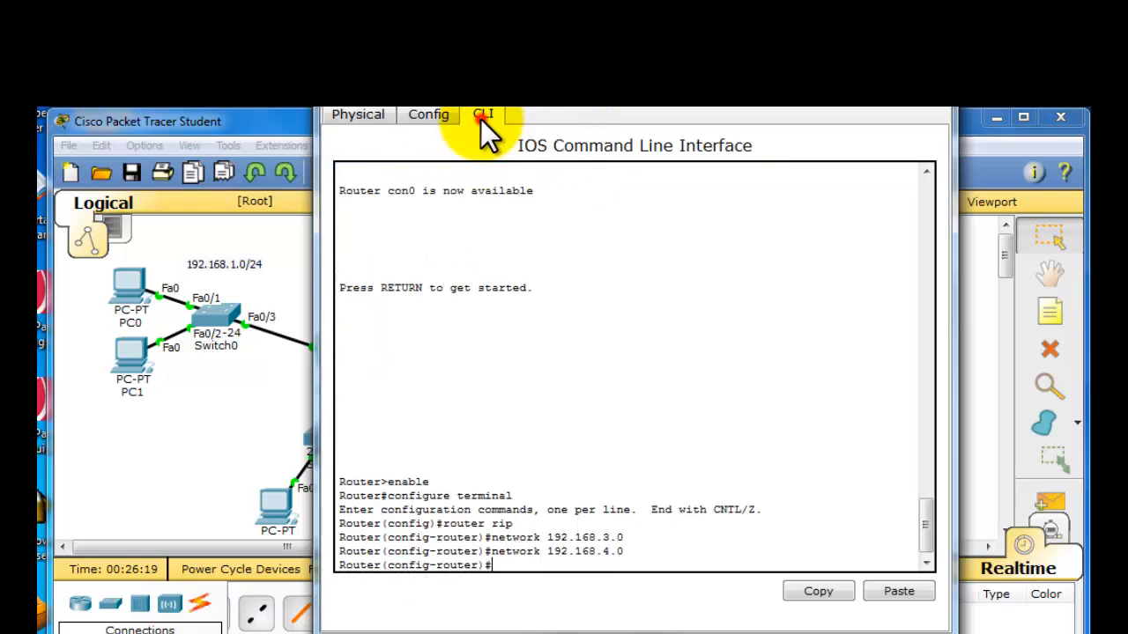
left_click_drag(504, 112, 486, 104)
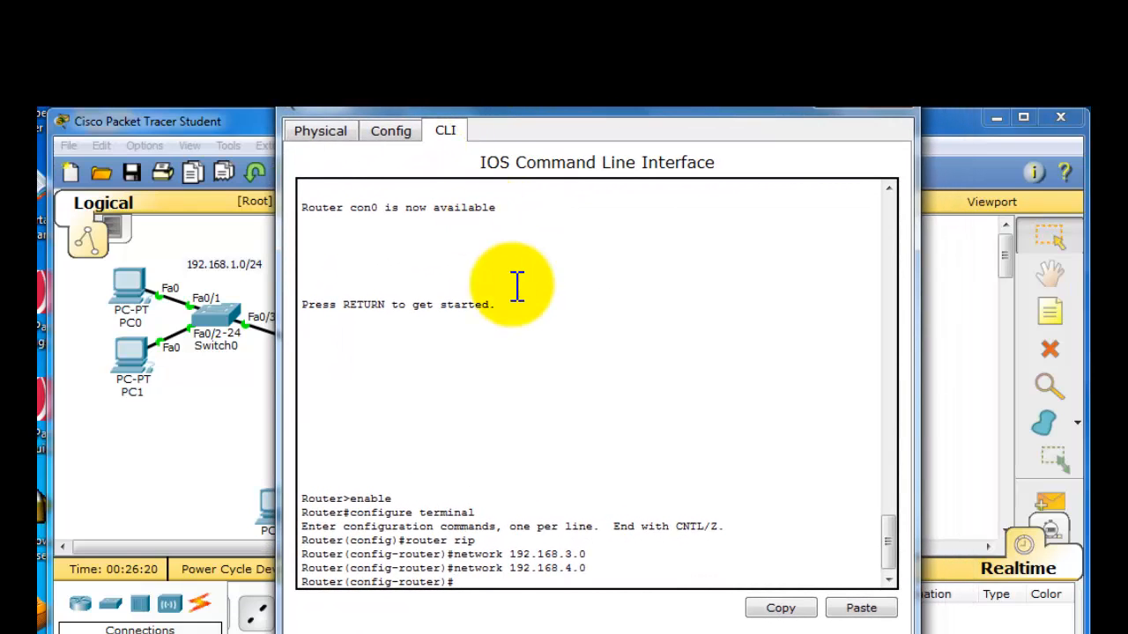
key("ctrl+z")
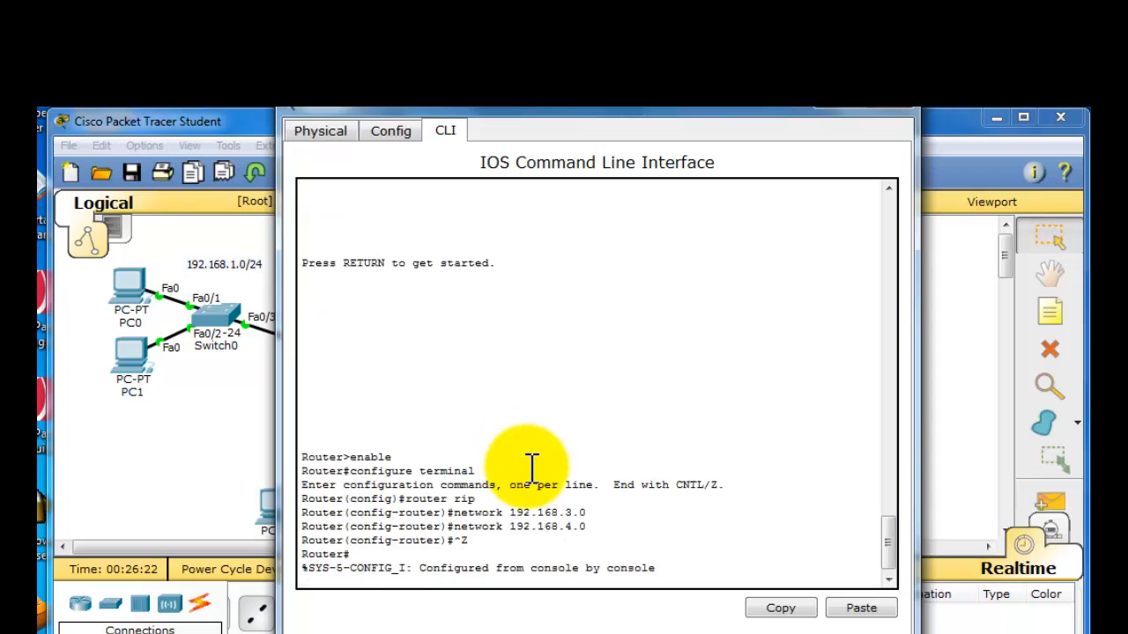
key("Return")
key("Return")
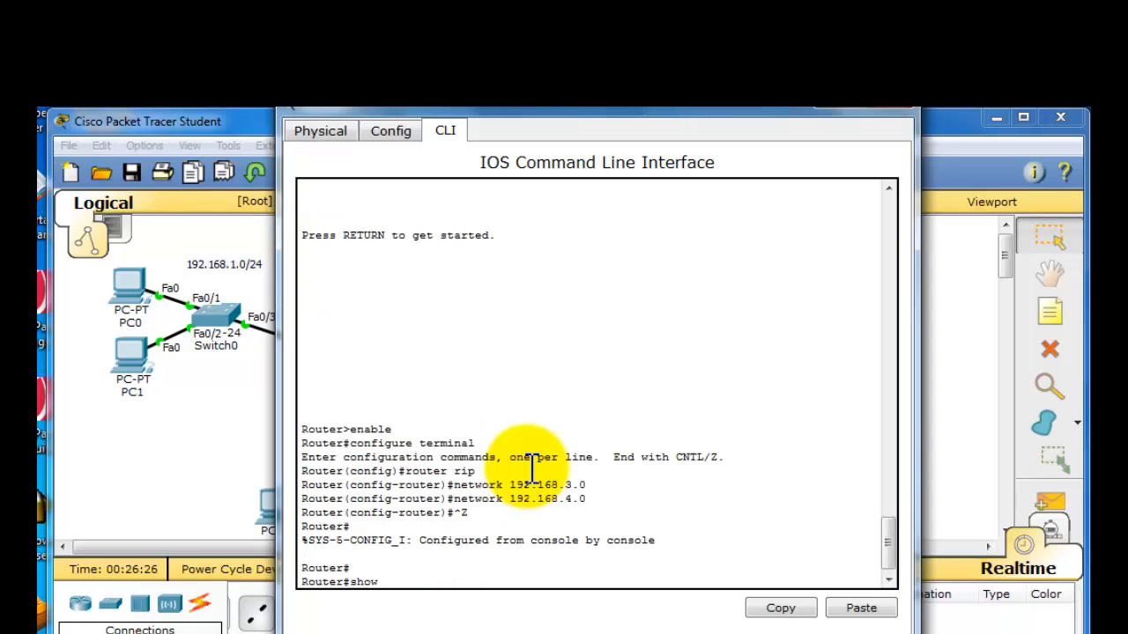
type("show ip rout")
key("Tab")
key("Return")
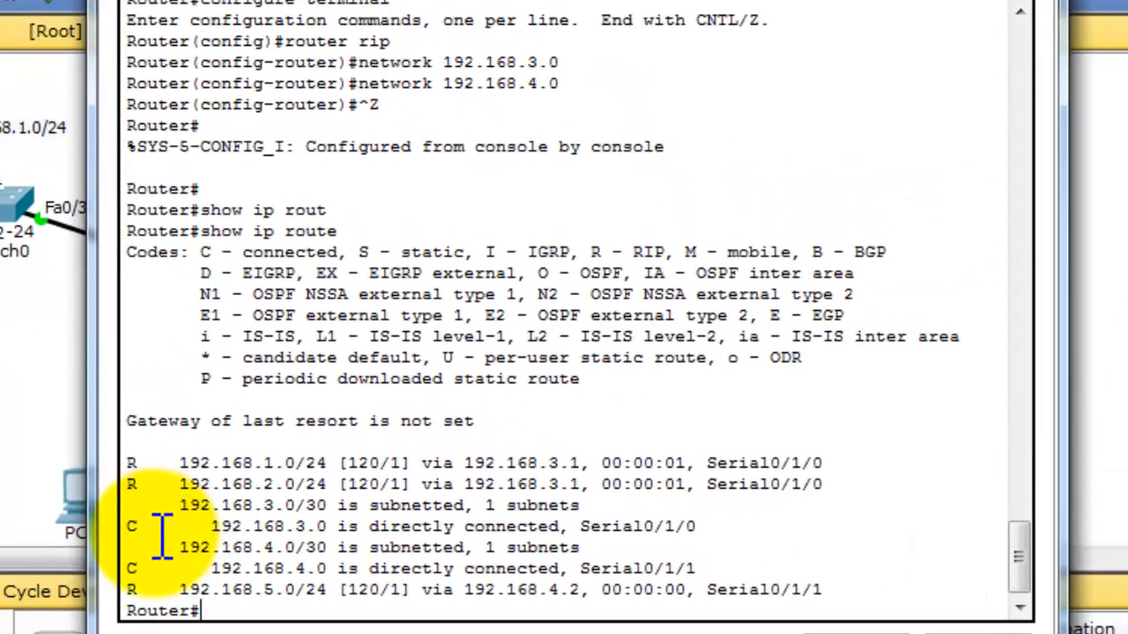
- Examine the directly connected (C) and RIP (R) entries in Router1's routing table
left_click_drag(157, 526, 134, 524)
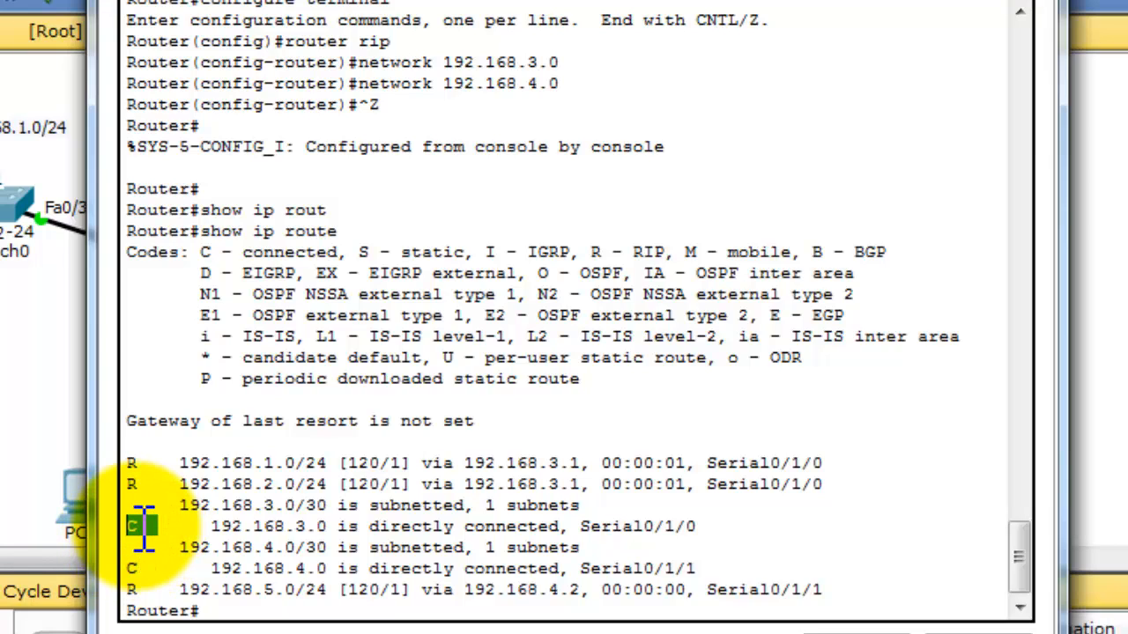
left_click_drag(148, 568, 129, 568)
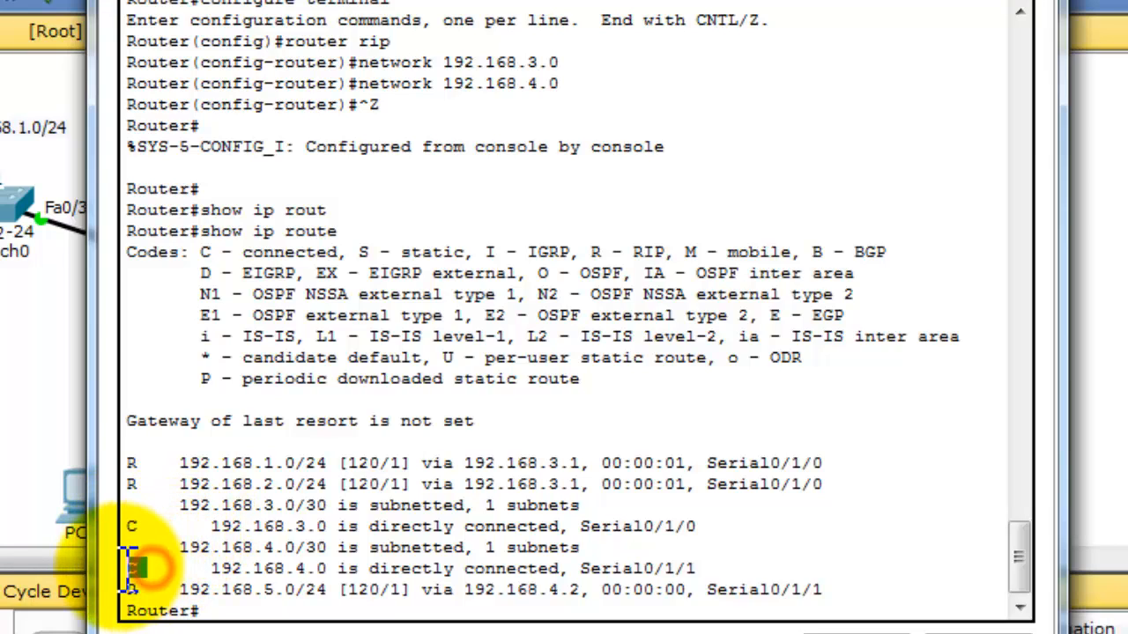
triple_click(133, 465)
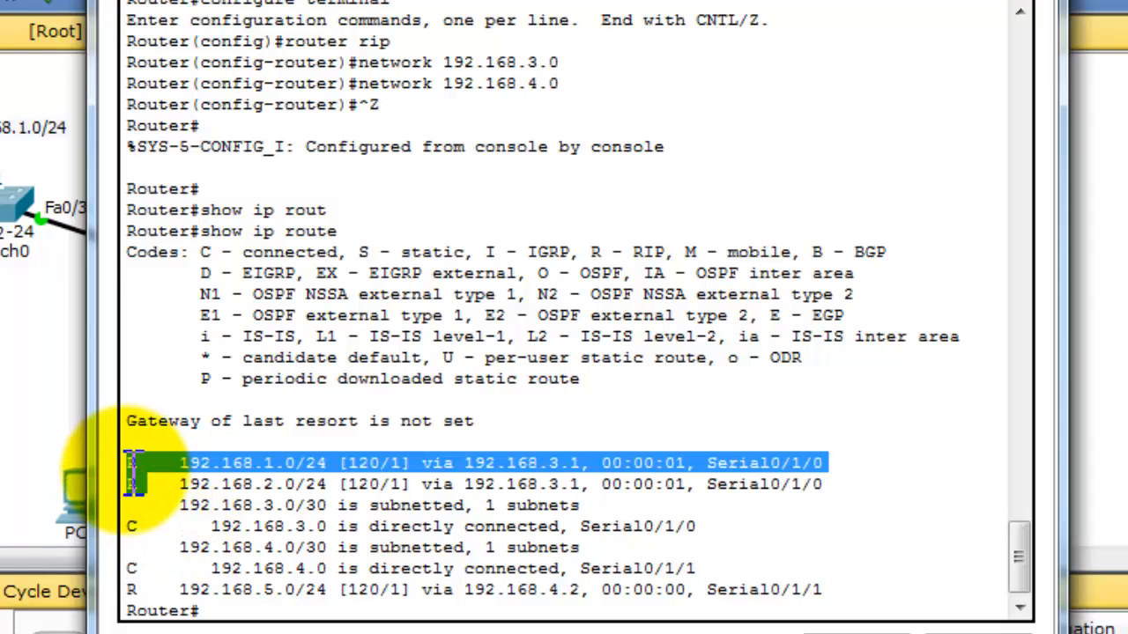
left_click(139, 581)
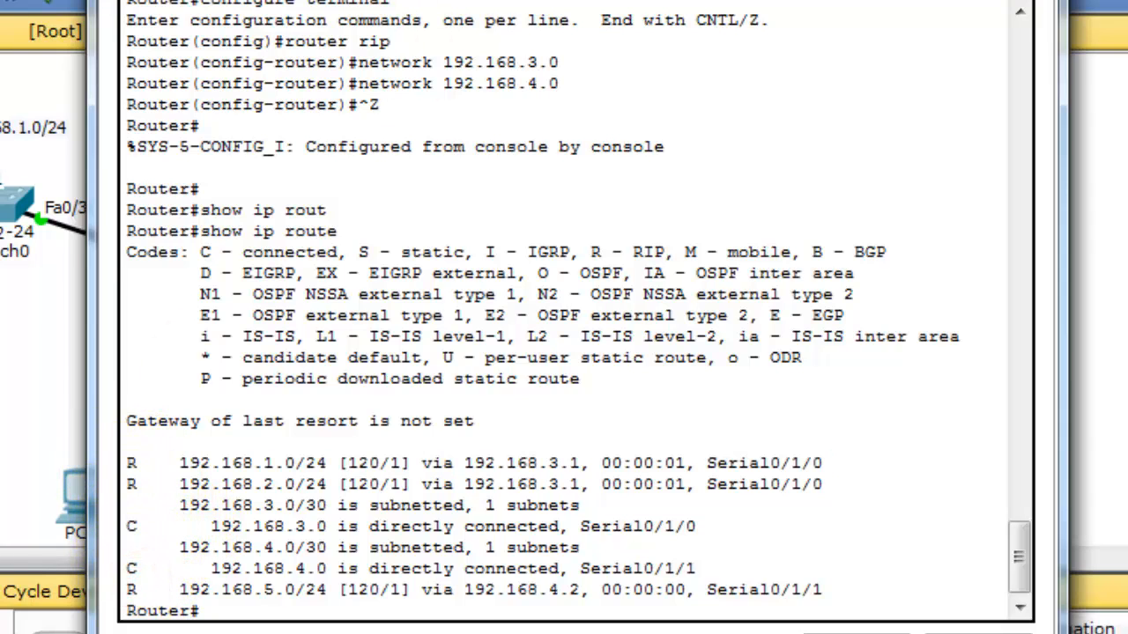
left_click_drag(287, 0, 282, 134)
left_click_drag(264, 348, 277, 0)
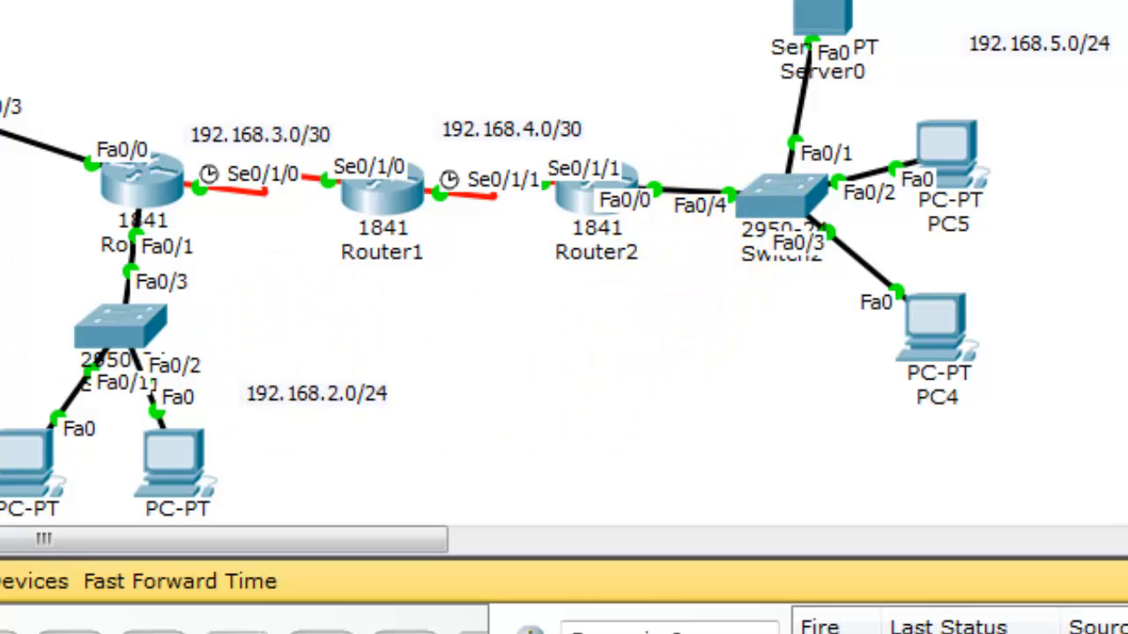
- Switch PC0's IP configuration from static to DHCP and close its window
left_click(2, 71)
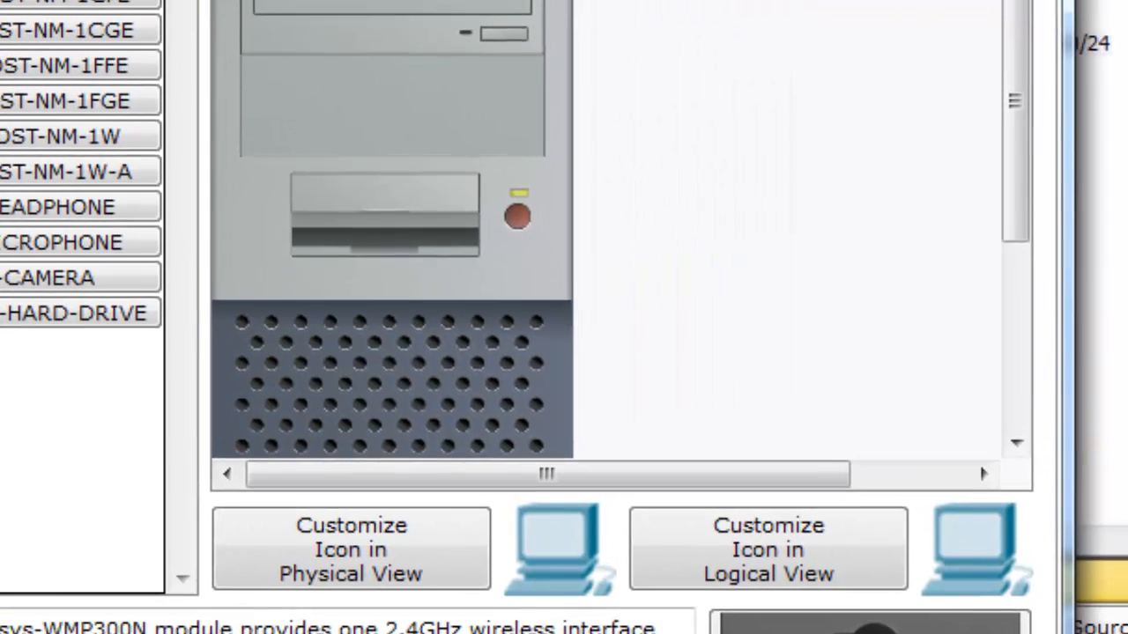
left_click(372, 103)
left_click(191, 7)
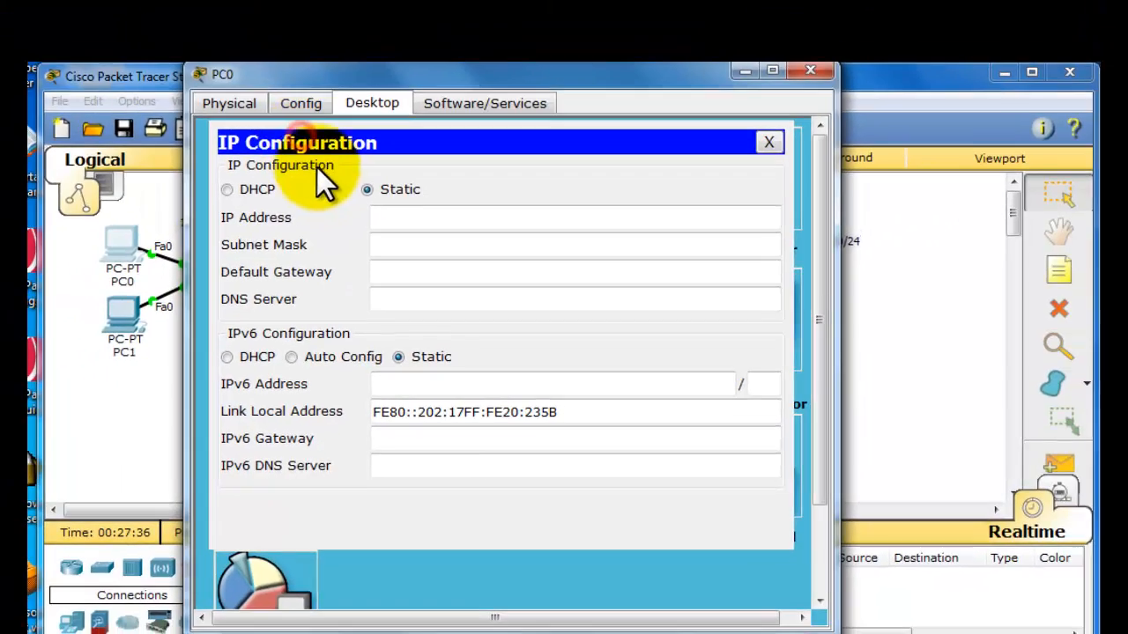
left_click(253, 189)
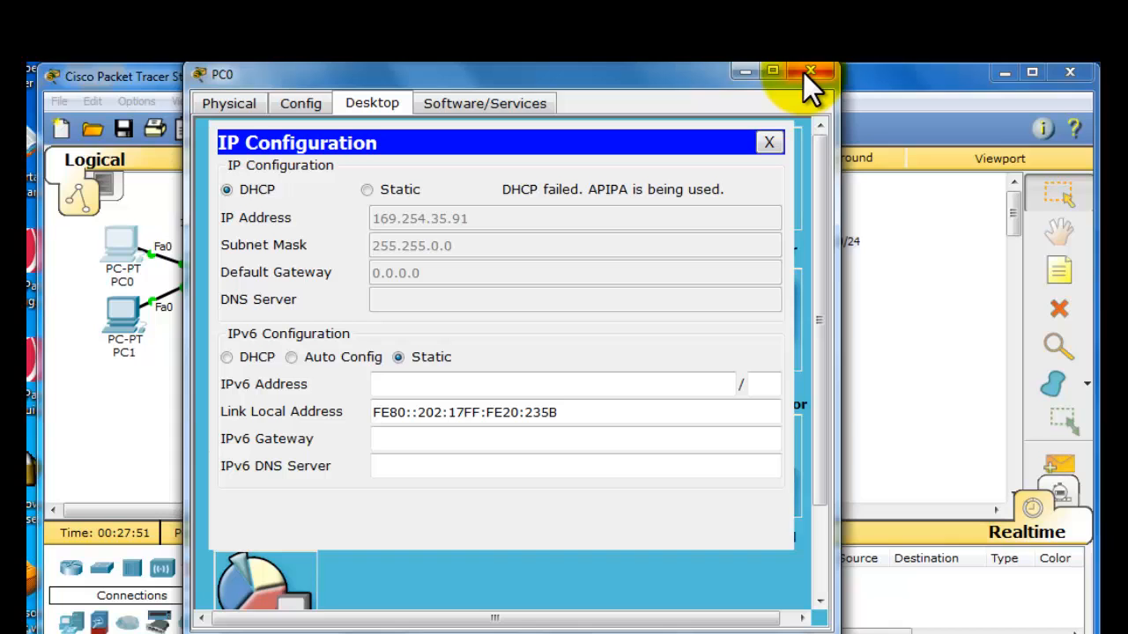
left_click(805, 72)
left_click(529, 366)
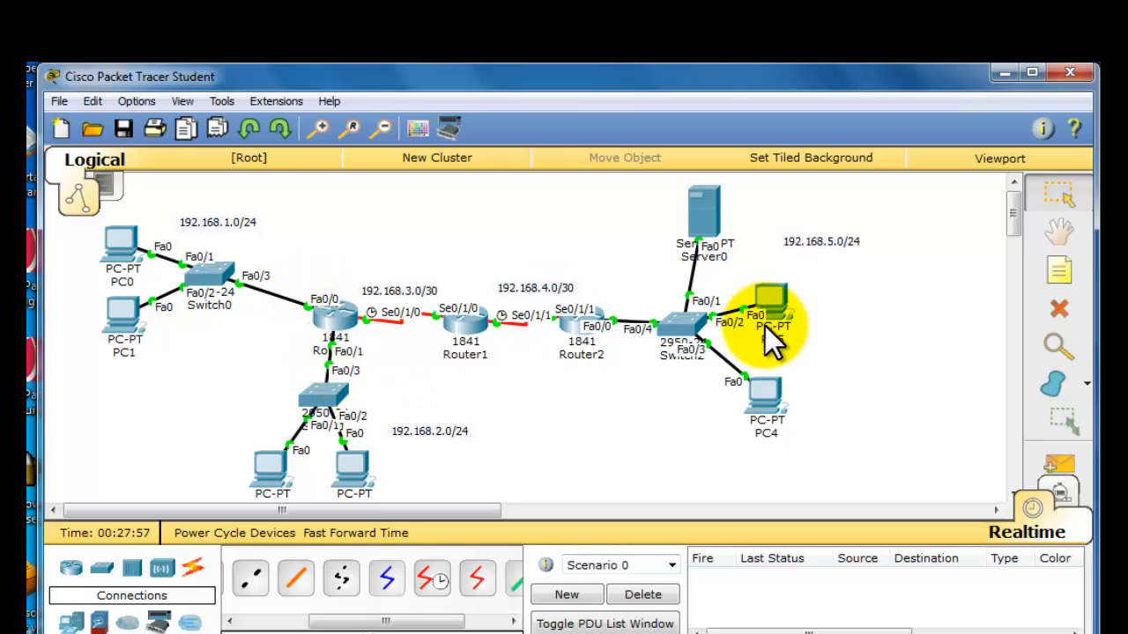
- In Router0's command line, exit RIP configuration mode and enter interface configuration for FastEthernet 0/0
left_click(332, 318)
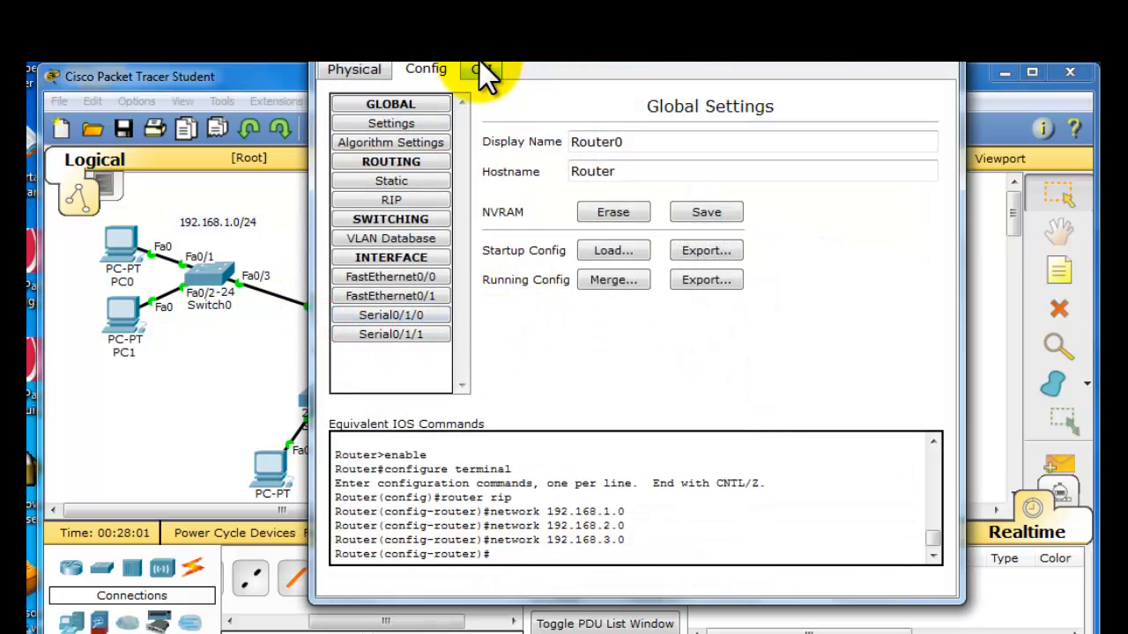
left_click(481, 71)
left_click(589, 298)
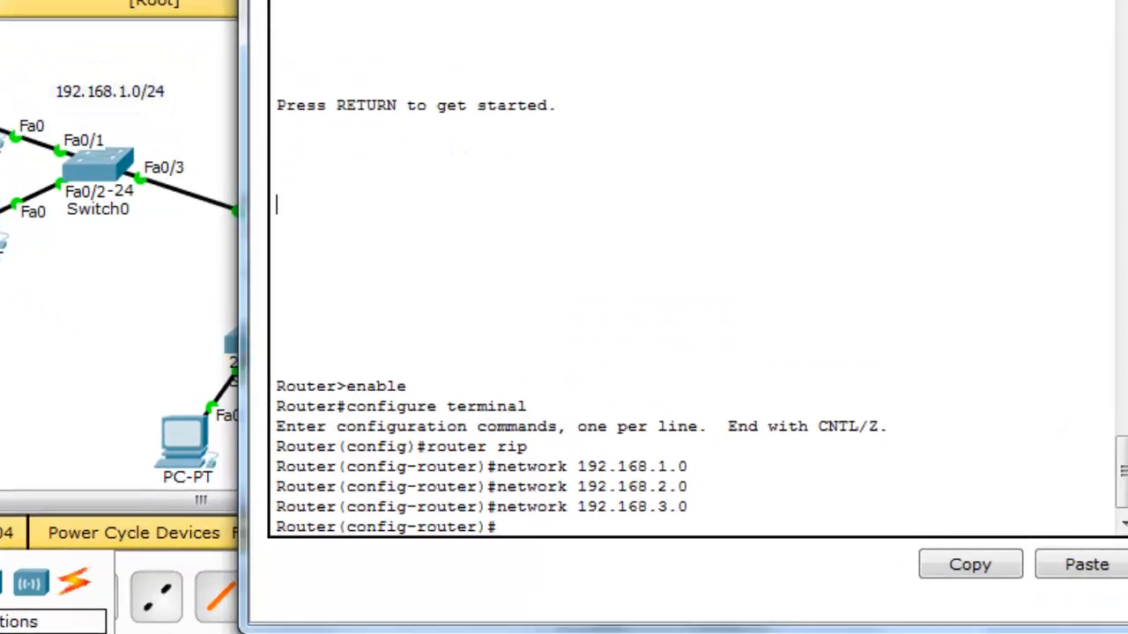
type("exit")
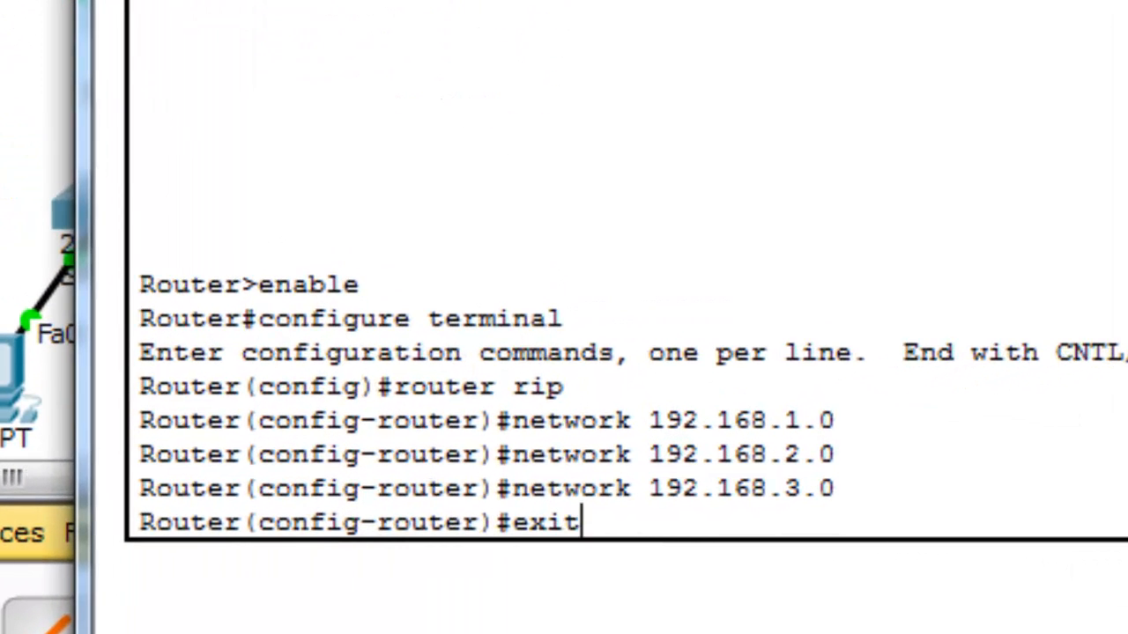
key("Return")
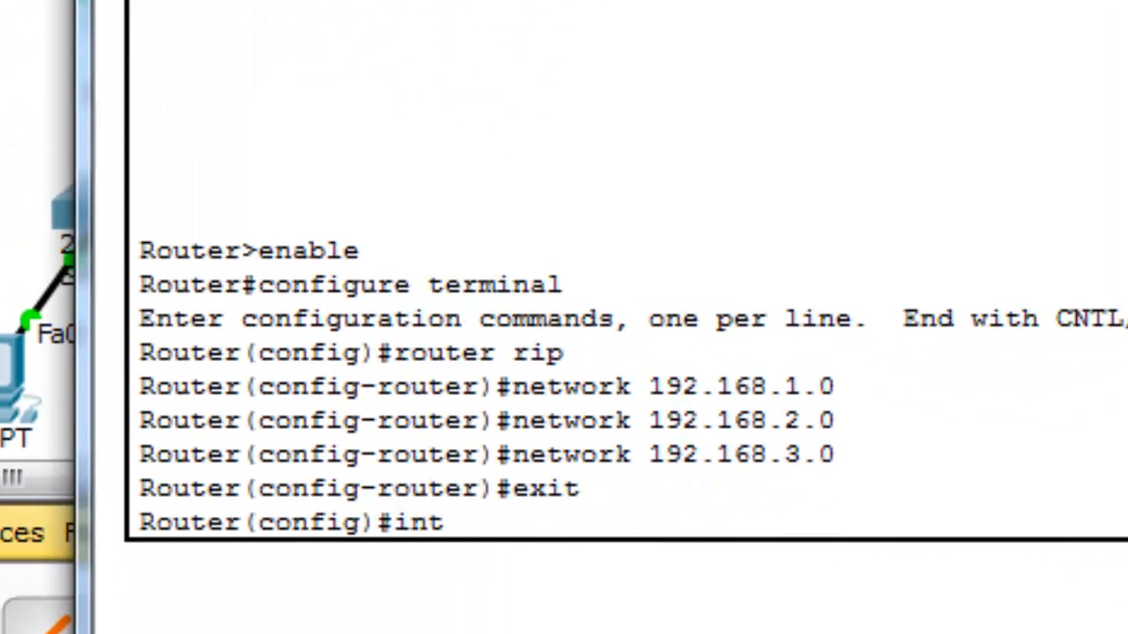
type("int fa")
key("Tab")
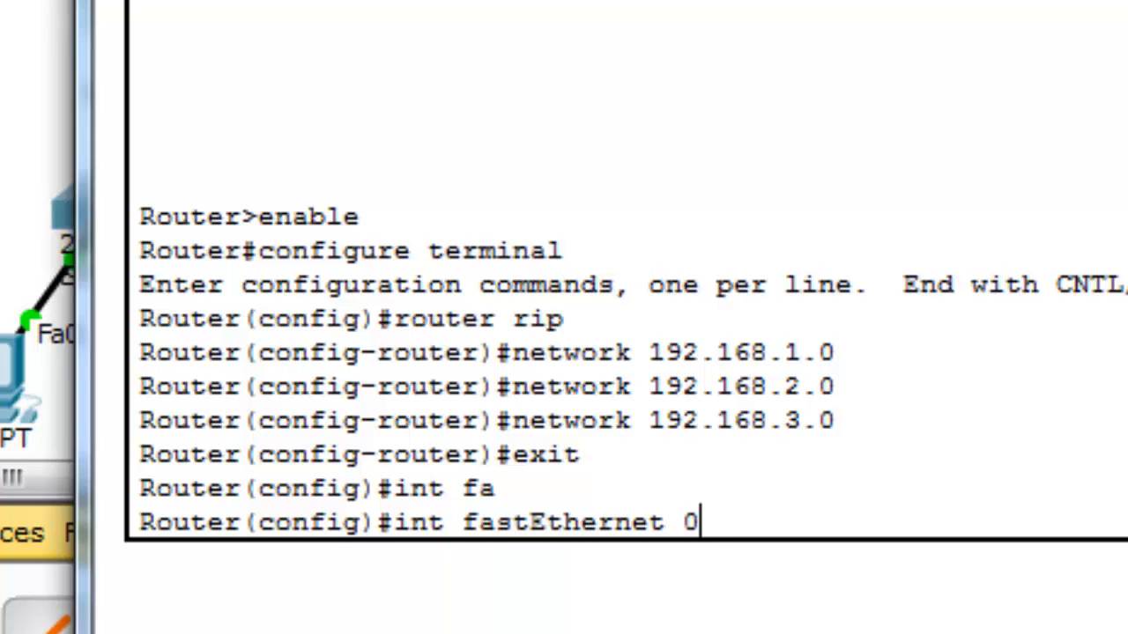
key("Return")
- Set the IP helper address on Router0's FastEthernet 0/0 to 192.168.5.254, checking the command's expected argument first
type("ig-if)#i")
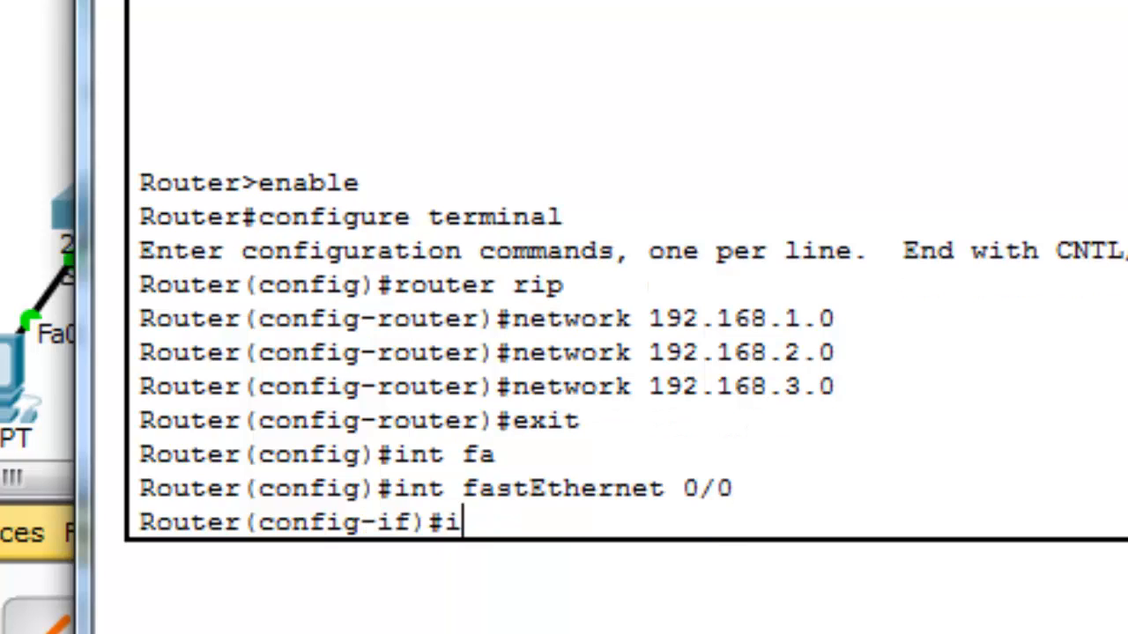
type("p help")
key("Tab")
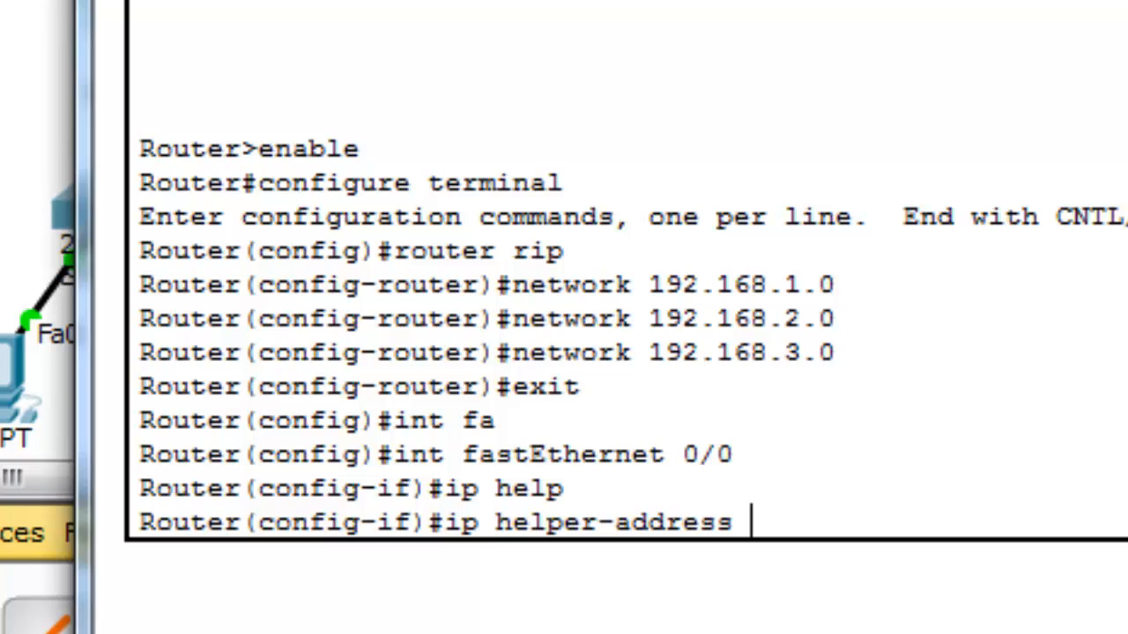
type("?")
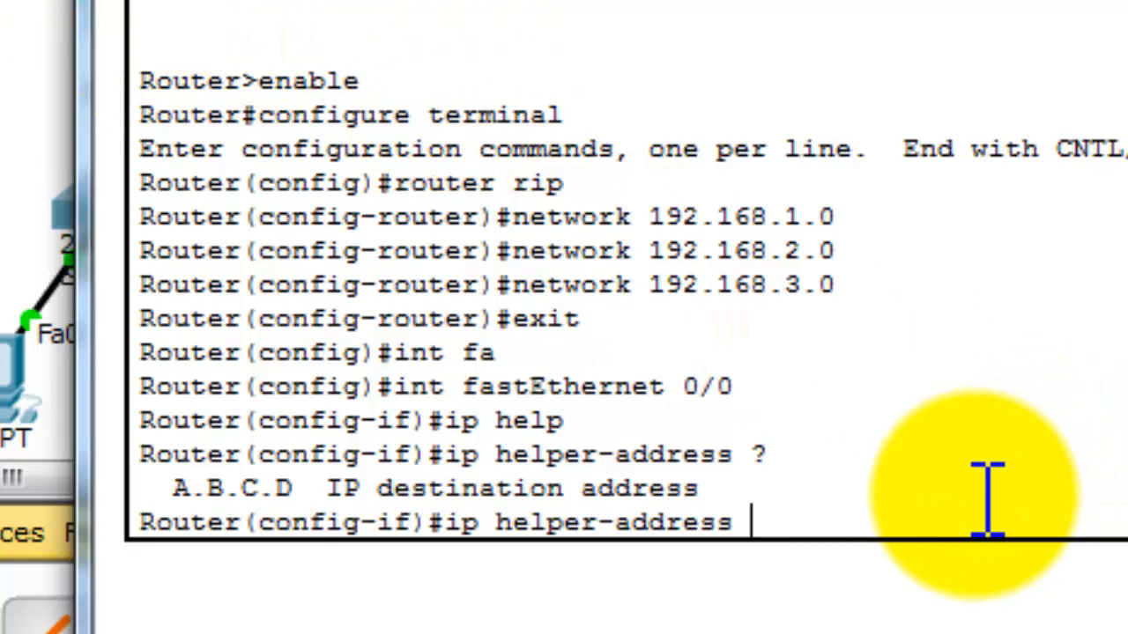
type("1")
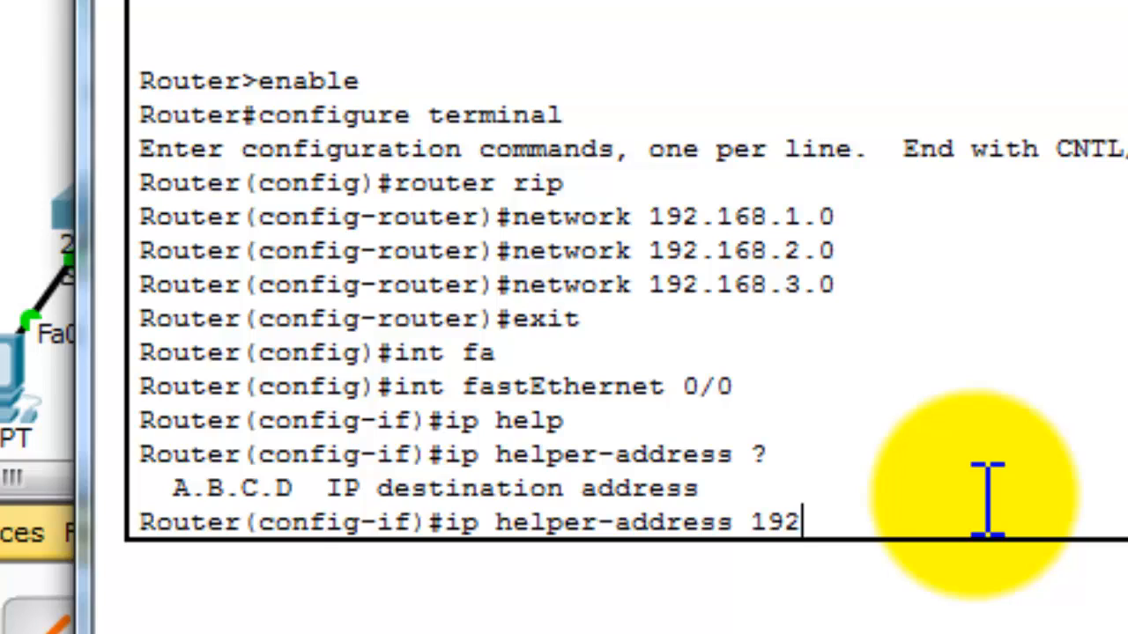
type("92.168.5.25")
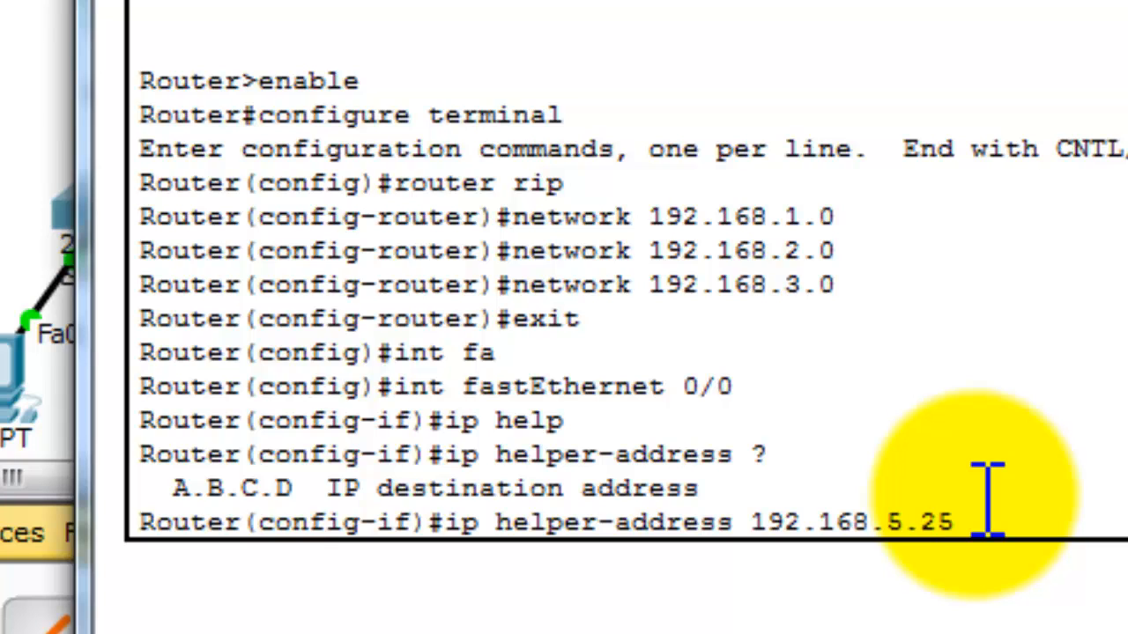
type("4")
key("Return")
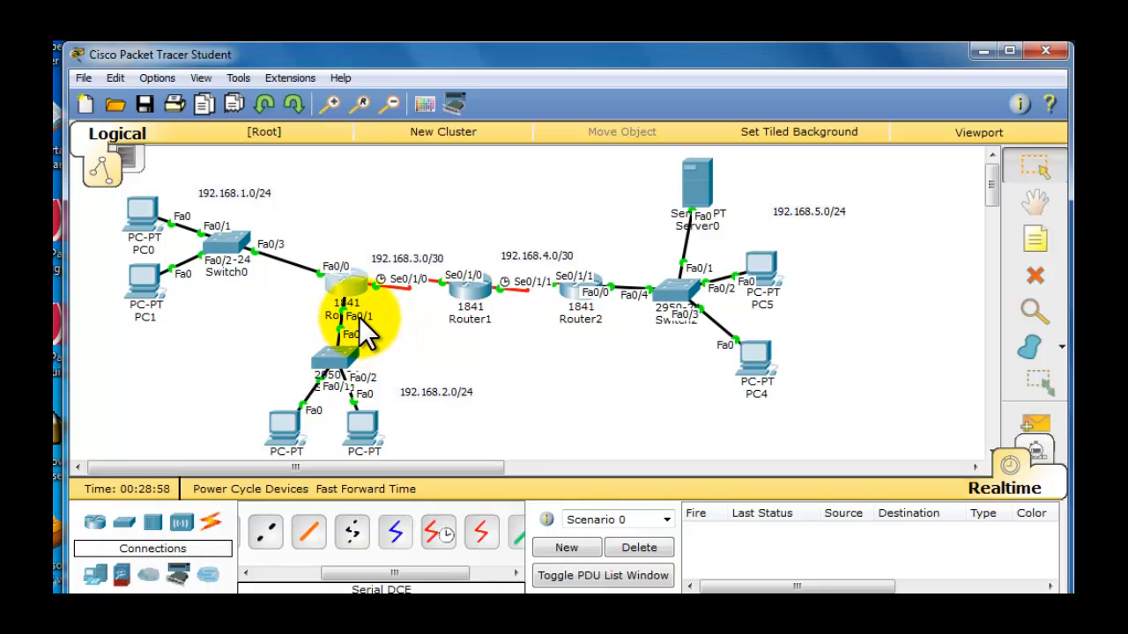
- Reopen Router0's command line, exit the FastEthernet 0/0 interface and enter configuration for FastEthernet 0/1
left_click(342, 284)
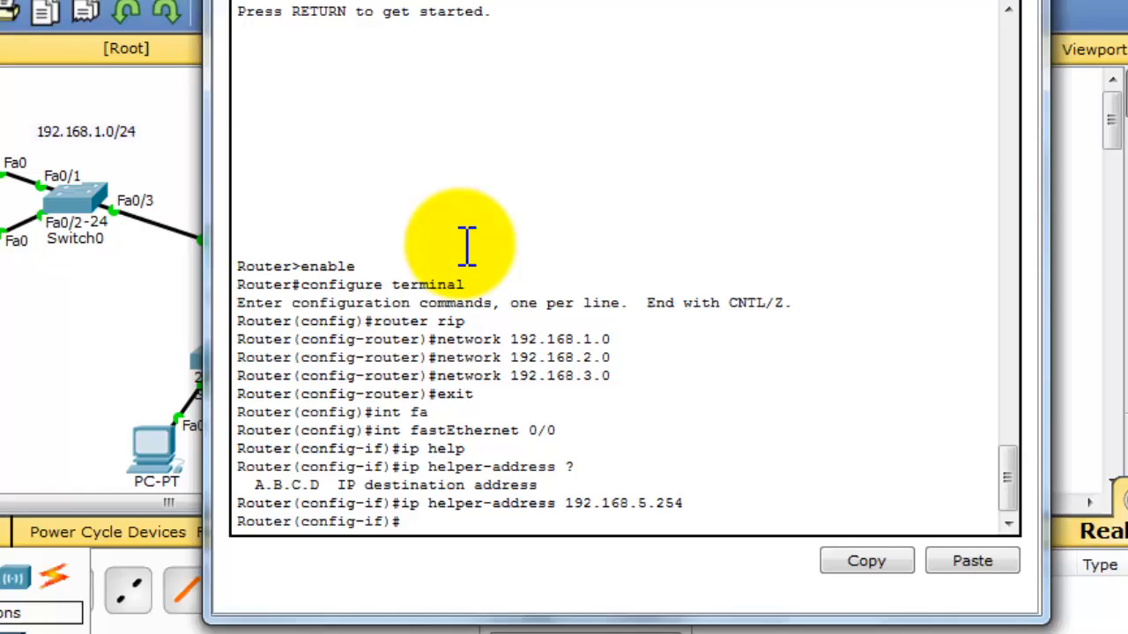
type("e")
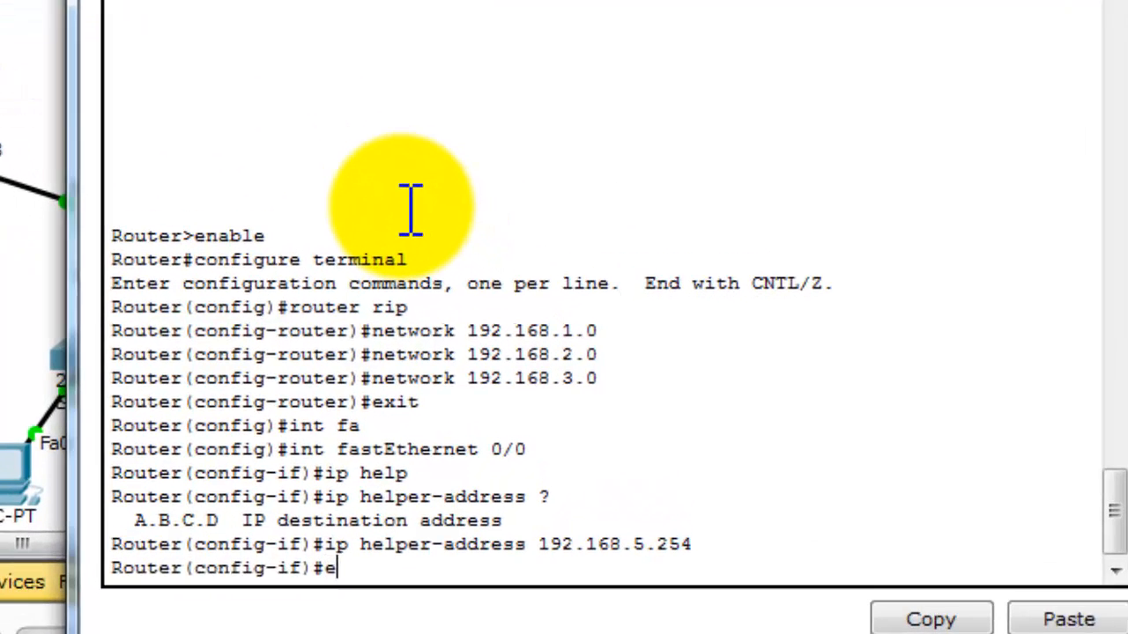
type("xit")
key("Return")
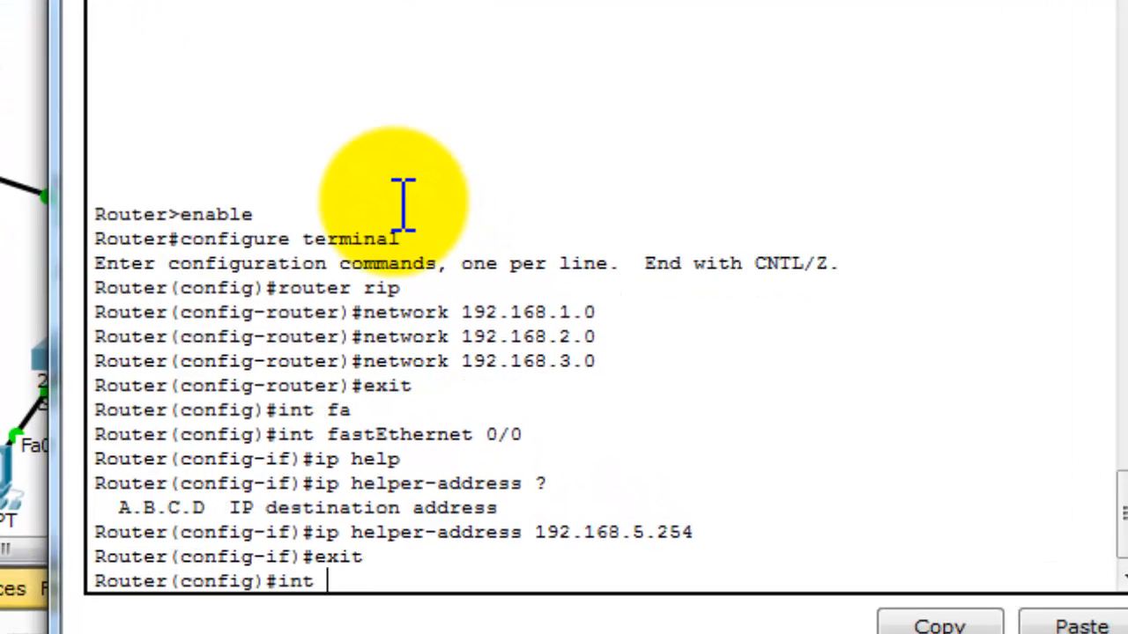
type("int fa")
key("Tab")
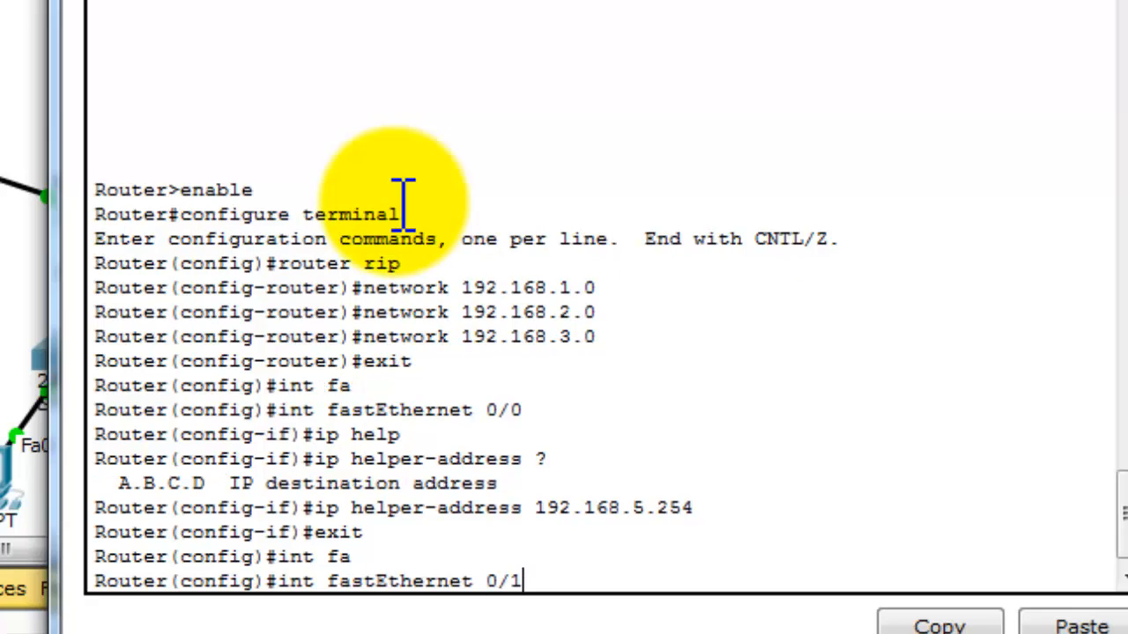
type("0/1")
key("Return")
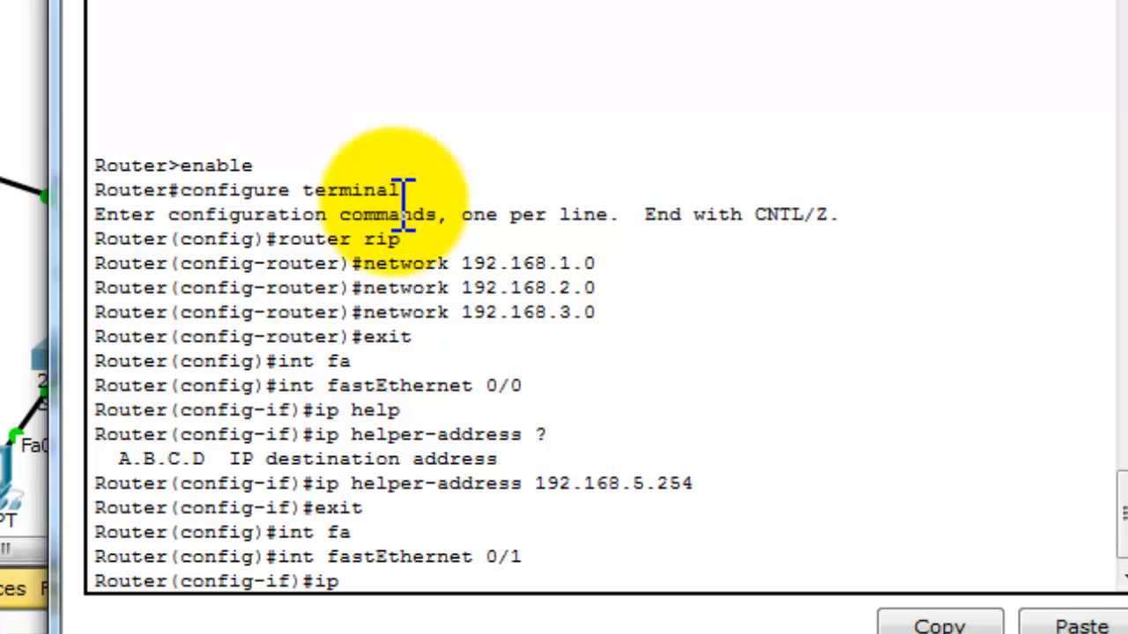
- Set the IP helper address on Router0's FastEthernet 0/1 to 192.168.5.254 and return to the topology
type("ip help")
key("Tab")
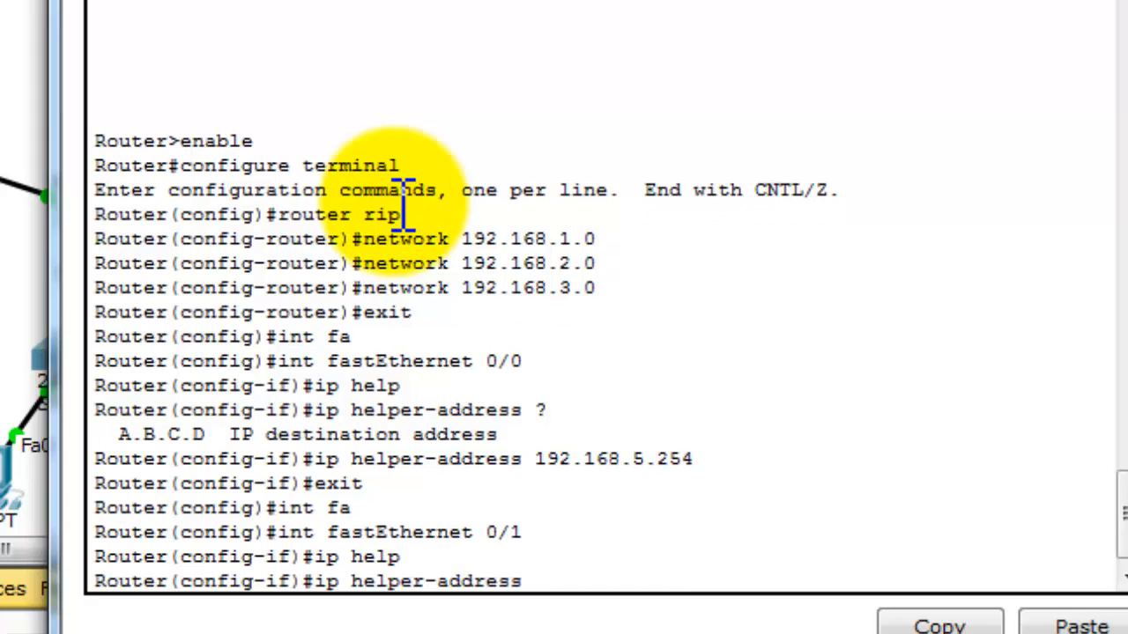
type("192.168.5.254")
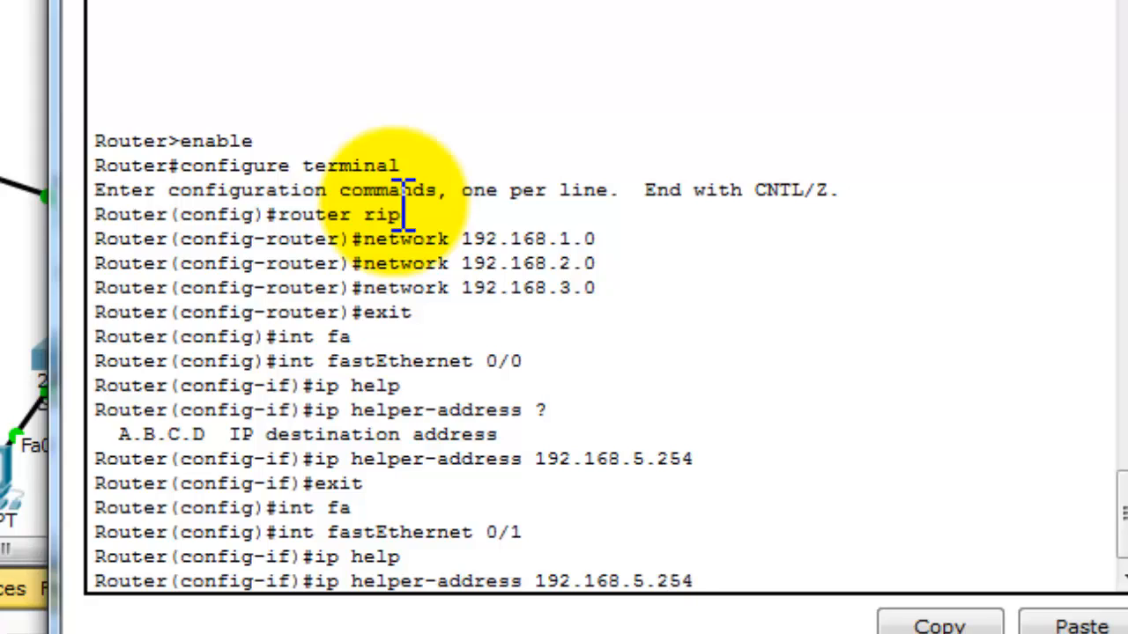
key("Return")
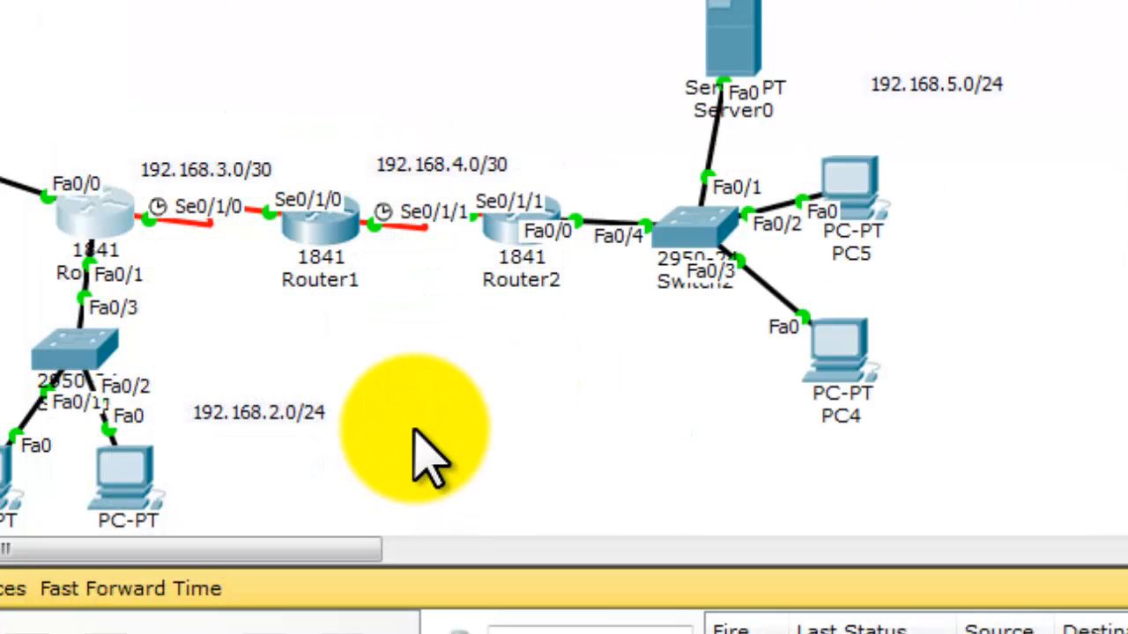
left_click(415, 429)
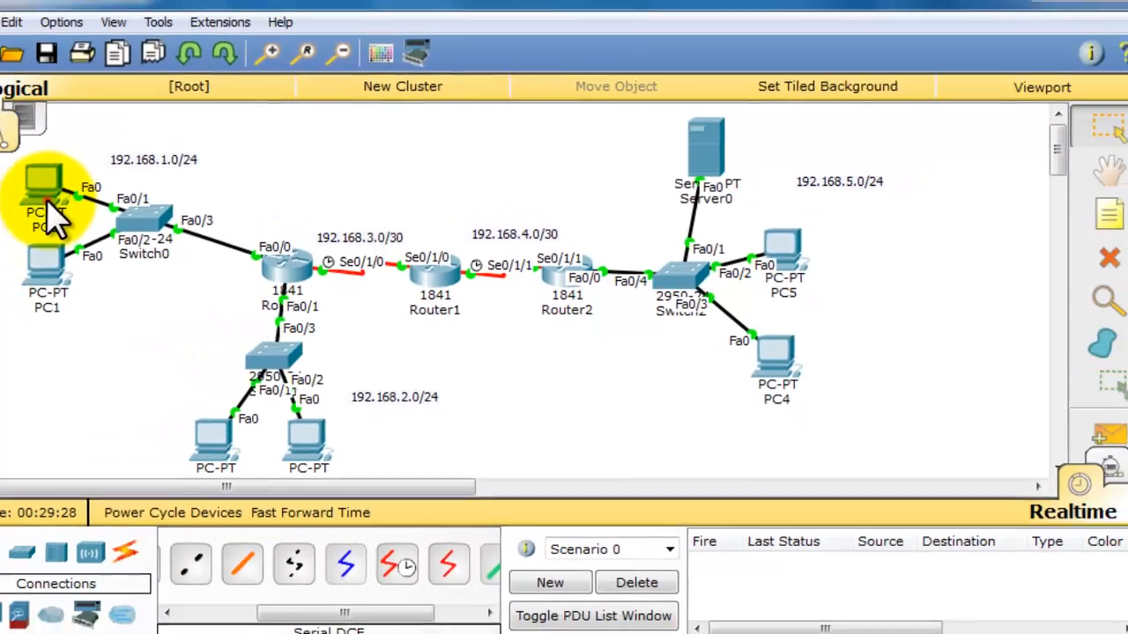
- Check PC0's IP configuration, including the DHCP-assigned address, subnet mask, default gateway and DNS server
left_click(87, 209)
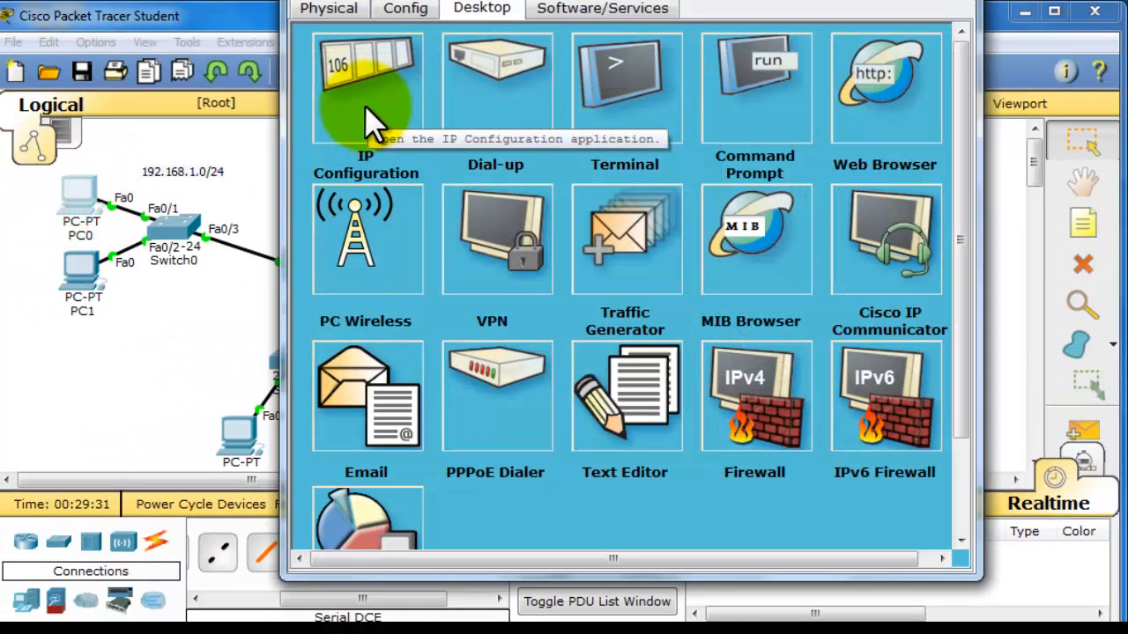
left_click(368, 109)
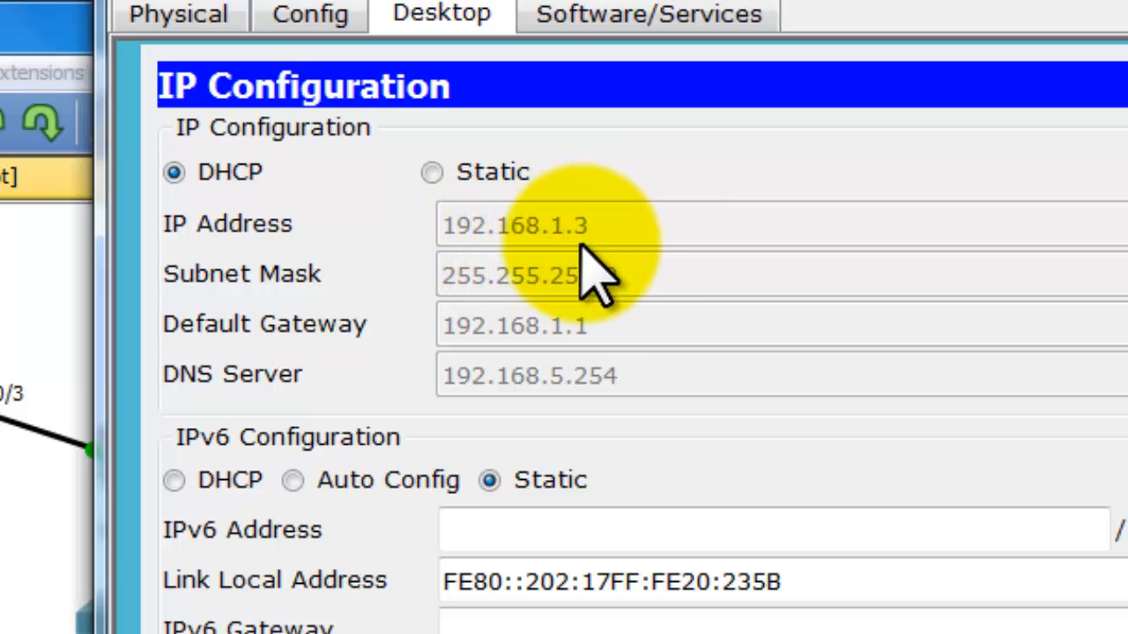
left_click(460, 274)
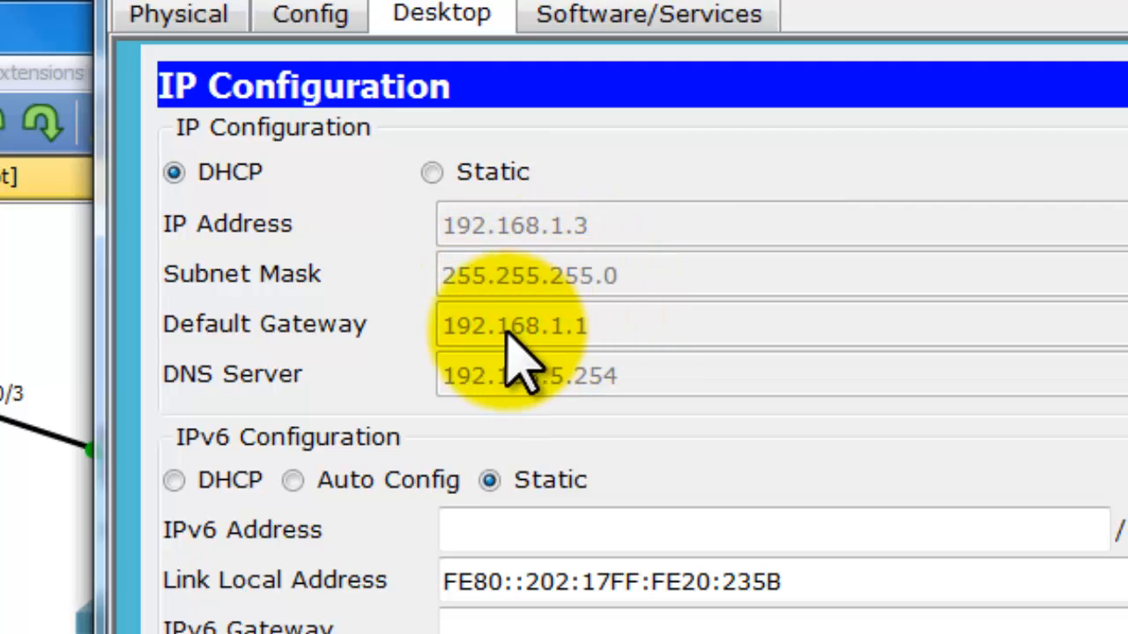
left_click(461, 326)
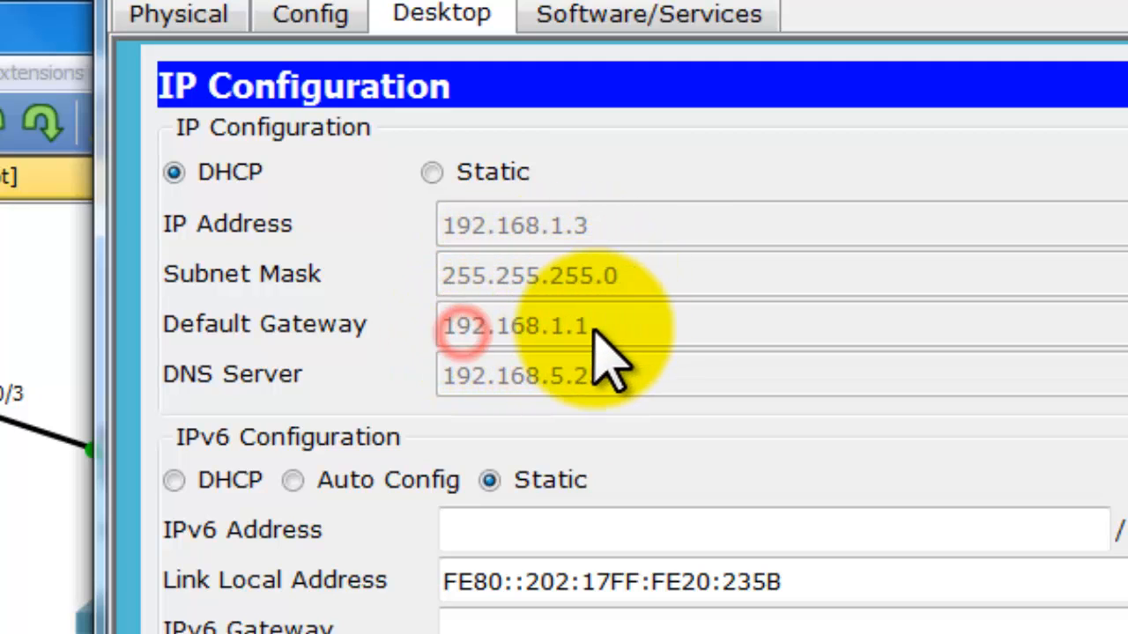
left_click(445, 377)
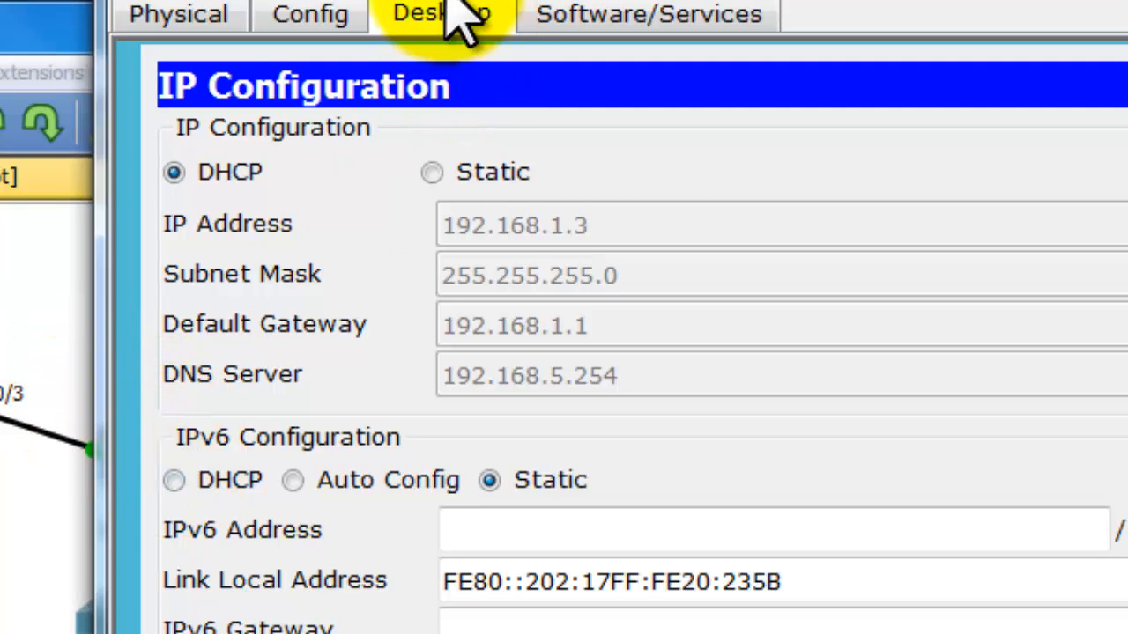
left_click_drag(480, 7, 585, 7)
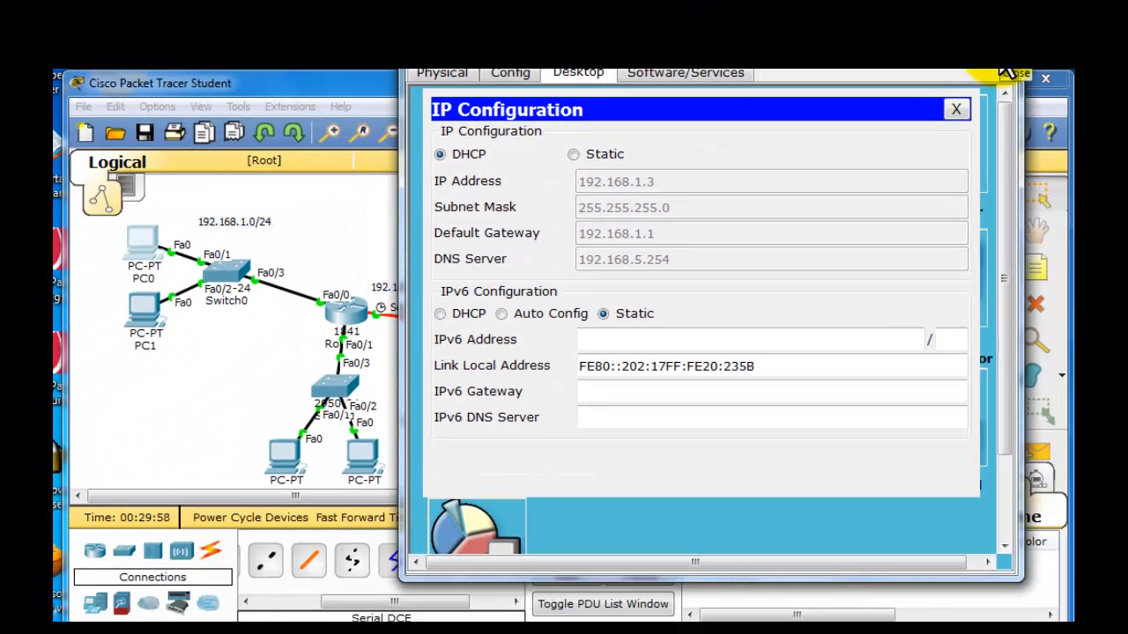
left_click(1004, 72)
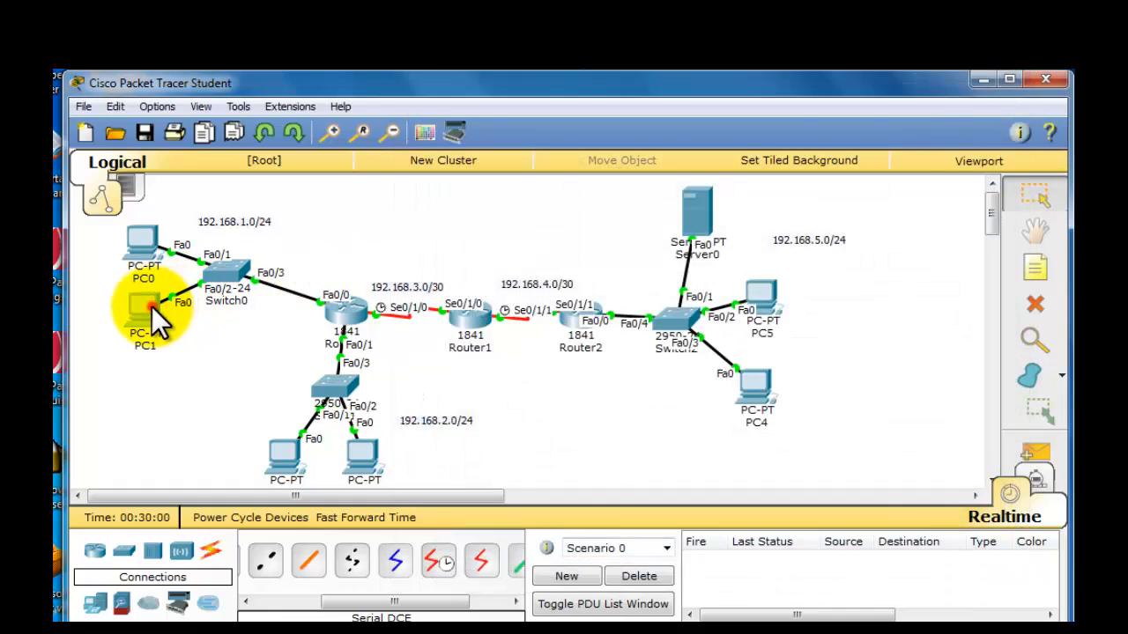
- Check the IP configuration that PC1 received by DHCP and return to the topology
left_click(154, 307)
left_click(427, 128)
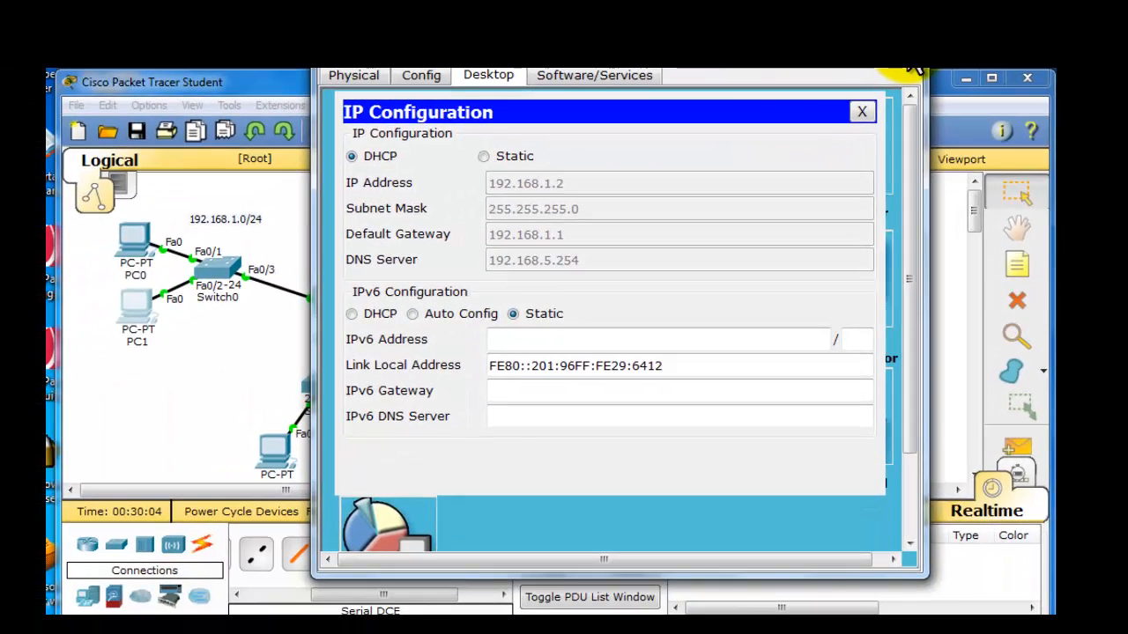
left_click(914, 68)
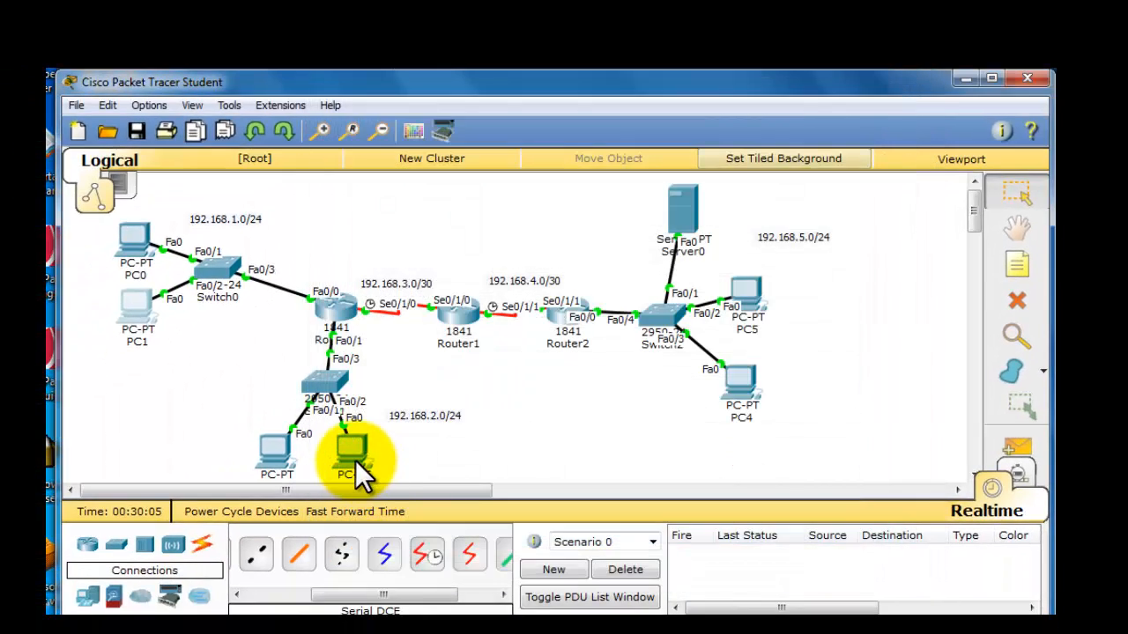
- Switch PC3's gateway and DNS settings to DHCP and check the IP configuration it obtains
left_click(343, 454)
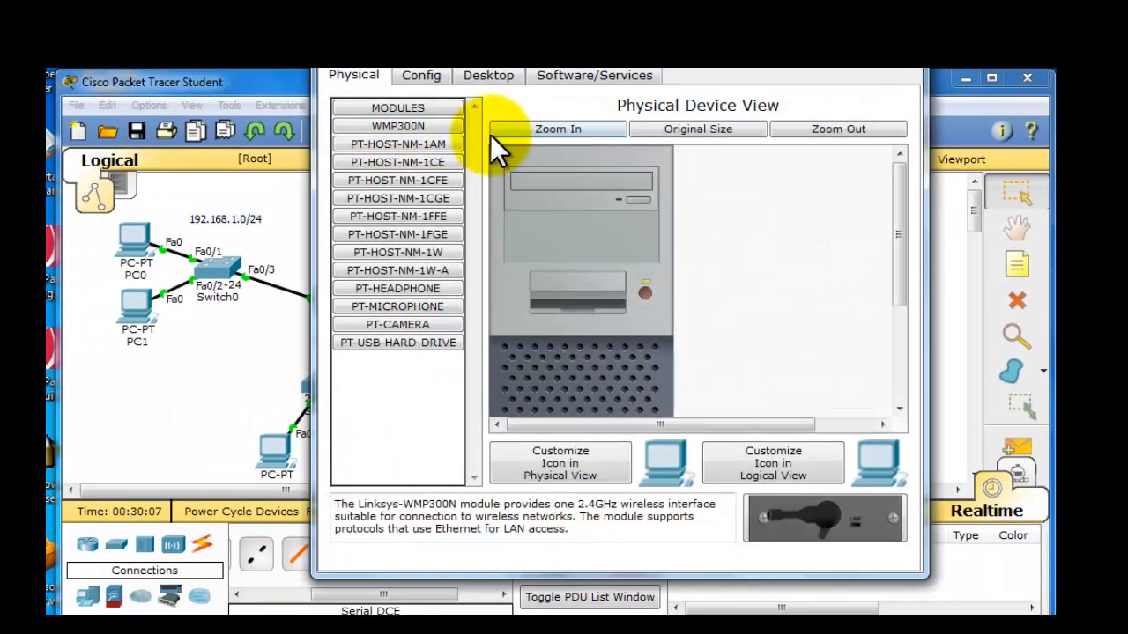
left_click(431, 73)
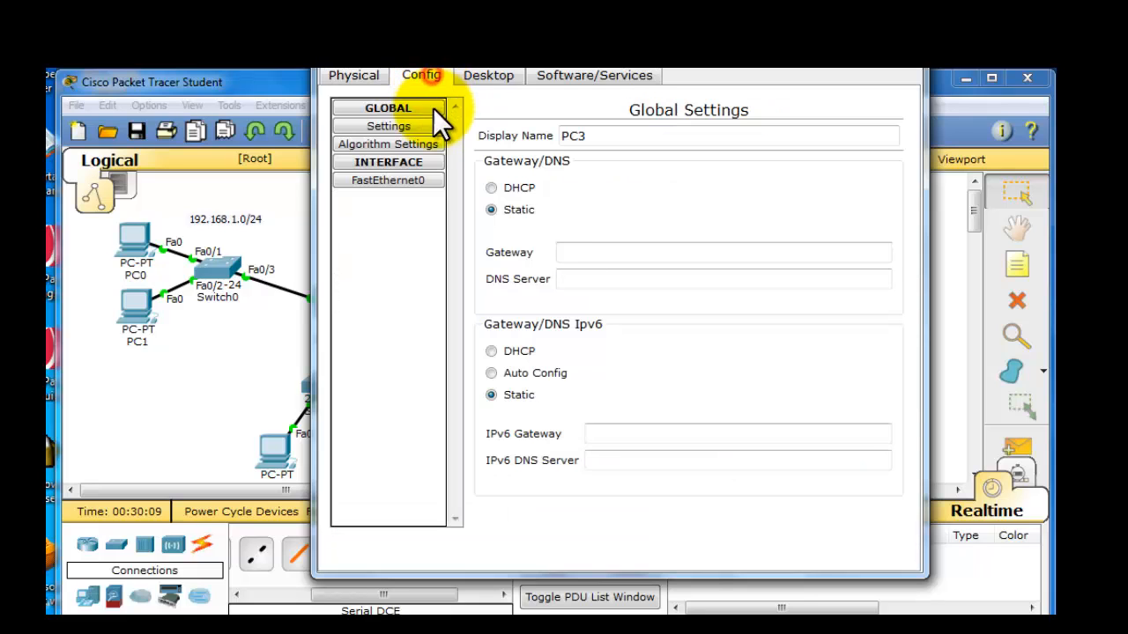
left_click(491, 187)
left_click(478, 77)
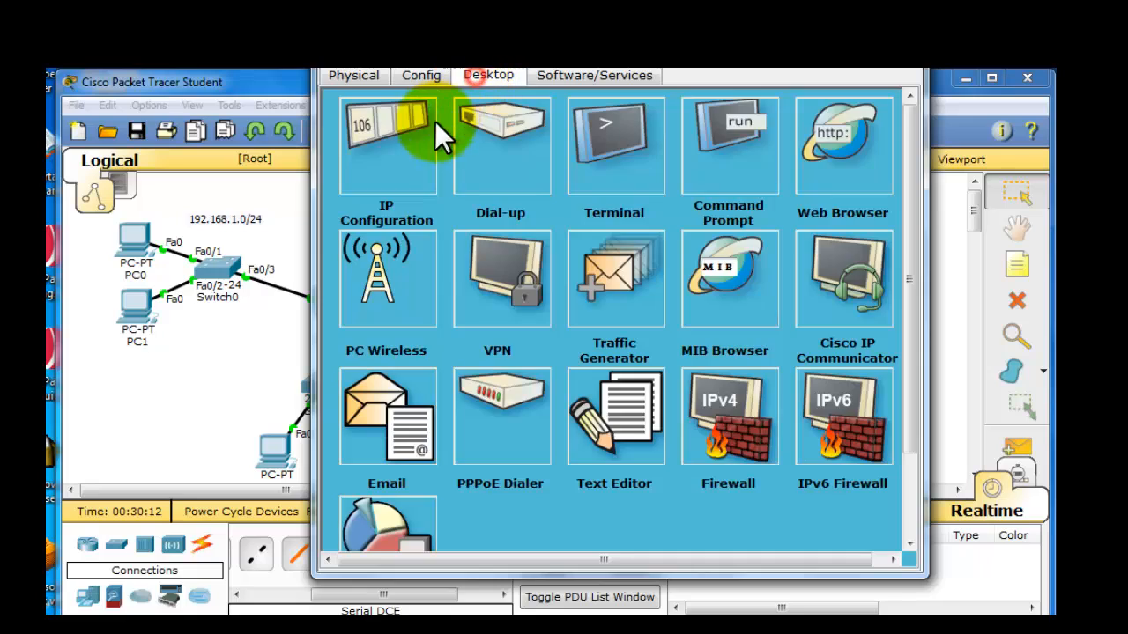
left_click(431, 123)
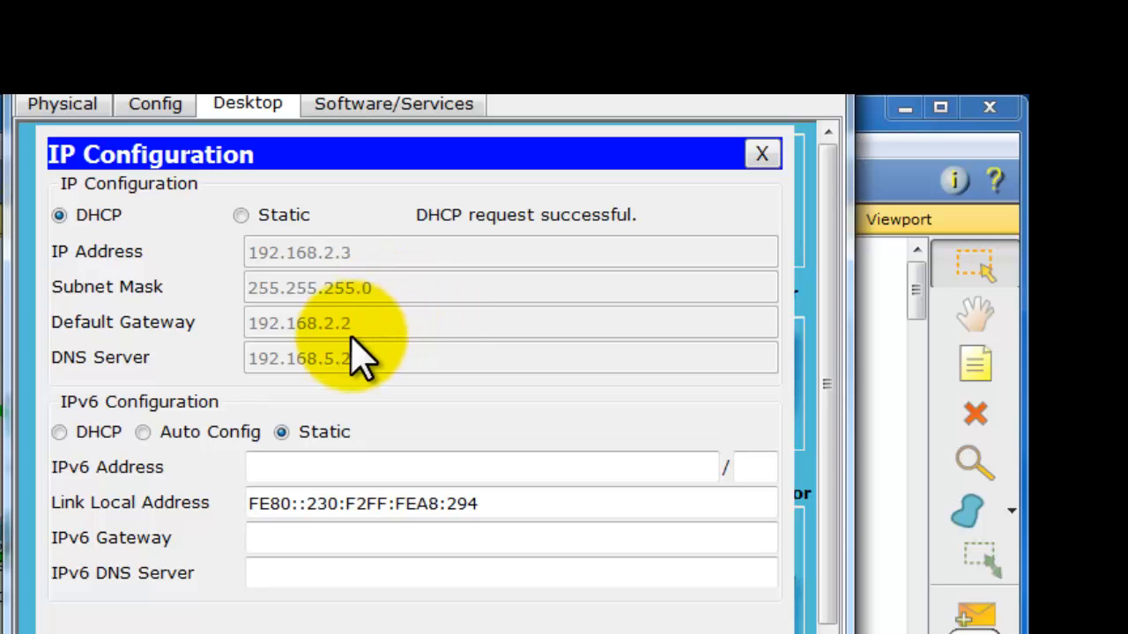
left_click(828, 90)
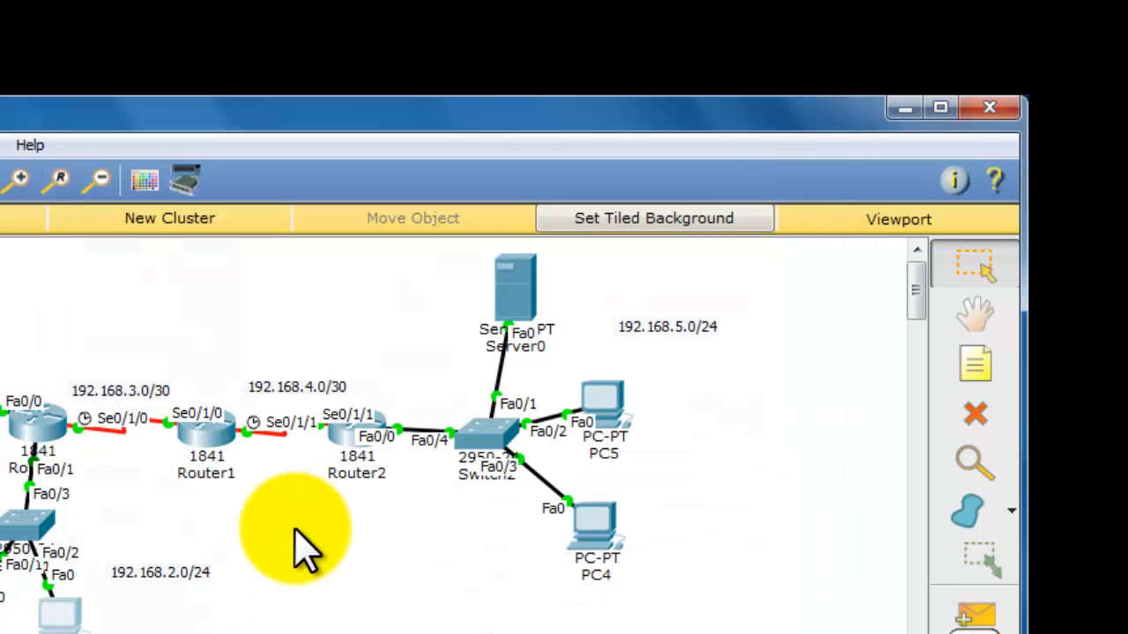
- Recheck PC3's IP configuration and check PC2's DHCP-assigned address in the 192.168.2.0/24 network
left_click(57, 621)
left_click(123, 247)
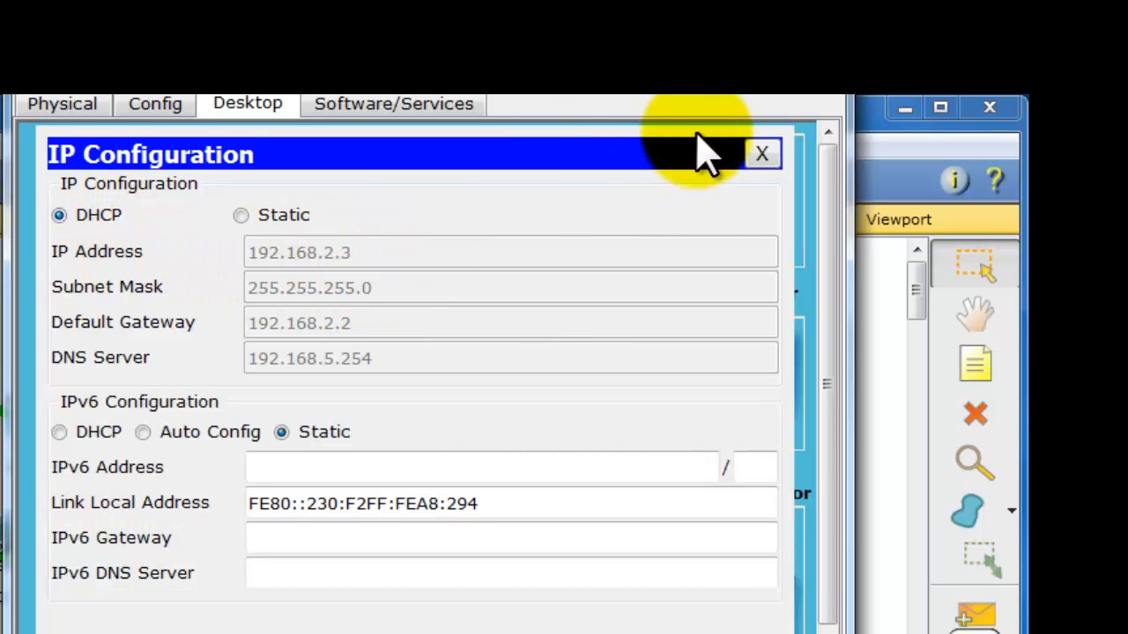
left_click(821, 94)
left_click(58, 617)
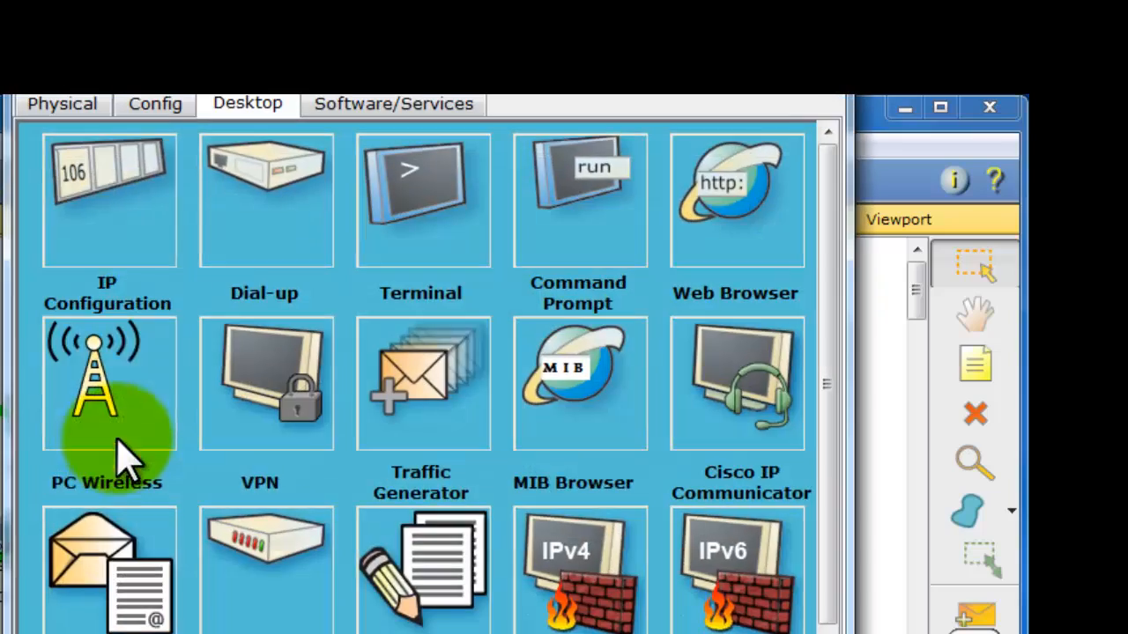
left_click(130, 232)
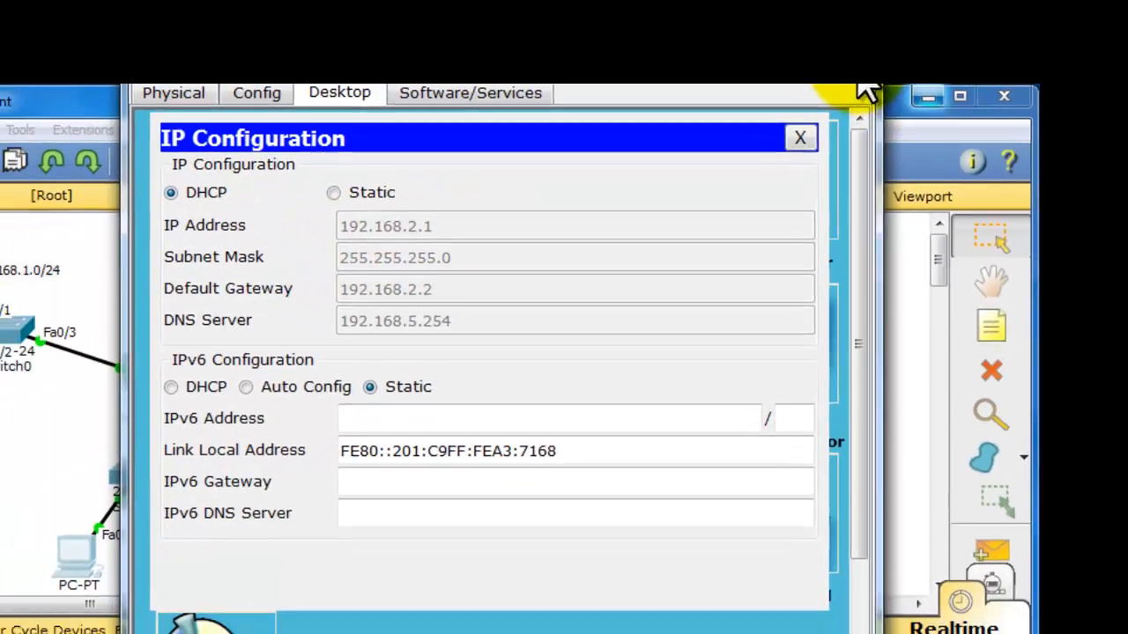
left_click(859, 80)
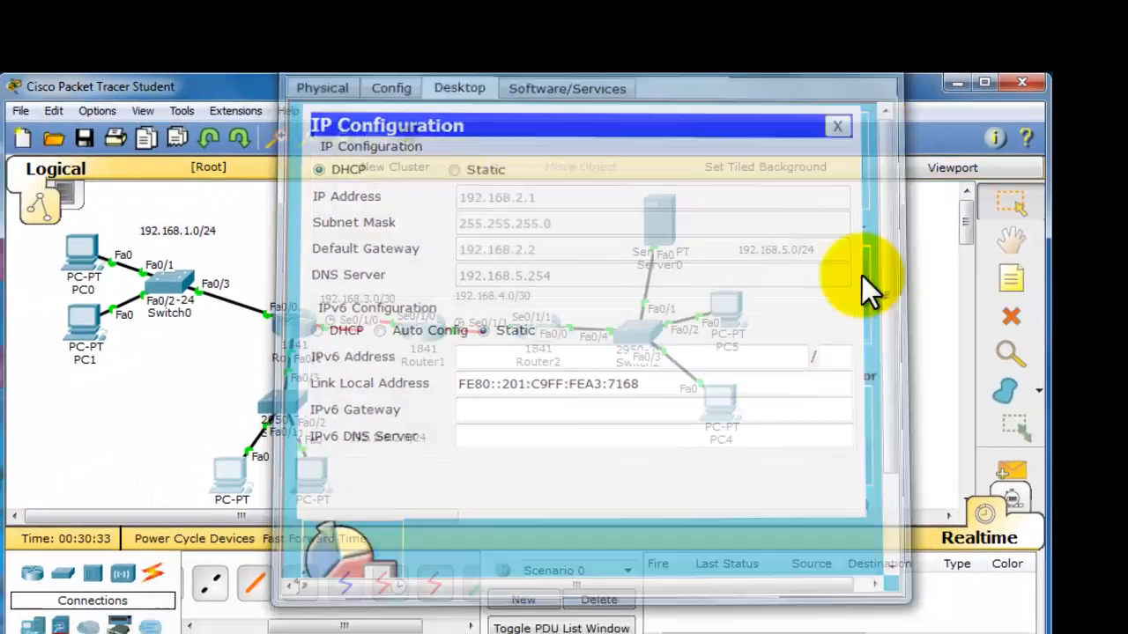
left_click(882, 356)
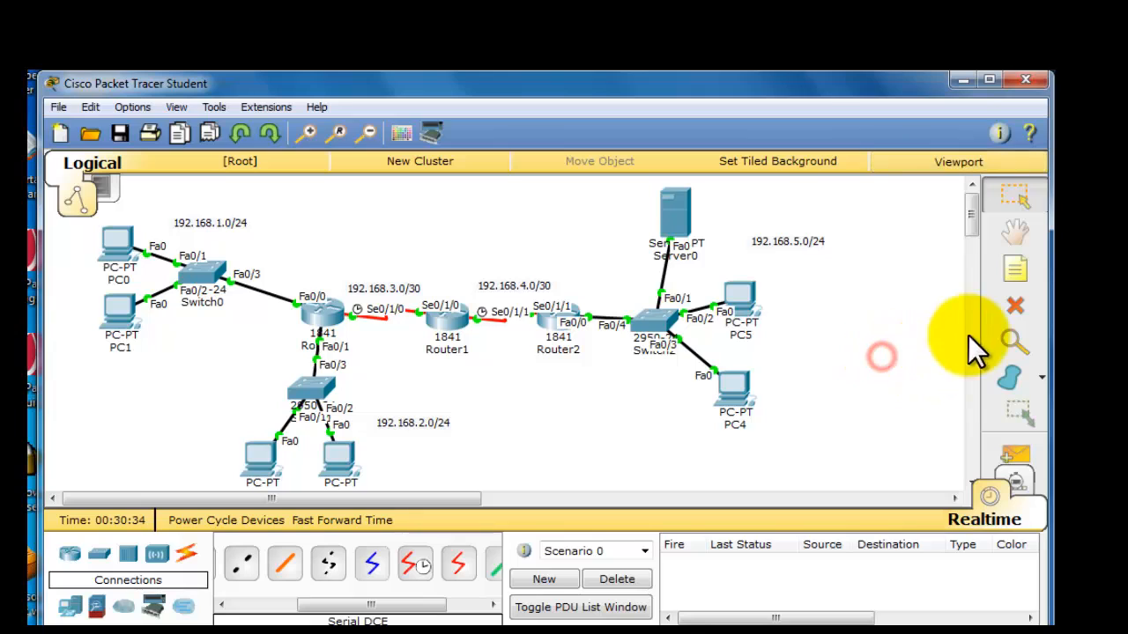
- Test connectivity with simple PDUs from PC2 to Server0 and from PC0 to PC4
left_click(1021, 452)
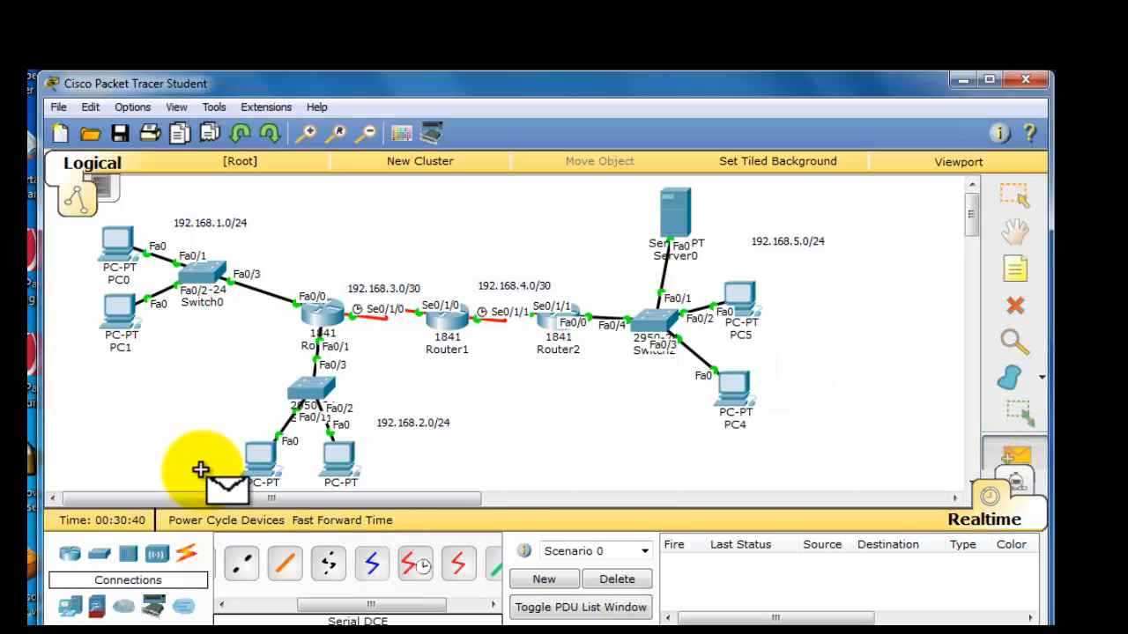
left_click(260, 459)
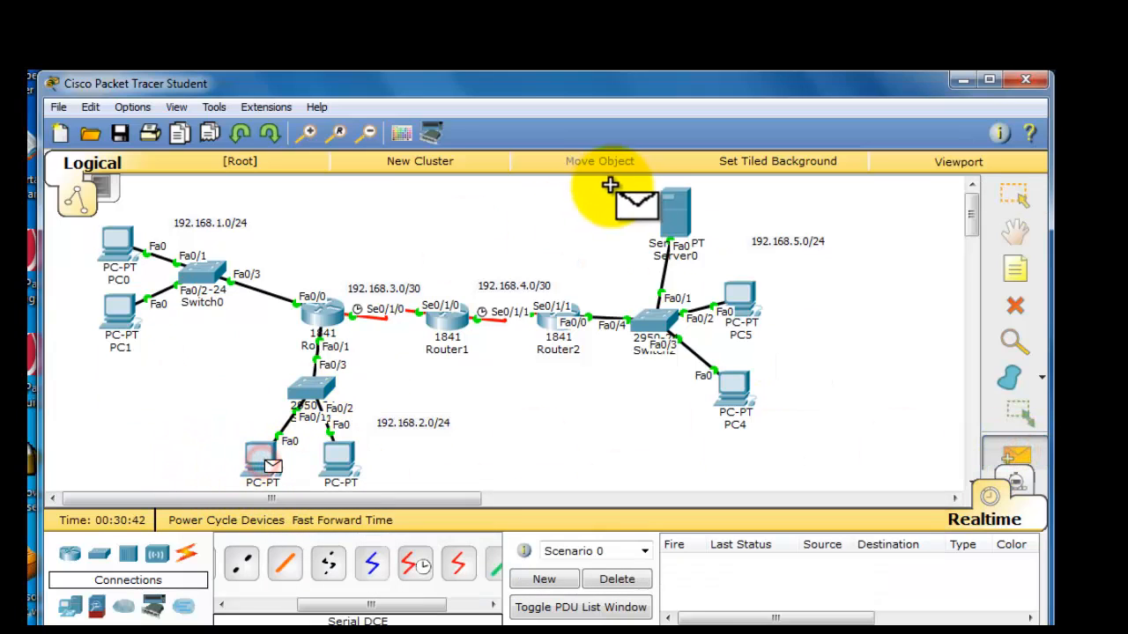
left_click(674, 213)
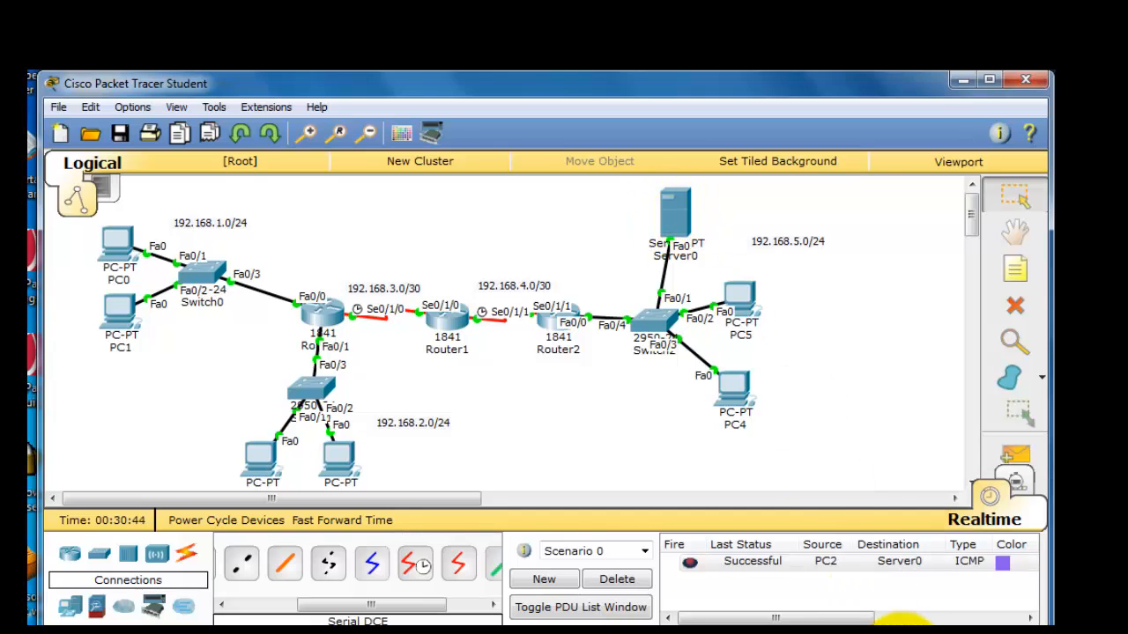
left_click(1031, 452)
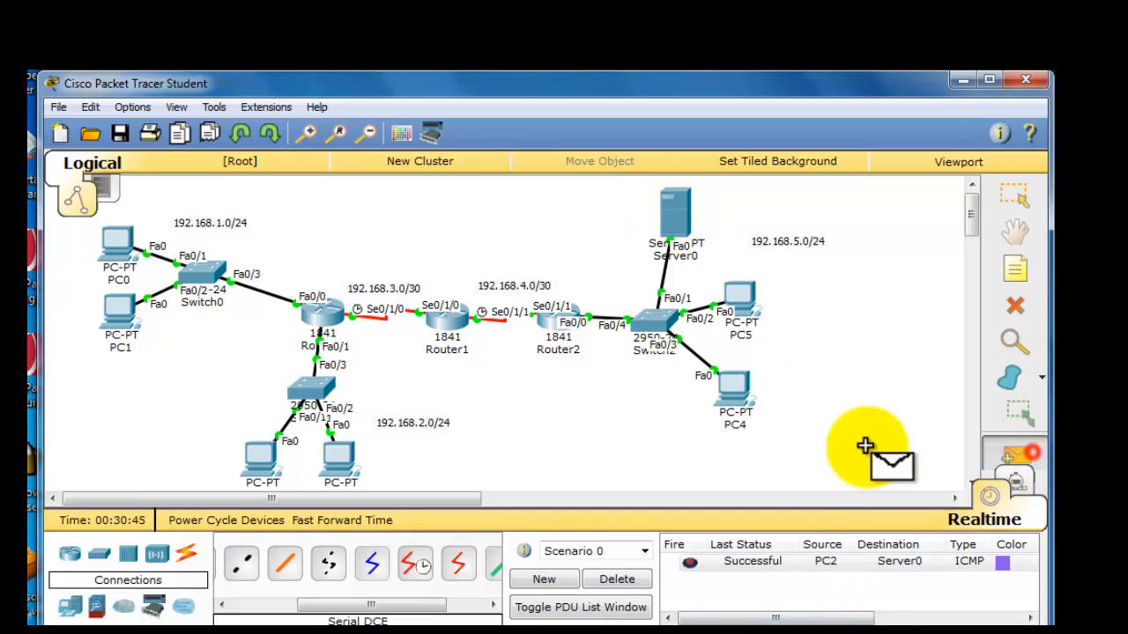
left_click(121, 247)
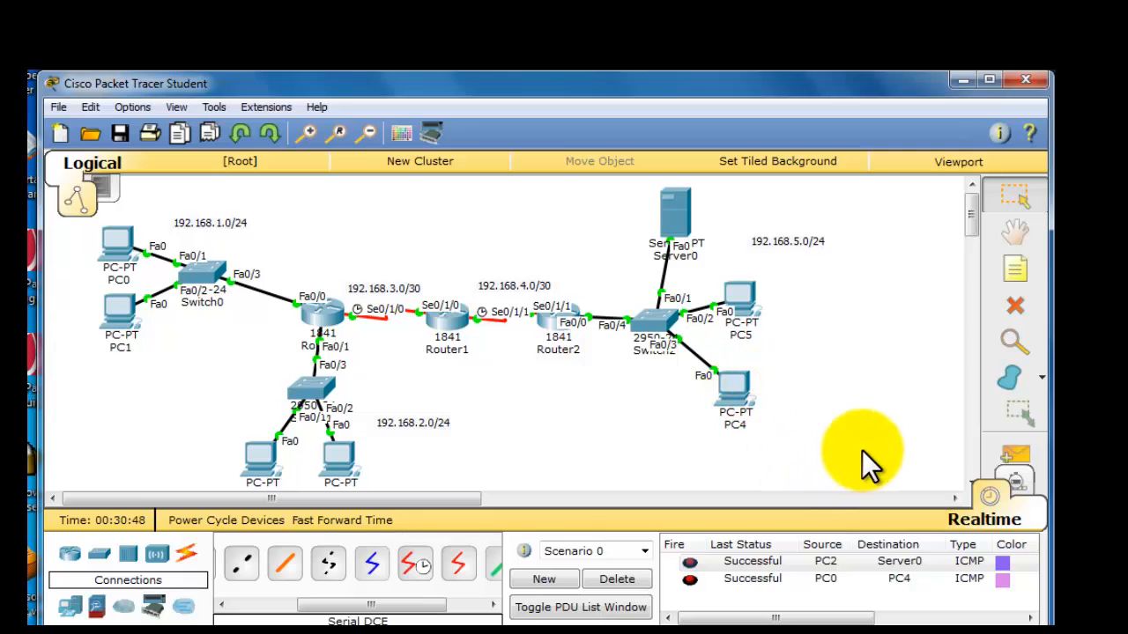
- Send a simple PDU from PC0 to Server0, and delete Scenario 0's test PDUs after checking the result
left_click(1004, 456)
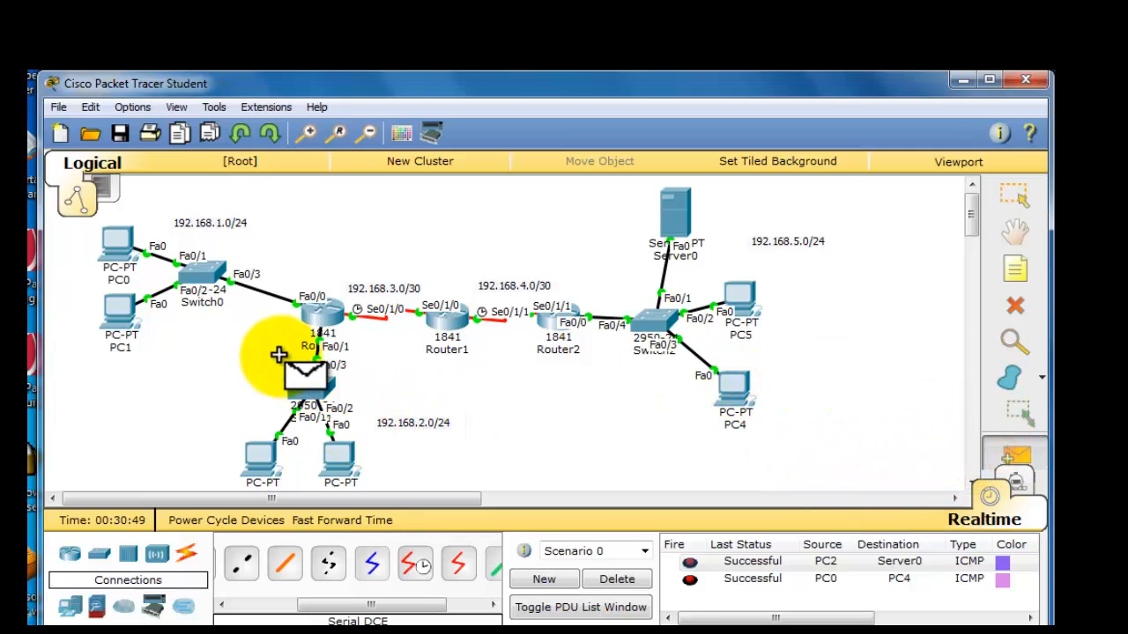
left_click(121, 264)
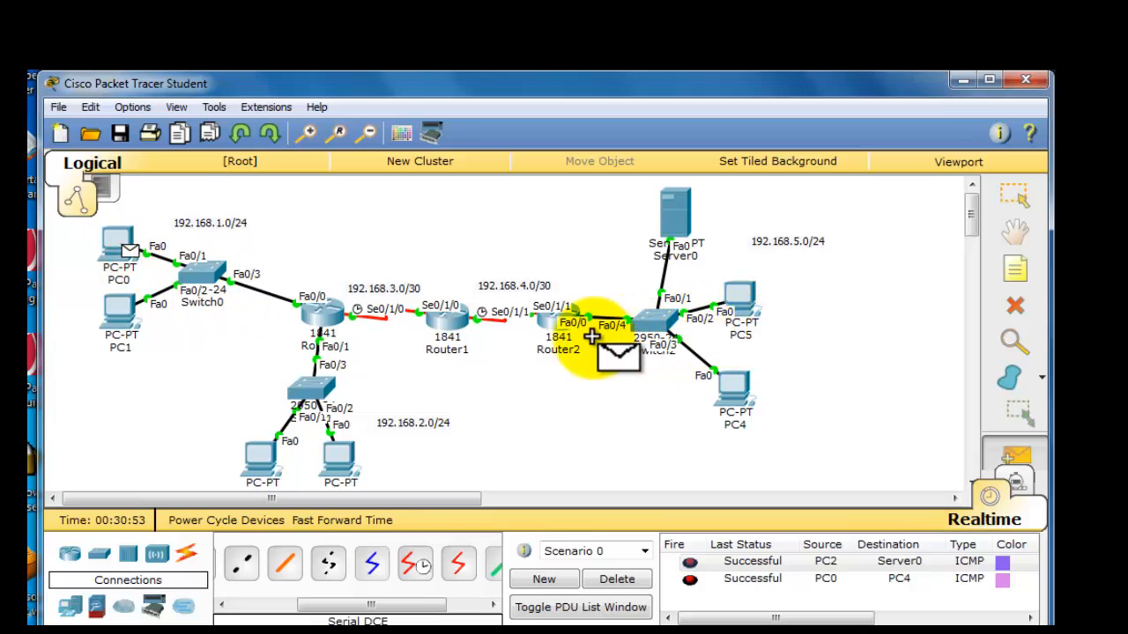
left_click(678, 213)
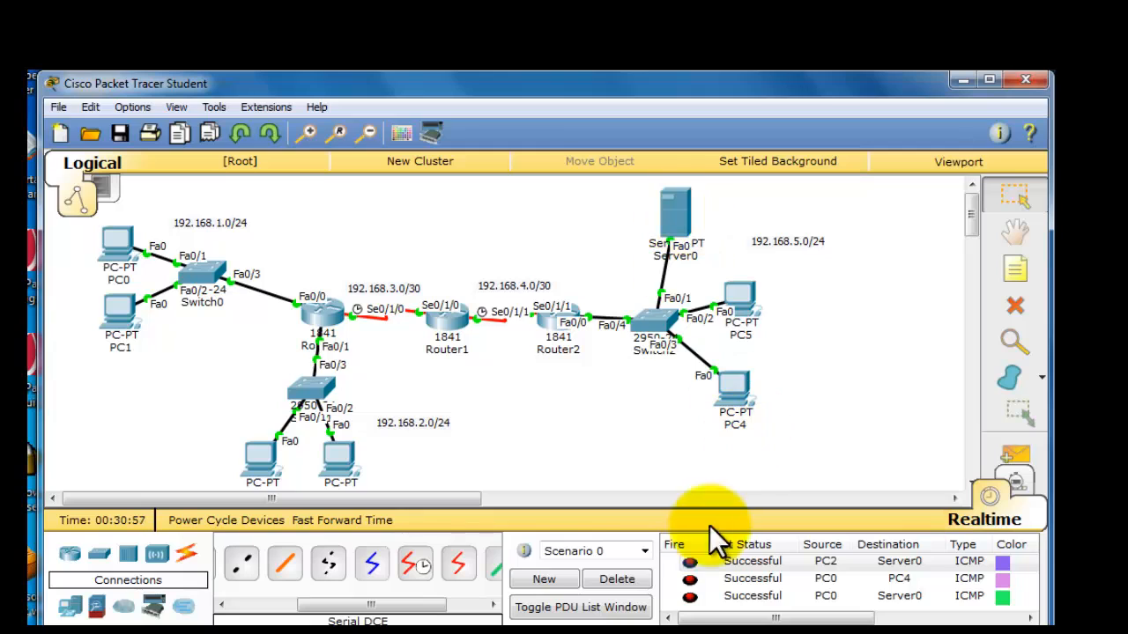
left_click(632, 582)
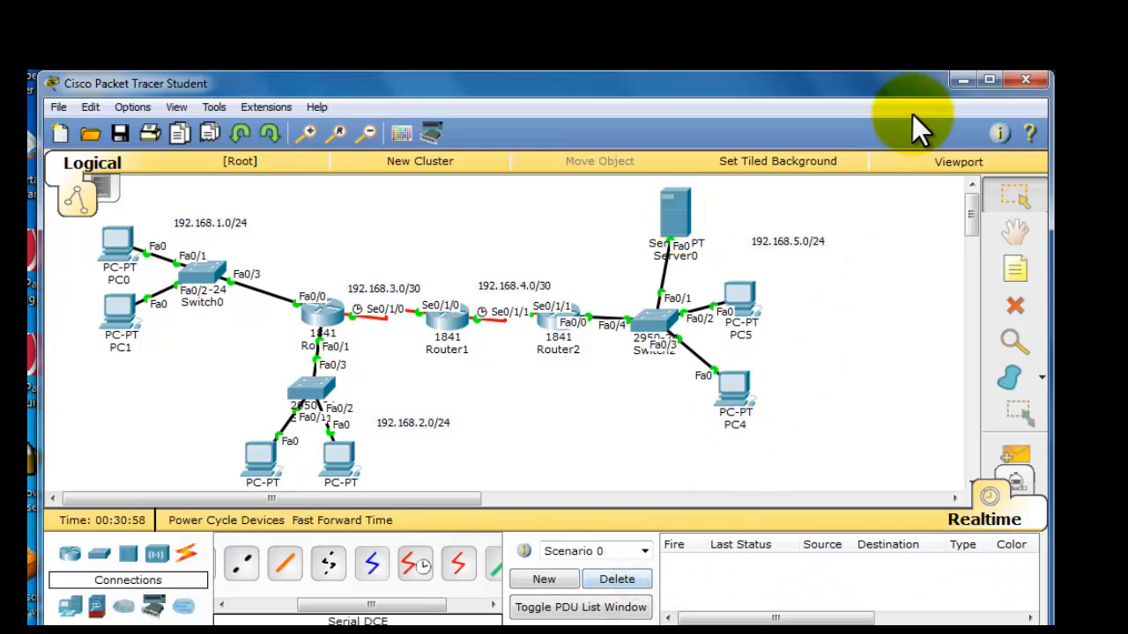